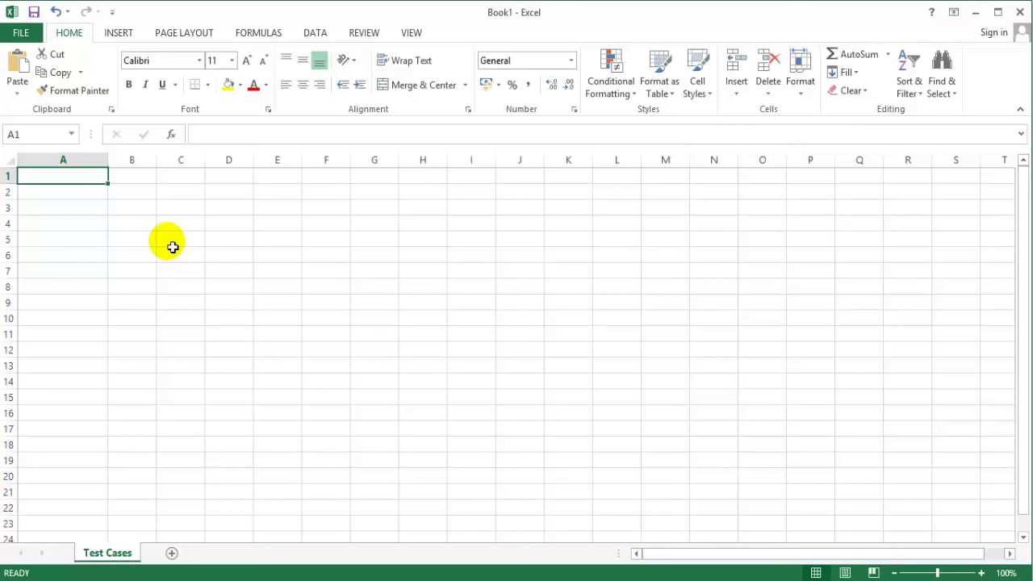
Step: Enter the labels Project Name, Module Name and Created By in A1 to A3
text(Project n)
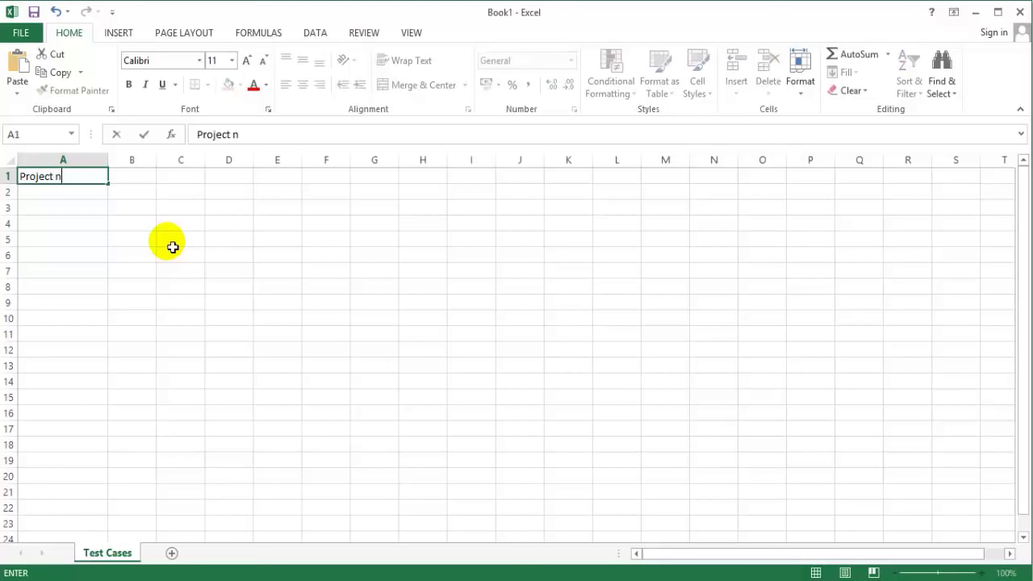
key(BackSpace)
text(Name)
key(Return)
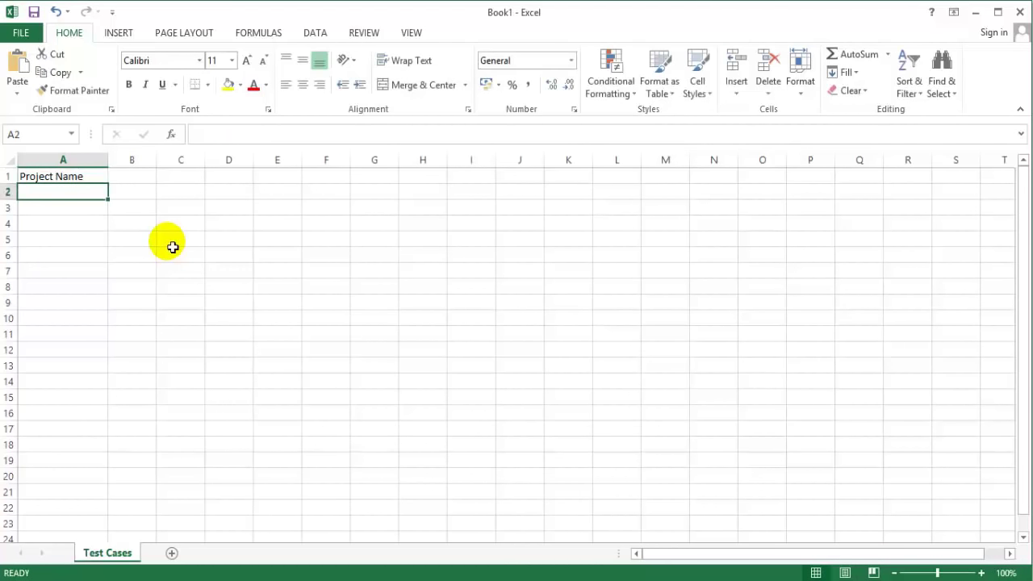
text(Module Name)
key(Return)
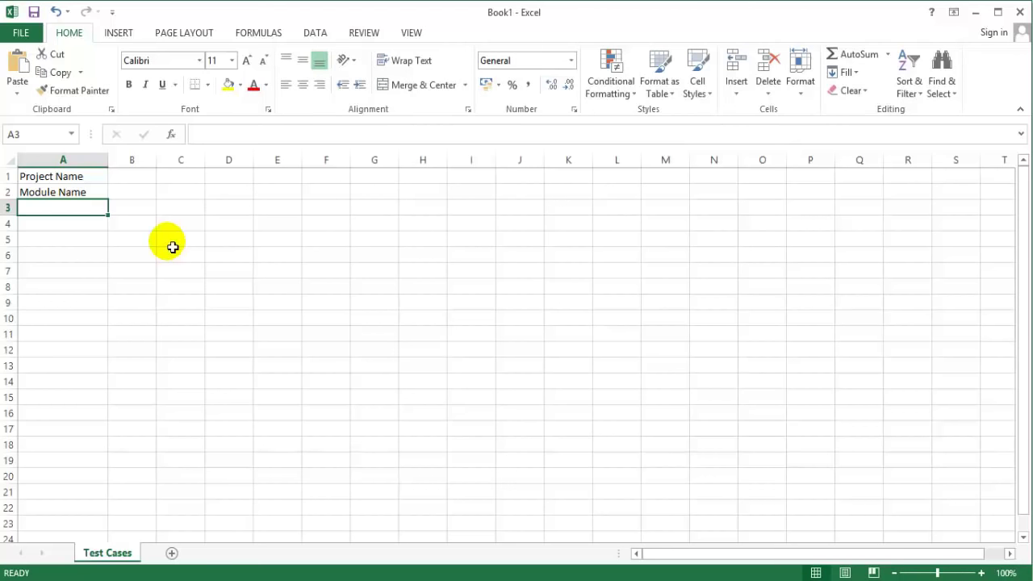
text(Created By)
key(Return)
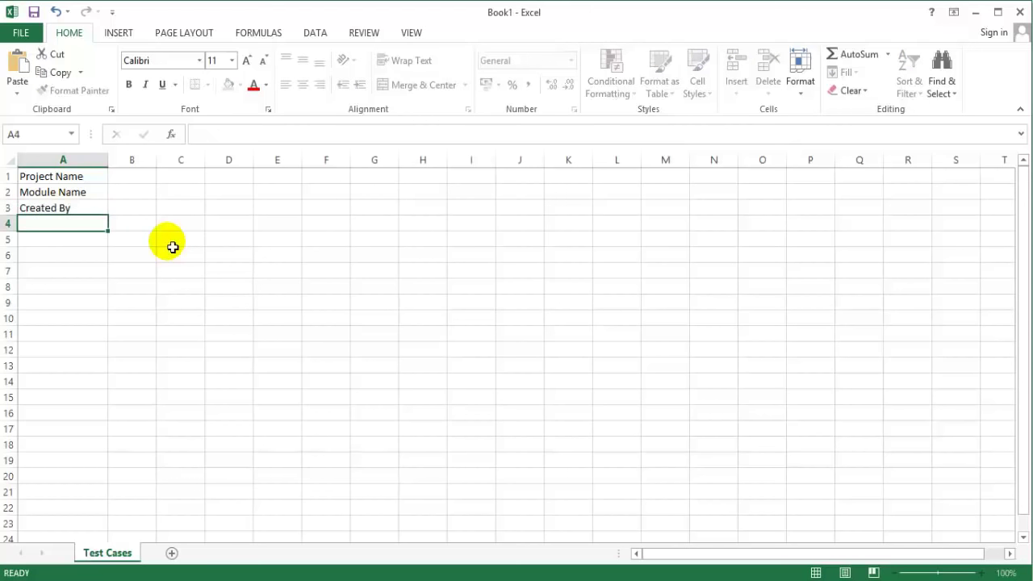
Step: Enter Creation Date, Reviewed By and Reviewed Date in A4 to A6
text(Create)
key(BackSpace)
key(BackSpace)
text(ion Date)
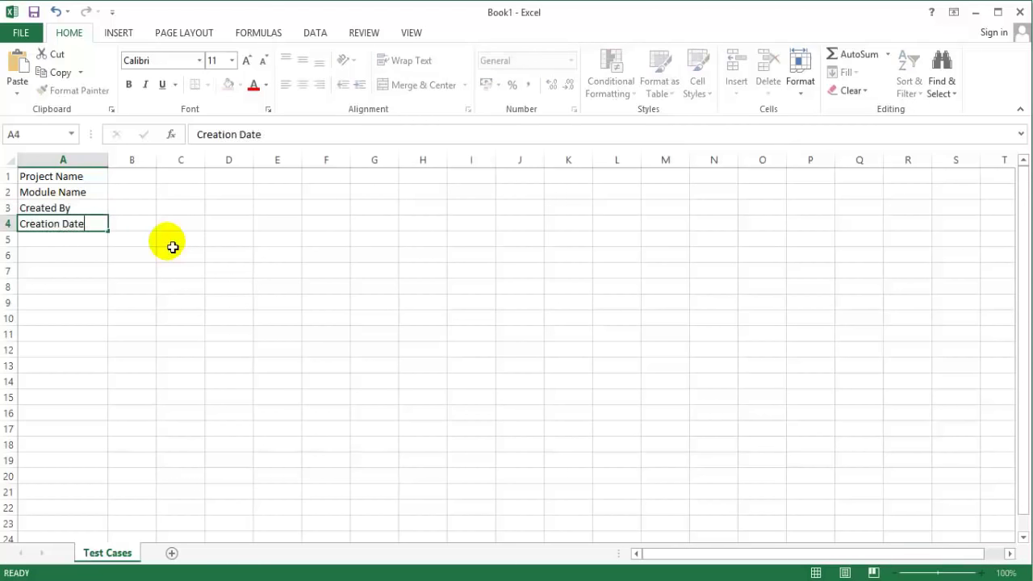
key(Return)
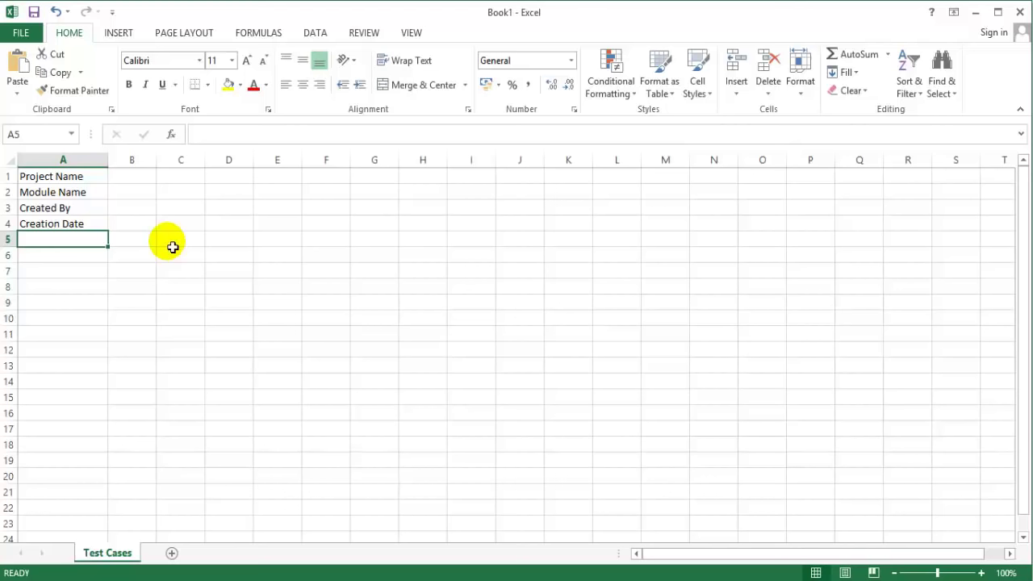
text(Reviewe)
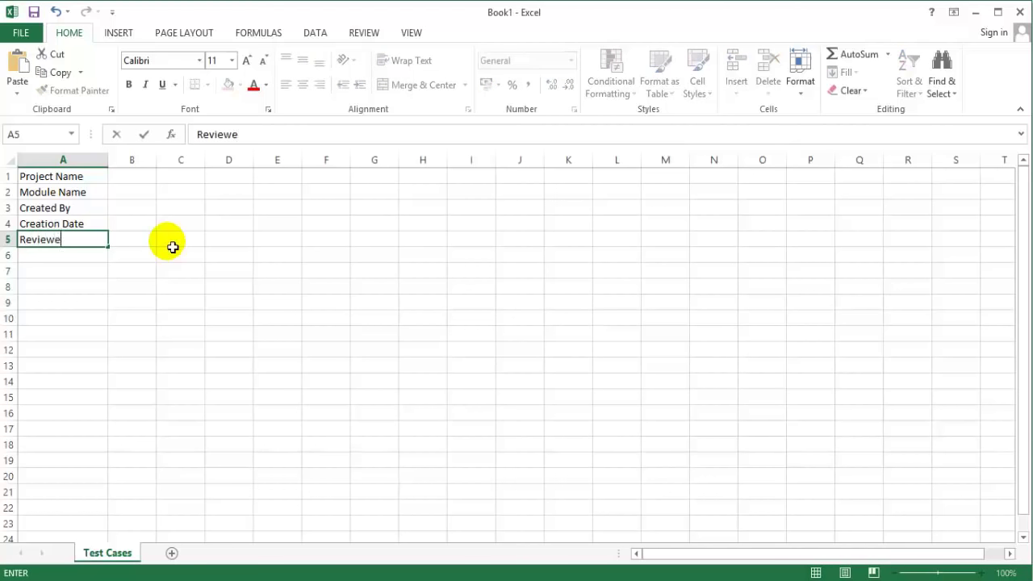
text(d By)
key(Return)
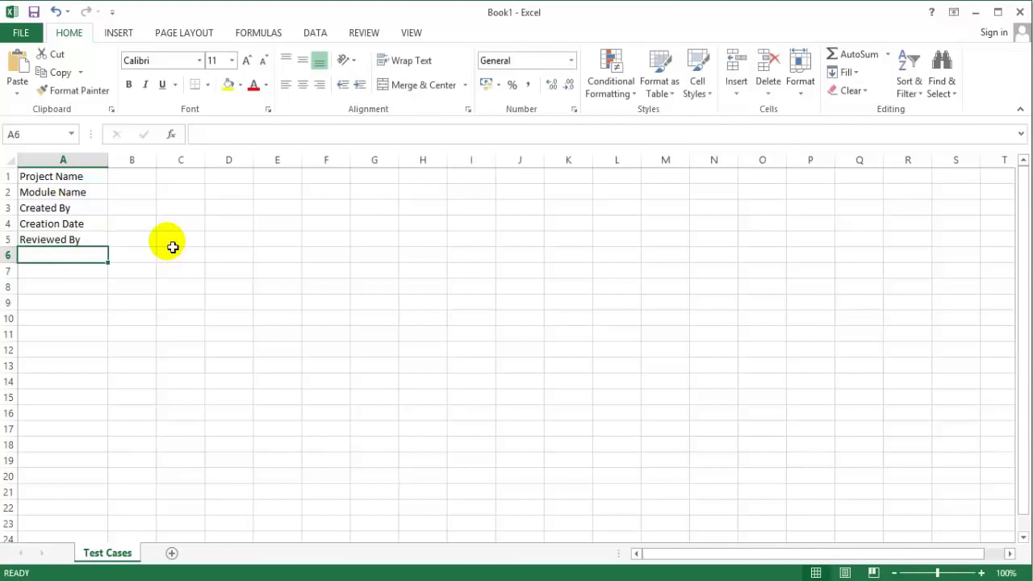
text(Reviewed )
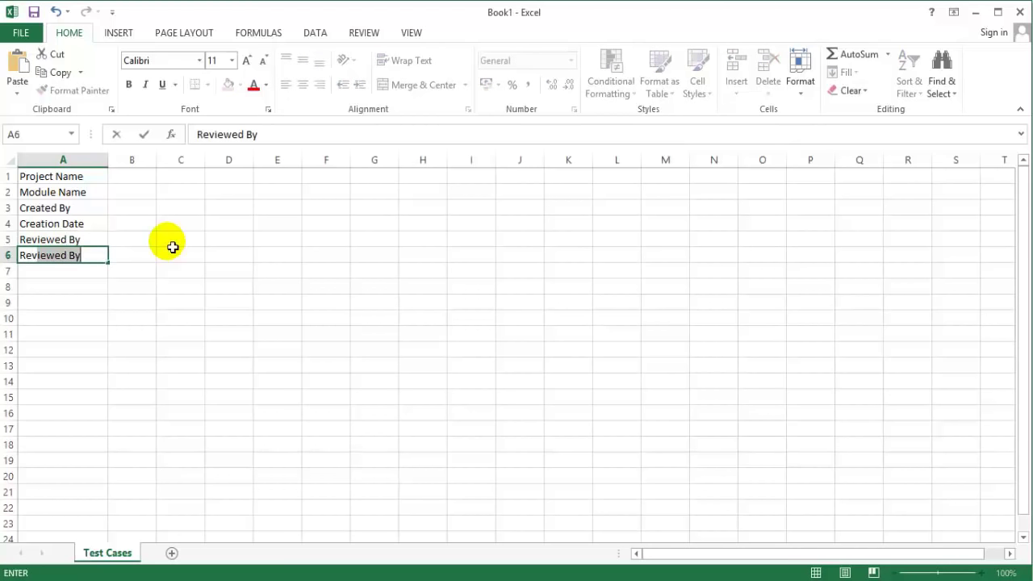
text(Date)
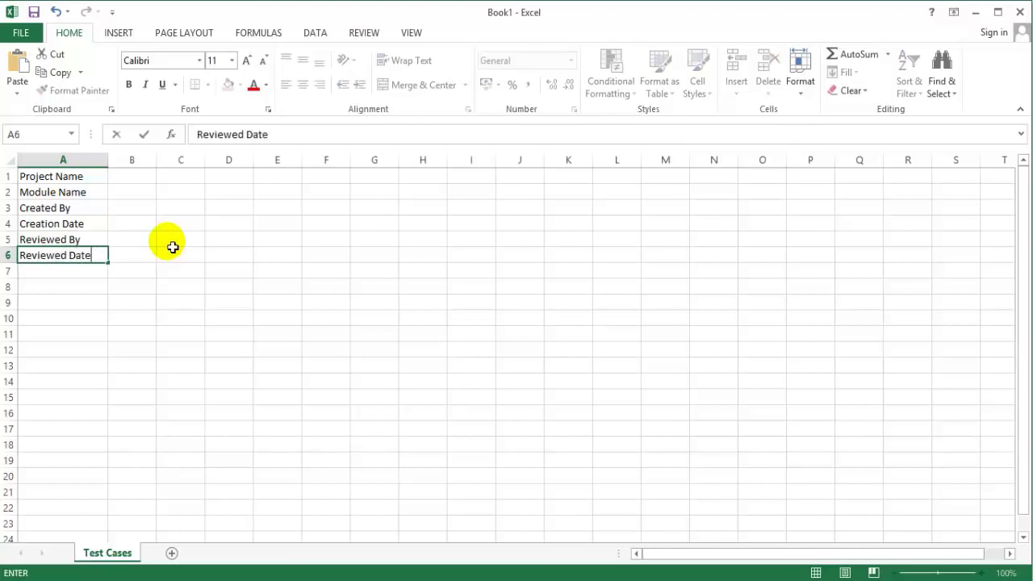
key(Return)
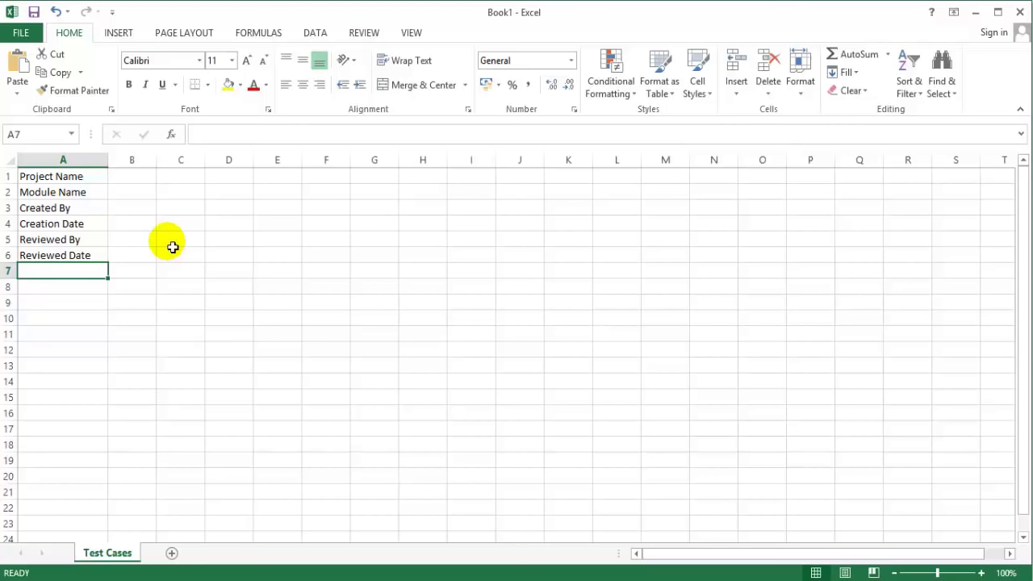
Step: Enter Test Scenario ID and Test Scenario Description in A7 and A8
text(Test Scenario ID)
key(Return)
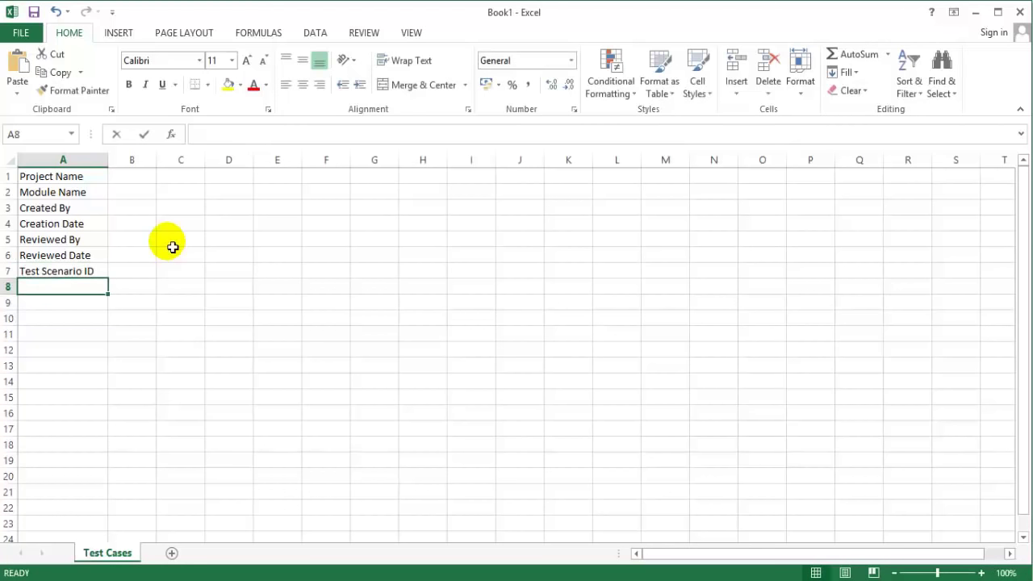
text(Test Scenario)
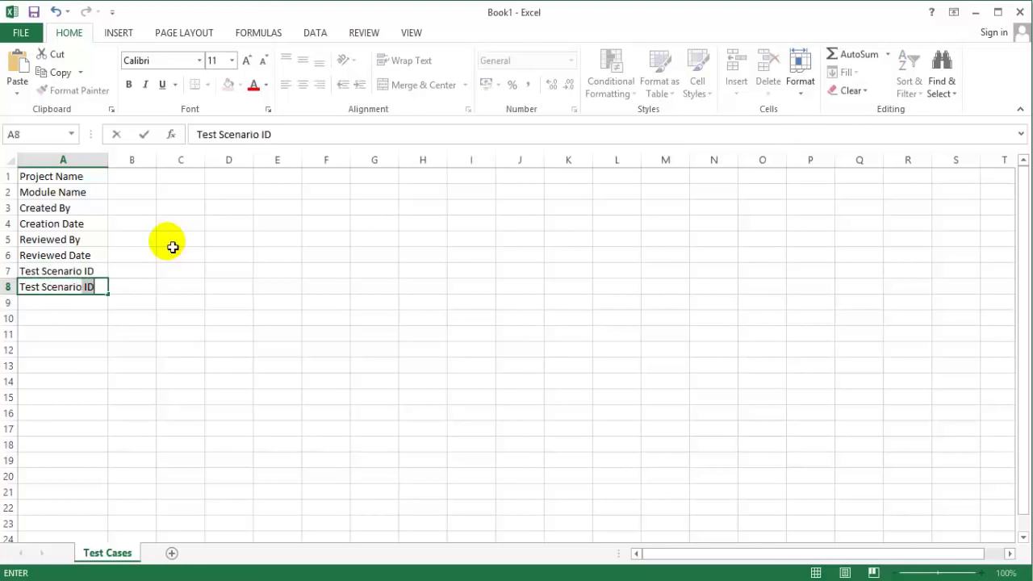
text( Descrip)
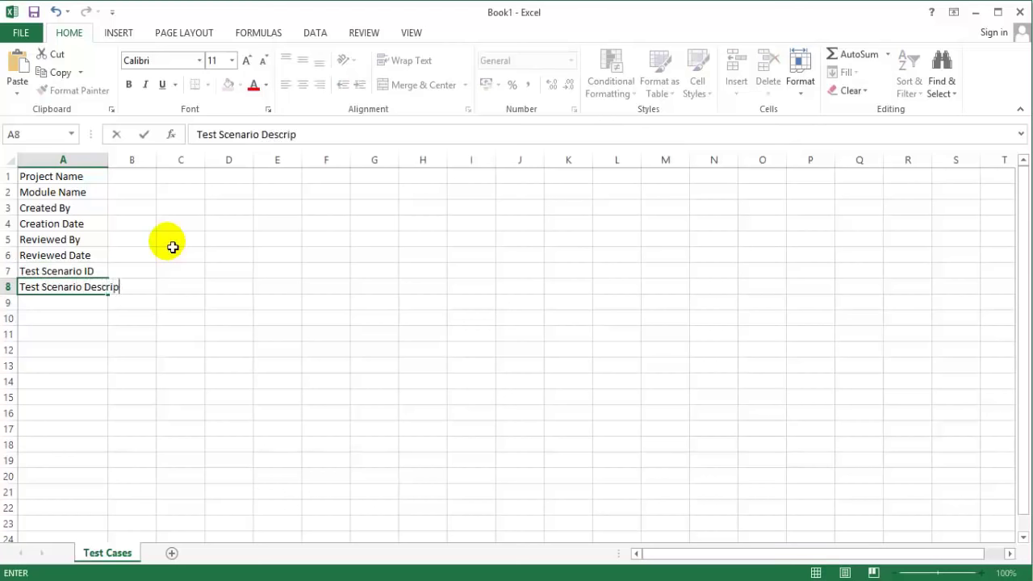
text(tion)
key(Return)
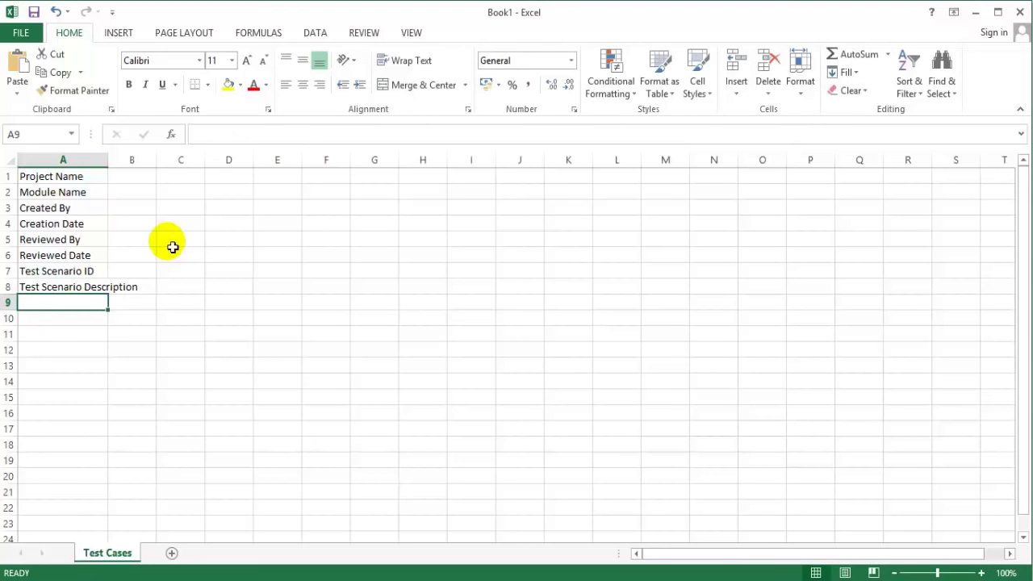
Step: Enter Test Case ID and Test Case Description in A9 and A10
text(Tes)
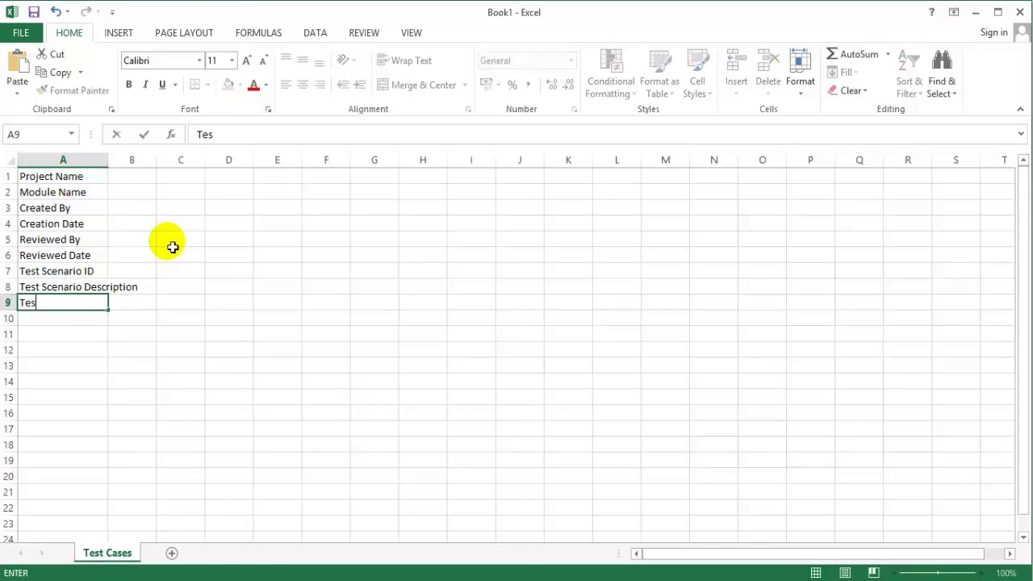
text(t Cased)
key(BackSpace)
text(ID)
key(Return)
text(Test )
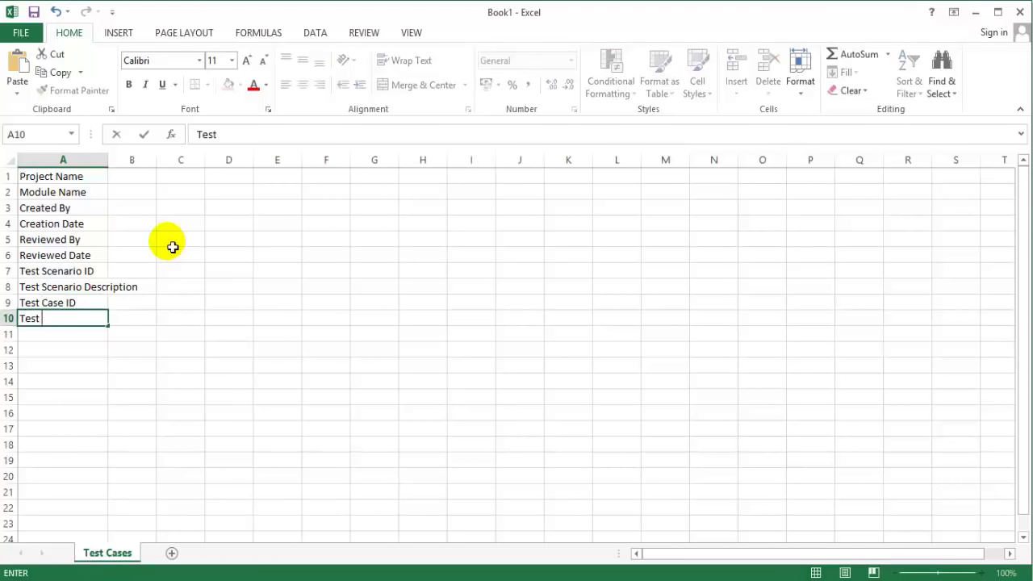
text(Case Description)
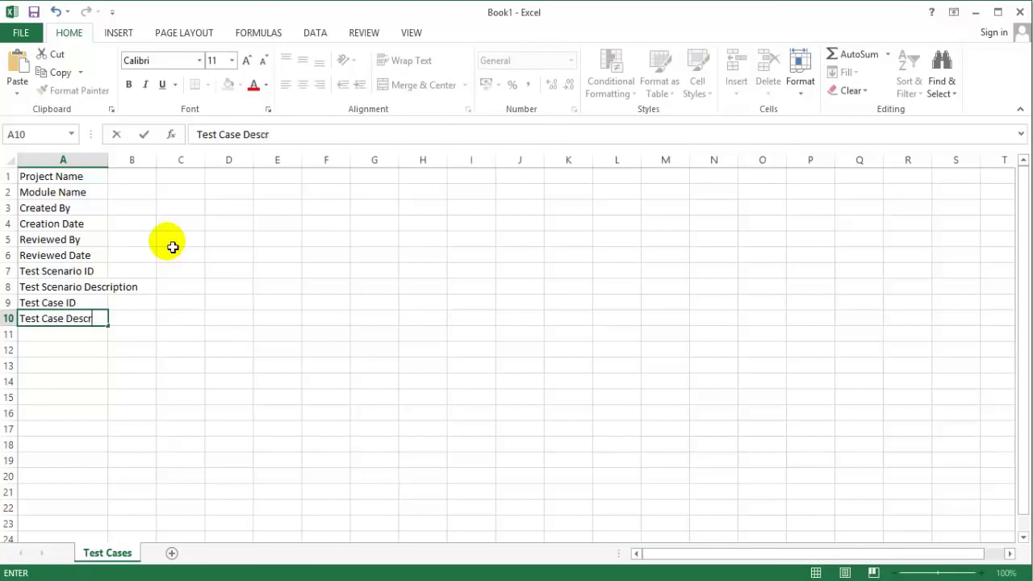
key(Return)
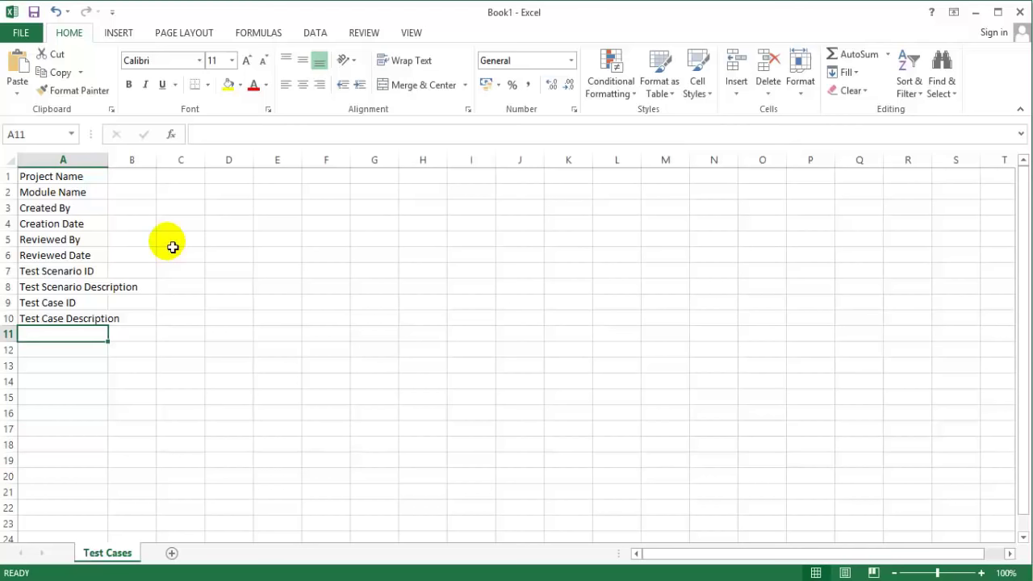
Step: Enter Preconditions and Post Conditions in A11 and A12
text(Preconditions)
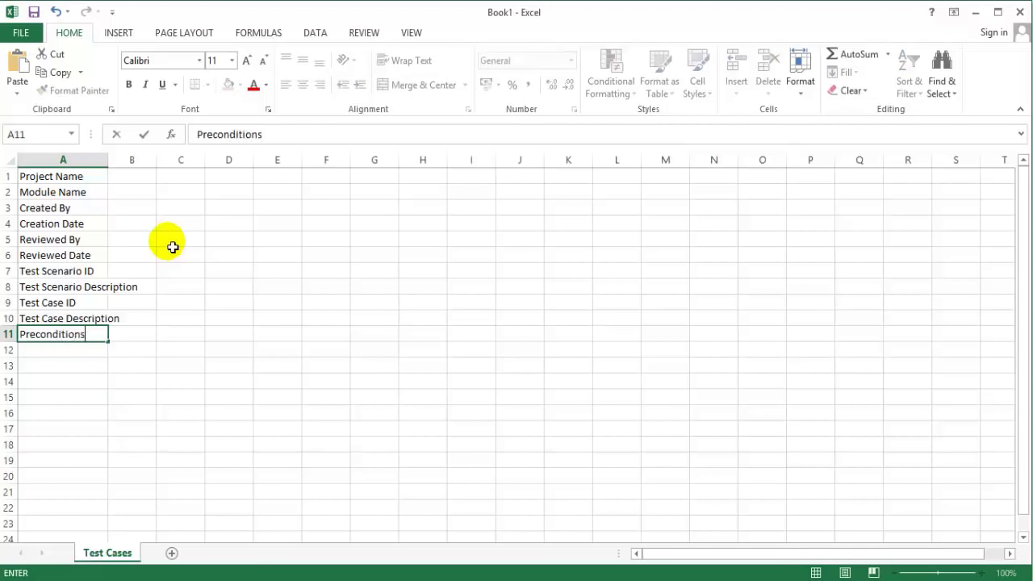
key(Return)
text(Post)
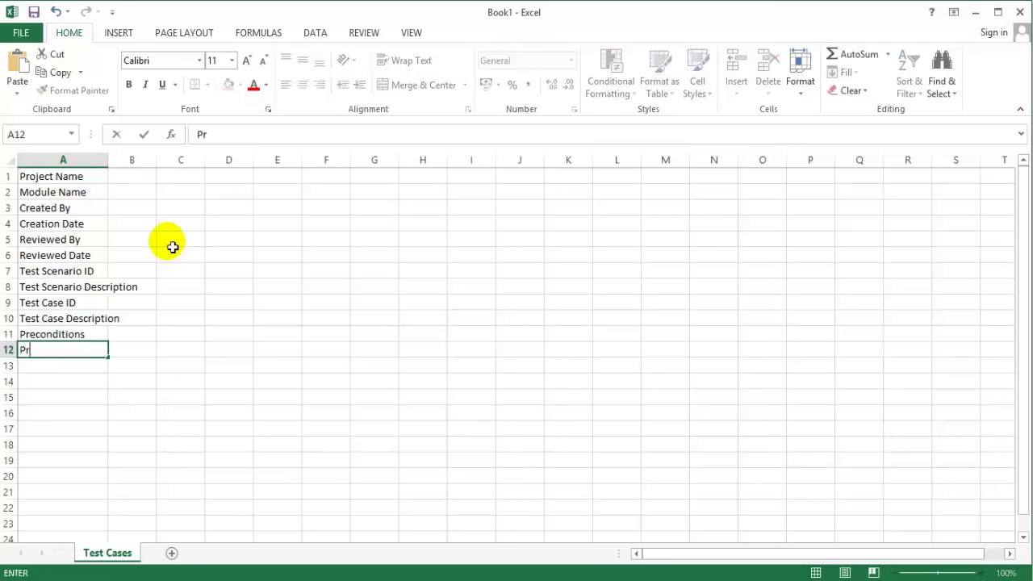
text( Conditions)
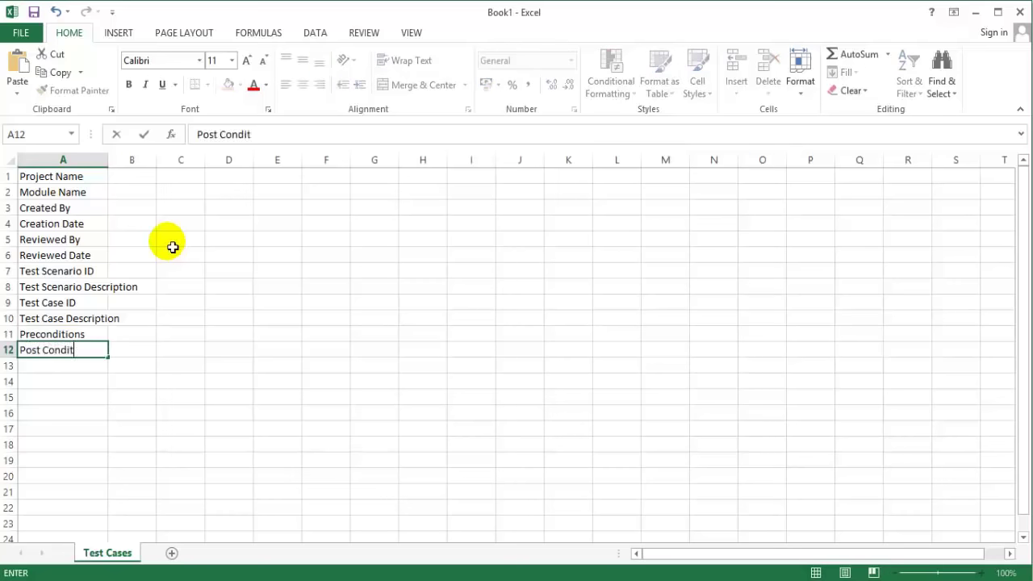
key(Return)
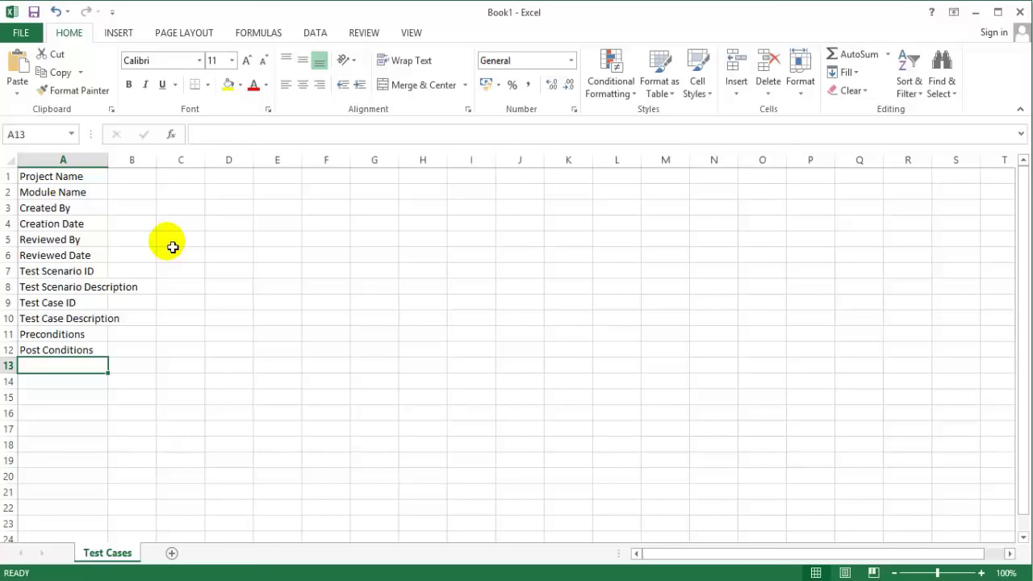
Step: Enter Expected Result and Actual Result in A13 and A14, correcting typos
text(Exe)
key(BackSpace)
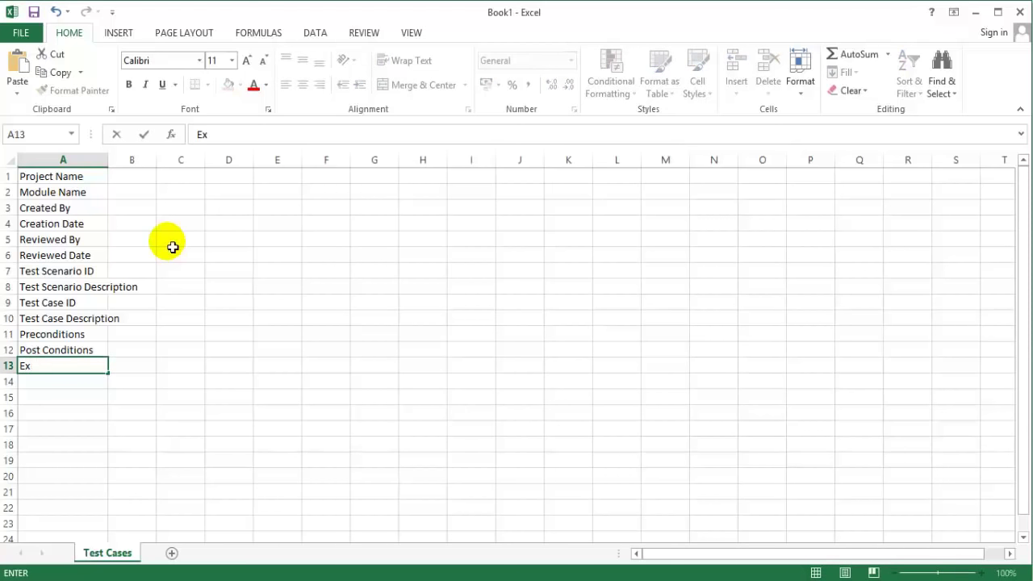
text(pected Resul)
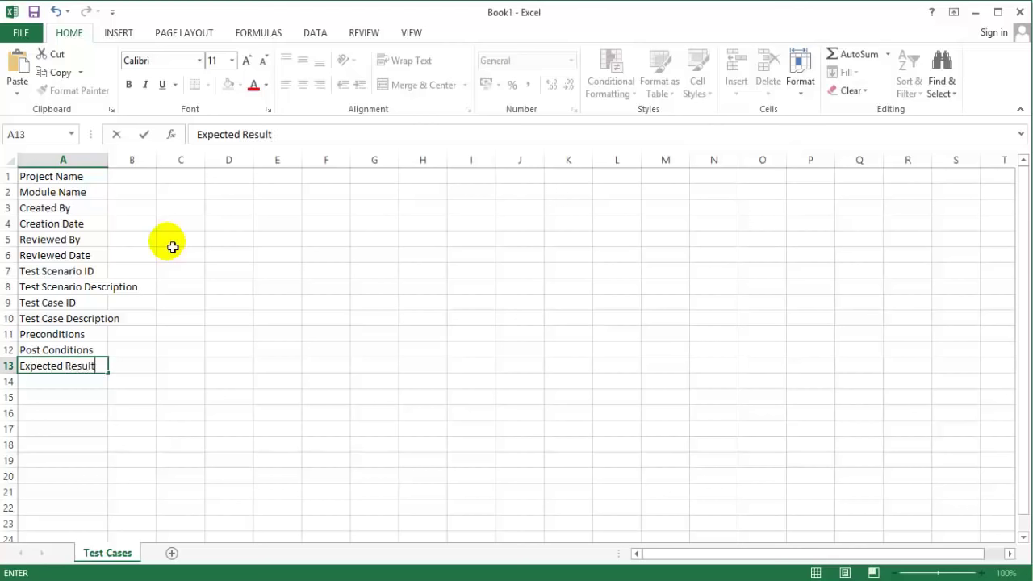
text(t)
key(Return)
text(Actual res)
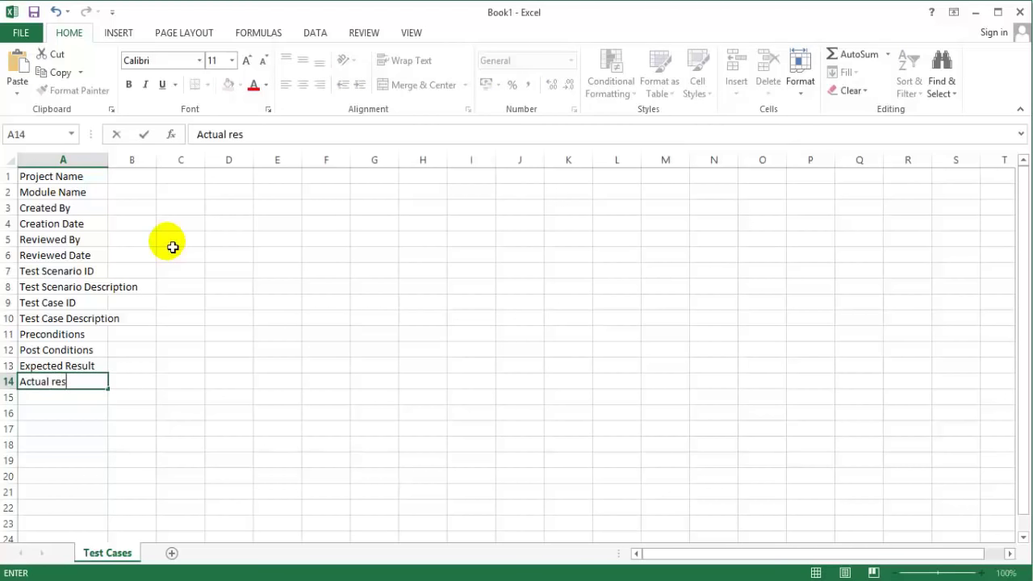
key(BackSpace)
key(BackSpace)
key(BackSpace)
text(Resu)
text(tl)
key(BackSpace)
key(BackSpace)
text(lt)
key(Return)
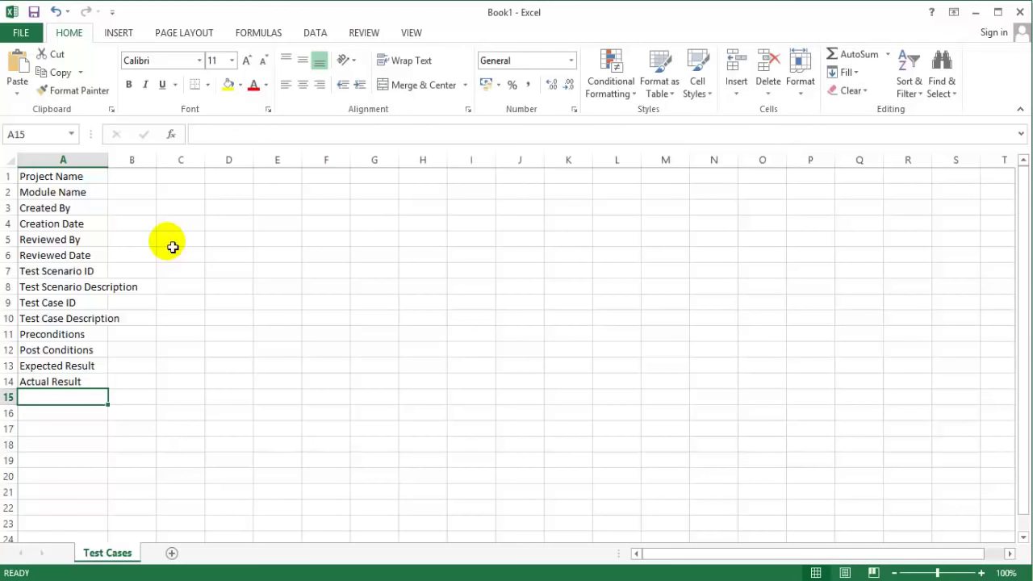
Step: Enter the Status label in A15, fixing its misspellings
text(Sat)
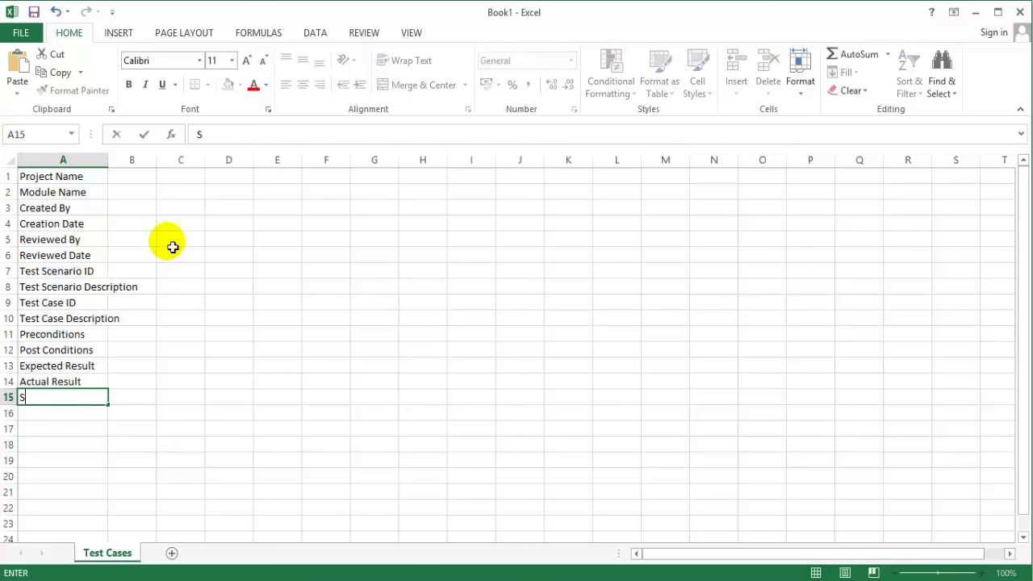
key(BackSpace)
key(BackSpace)
text(tau)
key(BackSpace)
text(tus)
key(Return)
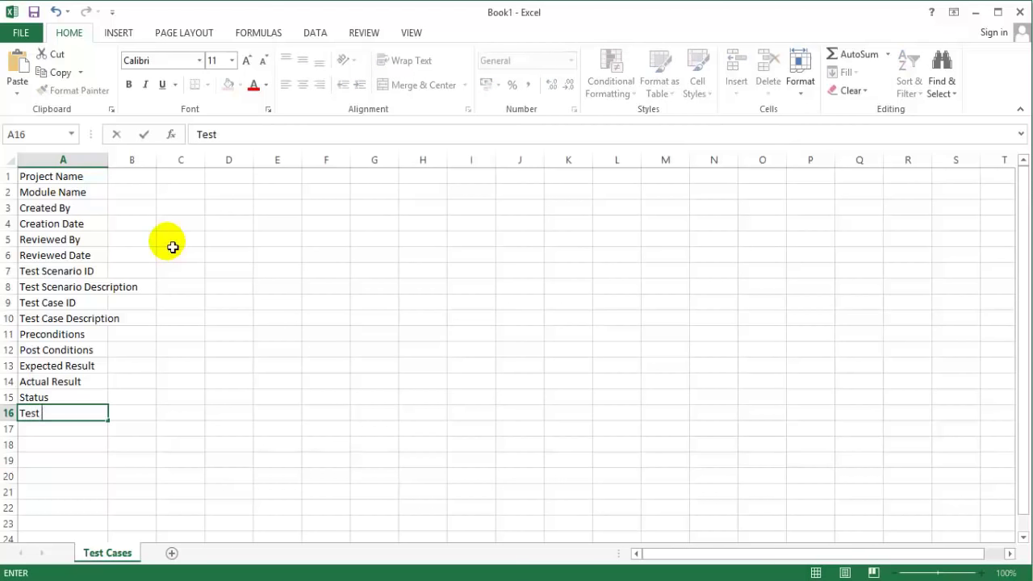
Step: Enter Executed By, Executed Date and Comments (if any) in A16 to A18
key(BackSpace)
key(BackSpace)
text(Executed By)
key(Return)
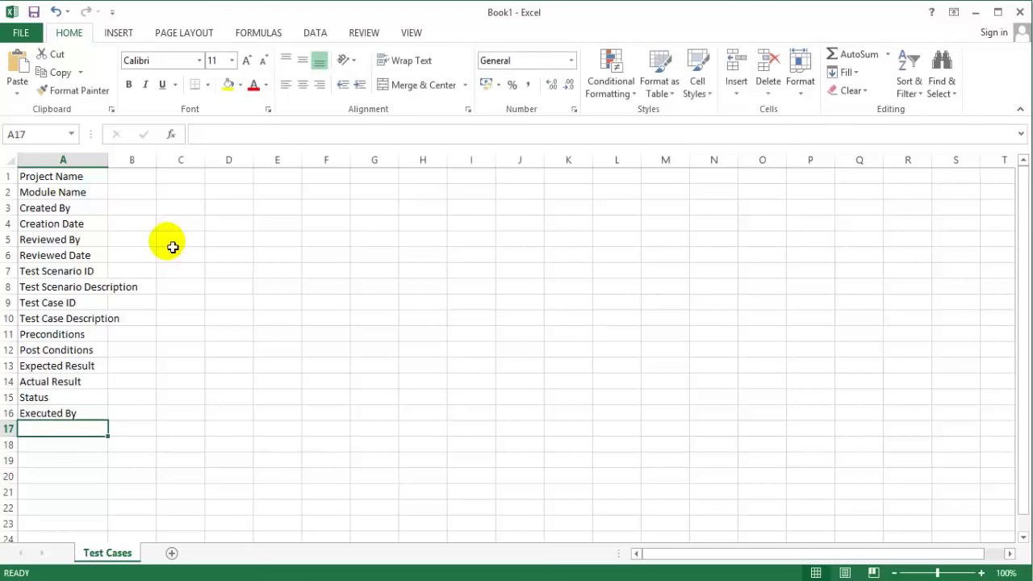
text(E)
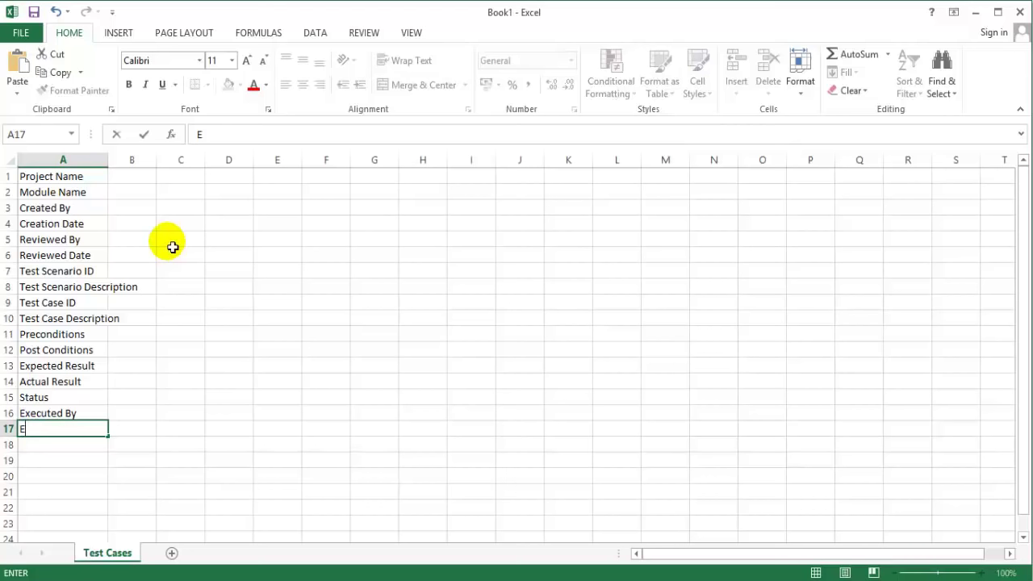
text(x)
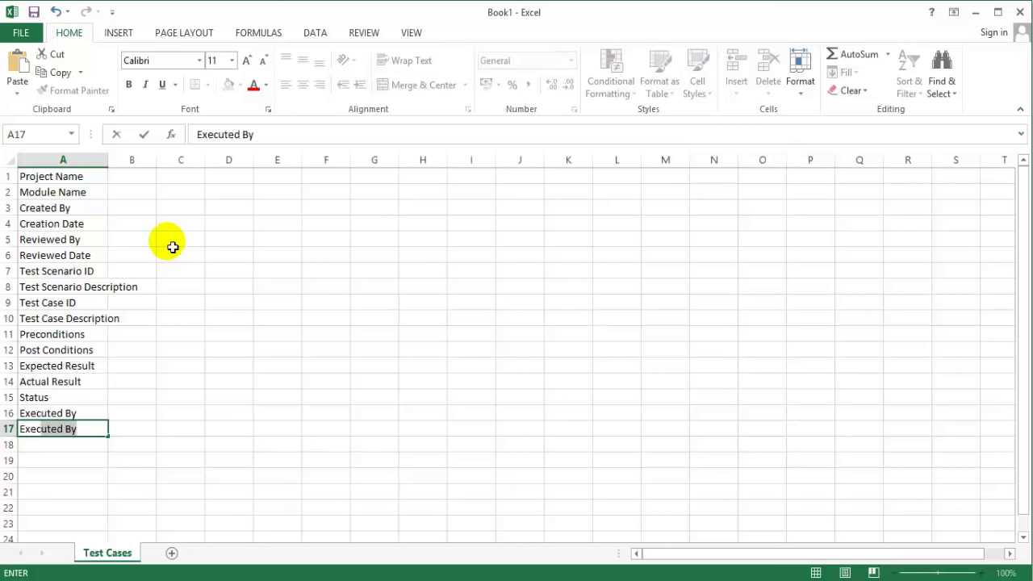
text(ecuted Date)
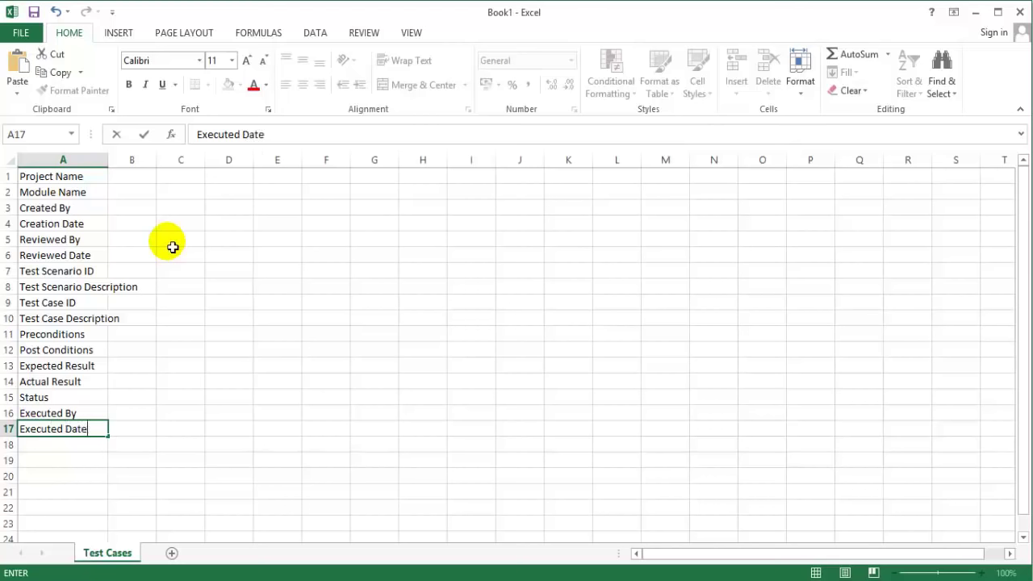
key(Return)
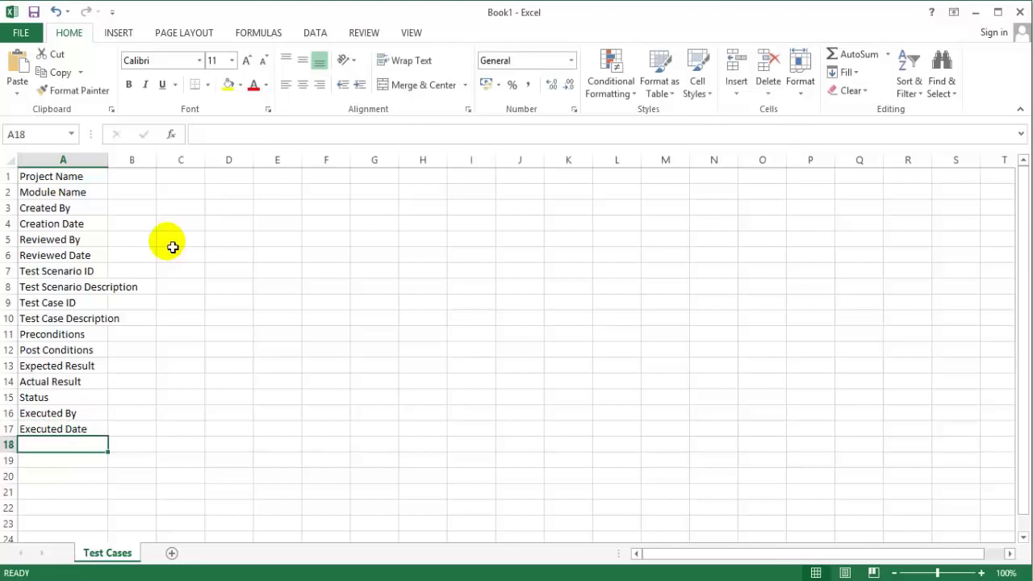
text(Comments (if any)
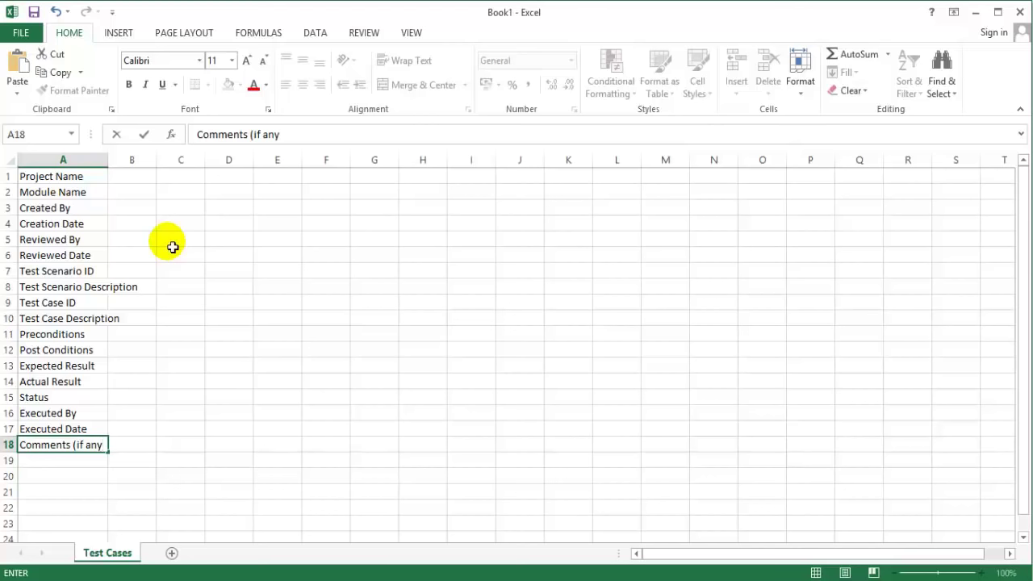
key(Return)
Step: Move the Test Scenario ID through Comments (if any) labels down to start at A8
click(102, 181)
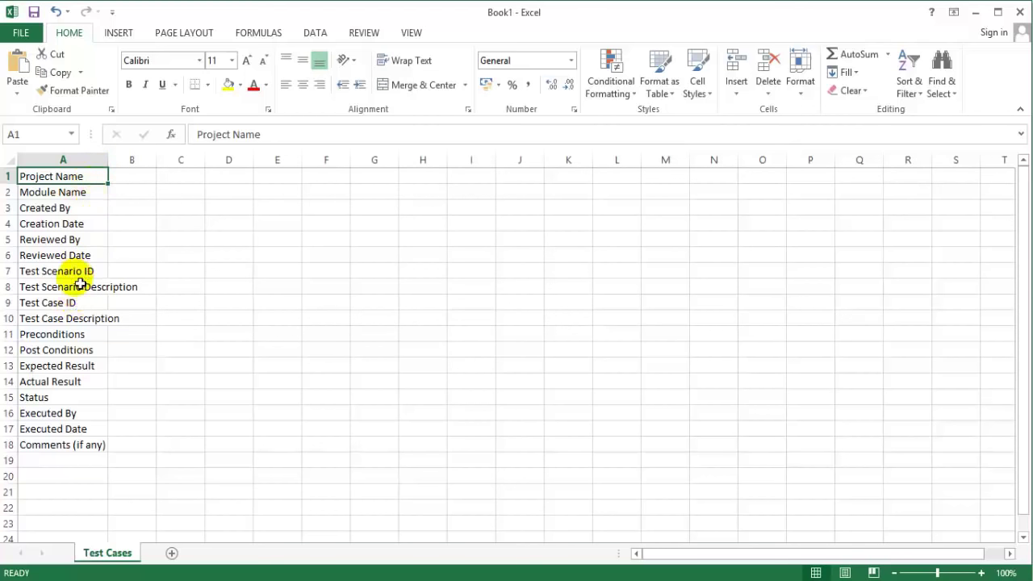
drag(84, 275, 77, 469)
key(ctrl+c)
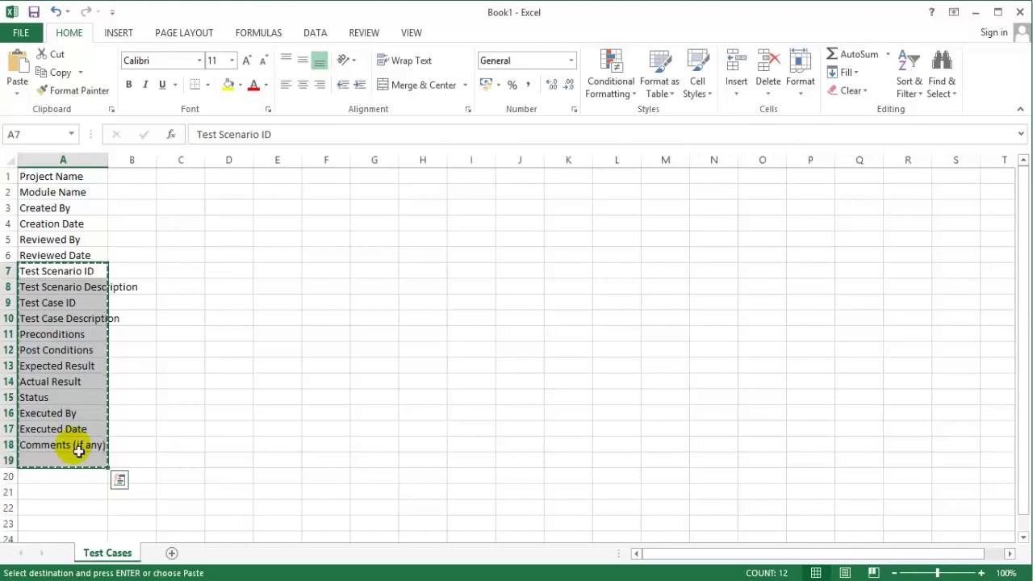
click(85, 293)
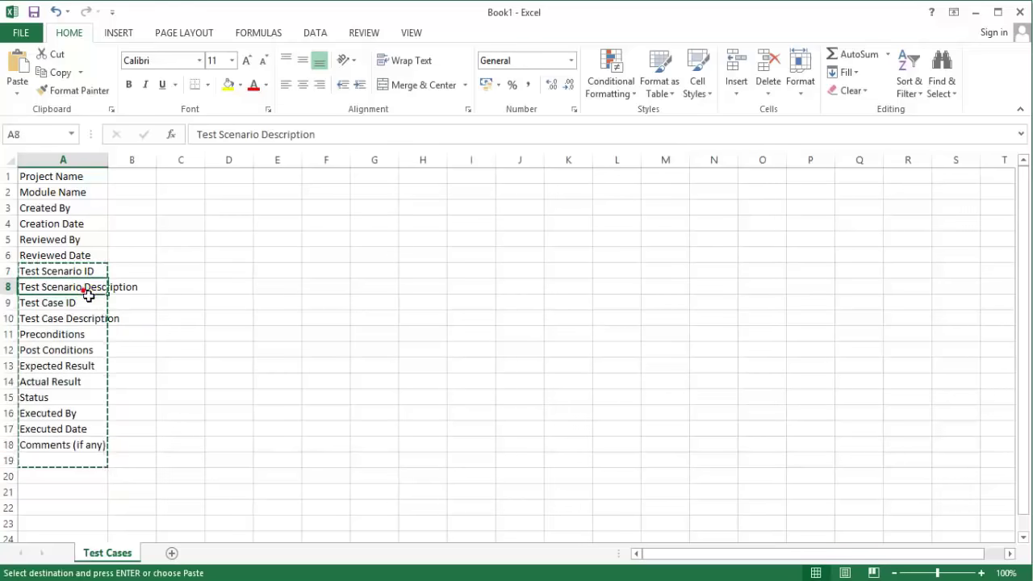
key(Return)
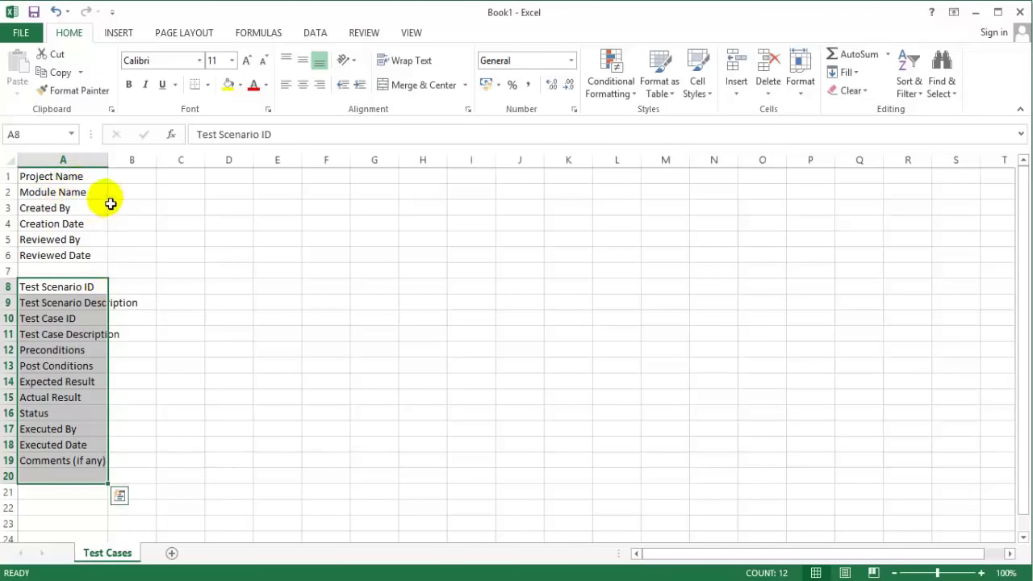
Step: Check the six project labels from Project Name to Reviewed Date in A1:A6
click(184, 251)
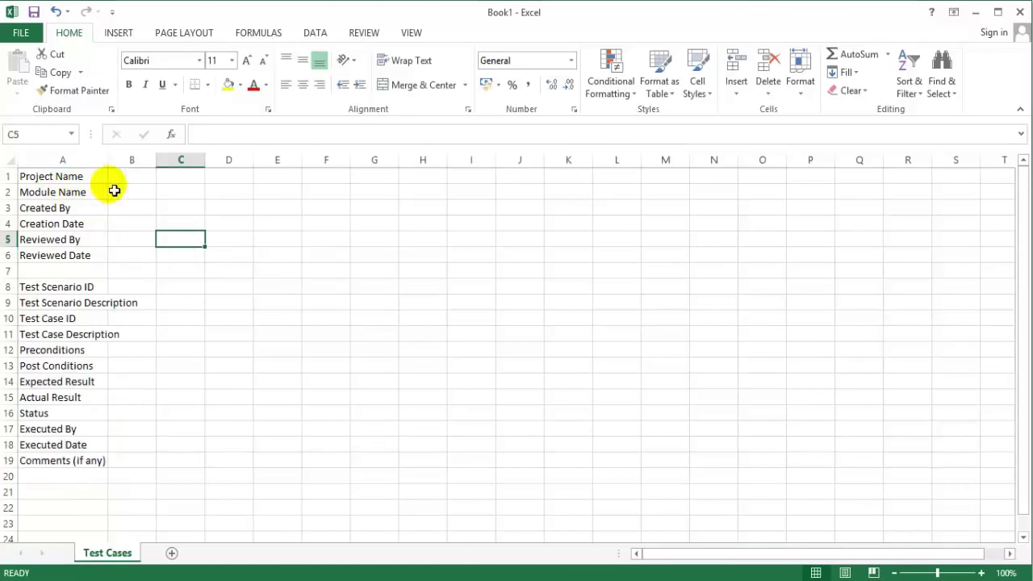
click(85, 179)
click(81, 191)
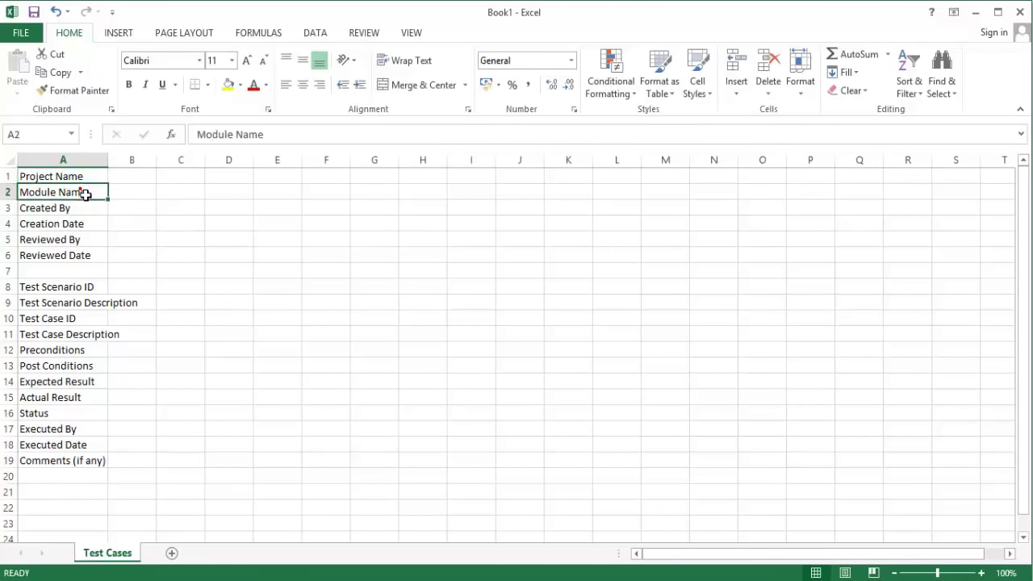
click(77, 208)
click(77, 223)
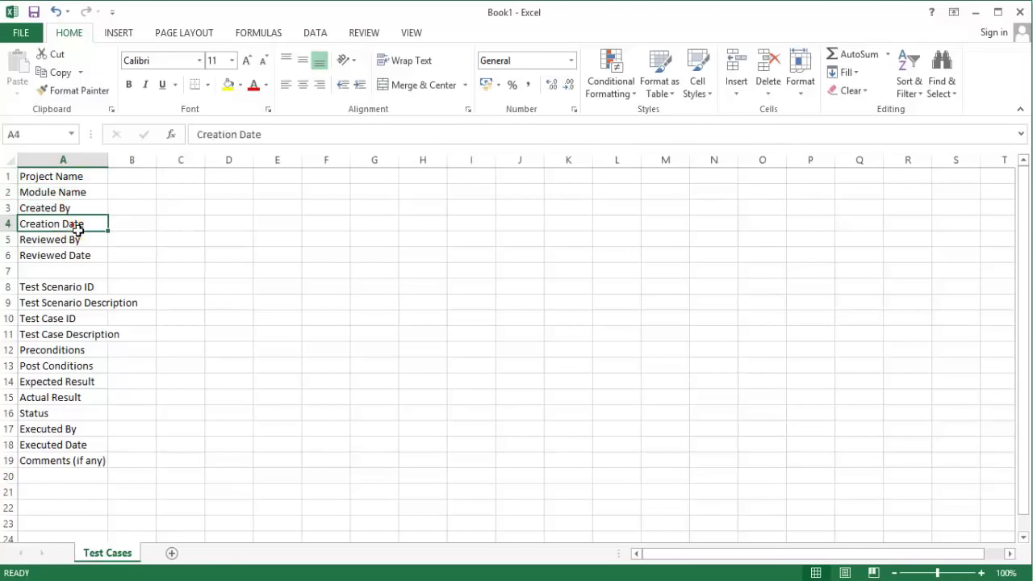
drag(75, 240, 78, 263)
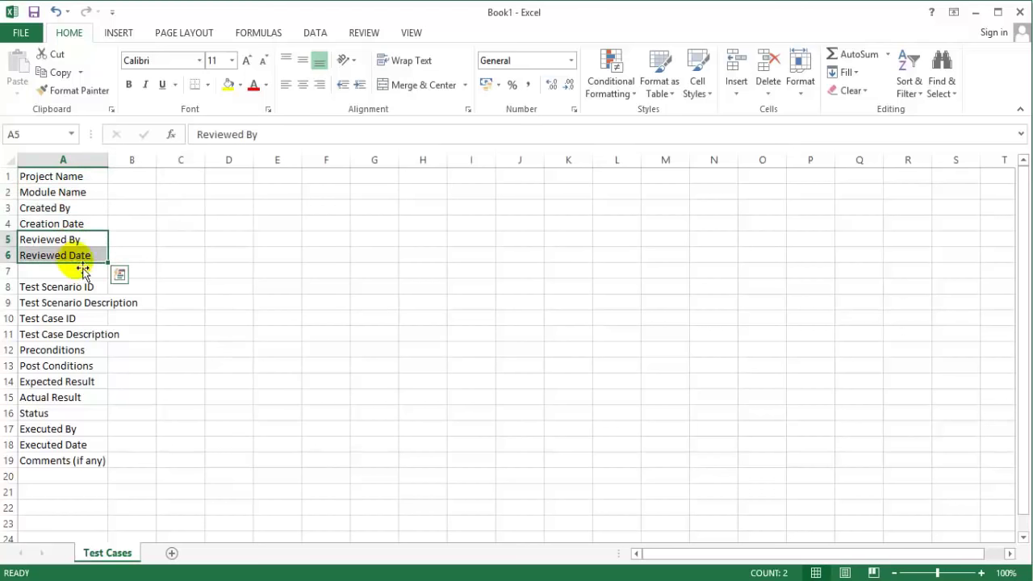
click(184, 239)
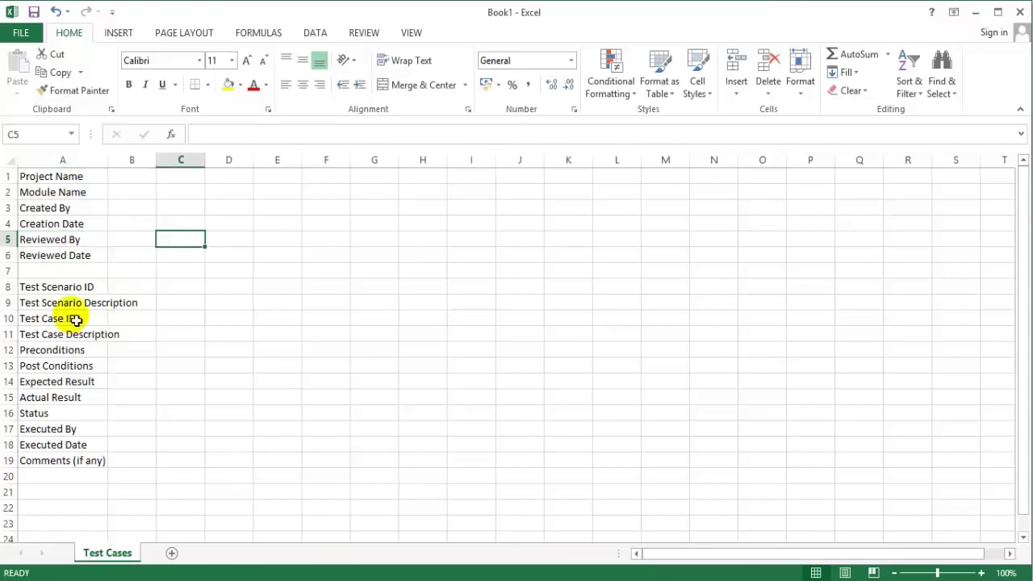
Step: Copy A9:A19 and paste it transposed at B8 to form a horizontal header row
click(71, 285)
drag(77, 304, 73, 457)
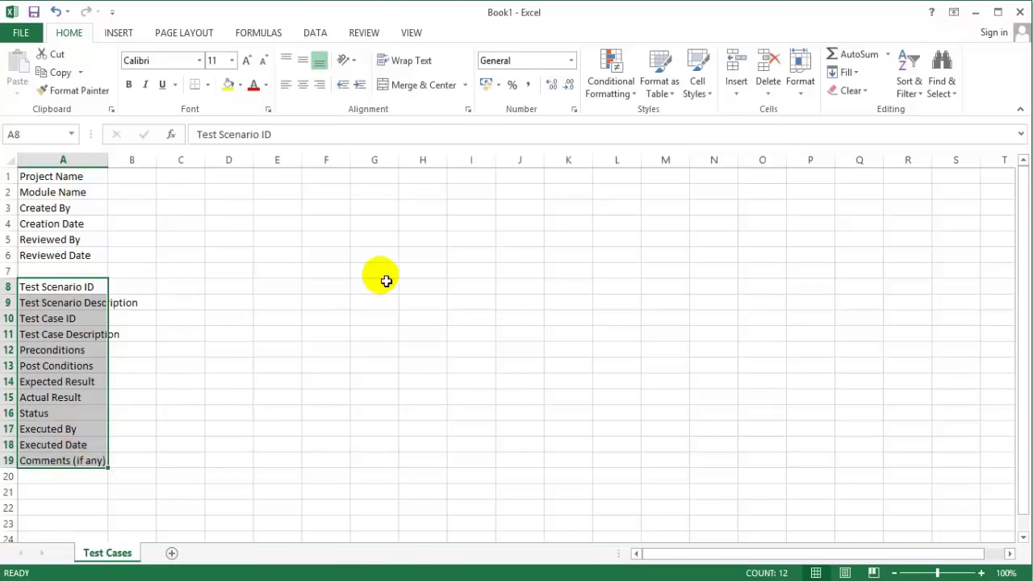
drag(86, 308, 96, 467)
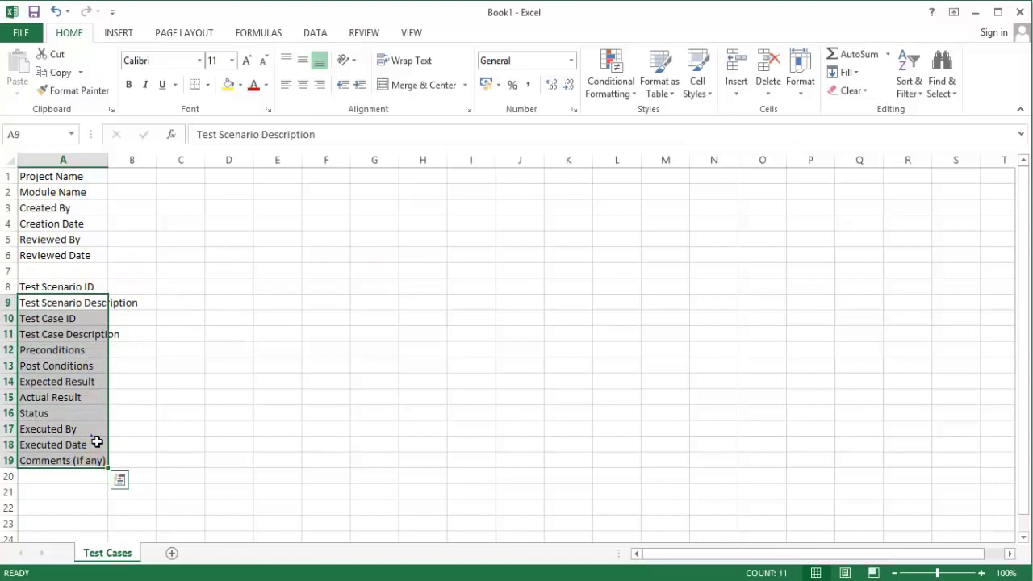
right_click(94, 440)
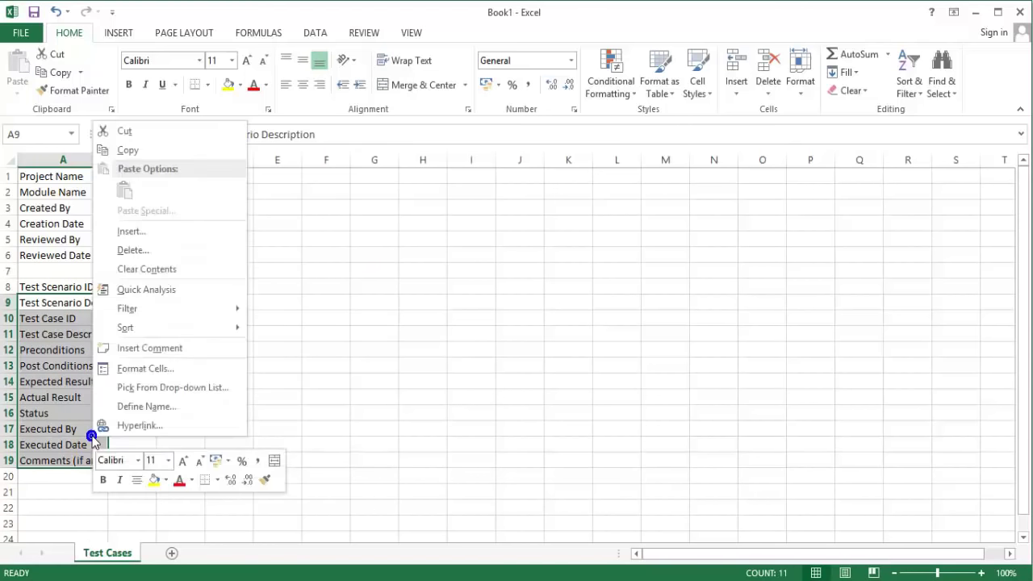
click(154, 150)
click(136, 288)
right_click(136, 288)
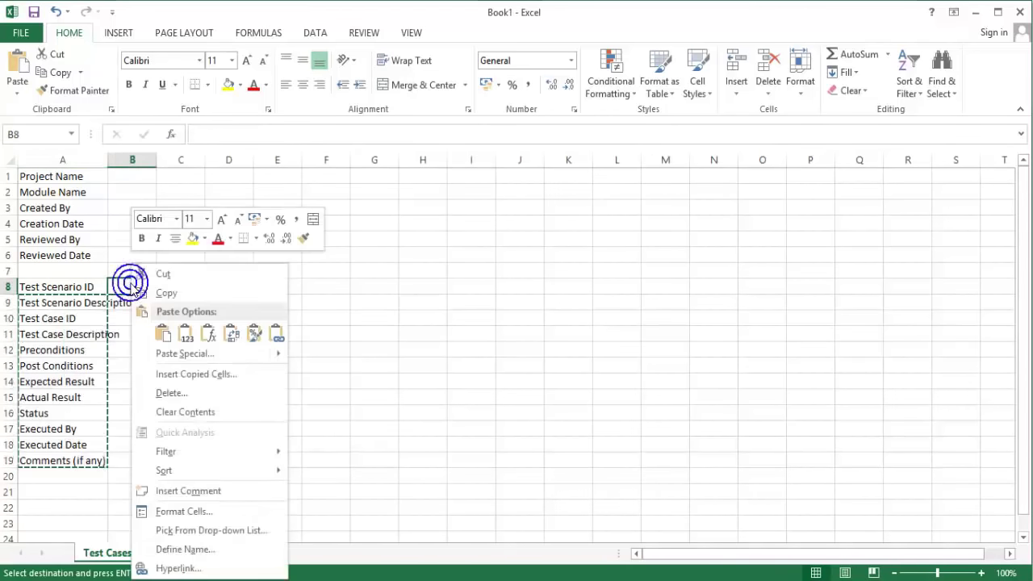
click(165, 334)
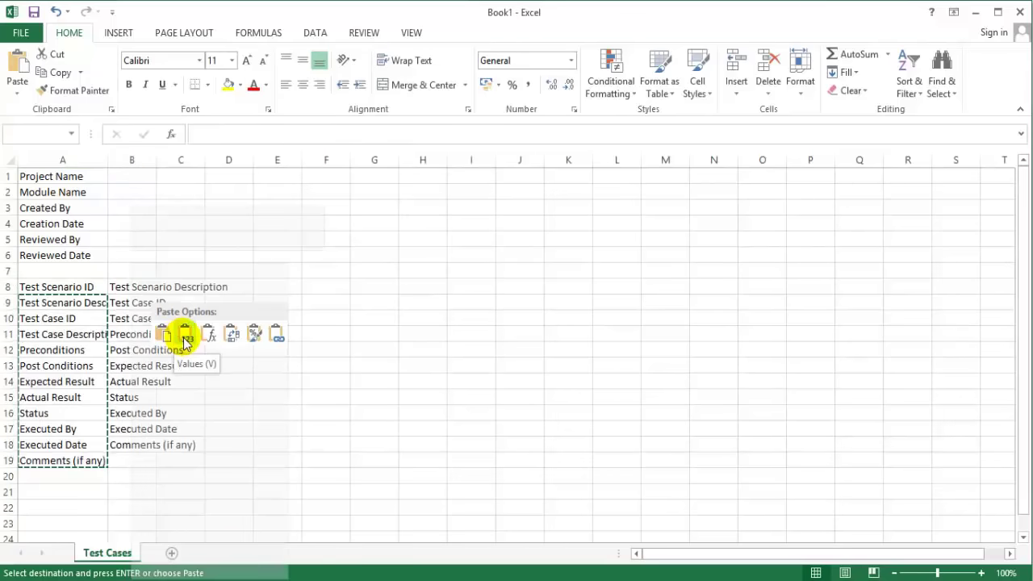
click(232, 335)
click(550, 429)
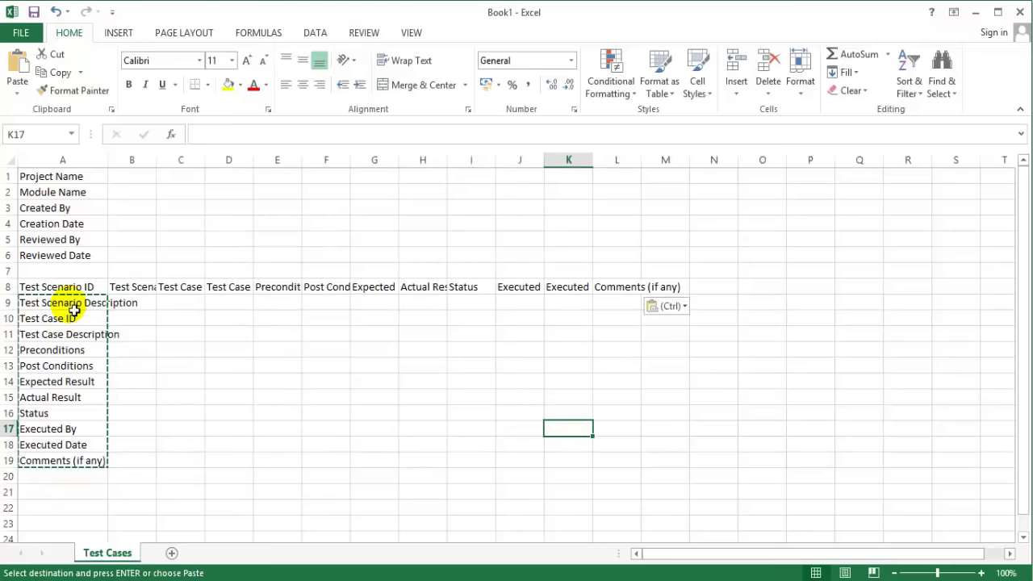
Step: Clear the leftover vertical labels from A9:A19
key(Escape)
drag(75, 306, 74, 507)
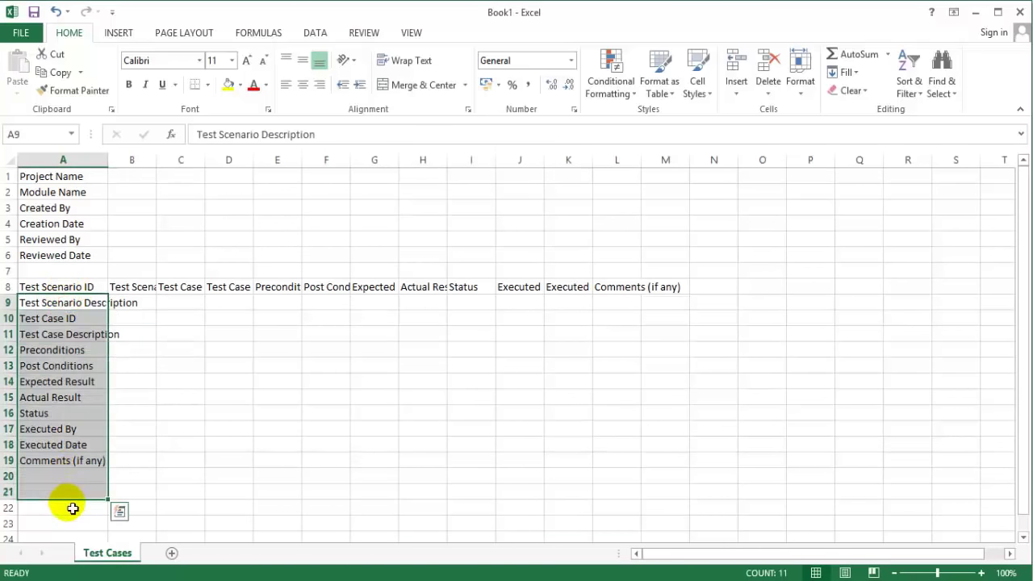
key(Delete)
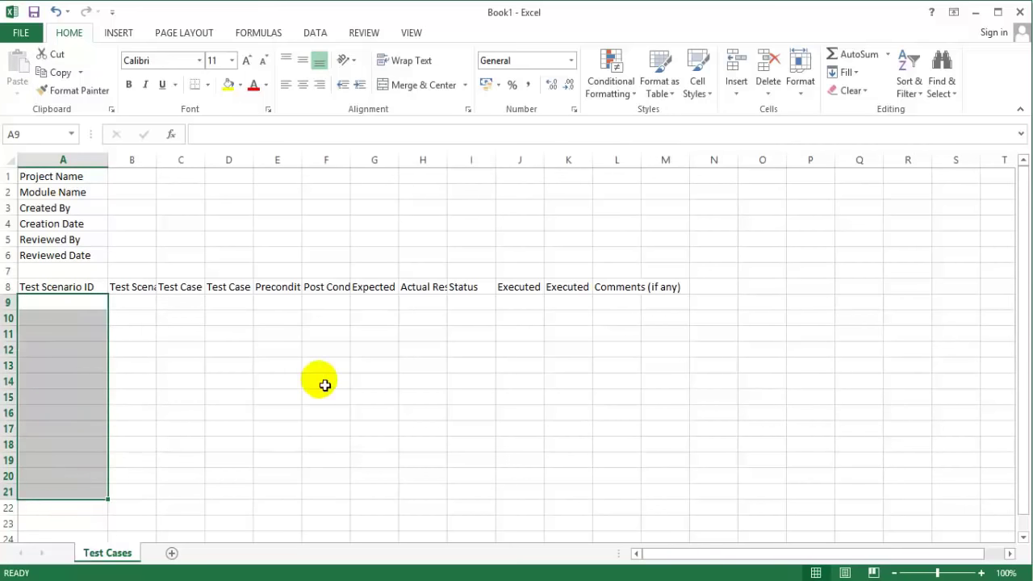
click(419, 368)
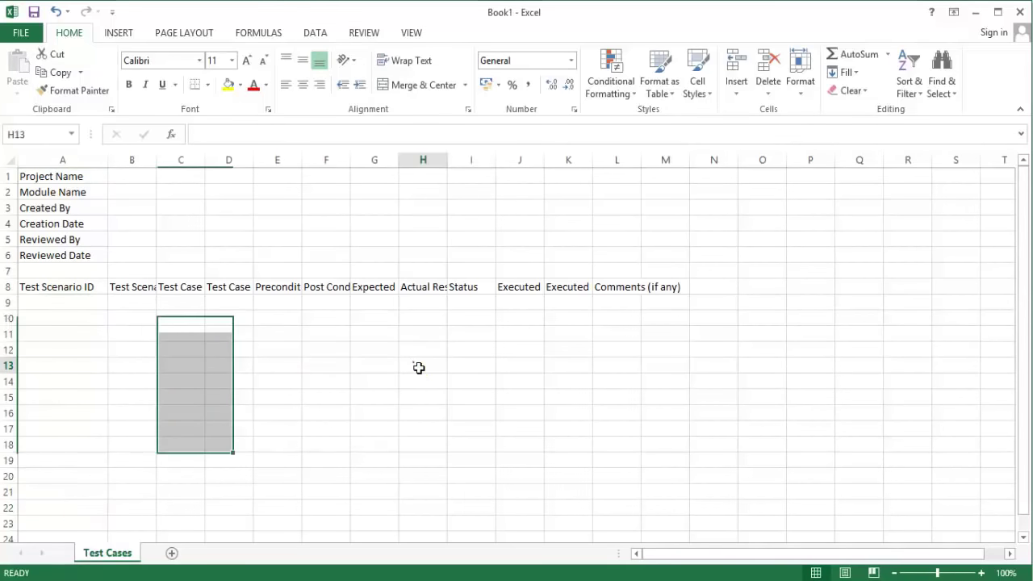
Step: AutoFit columns B, C and D through L to their row 8 header text
double_click(157, 160)
double_click(282, 160)
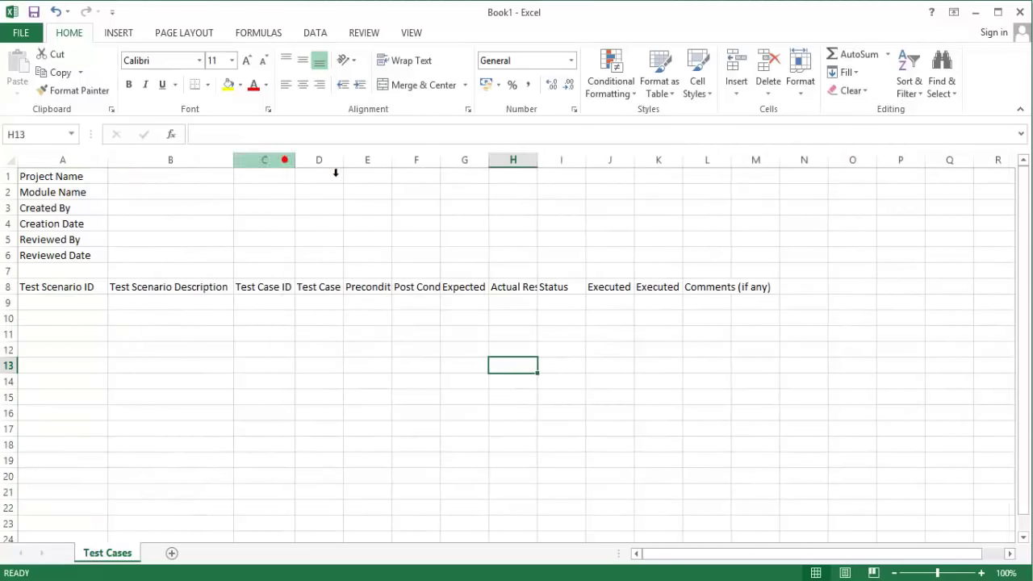
drag(337, 163, 716, 201)
double_click(738, 160)
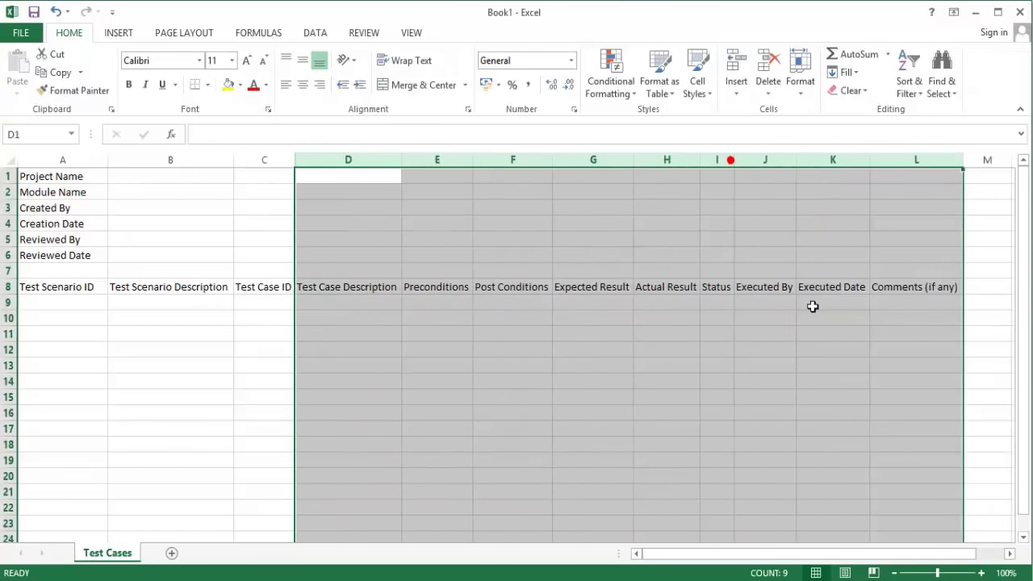
click(789, 434)
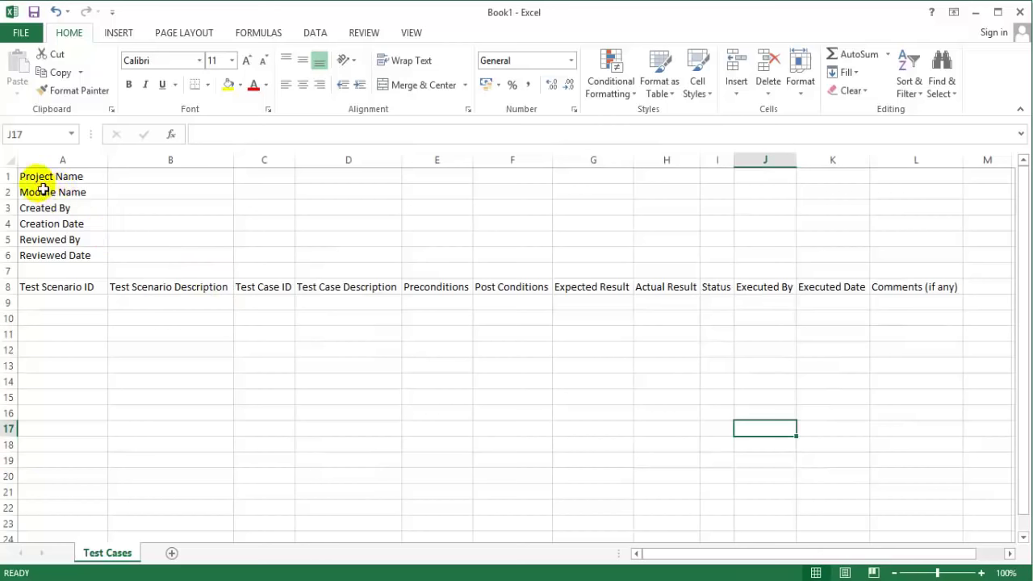
drag(49, 179, 68, 259)
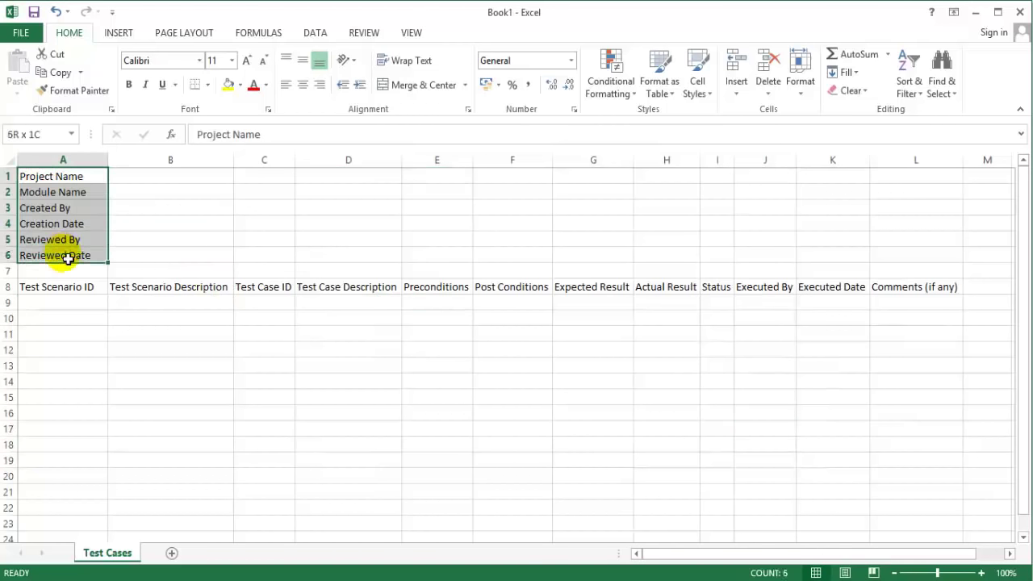
Step: Apply green fill to the A1:A6 project labels and the A8:L8 header row
click(239, 85)
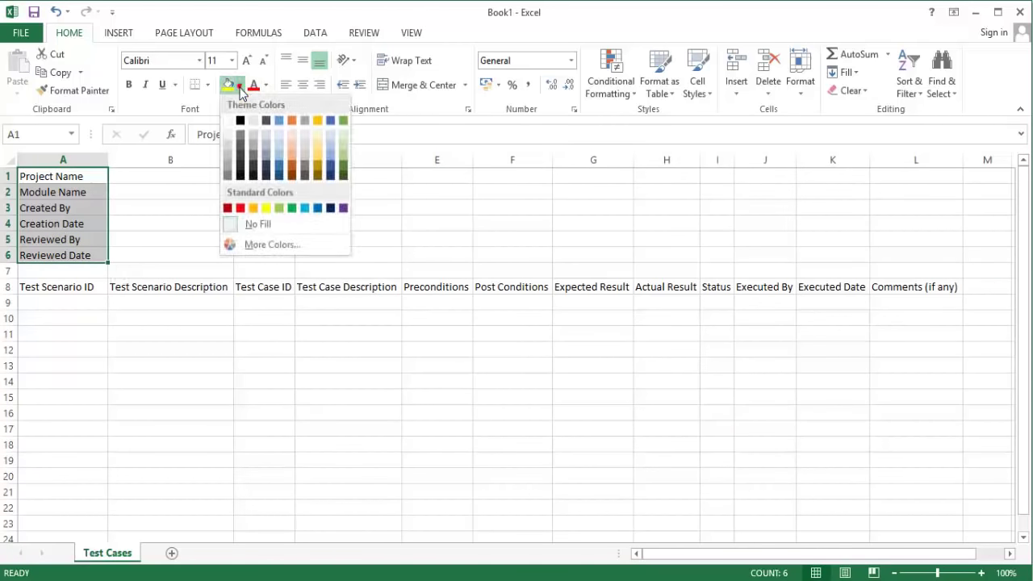
click(279, 208)
click(285, 349)
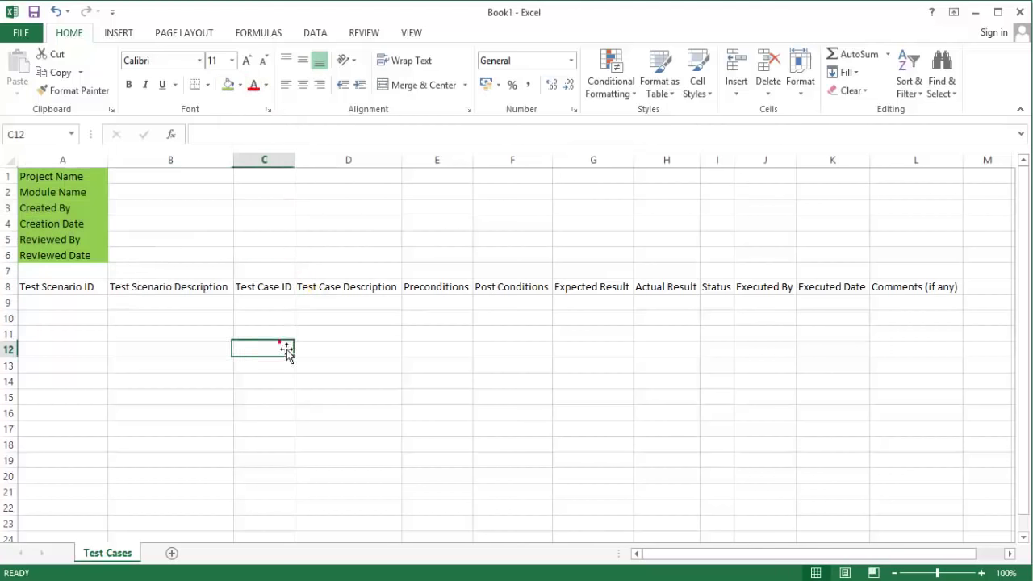
drag(50, 287, 909, 296)
click(228, 84)
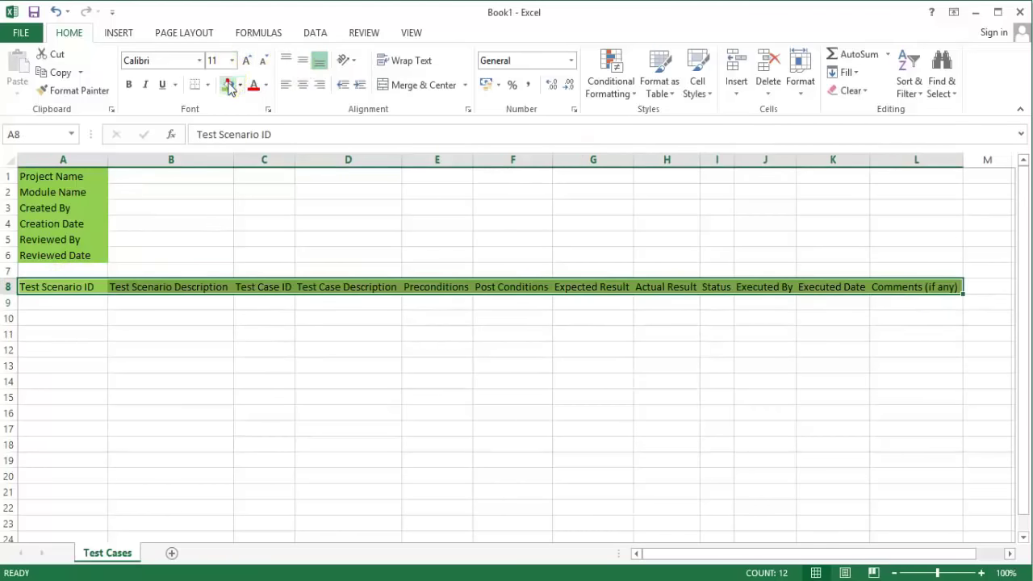
click(272, 395)
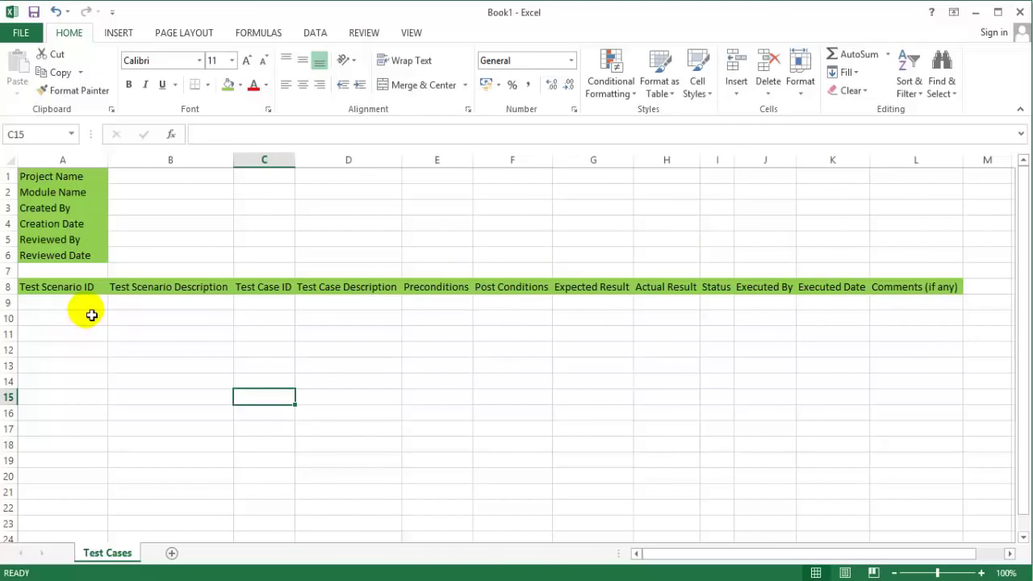
Step: Enter Facebook, Login and the creator's name in B1 to B3
click(169, 180)
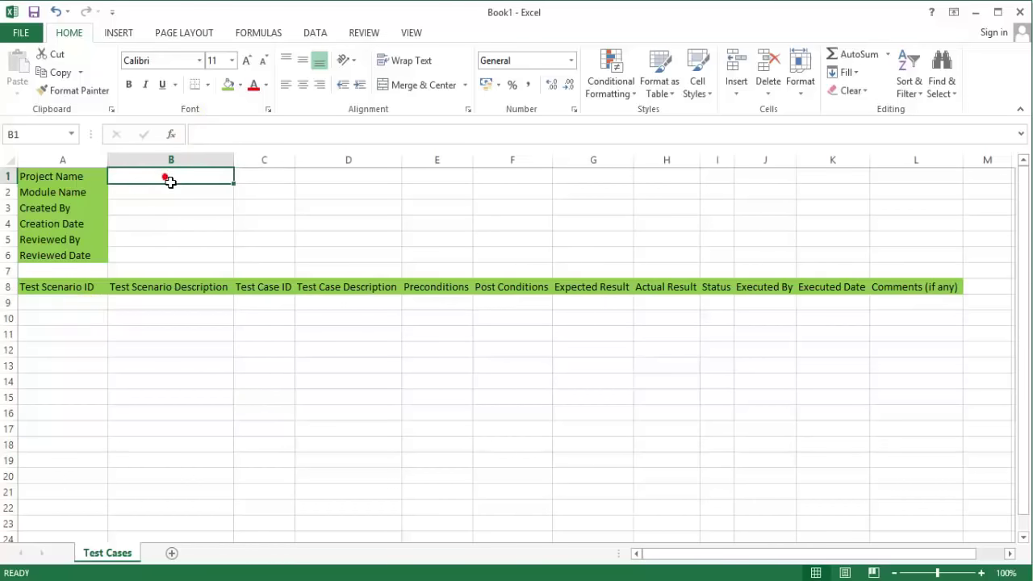
text(Facebook)
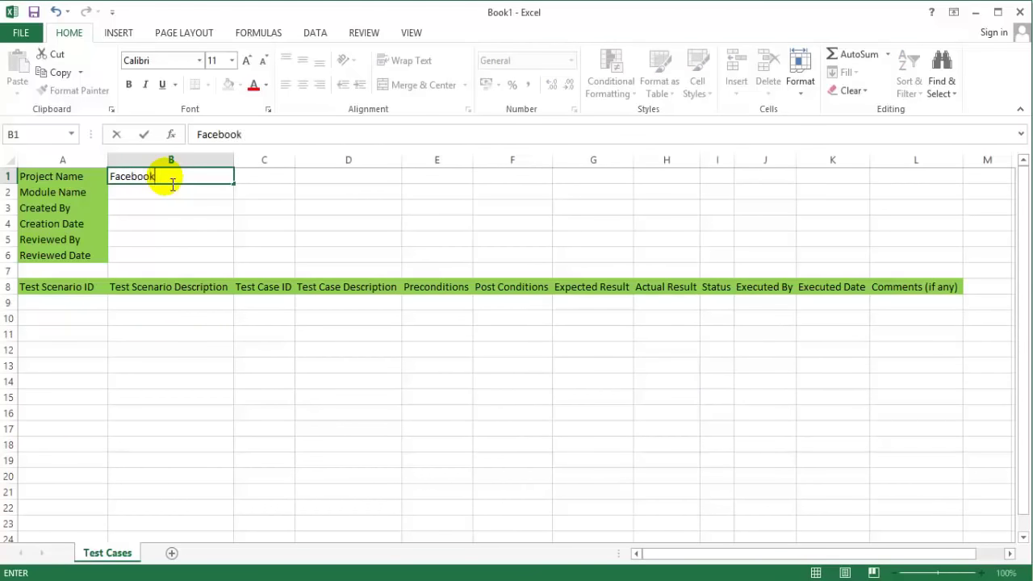
key(Return)
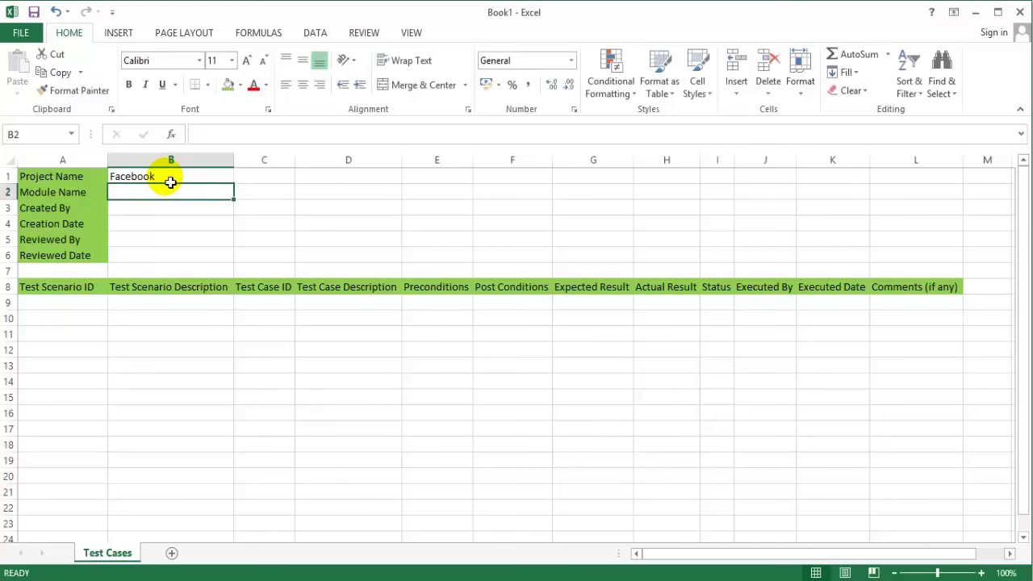
text(Login)
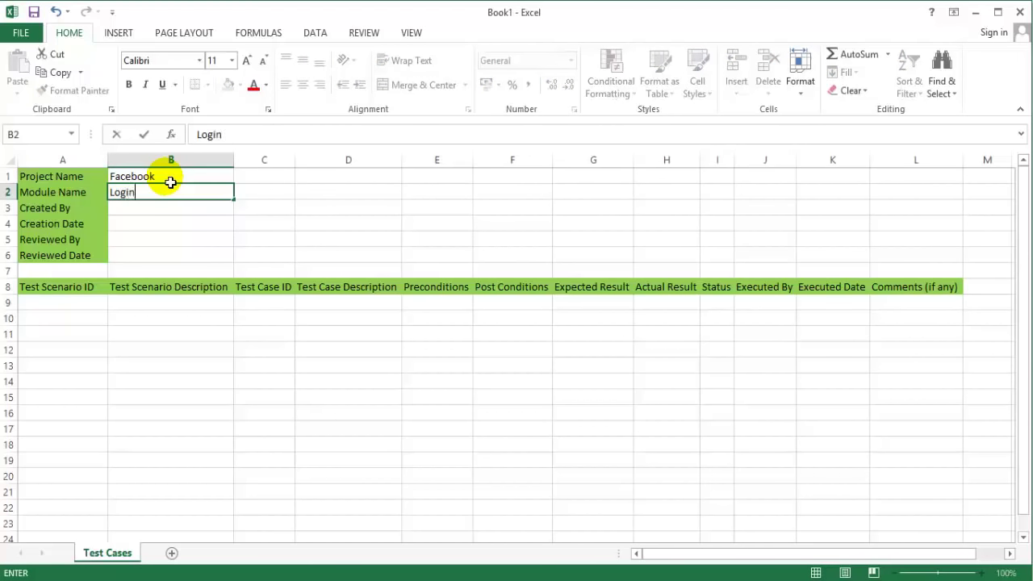
key(Return)
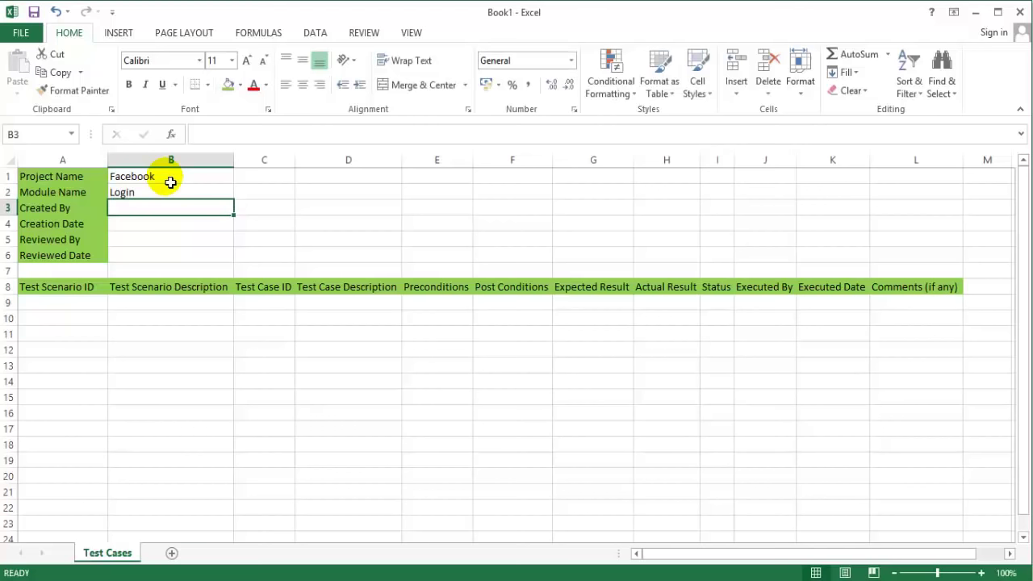
text(Rajkumar)
key(Return)
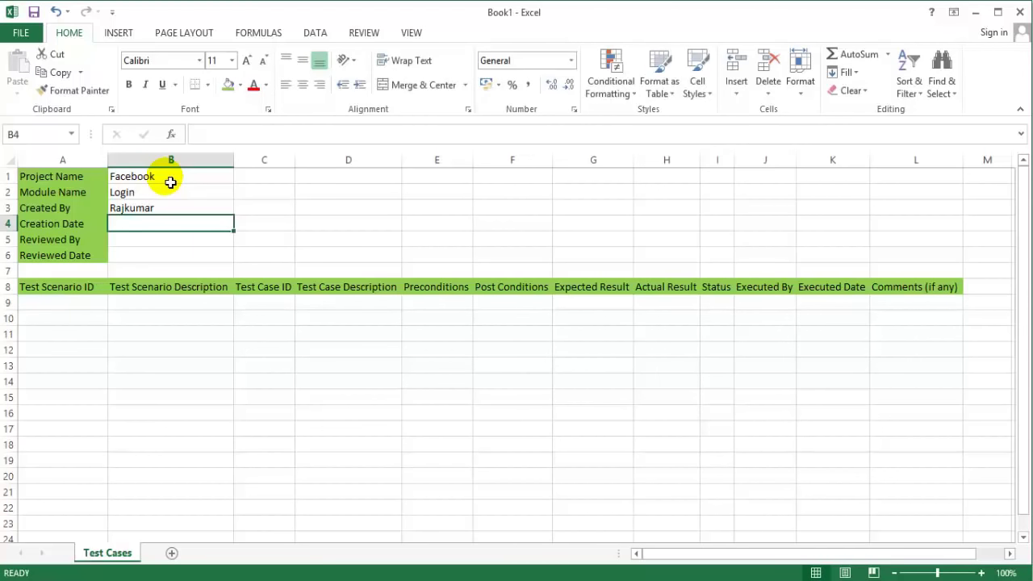
Step: Enter MM-DD-YYYY, Test Lead/Peers and MM-DD-YYYY in B4 to B6
text(MM-DD-)
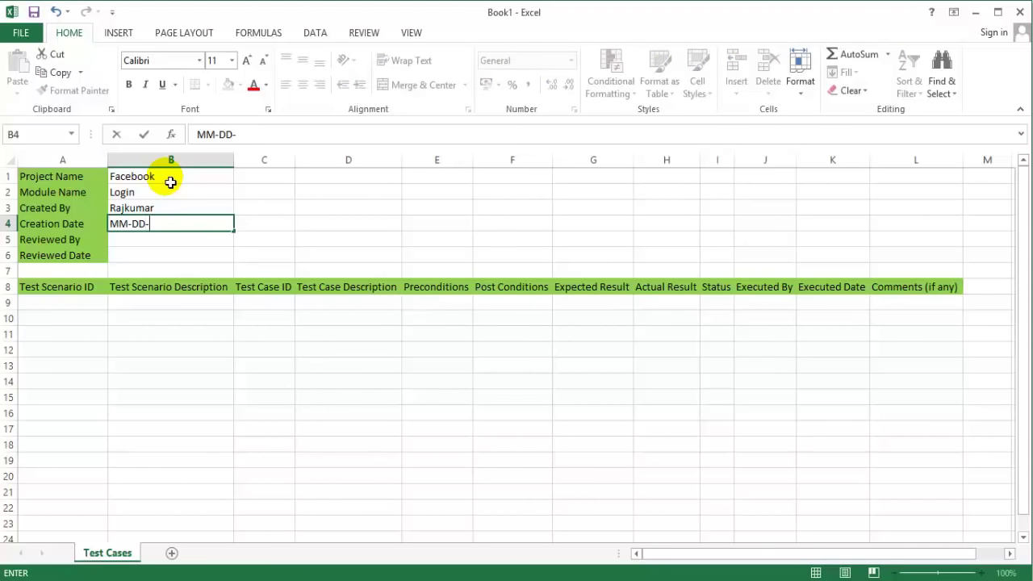
text(YYYY)
key(Return)
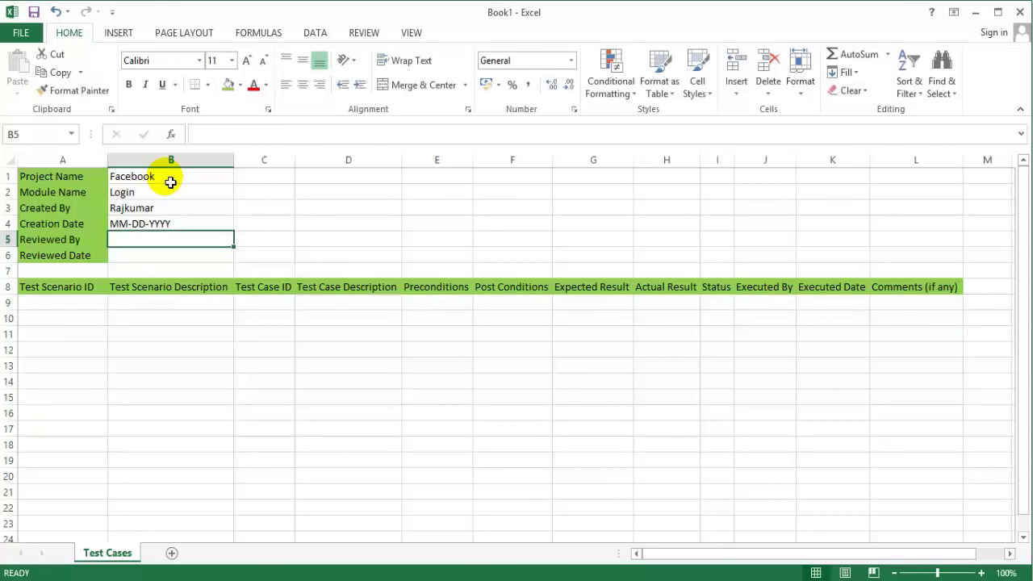
text(Test Lead/Peers)
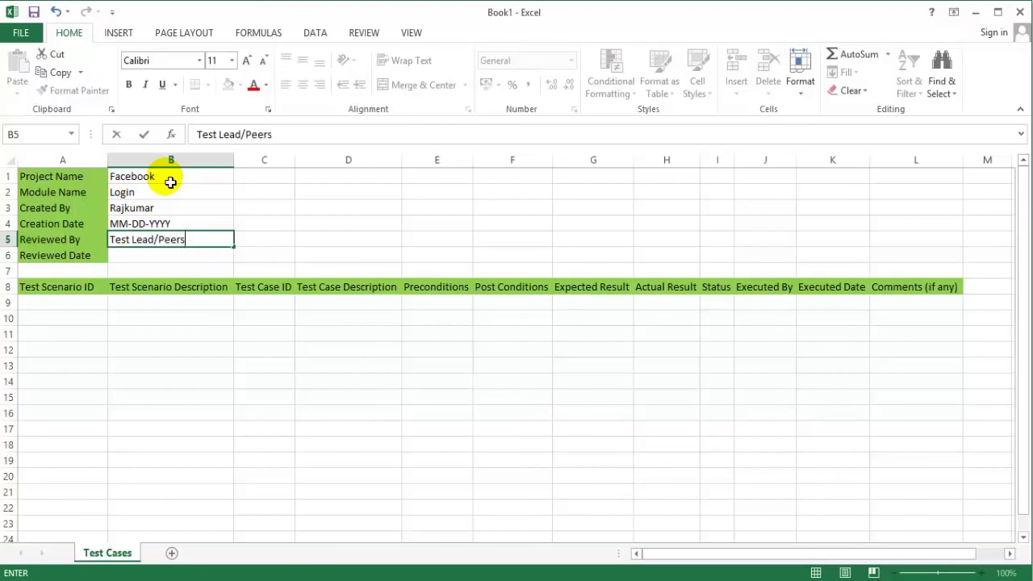
key(Return)
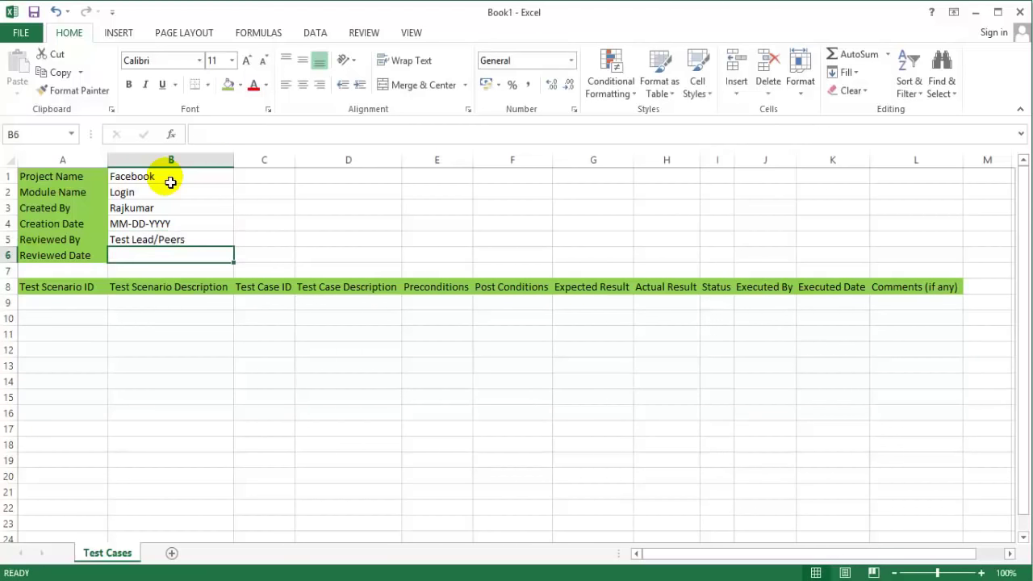
text(MM)
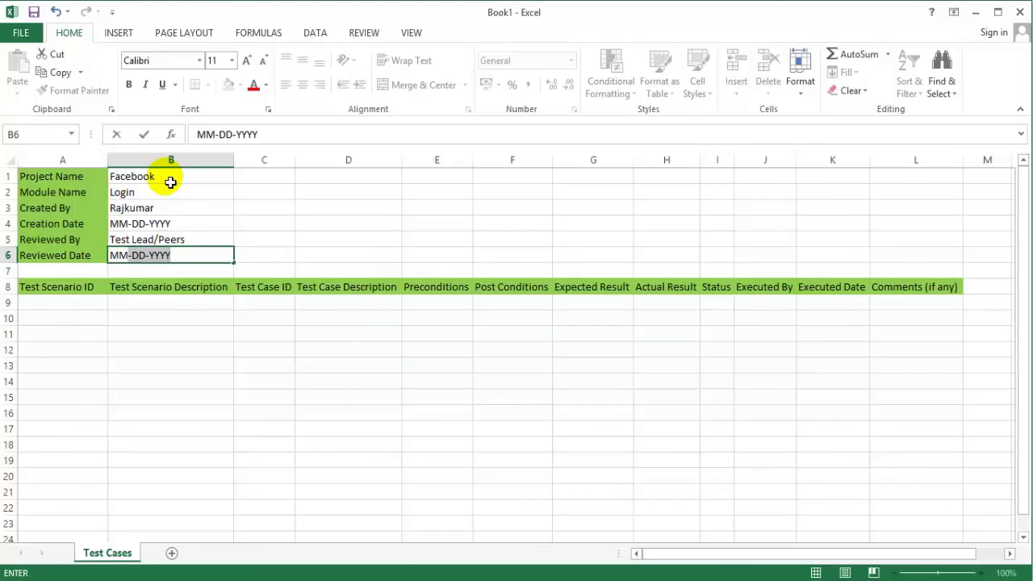
text(4)
text(-)
key(Return)
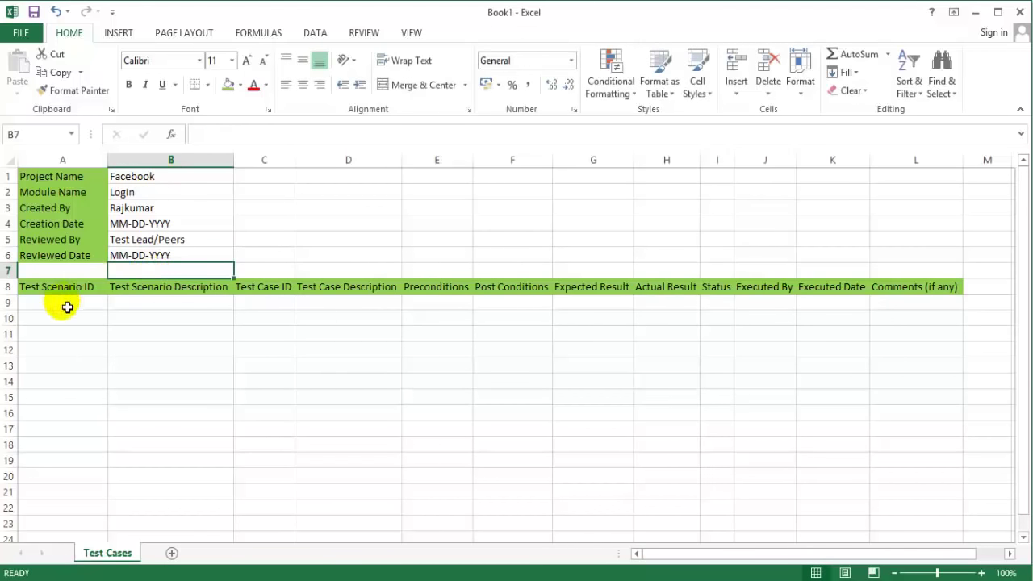
click(65, 302)
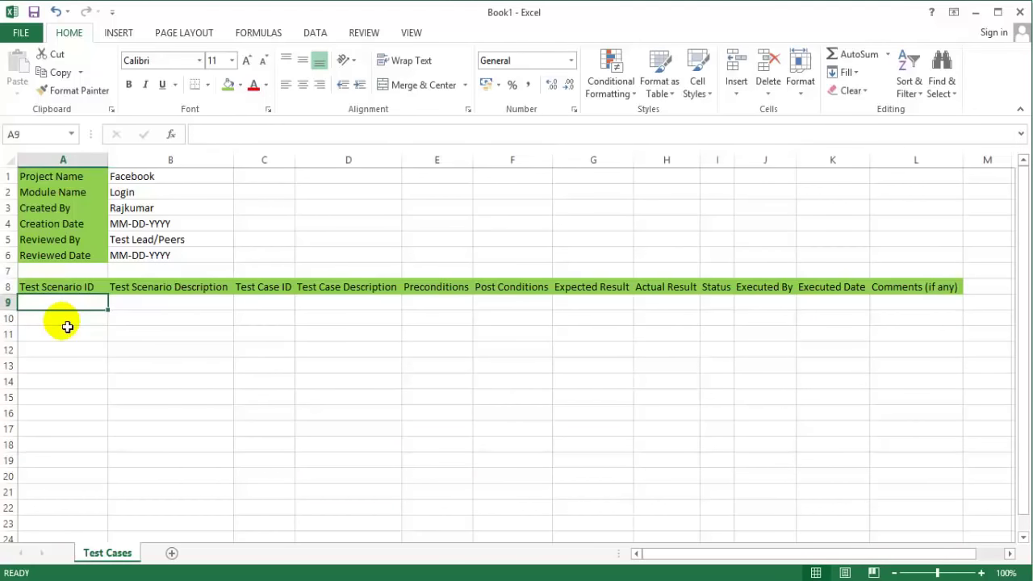
Step: Enter the scenario ID TS_FB_001 in A9
text(TS_001)
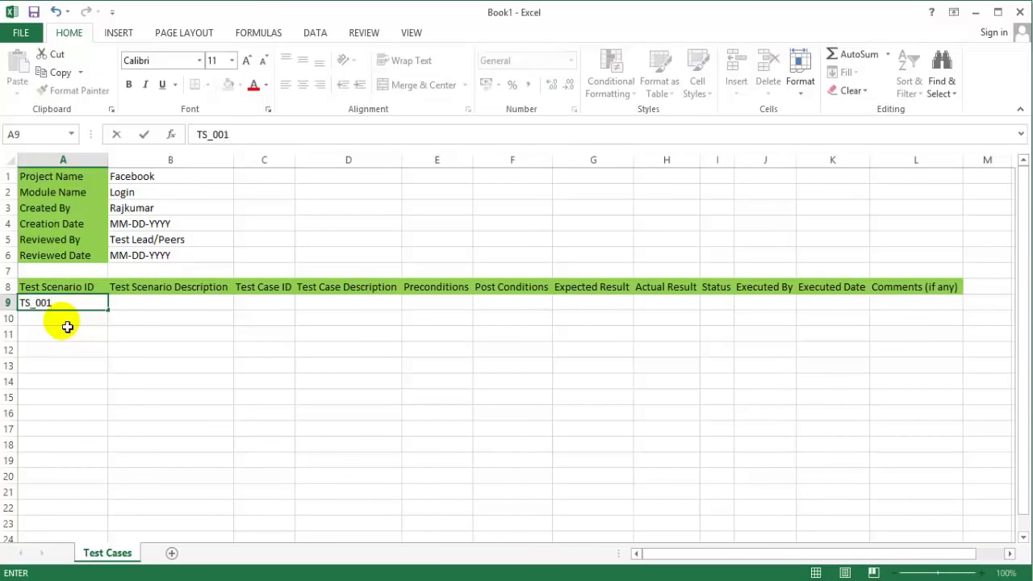
text(FB_)
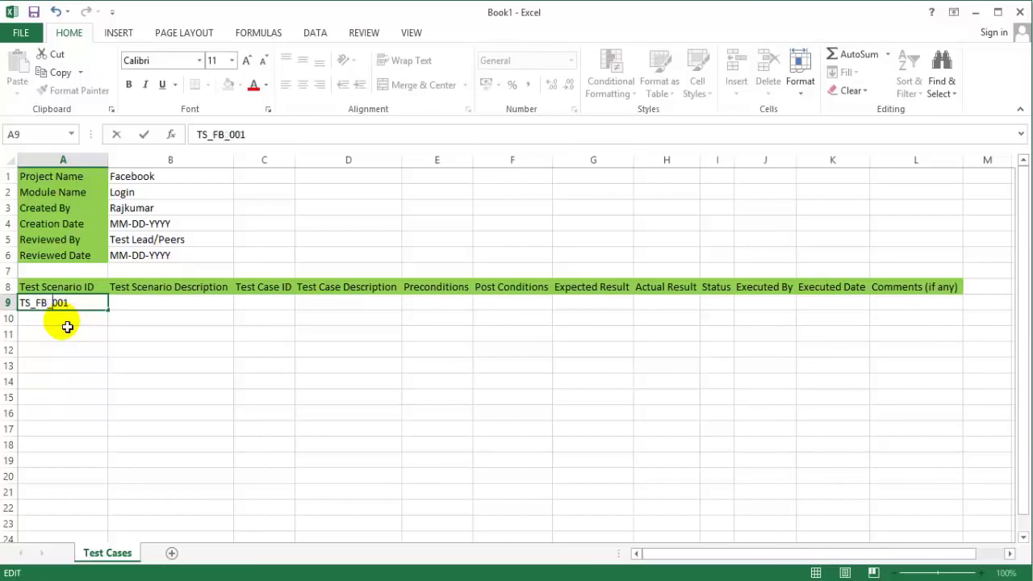
click(157, 308)
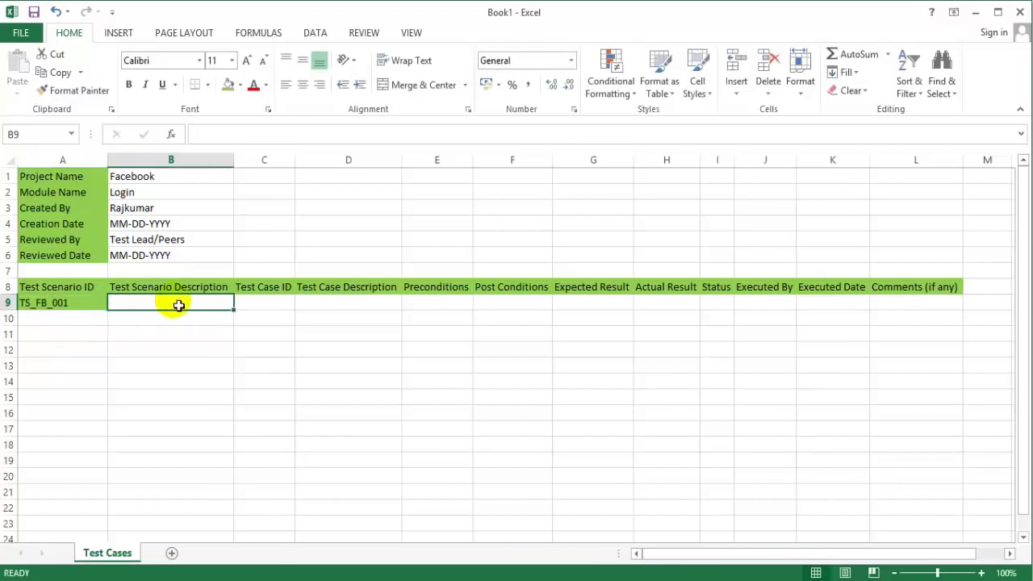
click(88, 302)
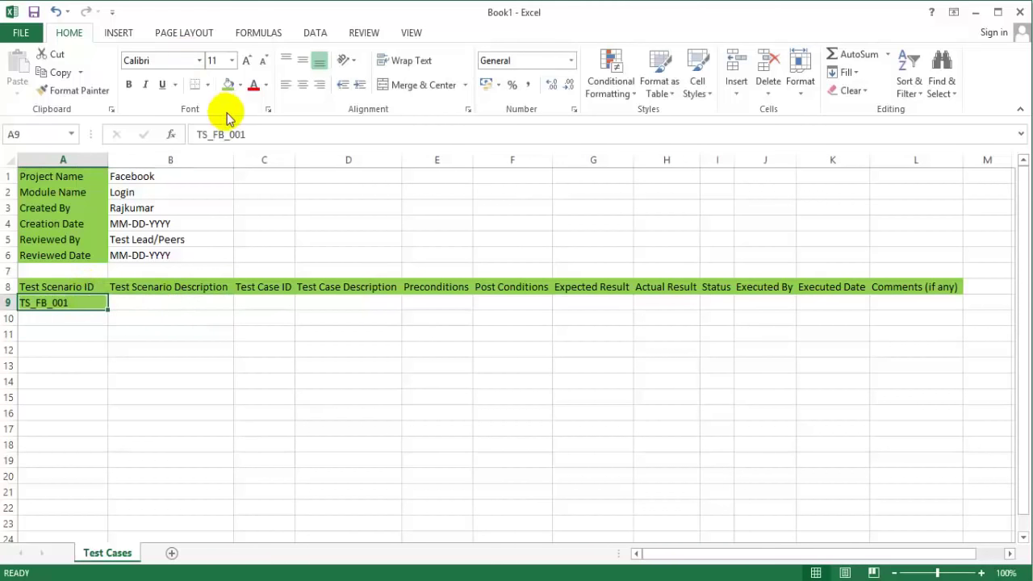
Step: Set A9 to No Fill and Format Paint that plain format over B9:L19
click(240, 91)
click(228, 223)
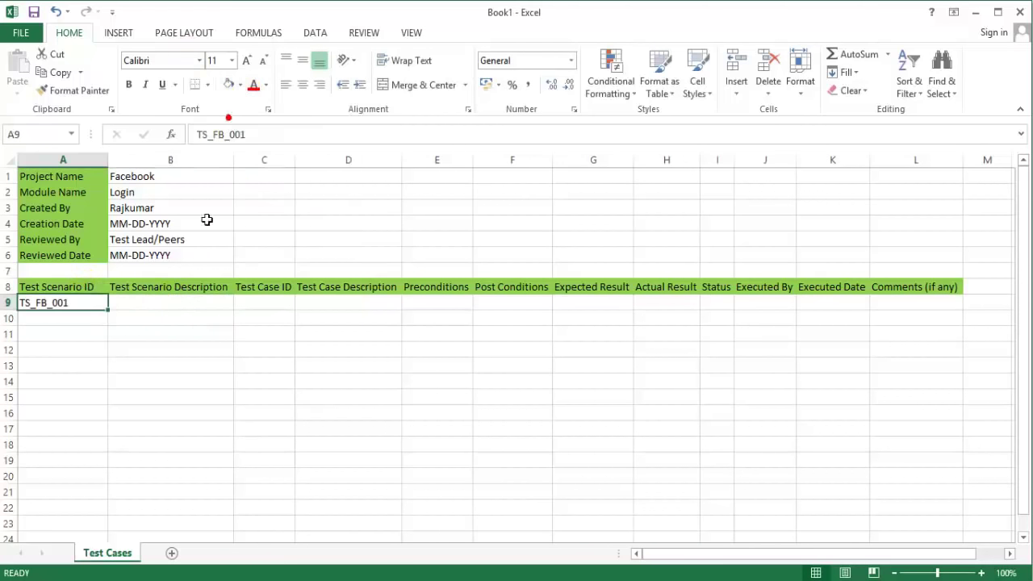
click(71, 90)
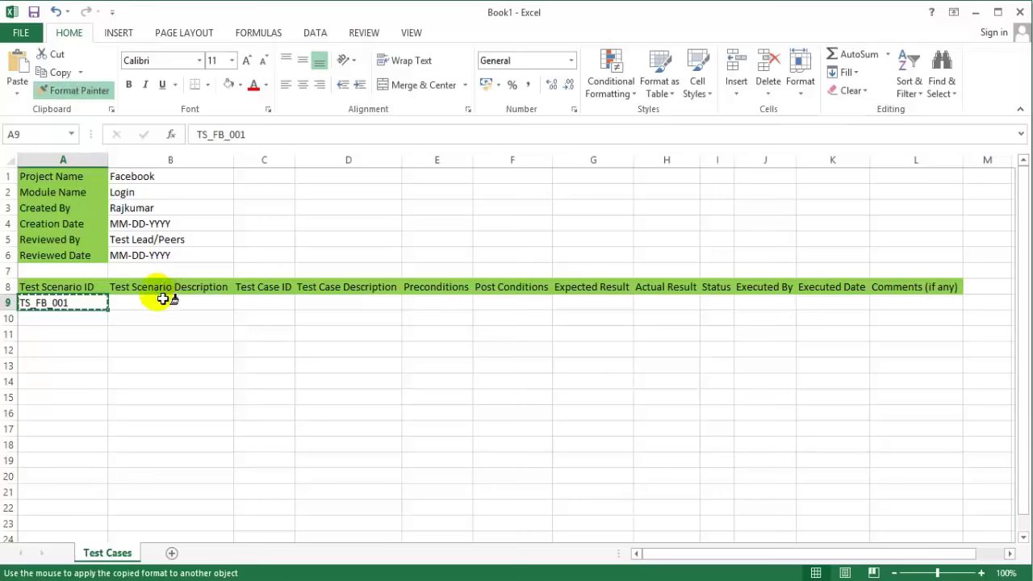
click(155, 301)
mouse_move(344, 354)
mouse_down()
mouse_move(687, 410)
mouse_move(998, 415)
mouse_move(948, 458)
mouse_up()
Step: Apply All Borders to the test case table range A9:L20
click(68, 316)
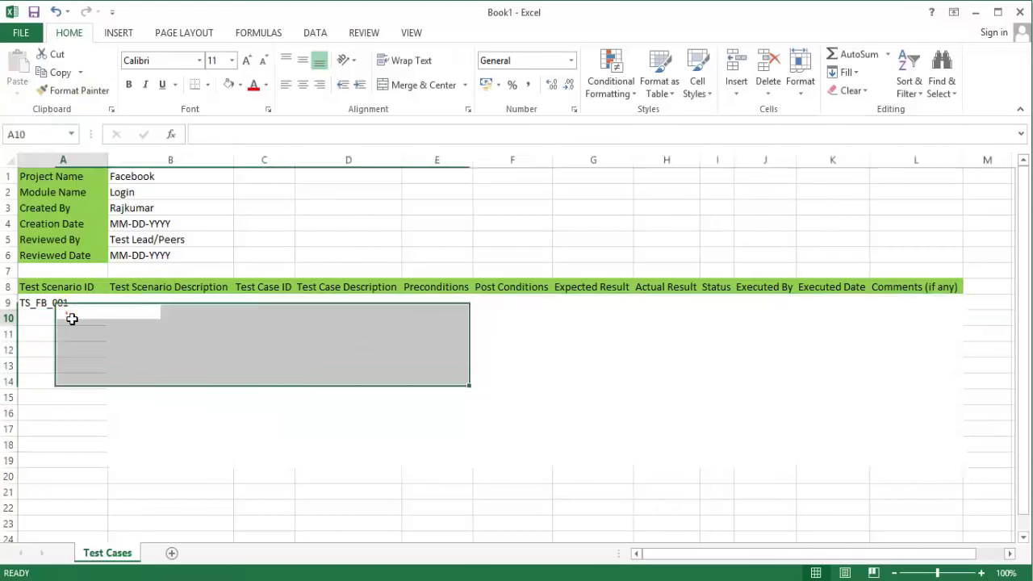
drag(64, 303, 920, 477)
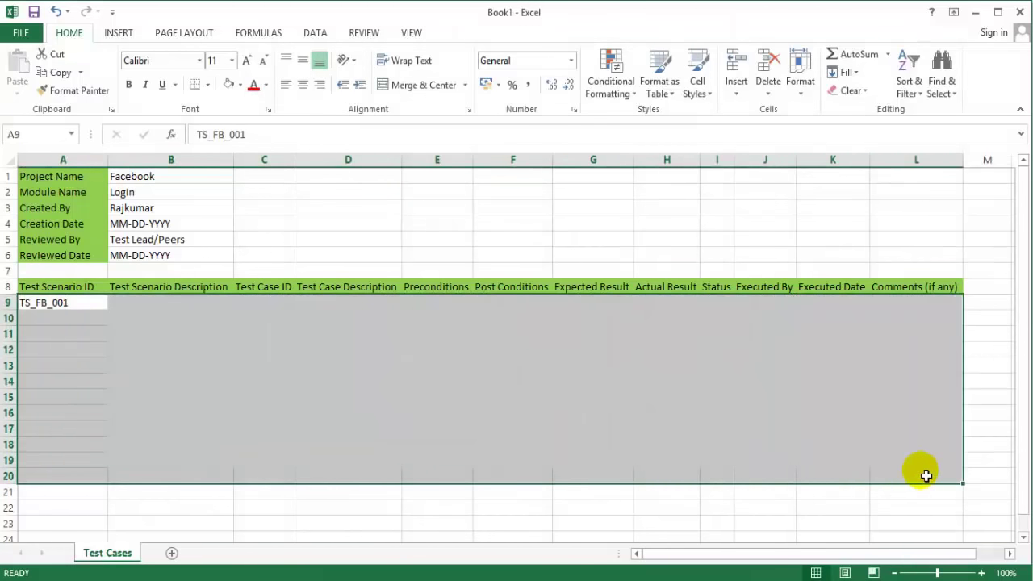
click(208, 88)
click(221, 218)
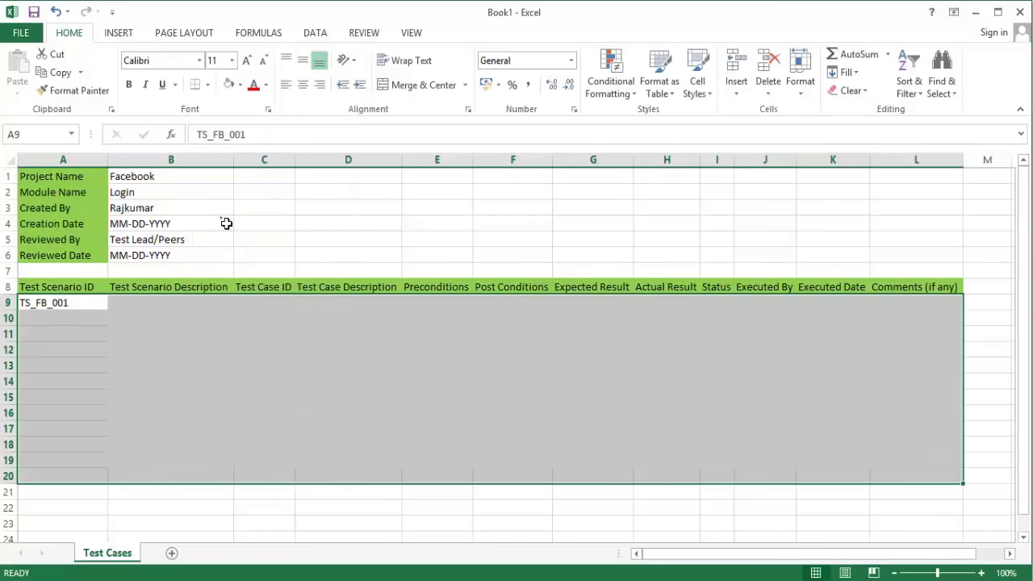
click(240, 397)
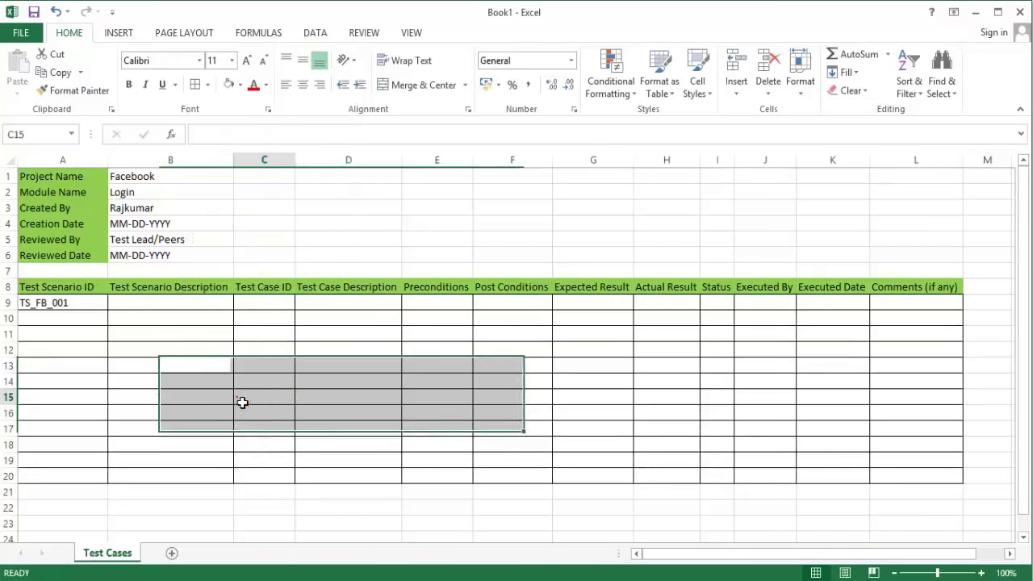
click(145, 304)
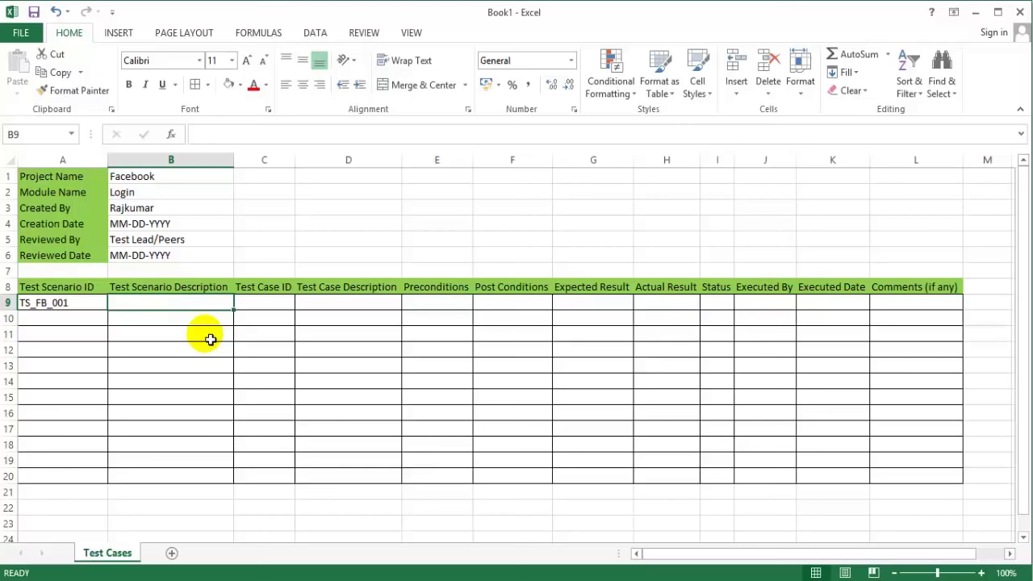
Step: Enter 'Verify the login functionality of Facebook login page' in cell B9
text(Verify t)
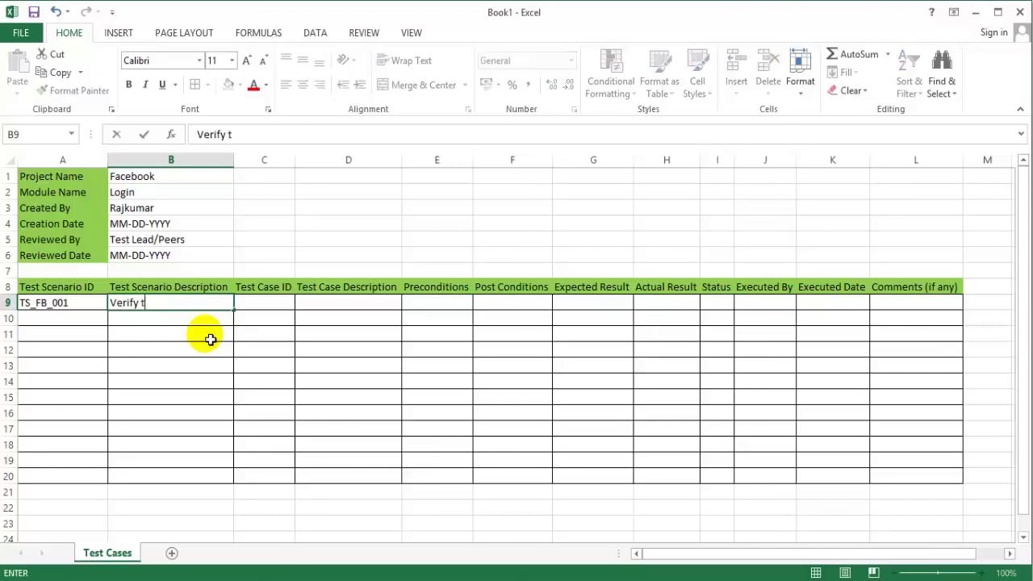
text(he login functionality of Facebook)
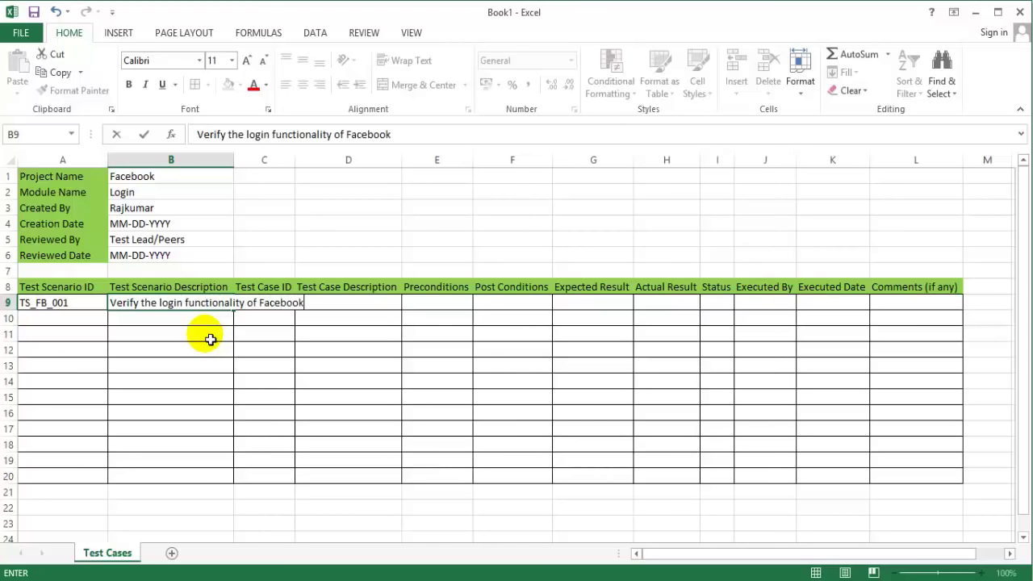
text( login page)
key(Return)
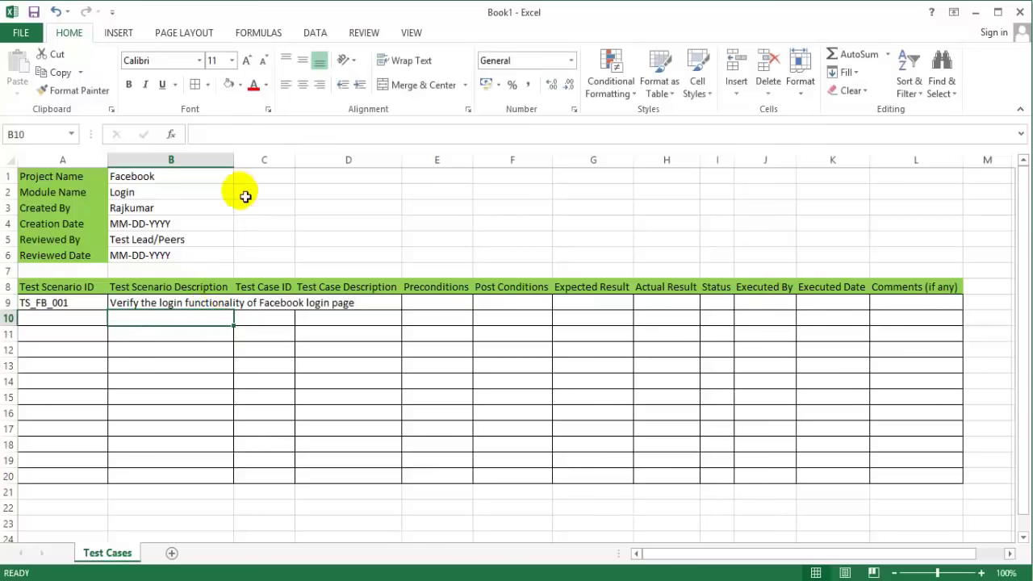
Step: Autofit column B, enter TC_FB_Login_001 in C9, and autofit column C
double_click(234, 160)
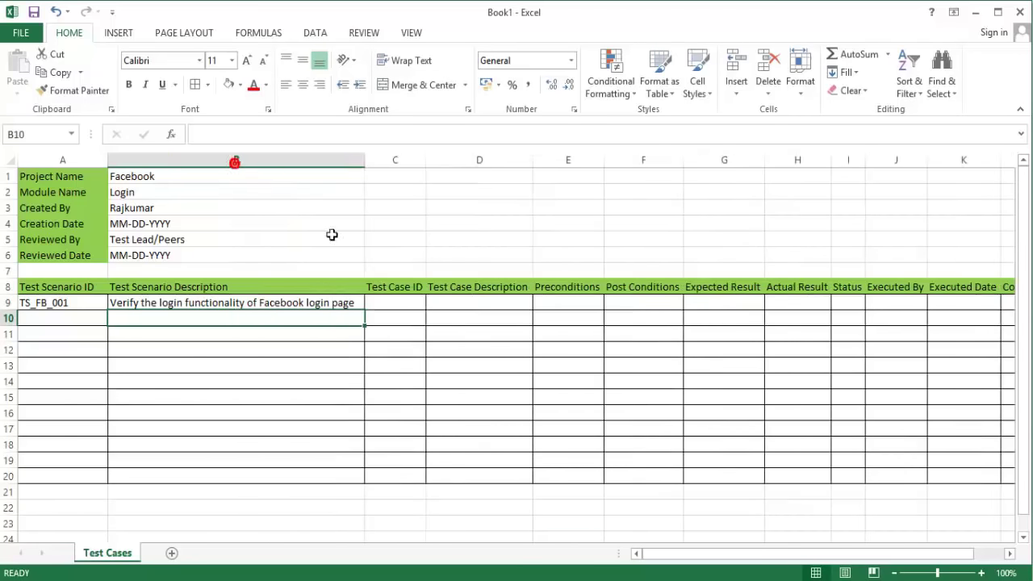
drag(407, 307, 401, 299)
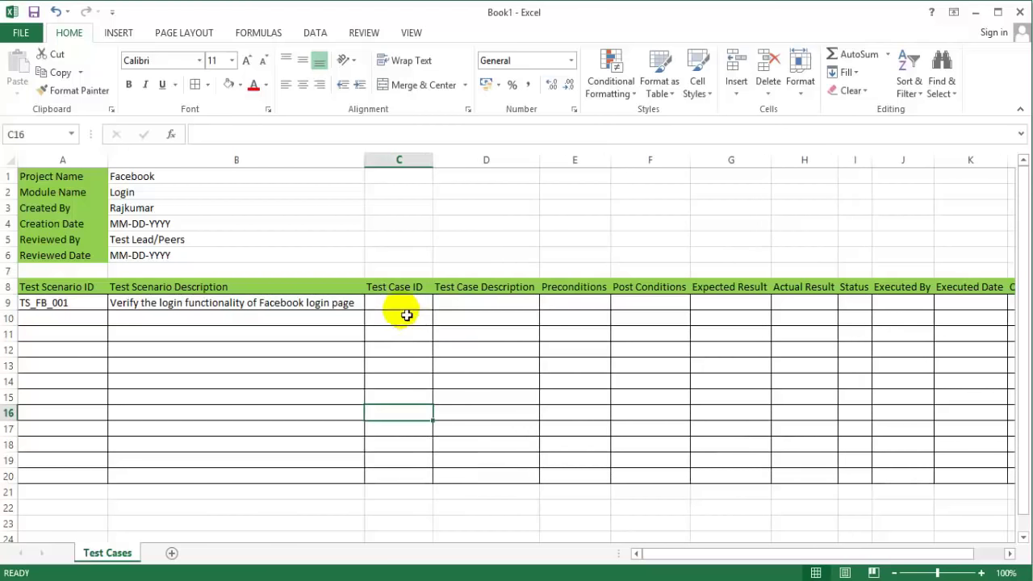
click(409, 307)
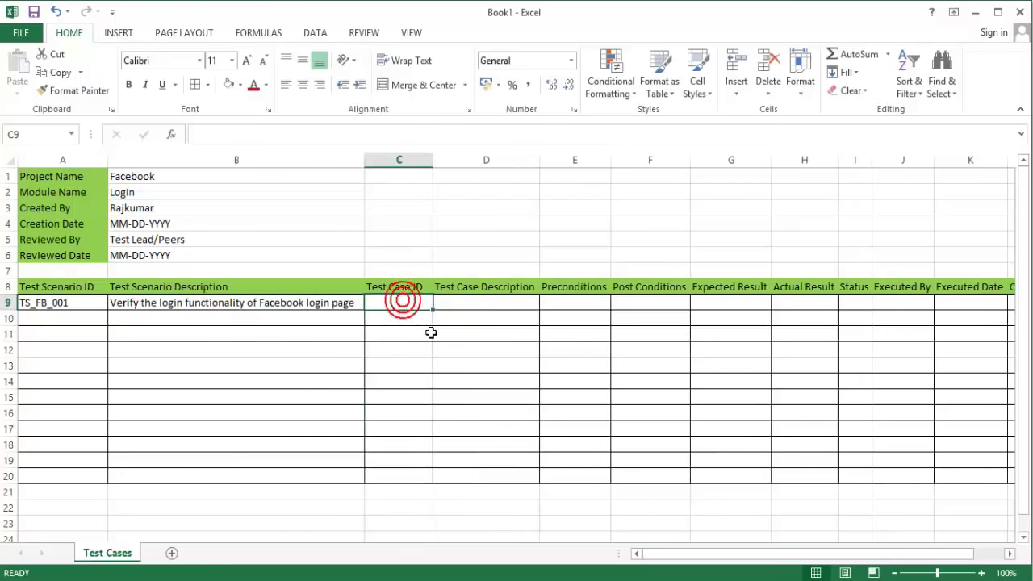
text(TC)
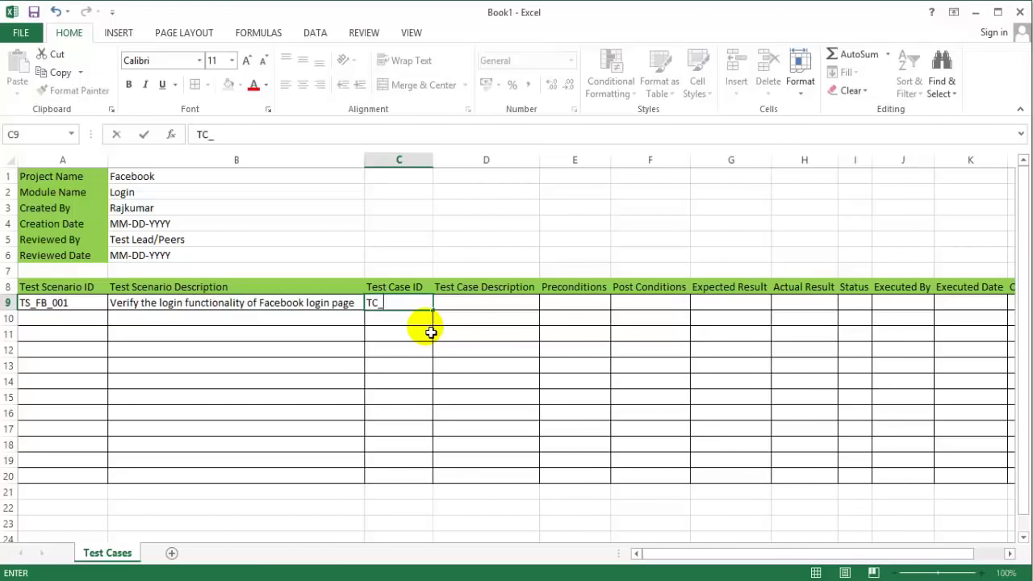
text(_FB_Login_001)
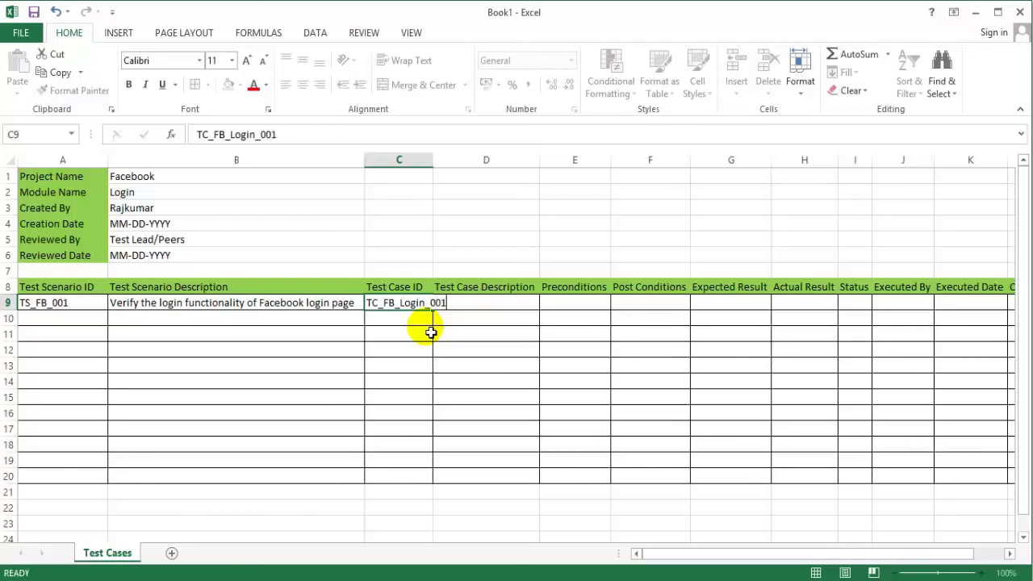
key(Tab)
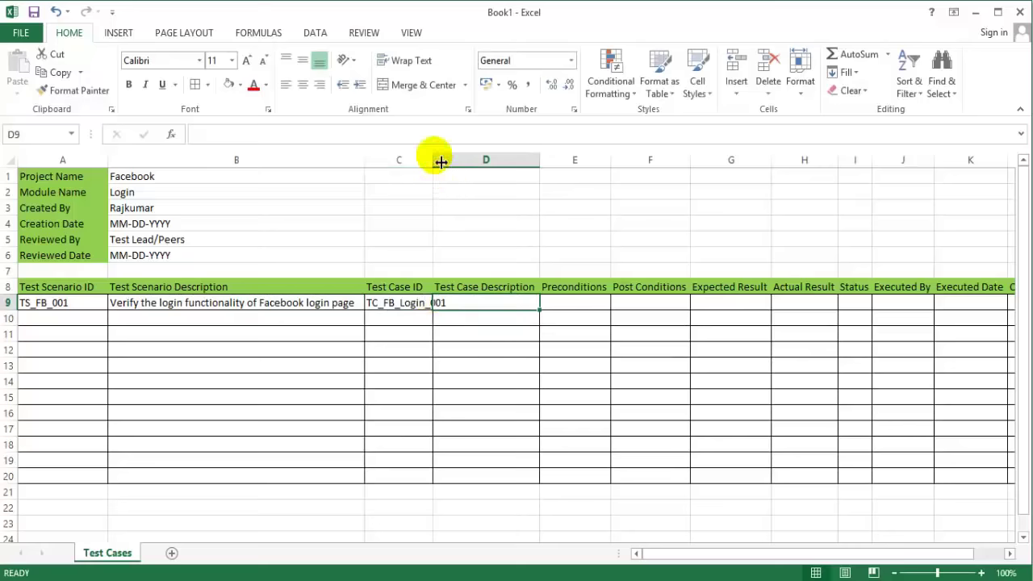
double_click(433, 160)
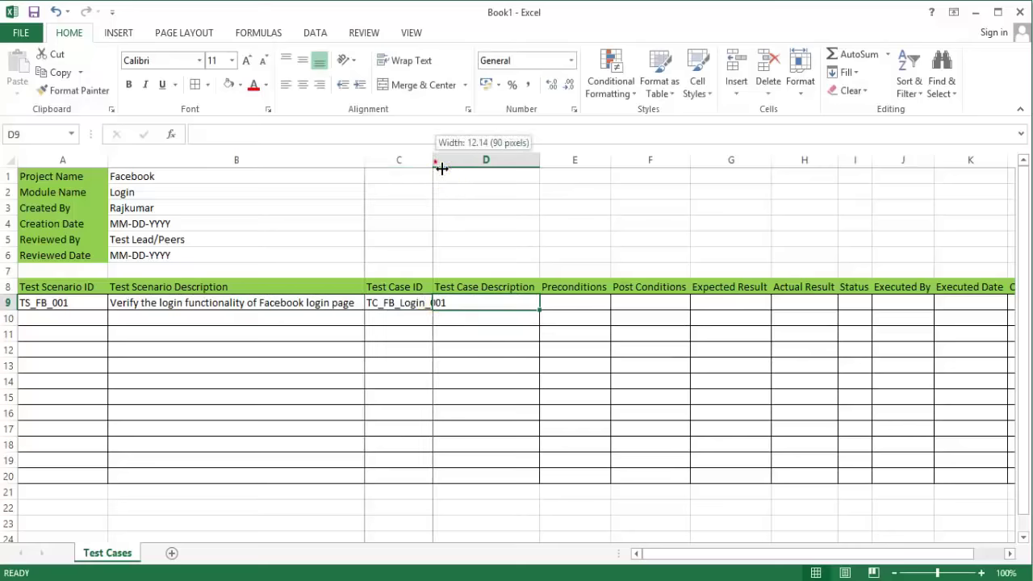
Step: Type 'Enter a valid username & password' into cell D9
click(540, 309)
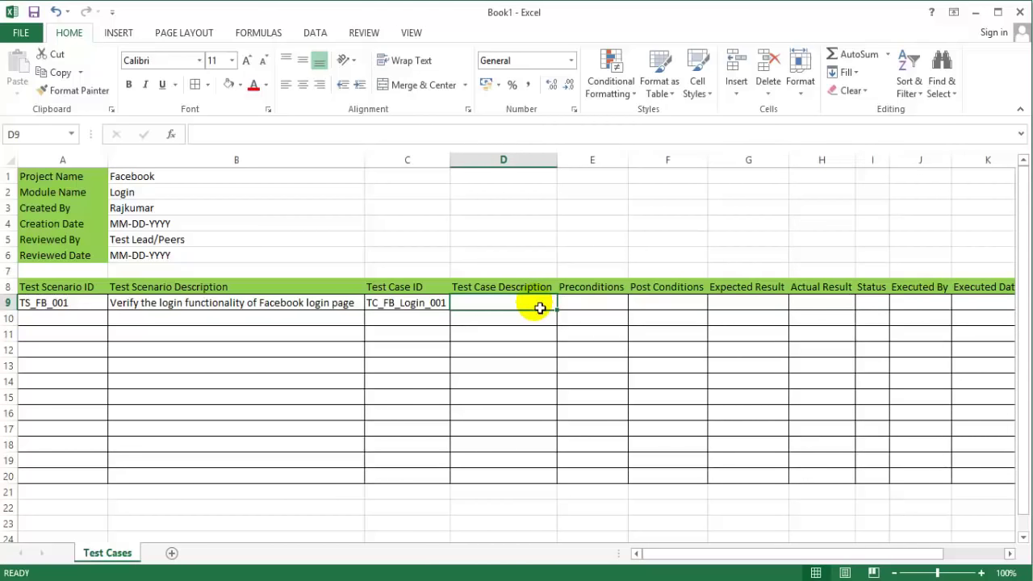
text(Enter a v)
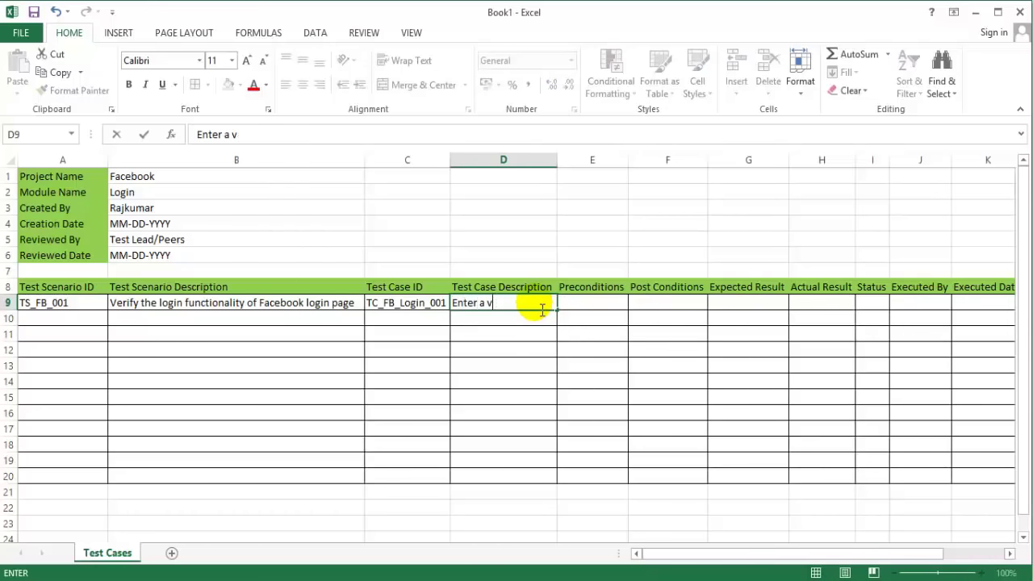
text(alid username)
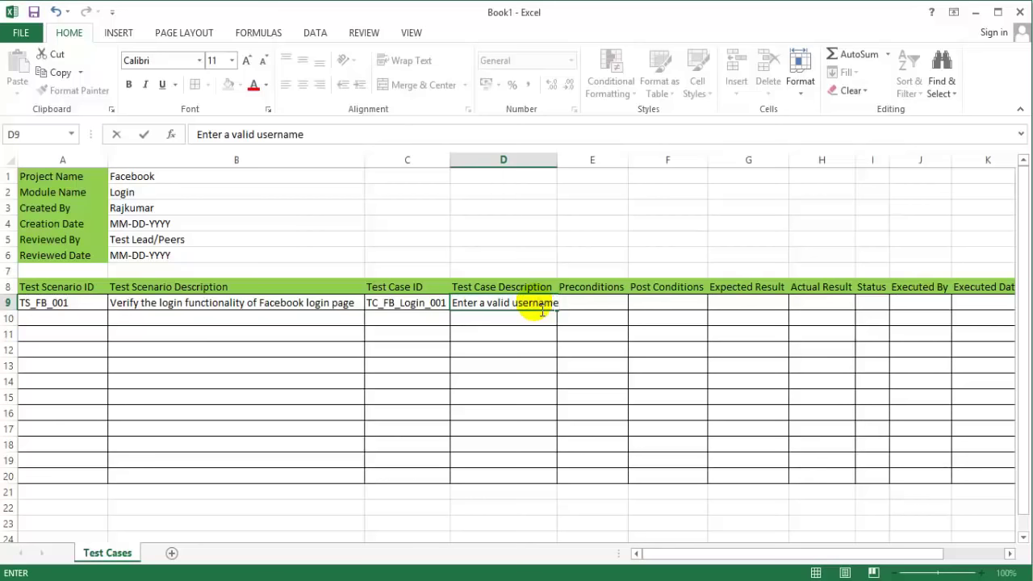
text( & password)
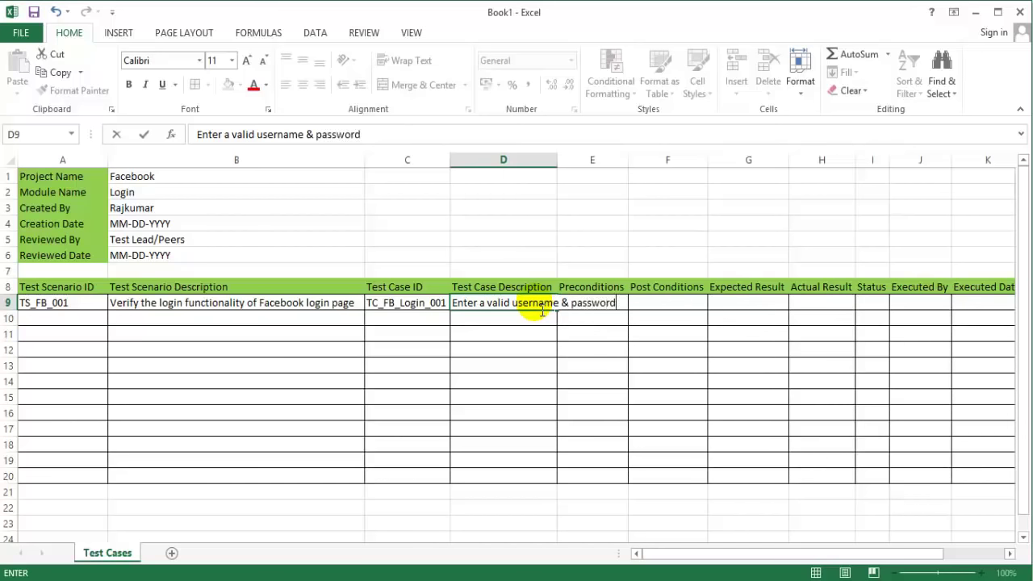
key(Return)
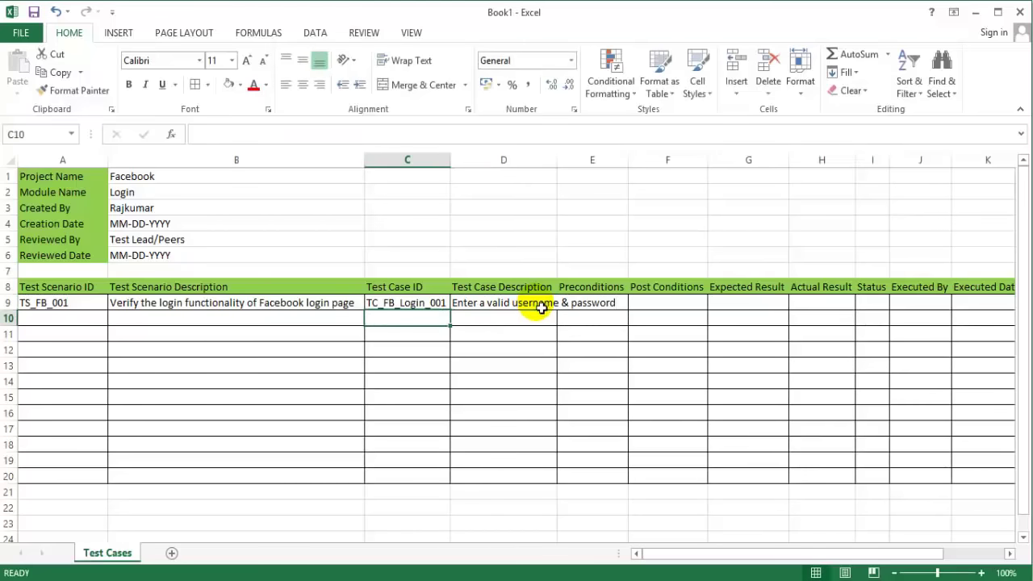
Step: Break B9's scenario text before 'of Facebook login page' and shrink column B to fit
double_click(257, 306)
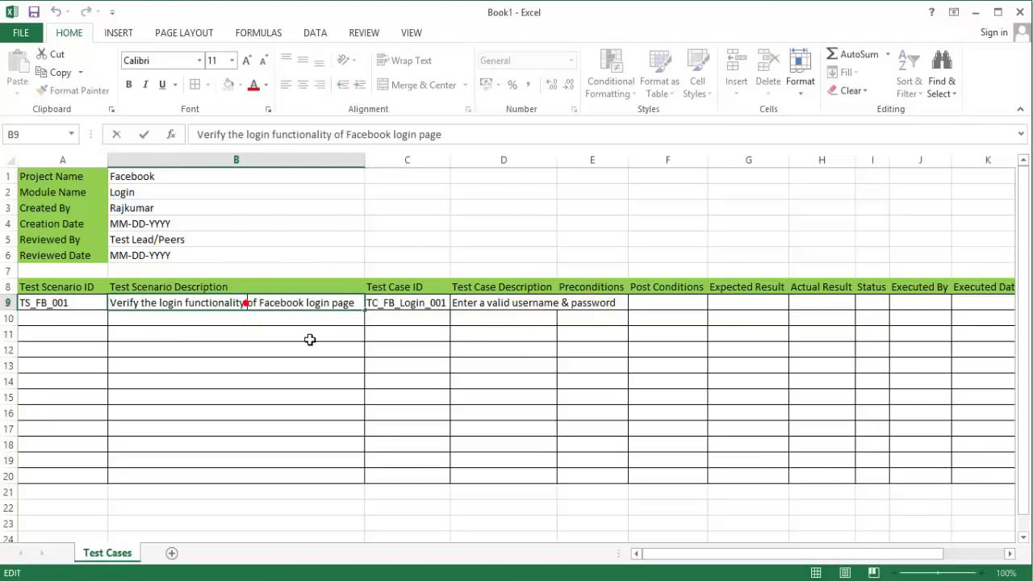
key(alt+Return)
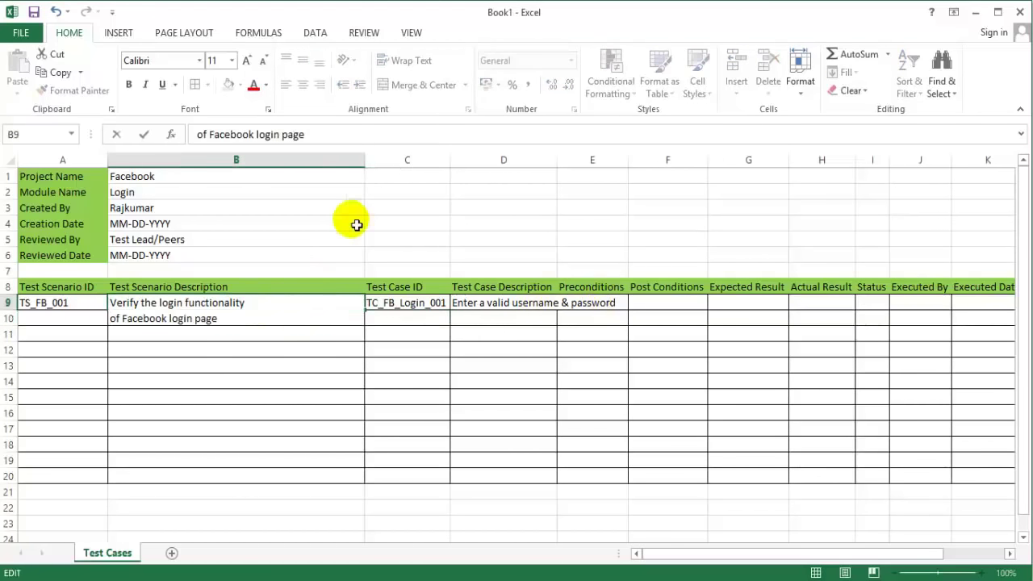
click(361, 162)
click(435, 255)
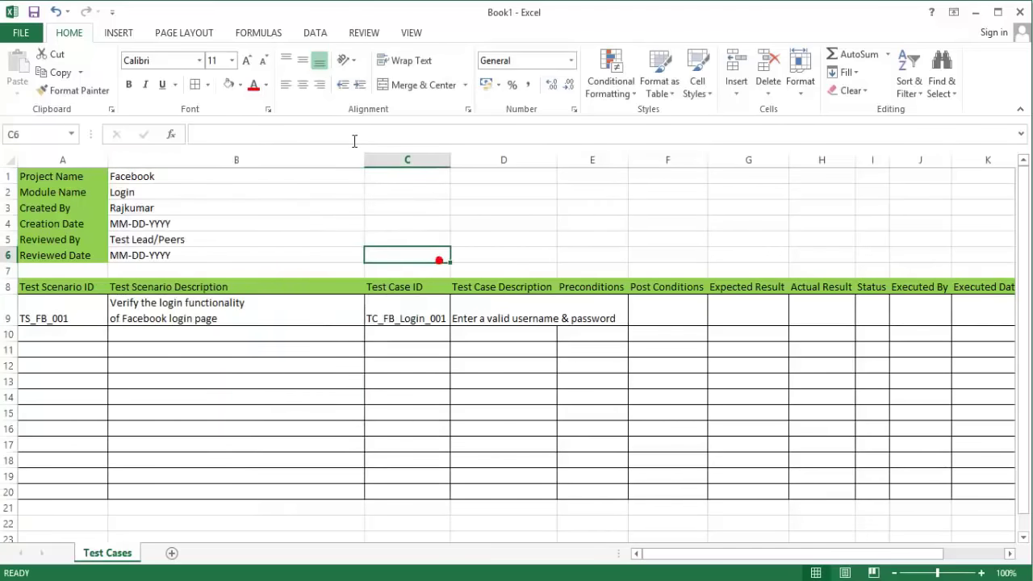
double_click(365, 160)
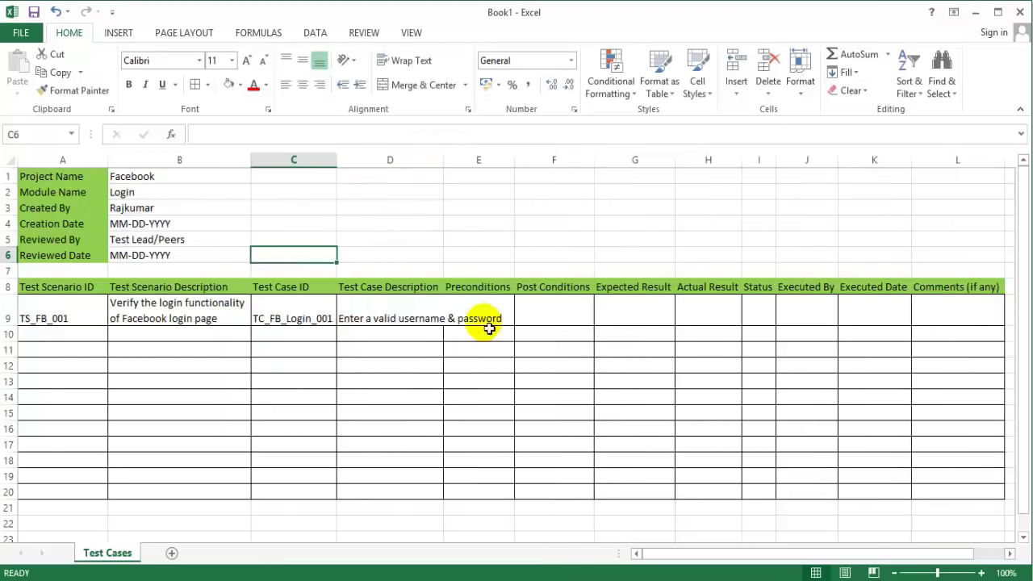
Step: Break D9's description before 'username' and resize column D around it
click(403, 323)
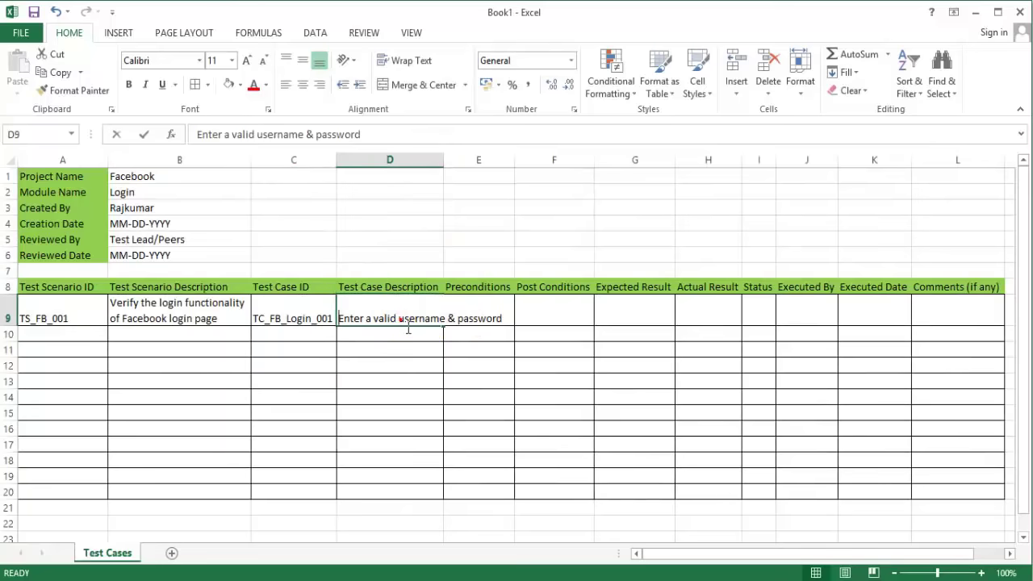
double_click(397, 323)
key(alt+Return)
key(Return)
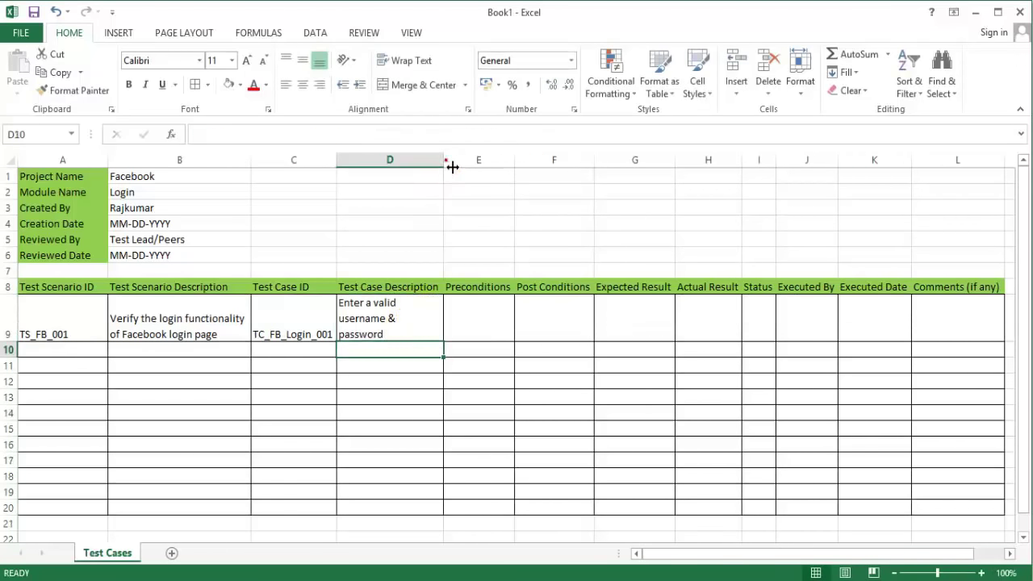
mouse_move(444, 167)
mouse_down()
mouse_move(468, 168)
mouse_move(449, 168)
mouse_up()
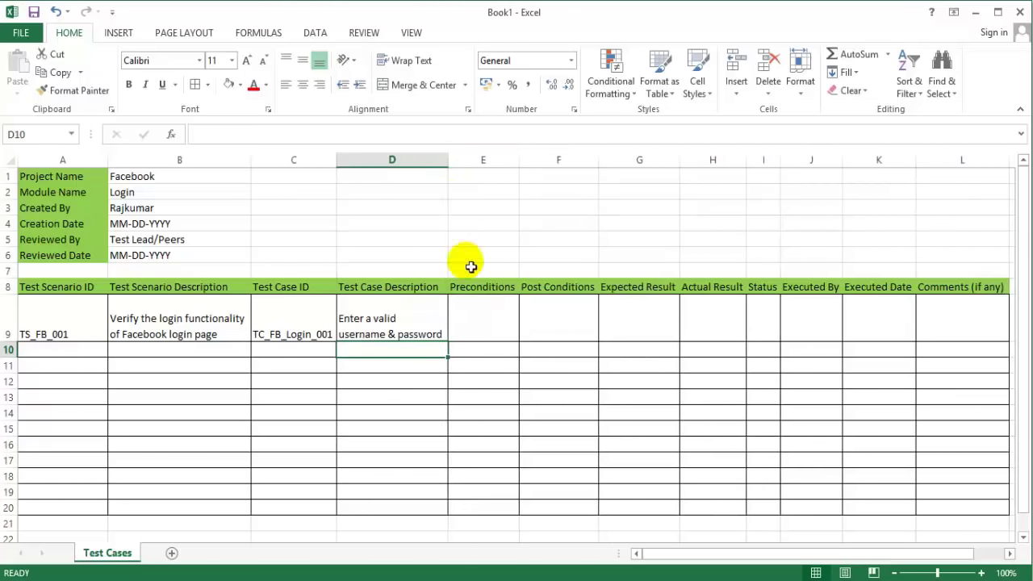
click(482, 317)
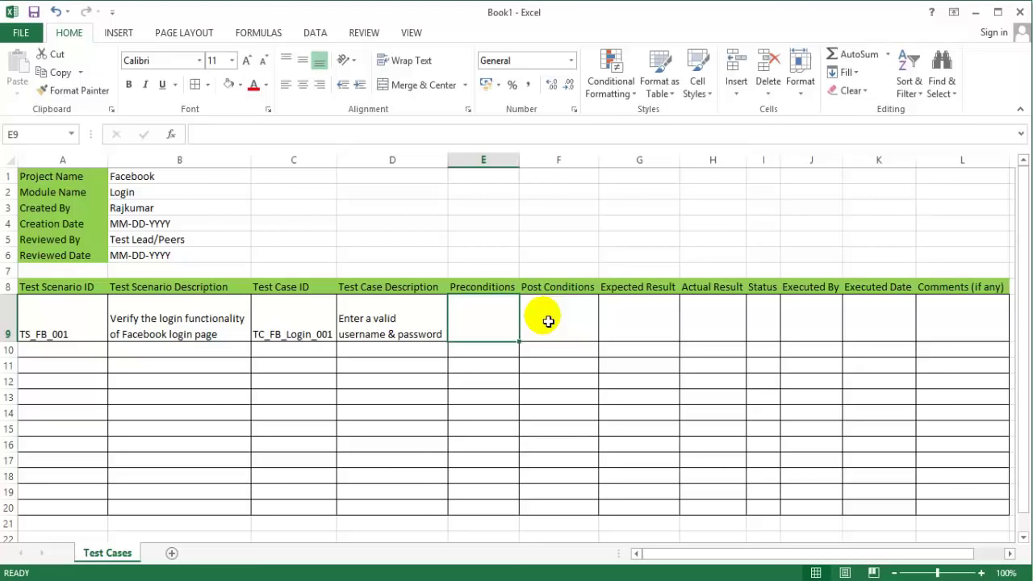
Step: Fill Test Case IDs TC_FB_Login_002 to 004 down column C, removing extras in rows 13–14
click(304, 356)
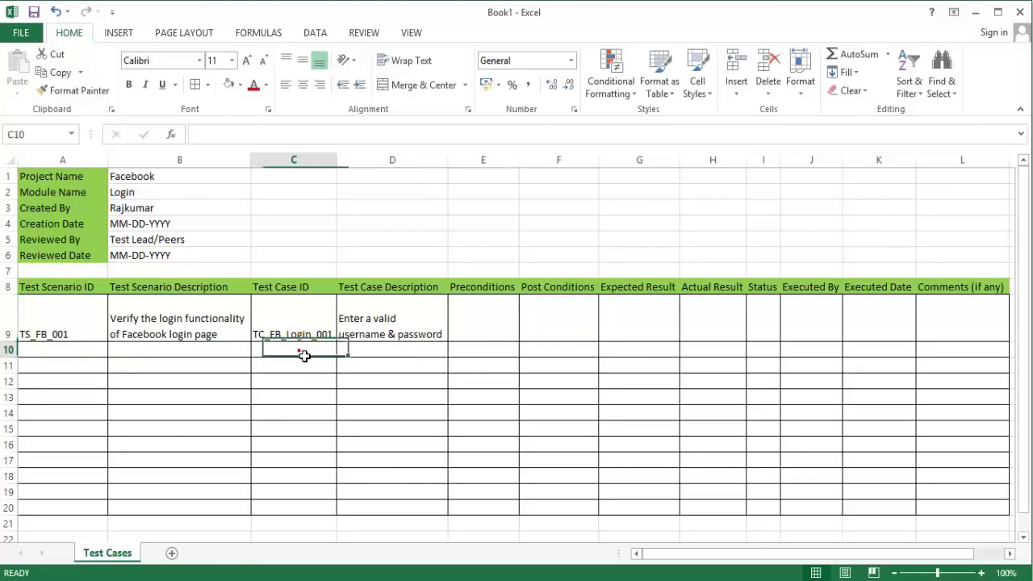
key(ctrl+d)
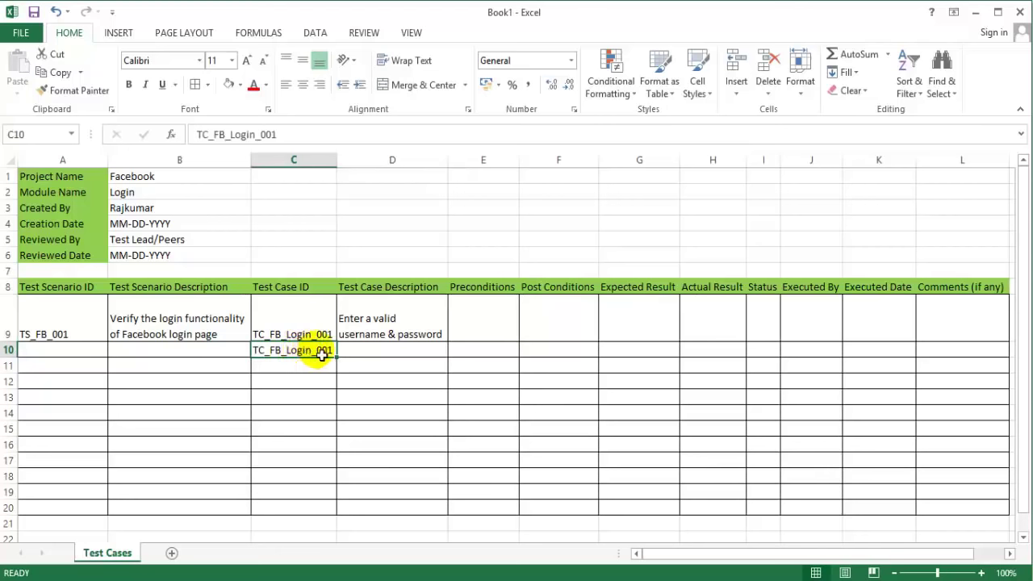
key(F2)
key(BackSpace)
text(2)
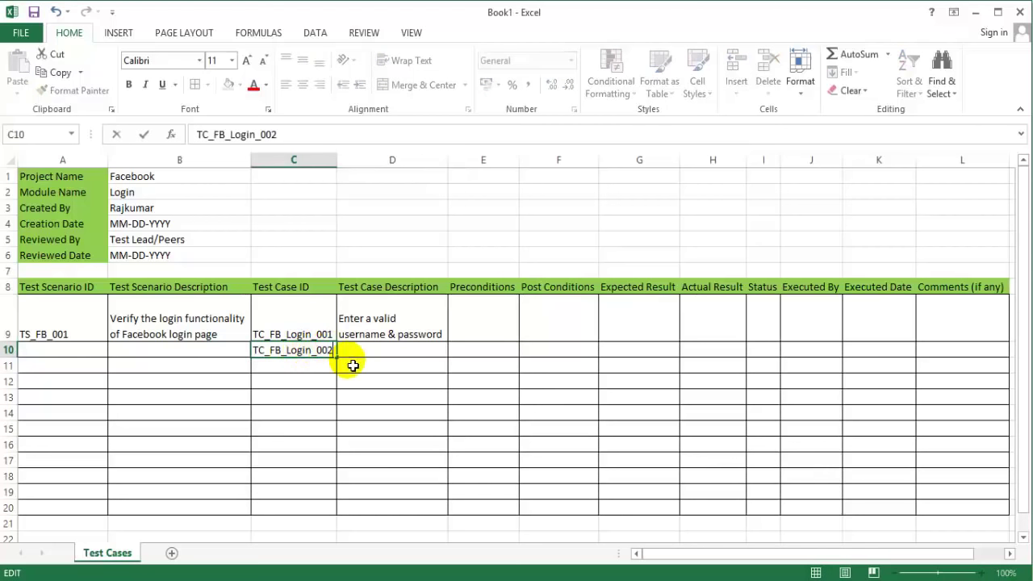
key(Return)
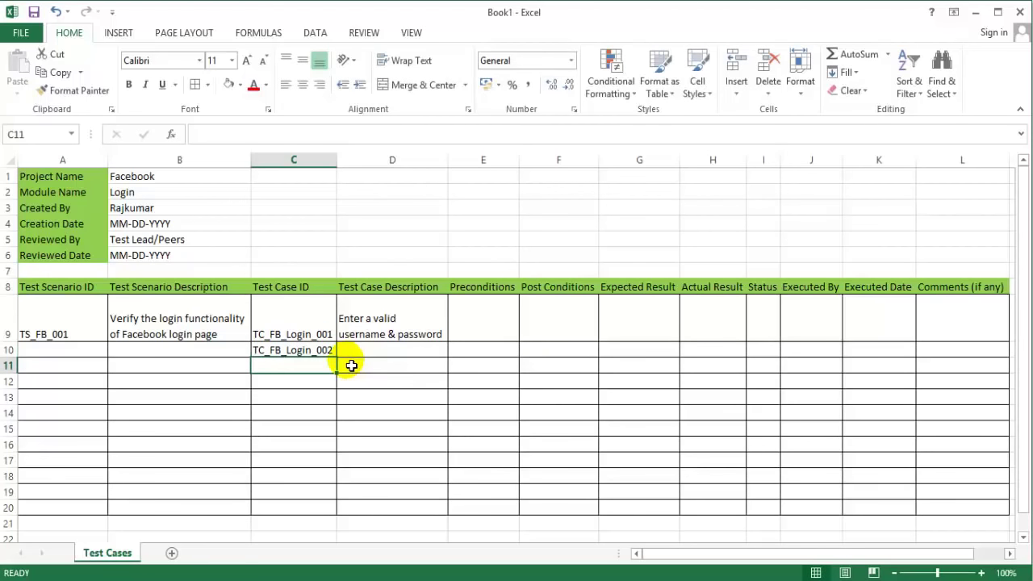
drag(323, 329, 336, 417)
key(Delete)
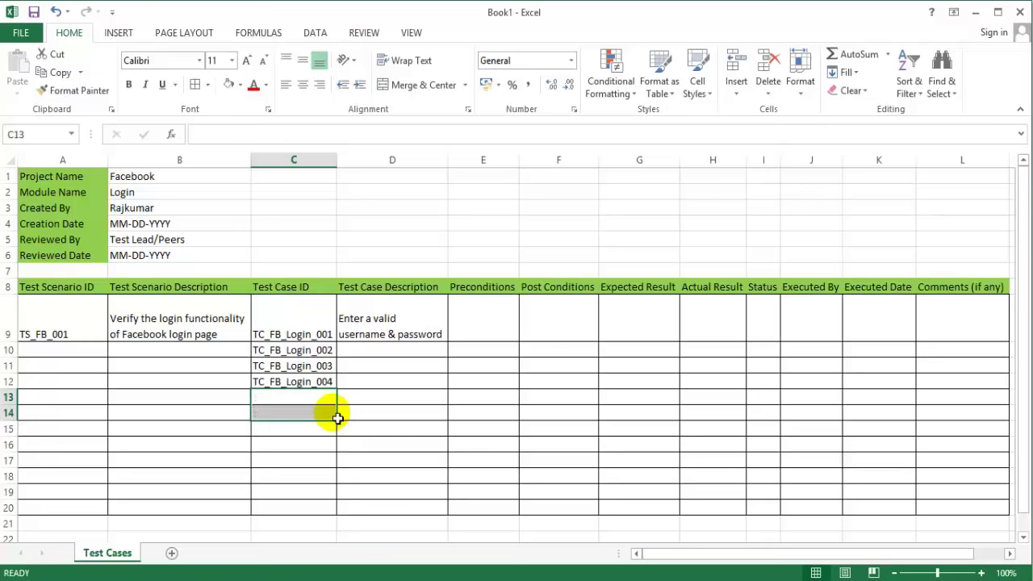
Step: Enter 'Enter a valid username & invalid password' as the description in D10
click(393, 355)
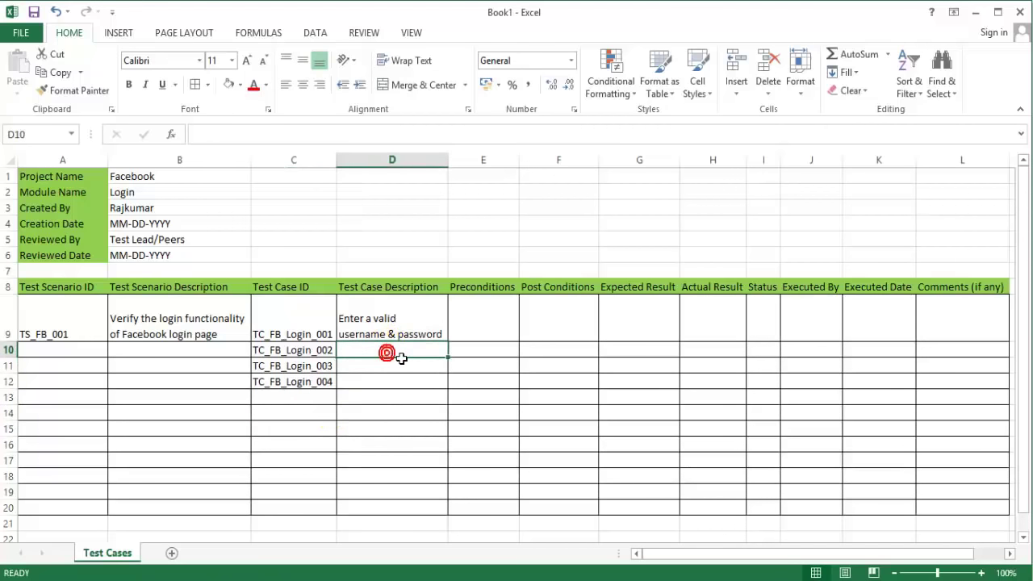
text(Enter a valid)
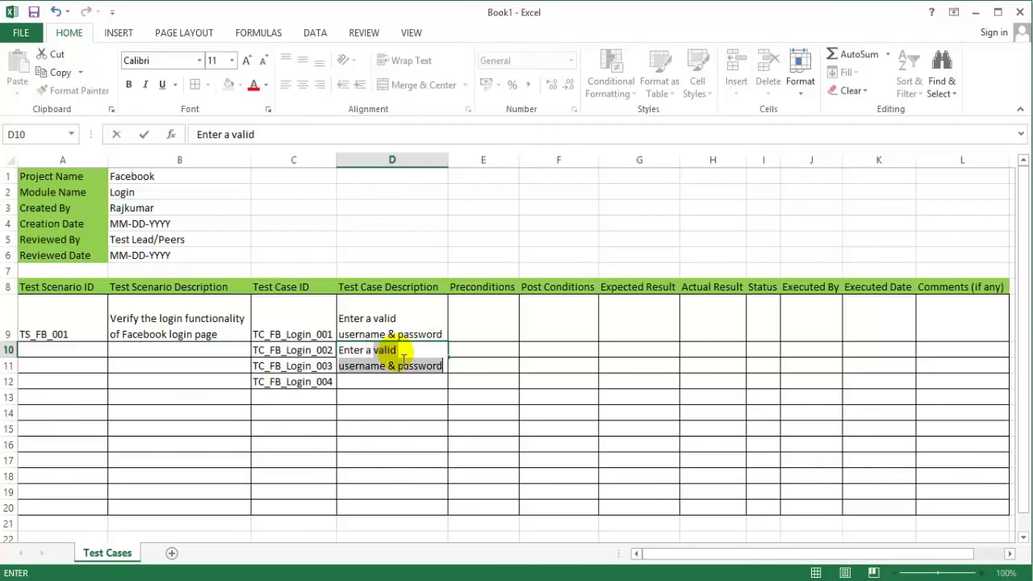
text( usern)
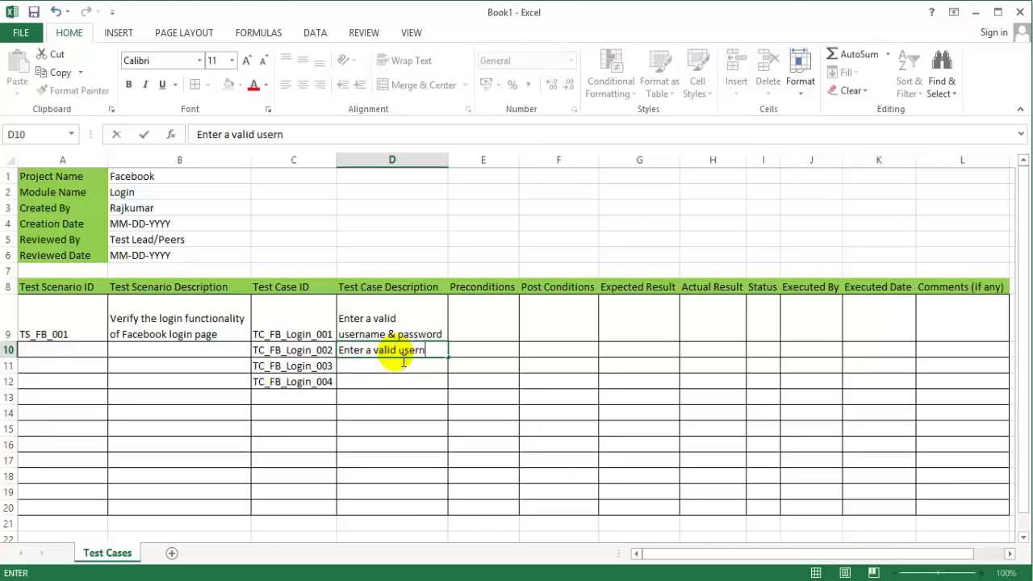
text(ame & in)
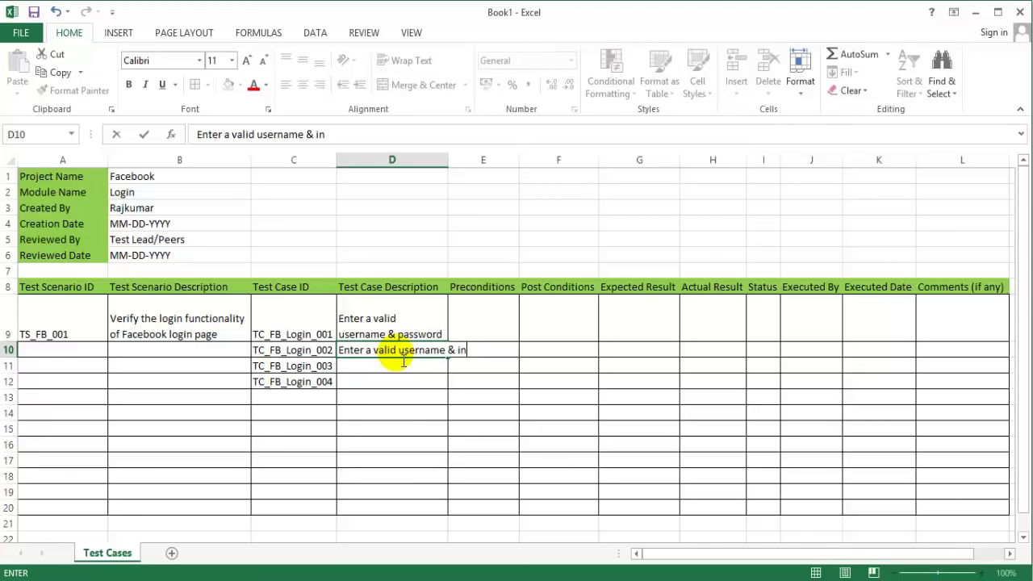
text(valid Password)
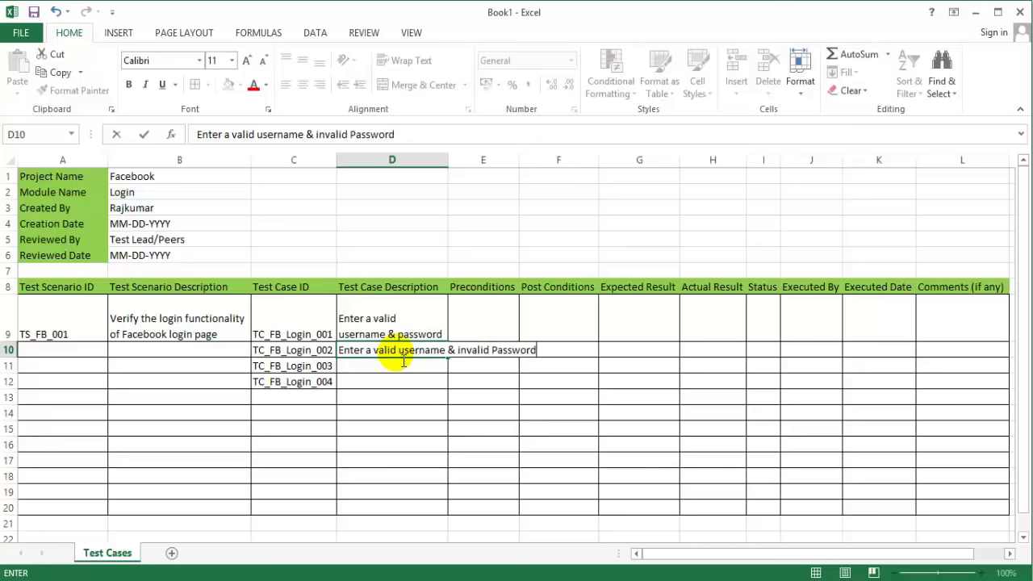
key(BackSpace)
key(BackSpace)
key(BackSpace)
key(BackSpace)
key(BackSpace)
key(BackSpace)
key(BackSpace)
text(passwro)
key(BackSpace)
key(BackSpace)
text(ord)
key(Return)
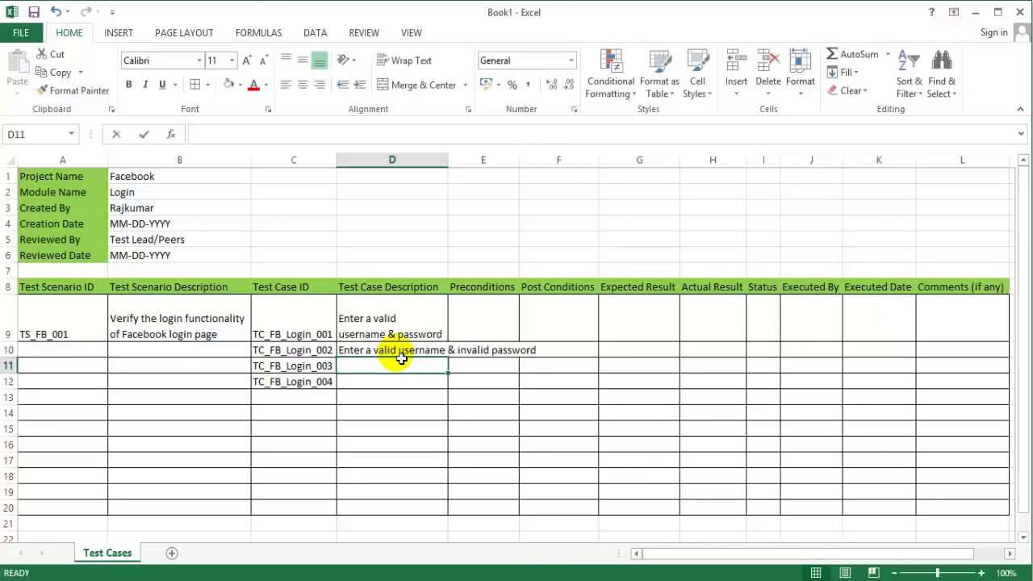
Step: Enter 'Enter an invalid username & valid password' as the description in D11
text(Enter a valid)
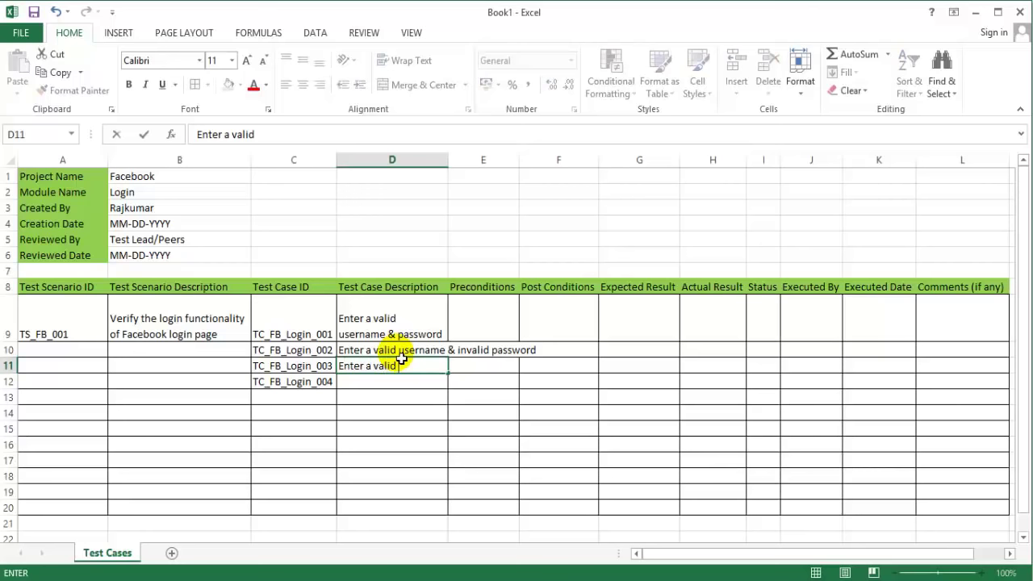
key(BackSpace)
key(BackSpace)
key(BackSpace)
key(BackSpace)
key(BackSpace)
key(BackSpace)
text(n invalid user)
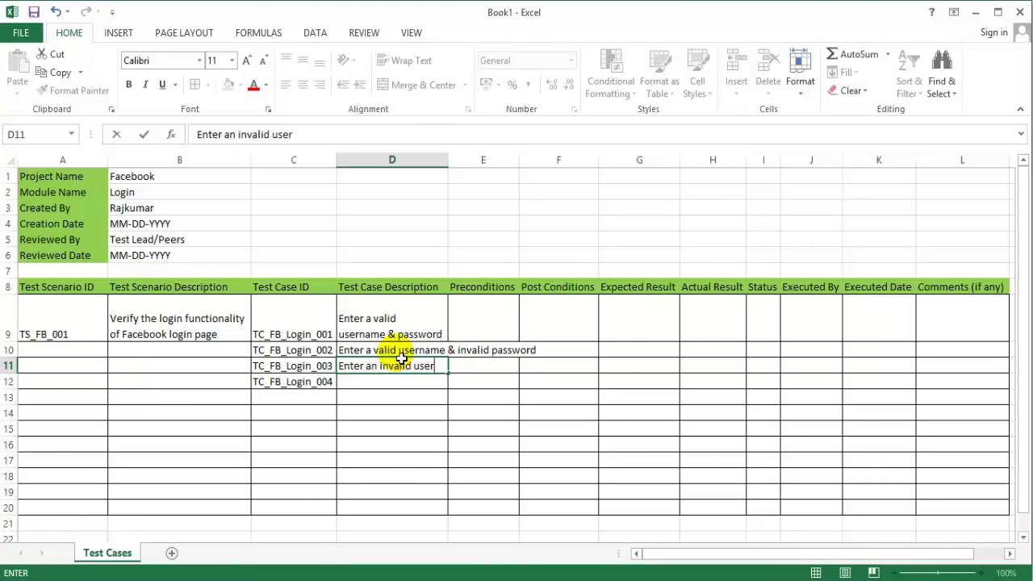
text(name & valid password)
key(ctrl+Return)
Step: Enter 'Enter an invalid username & invalid password' as the description in D12
key(Down)
text(Entt)
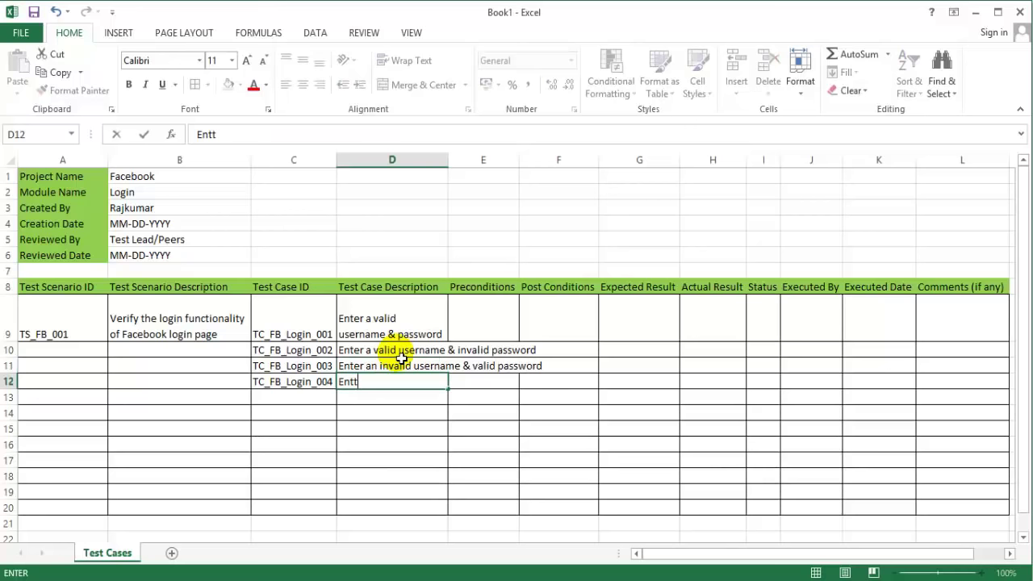
key(BackSpace)
text(er an invalid )
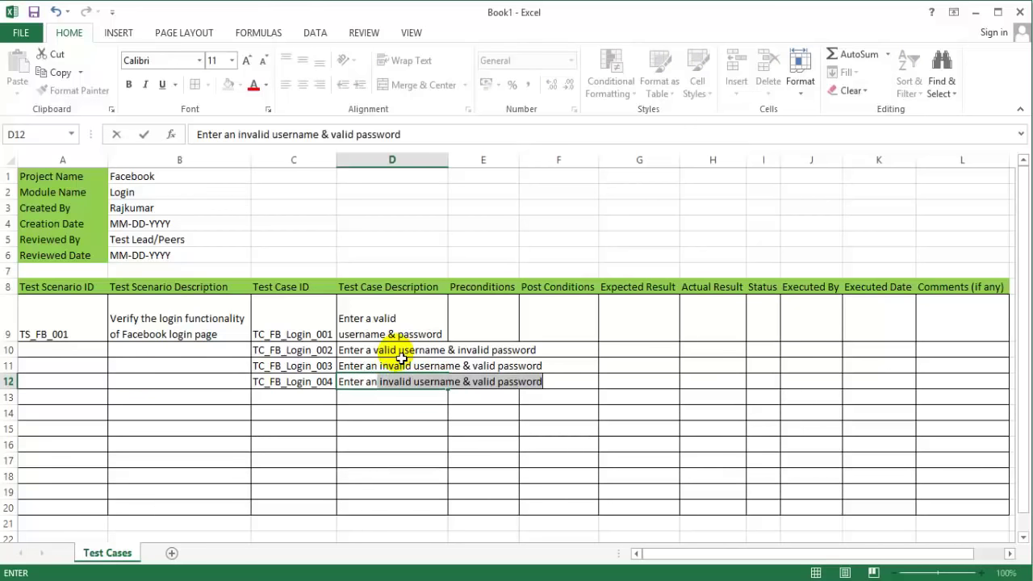
text(username )
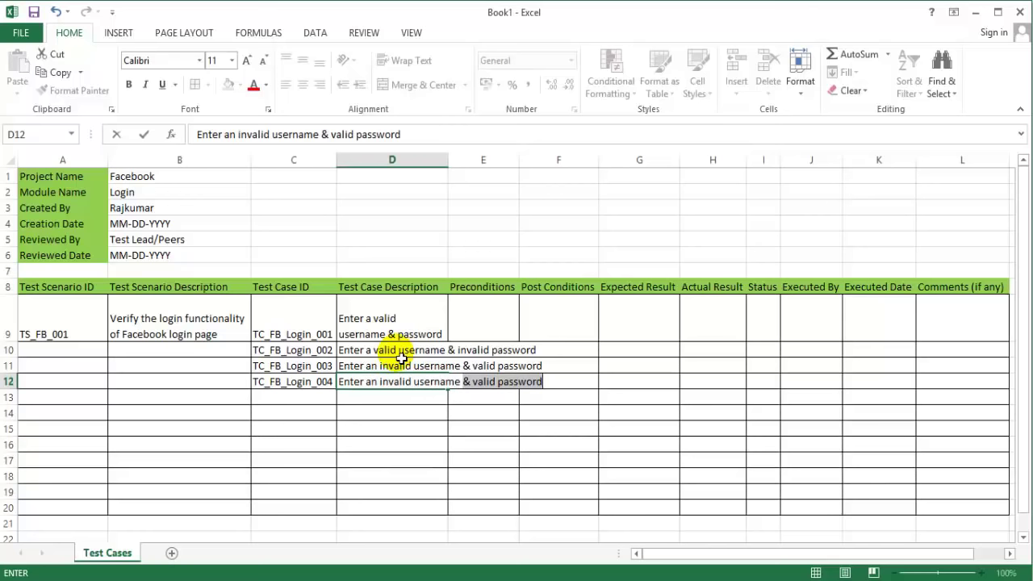
text(& invalid pp)
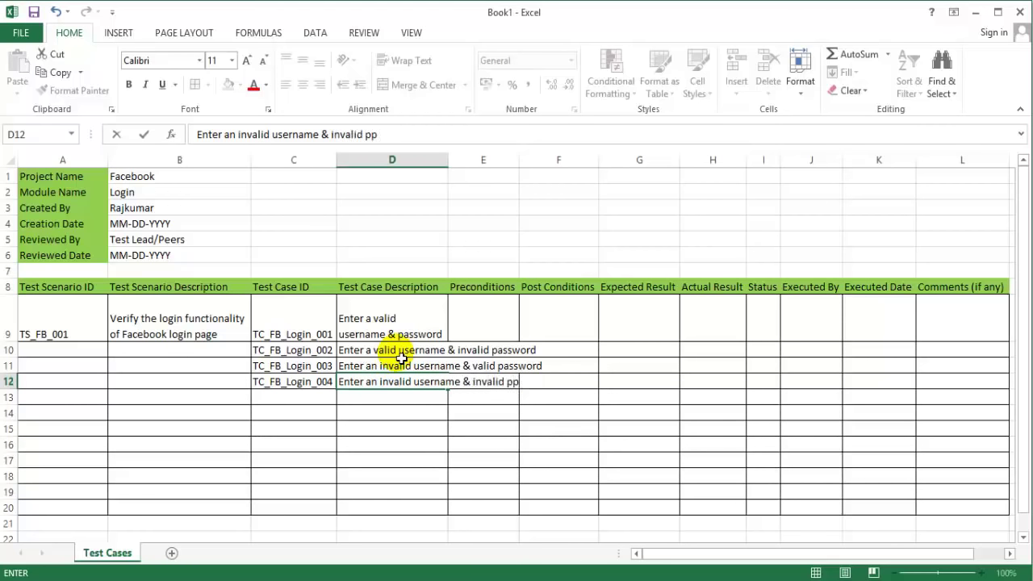
text(p)
key(BackSpace)
key(BackSpace)
text(assword)
key(Return)
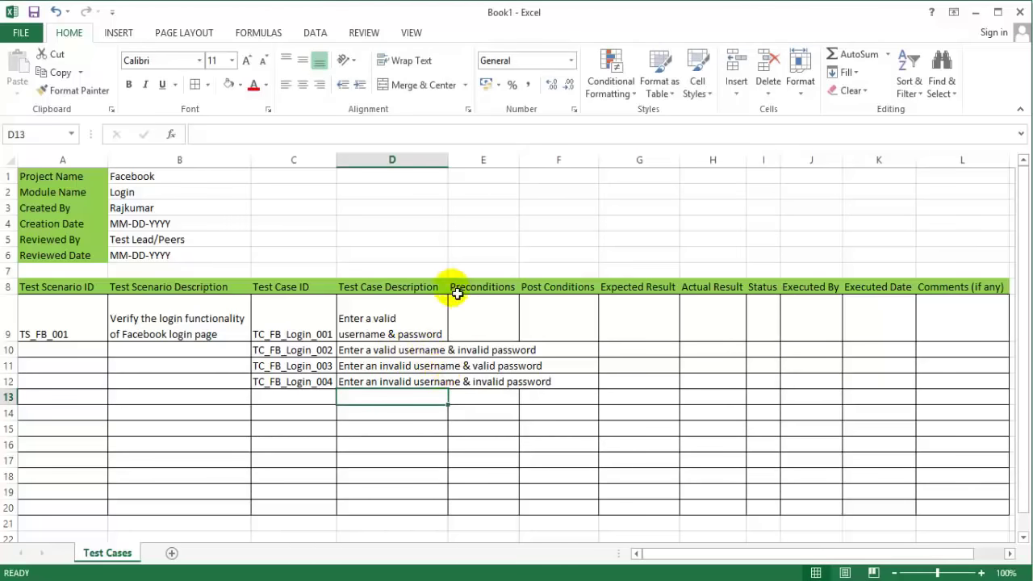
Step: Wrap D10's description onto a new line after 'username' and widen column D
click(445, 352)
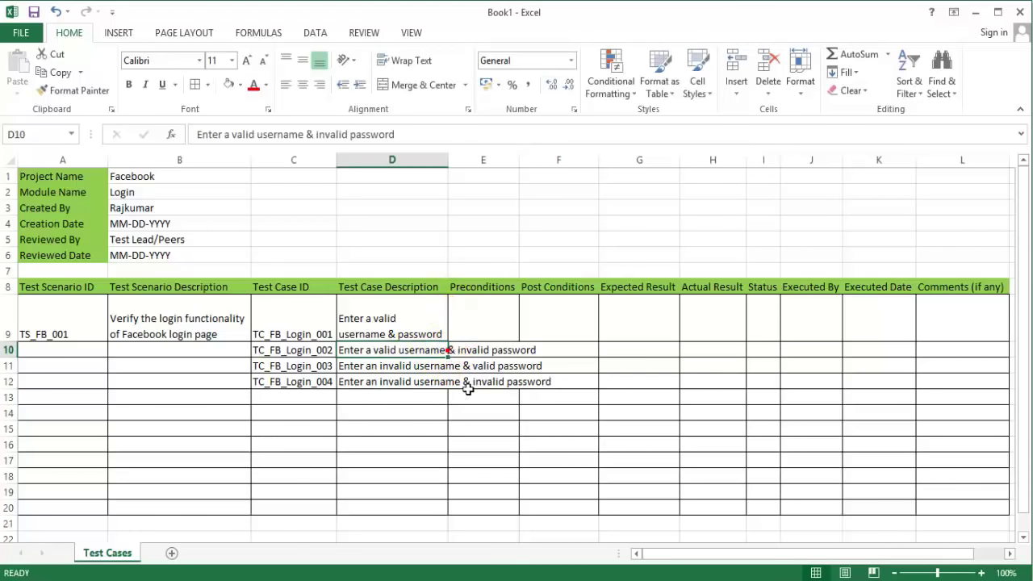
double_click(428, 350)
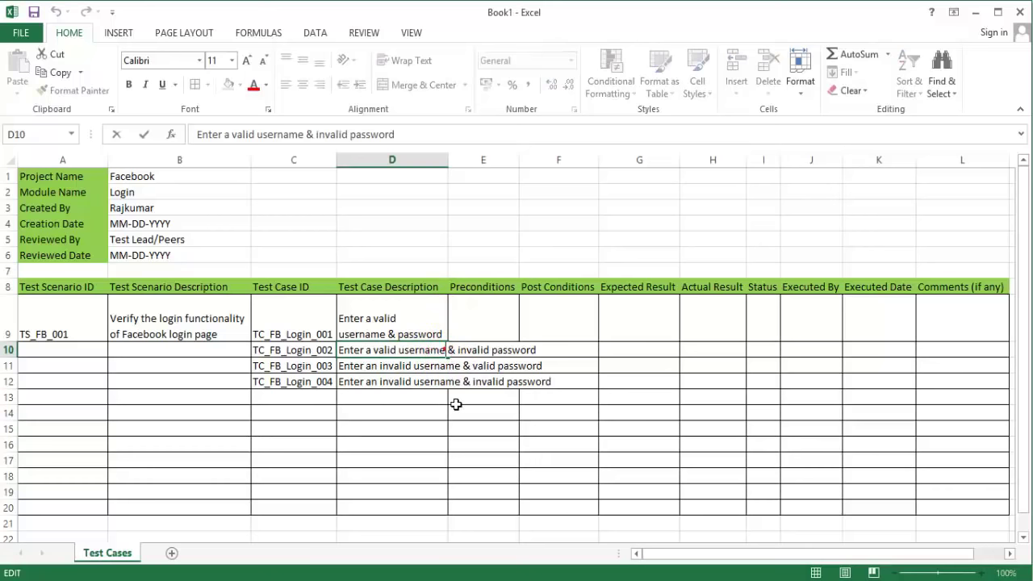
key(alt+Return)
key(Return)
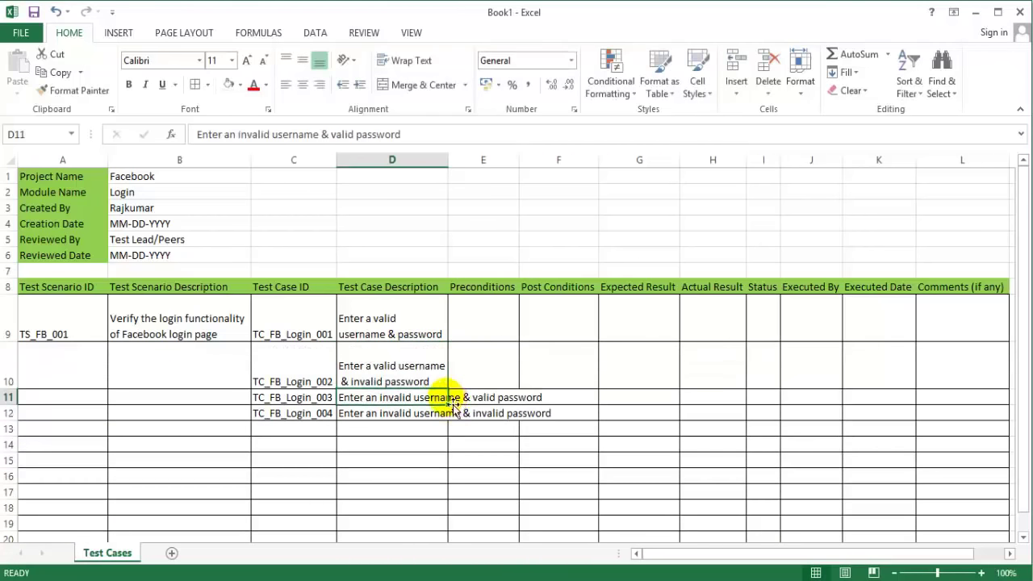
click(443, 397)
drag(448, 162, 469, 168)
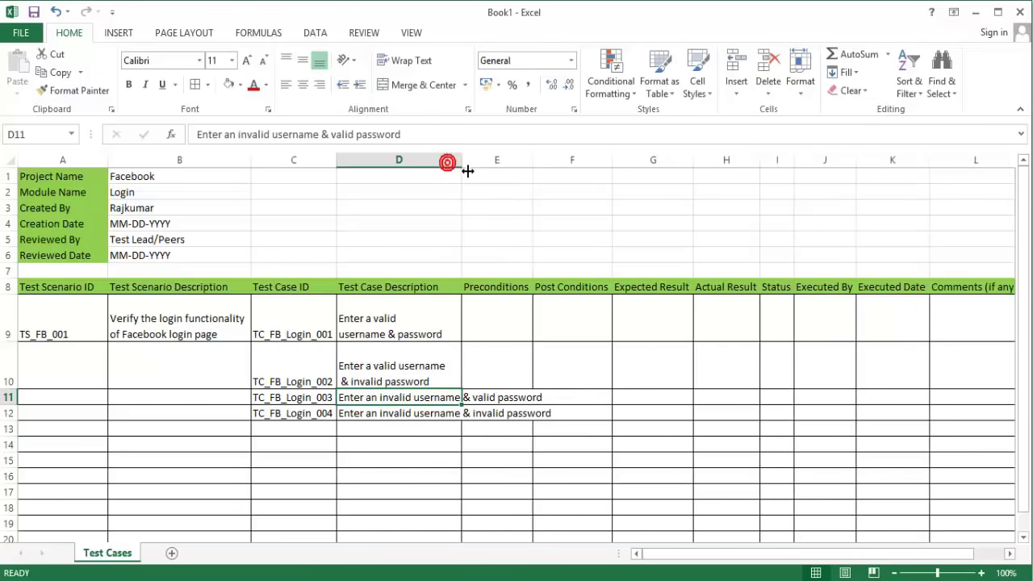
Step: Split D11 and D12 descriptions onto a second line before the password part
double_click(463, 399)
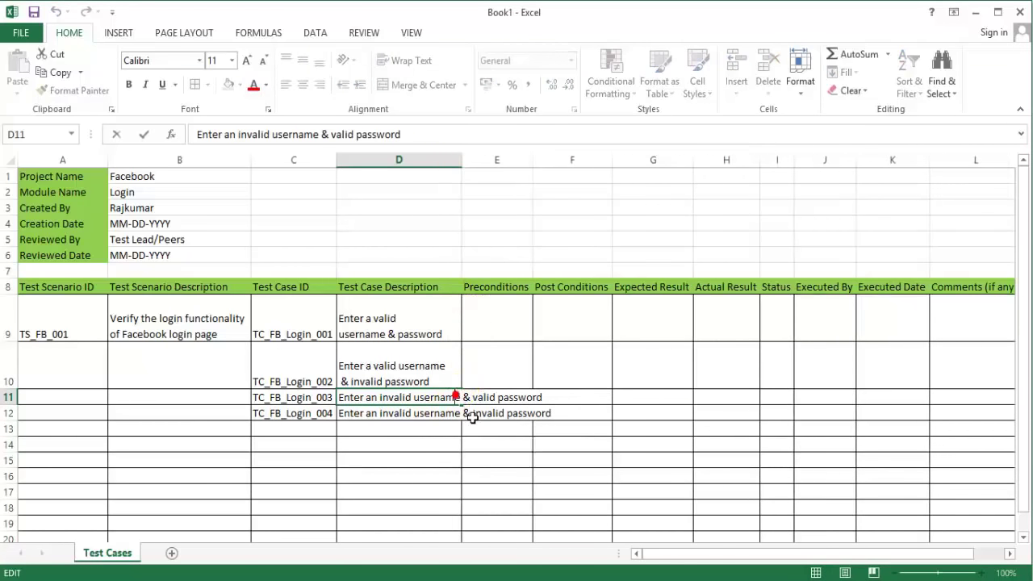
key(alt+Return)
key(Return)
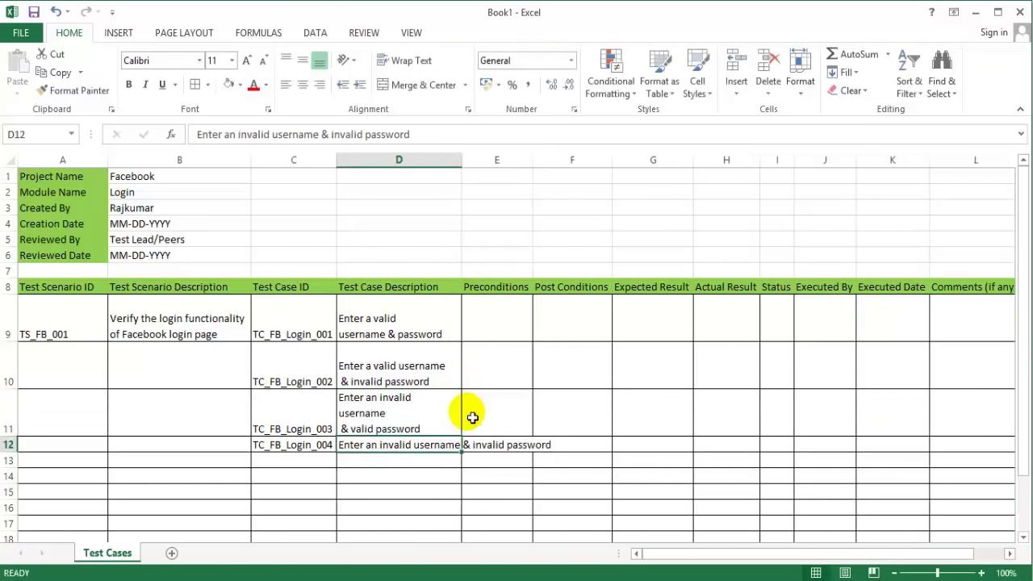
double_click(463, 445)
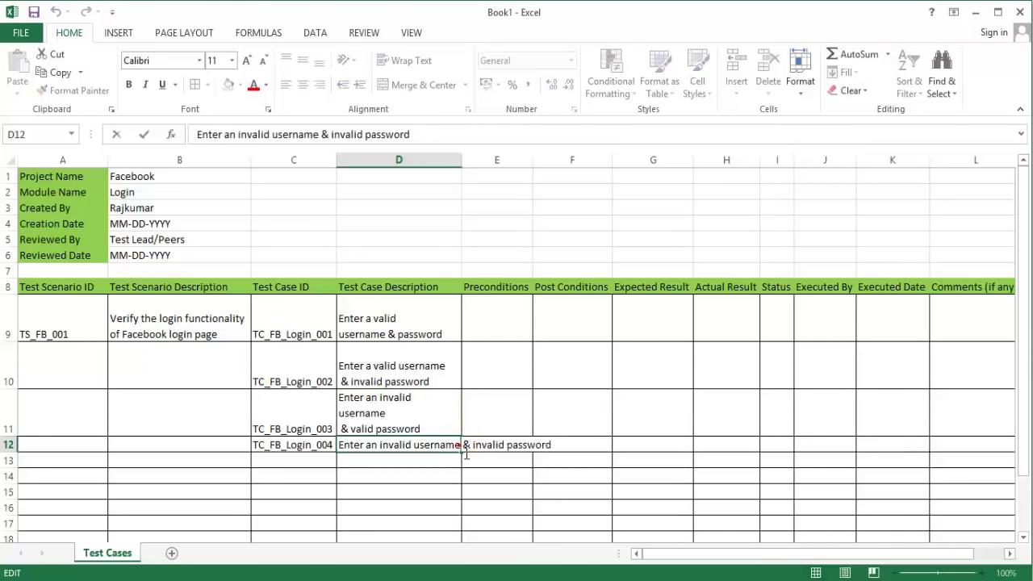
key(alt+Return)
key(Return)
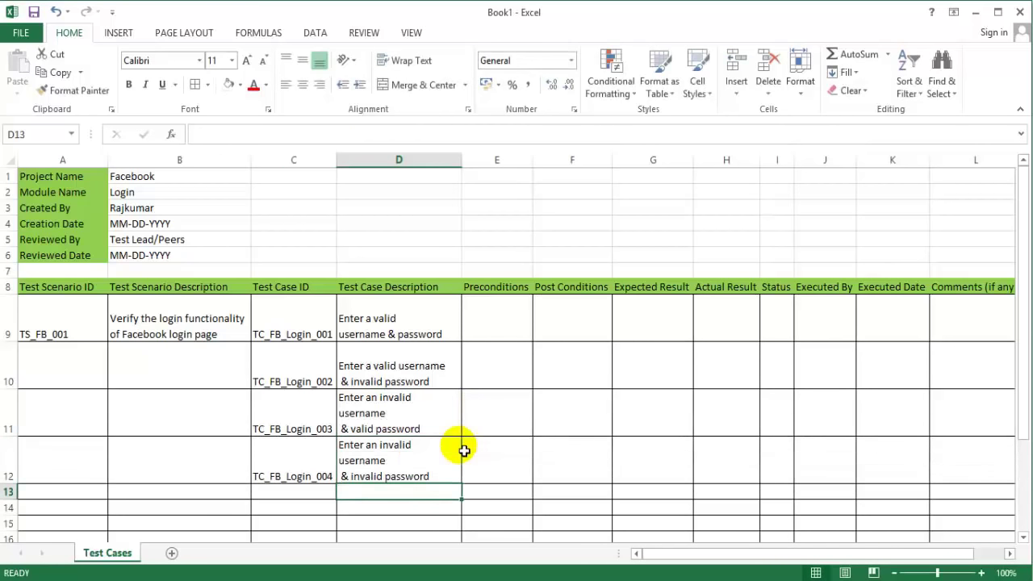
Step: Correct D9 to 'Enter a valid username & valid password', split before '& valid password'
double_click(397, 334)
text(vald)
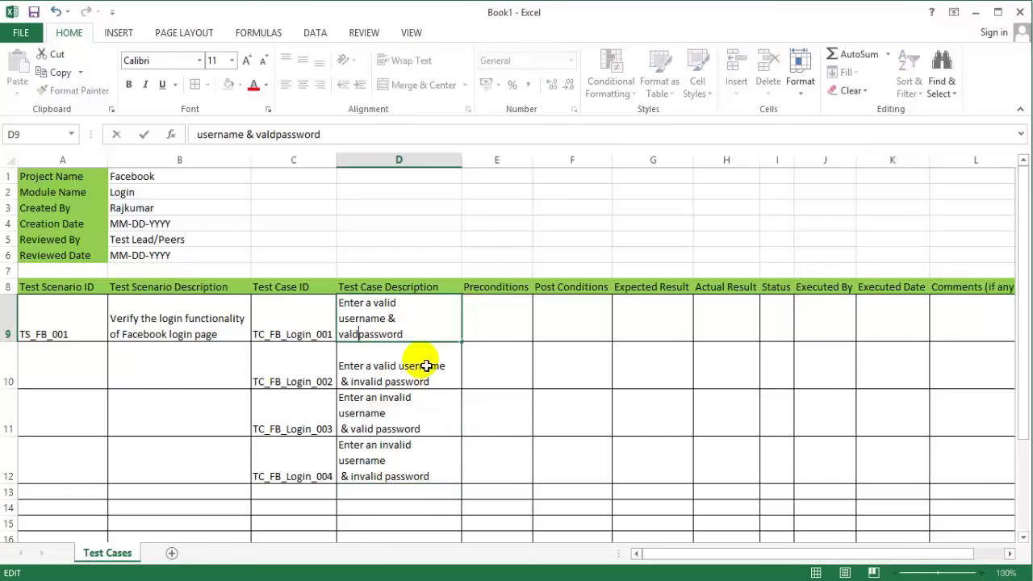
key(Left)
text(i)
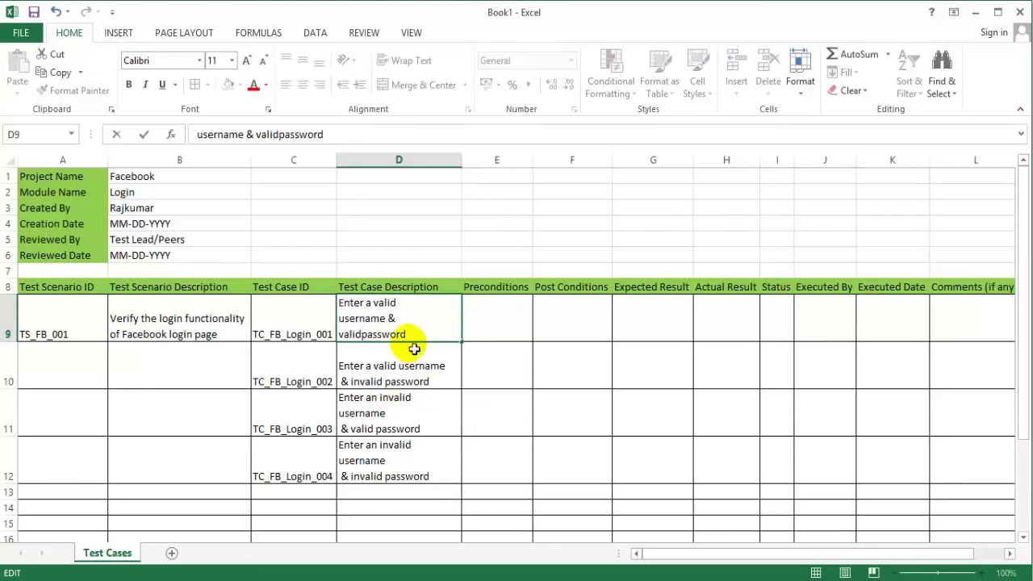
click(398, 303)
key(alt+Return)
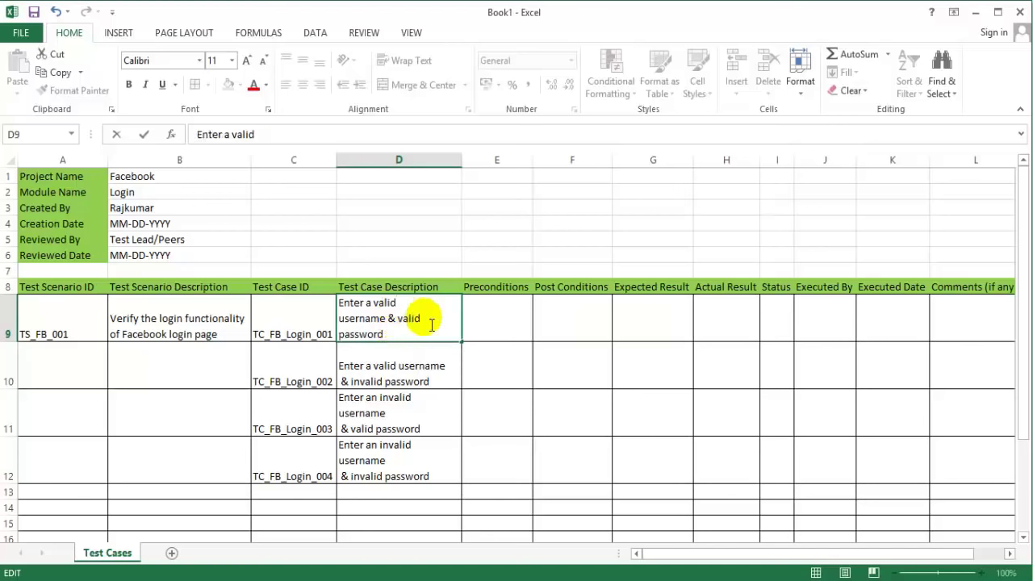
key(Delete)
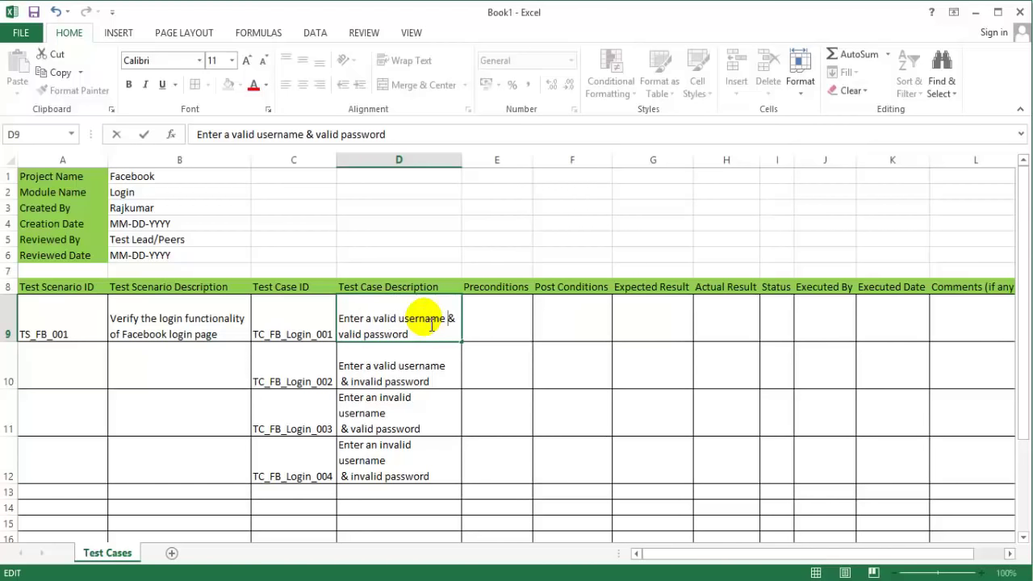
key(alt+Return)
key(Return)
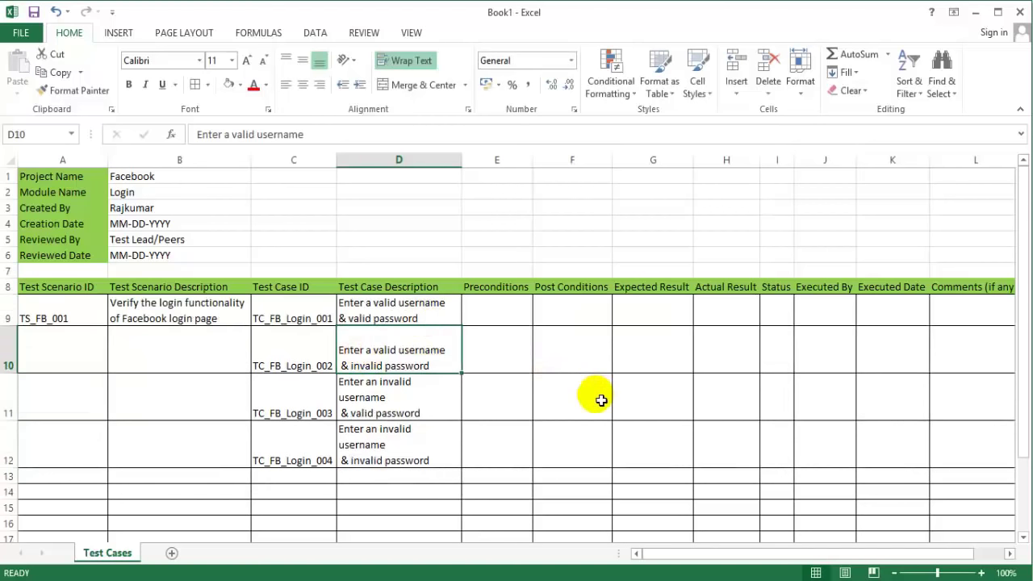
click(553, 428)
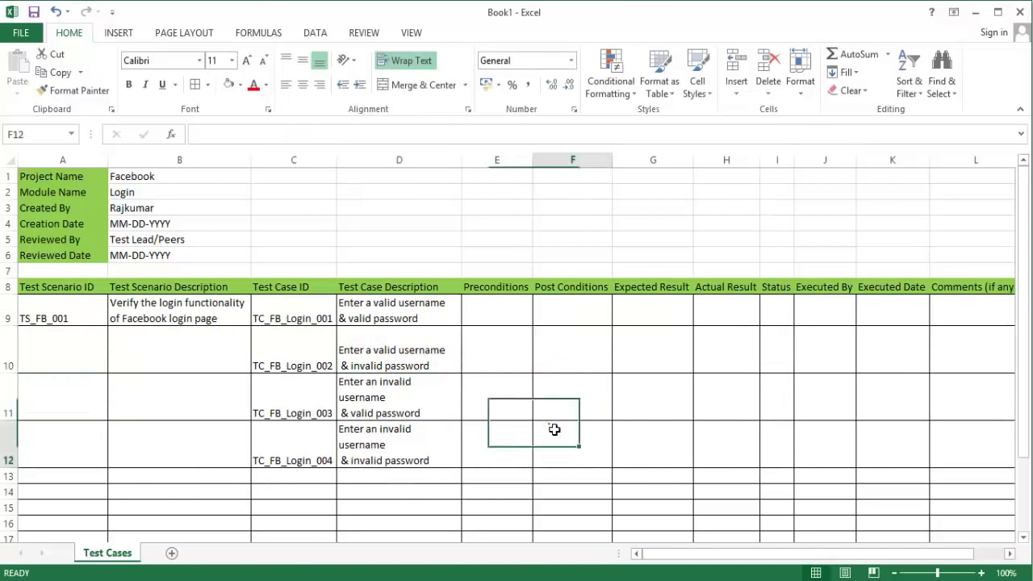
click(416, 319)
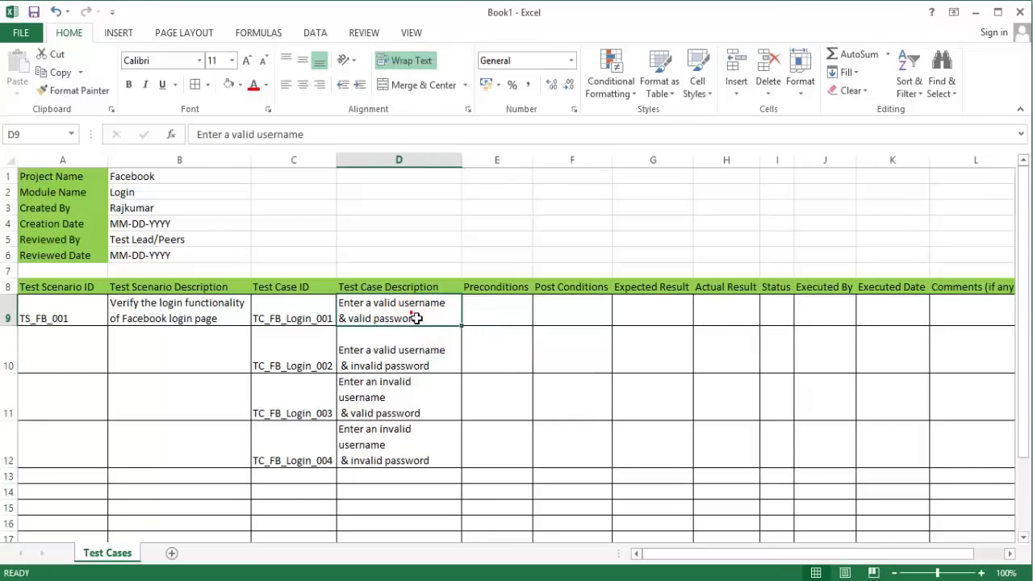
Step: Insert a new column before Preconditions and head it 'Test Step' in E8
click(502, 161)
right_click(502, 163)
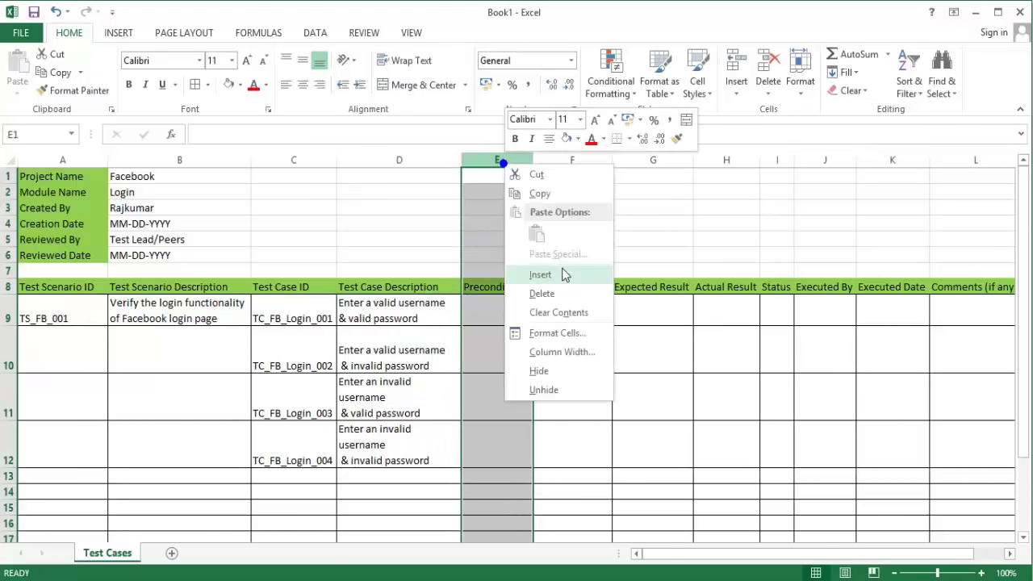
click(563, 274)
click(526, 291)
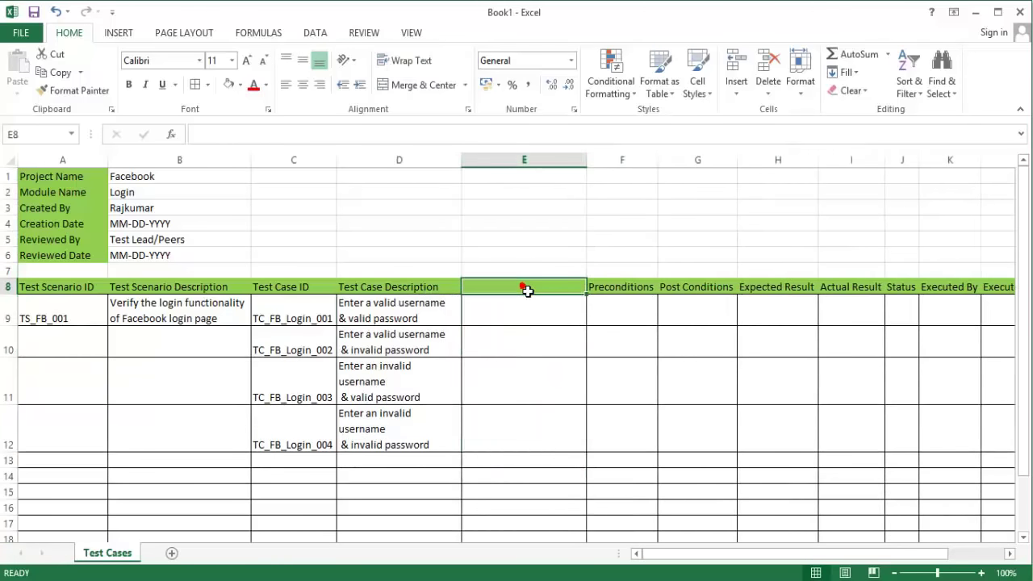
text(Test Steps)
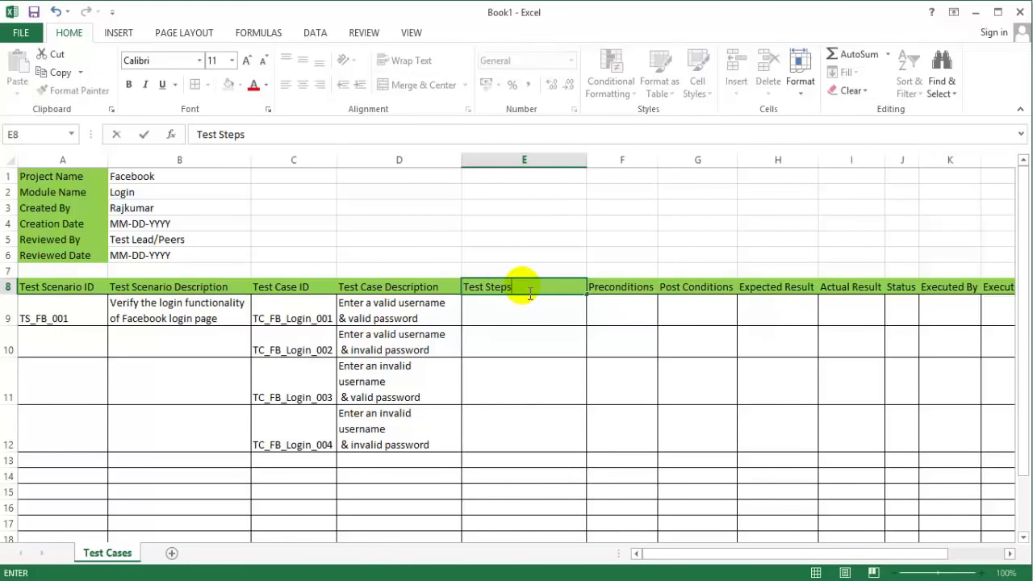
key(Return)
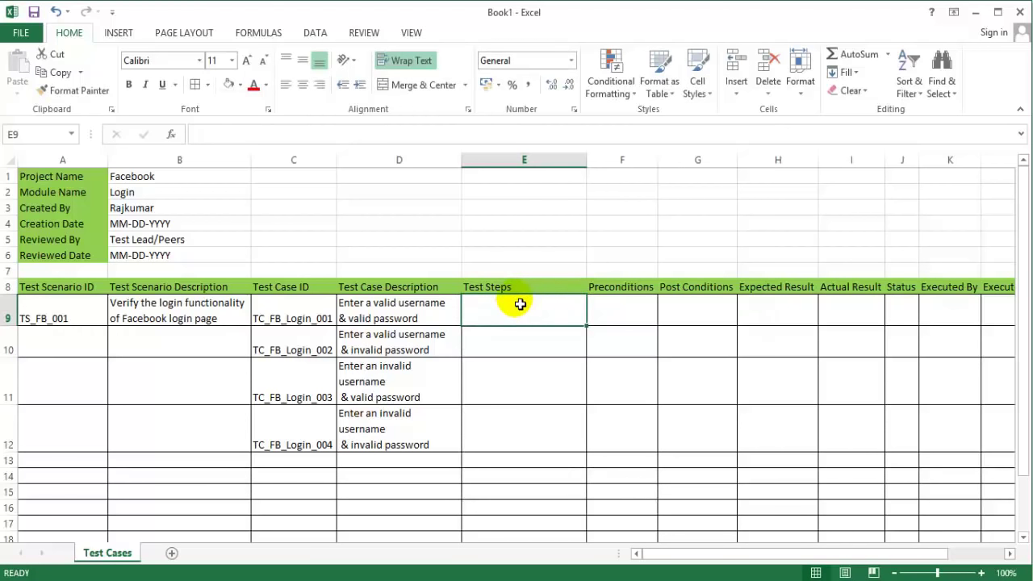
double_click(520, 305)
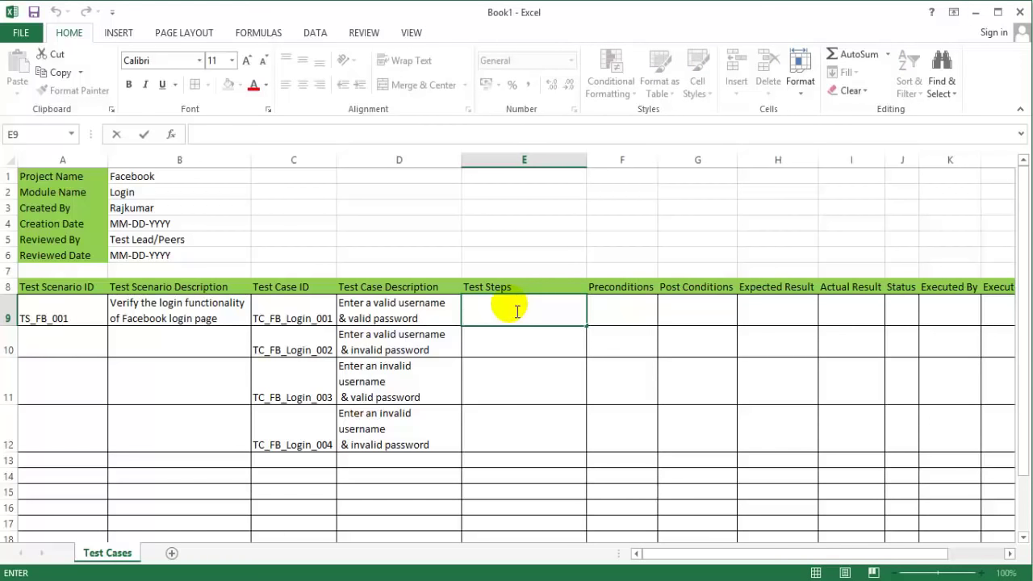
click(404, 312)
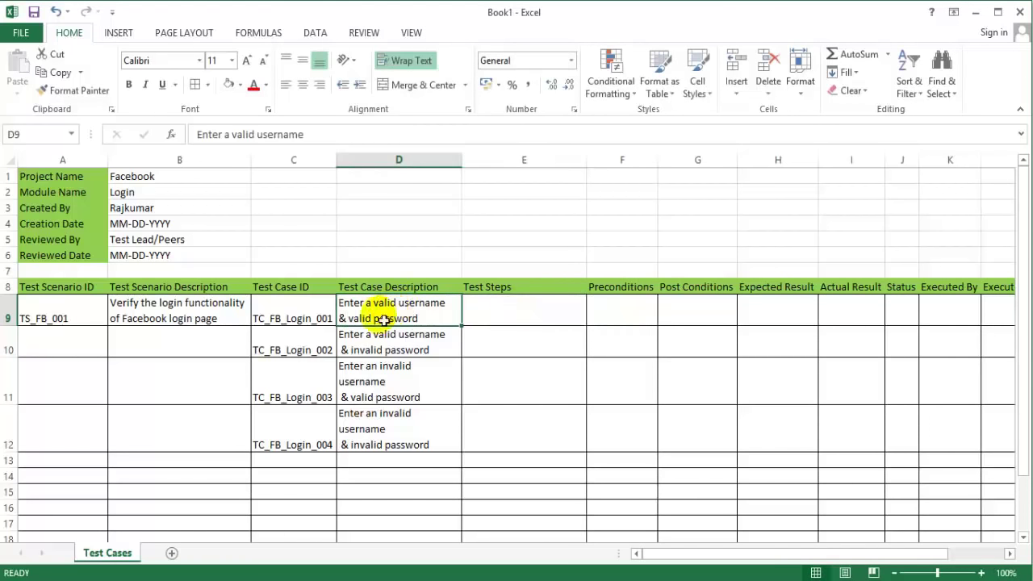
Step: Try green and red font colours on the descriptions, then set D9:D12 to black
click(265, 84)
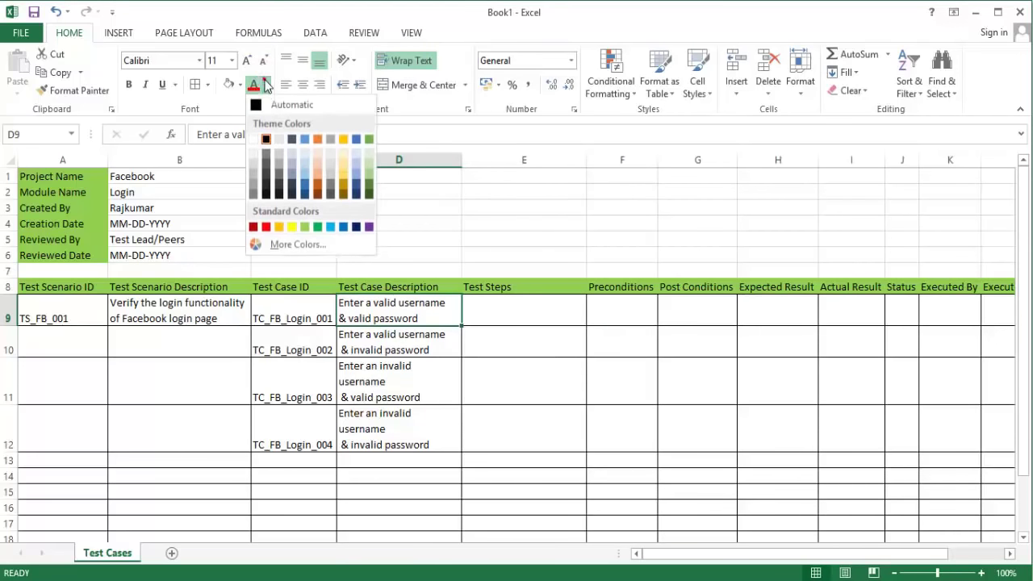
click(306, 228)
drag(424, 346, 425, 417)
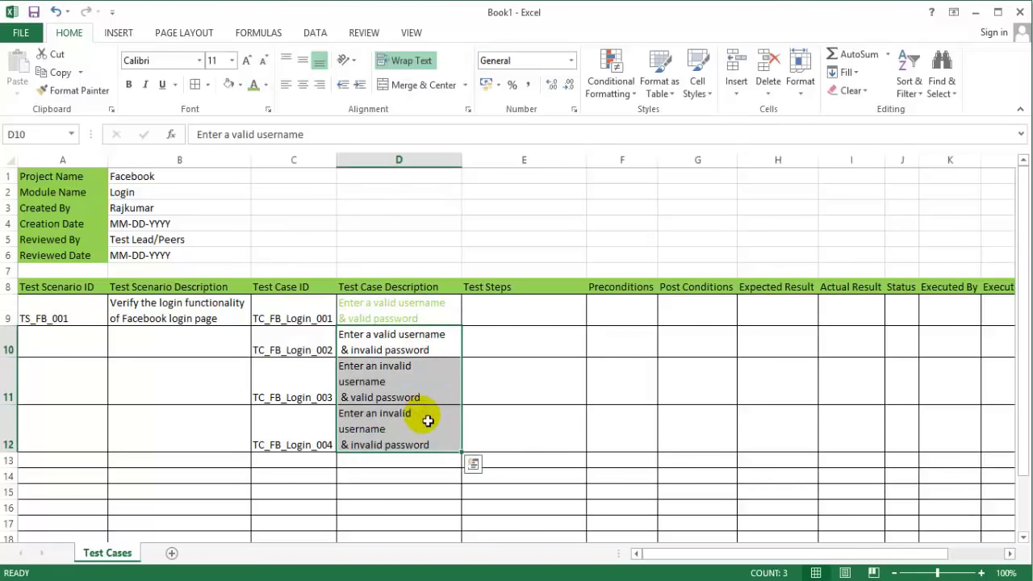
click(265, 85)
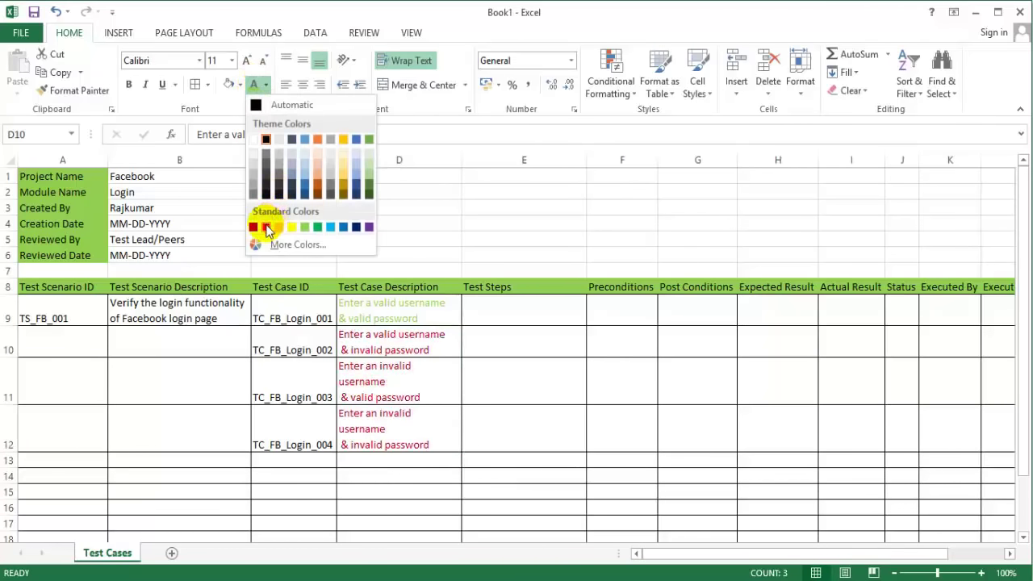
click(267, 226)
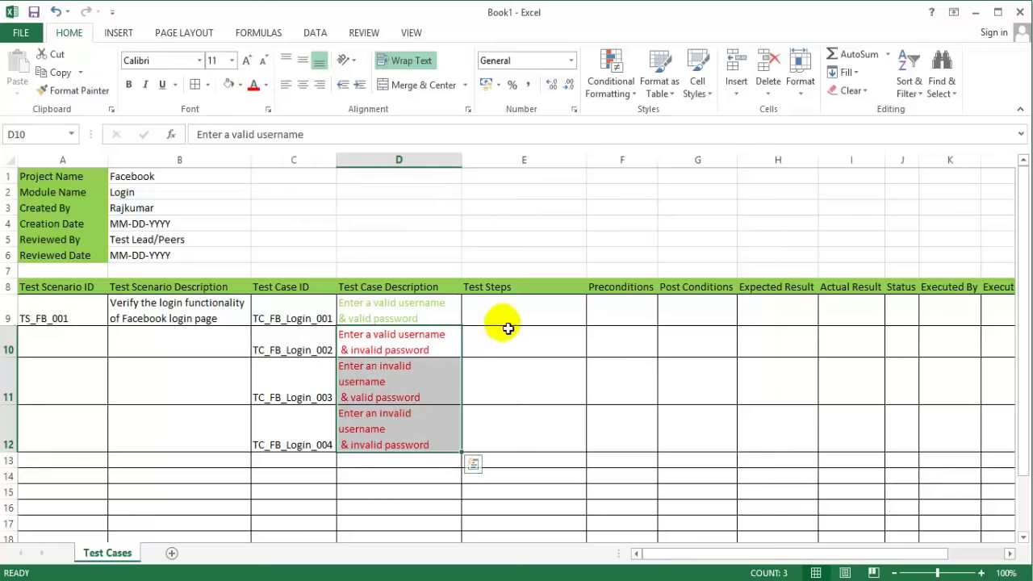
drag(445, 316, 435, 415)
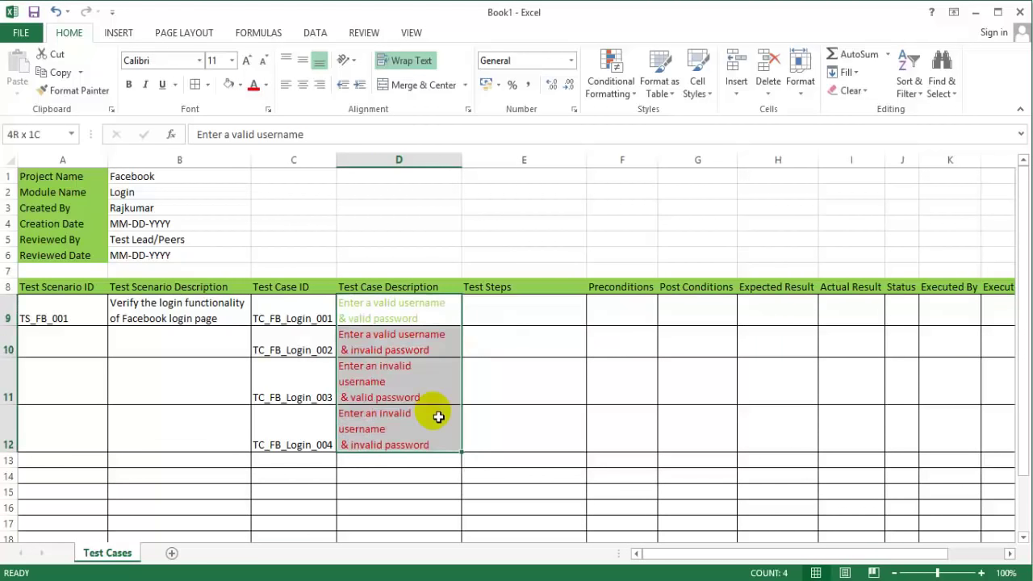
click(266, 86)
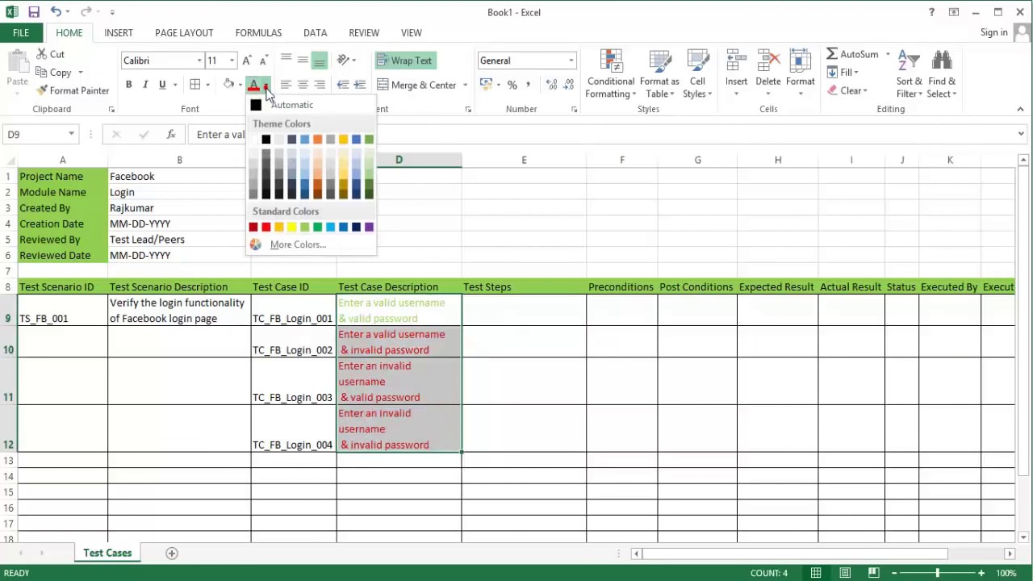
click(265, 150)
click(528, 305)
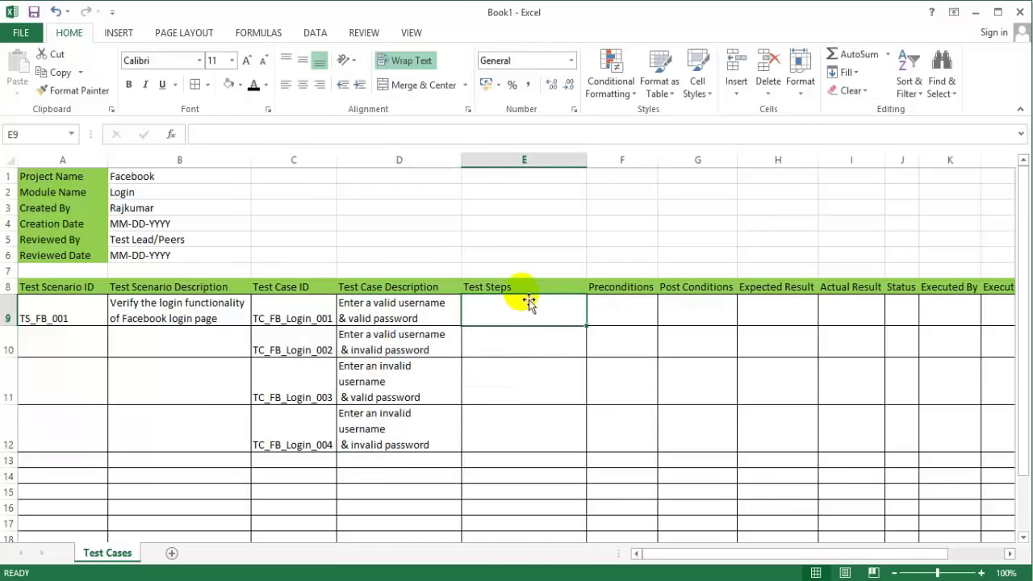
click(513, 319)
Step: Type '1. Enter valid username' in E9 and start a new line within the cell
double_click(514, 318)
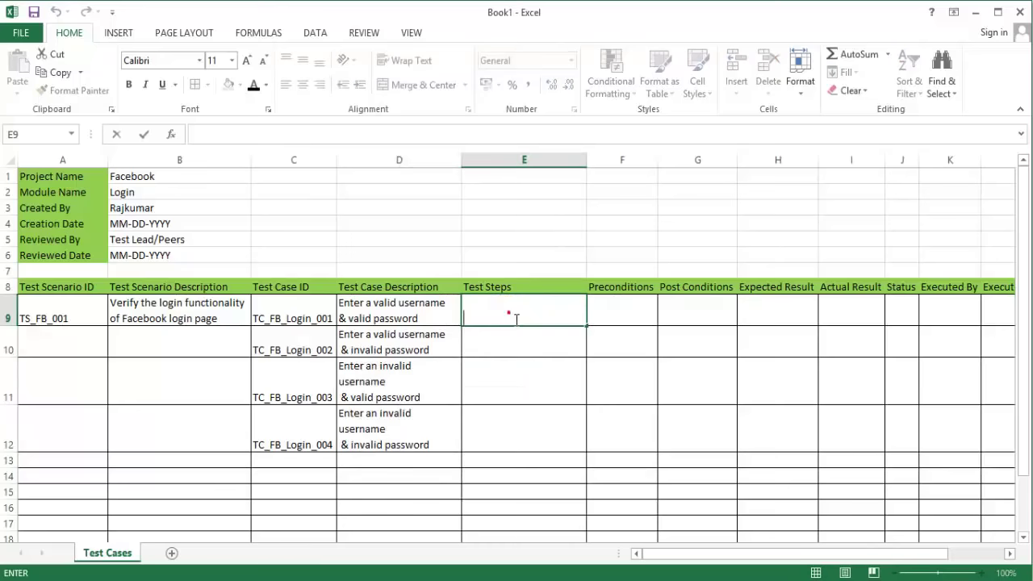
text(1.)
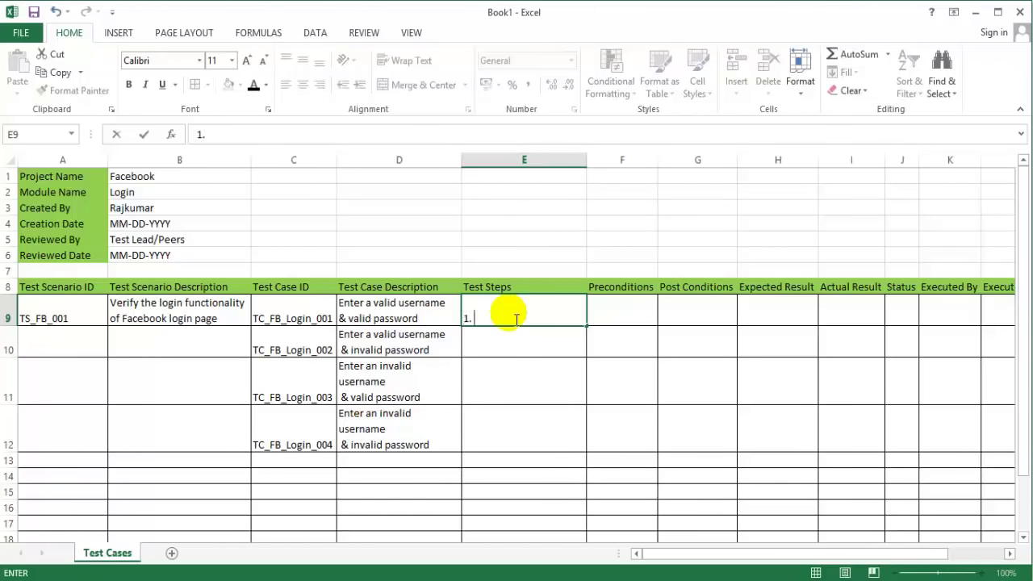
text( Enter valid)
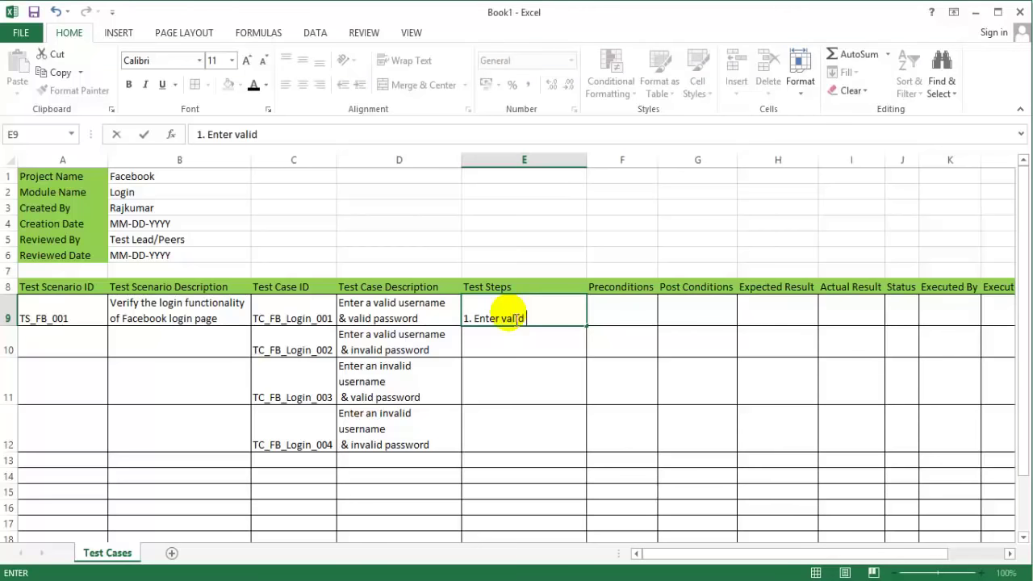
text( username)
key(Up)
double_click(516, 318)
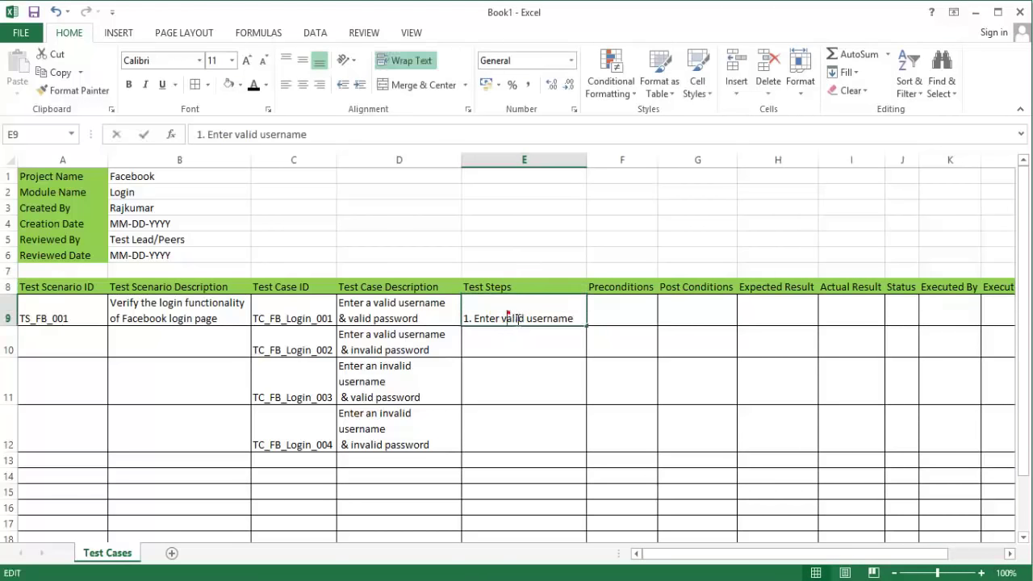
key(End)
key(alt+Return)
Step: Add '2. Enter valid password' and '3. Click on login button' as lines in E9
text(2.)
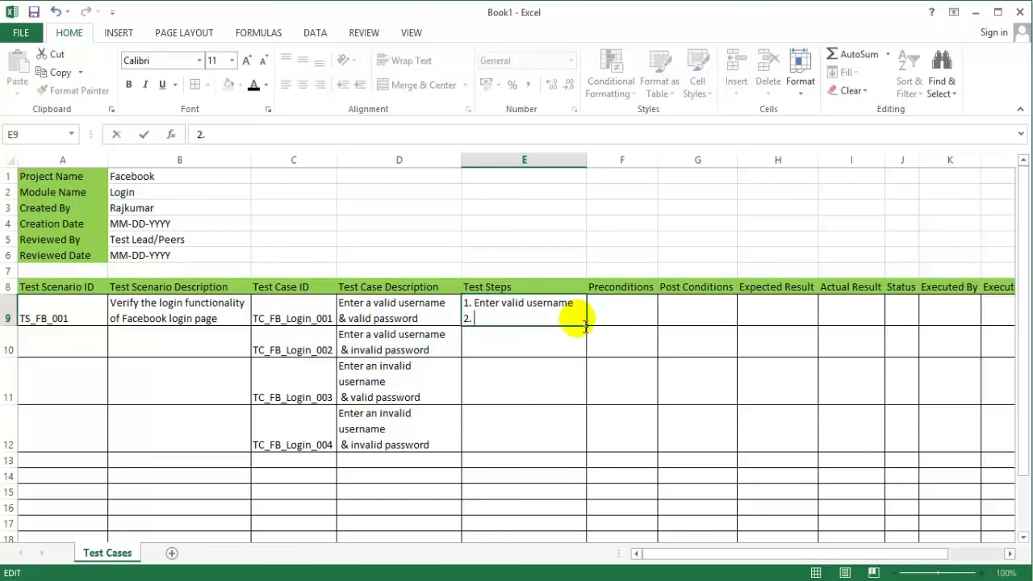
text( Enter valid pasw)
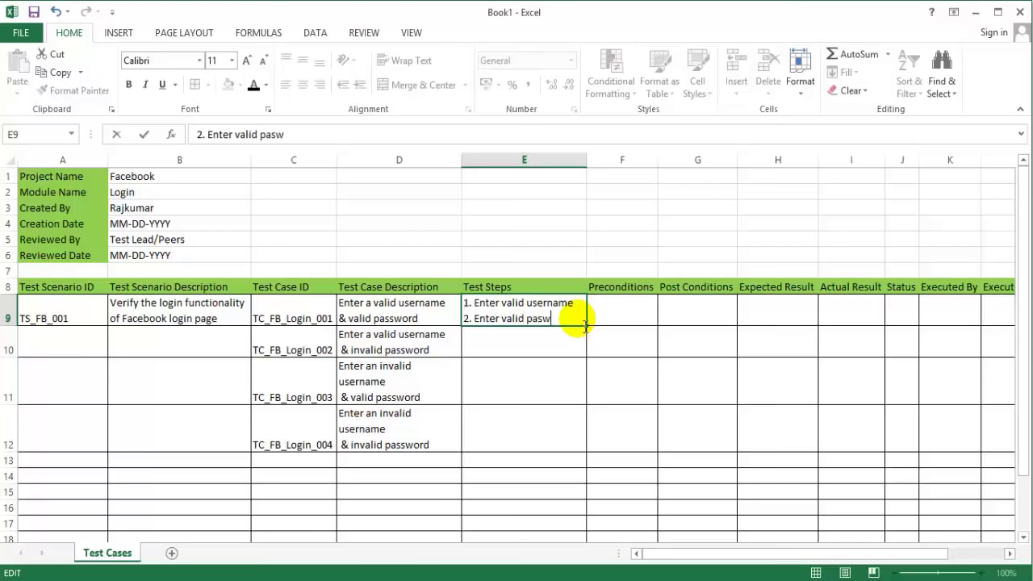
key(BackSpace)
text(sword)
key(alt+Return)
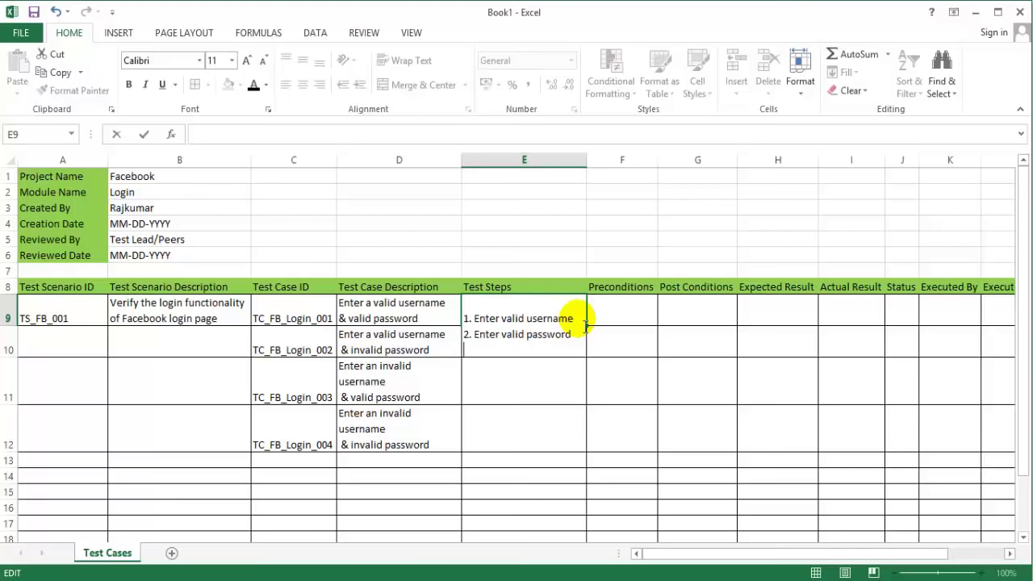
text(3. Click on login button)
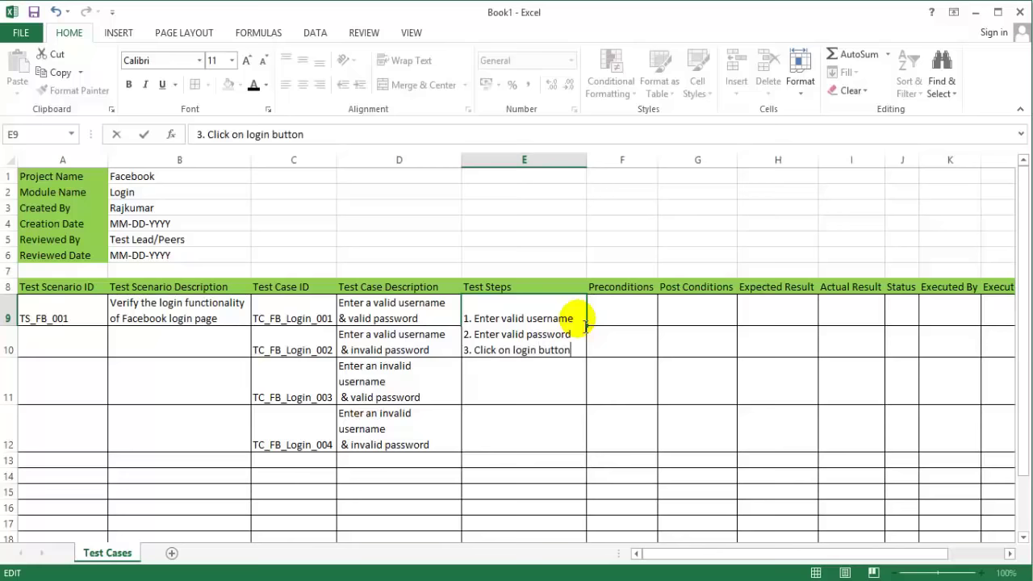
key(Return)
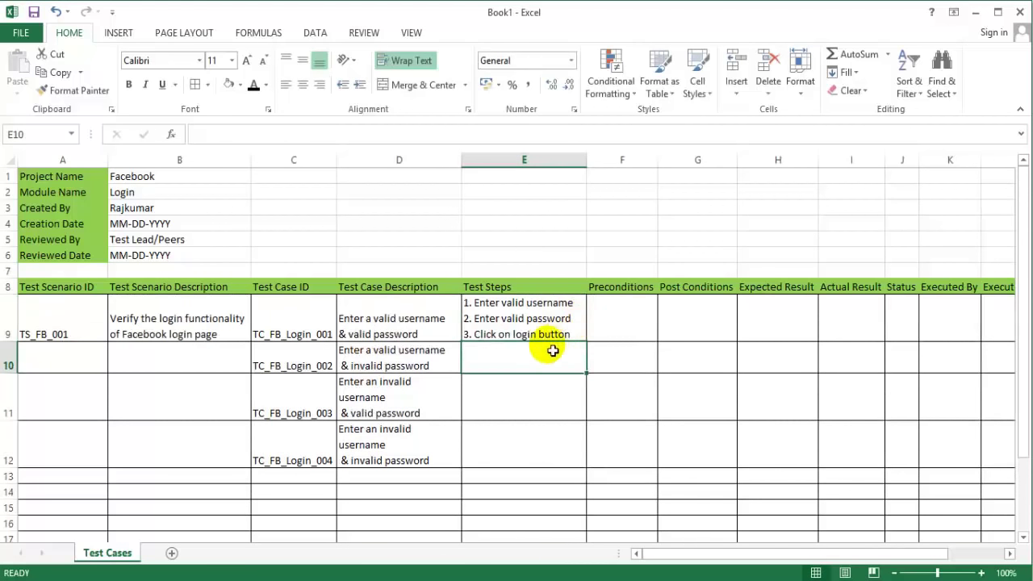
Step: Fill E10 with '1. Enter valid username', '2. Enter invalid password', '3. click on login button'
double_click(513, 357)
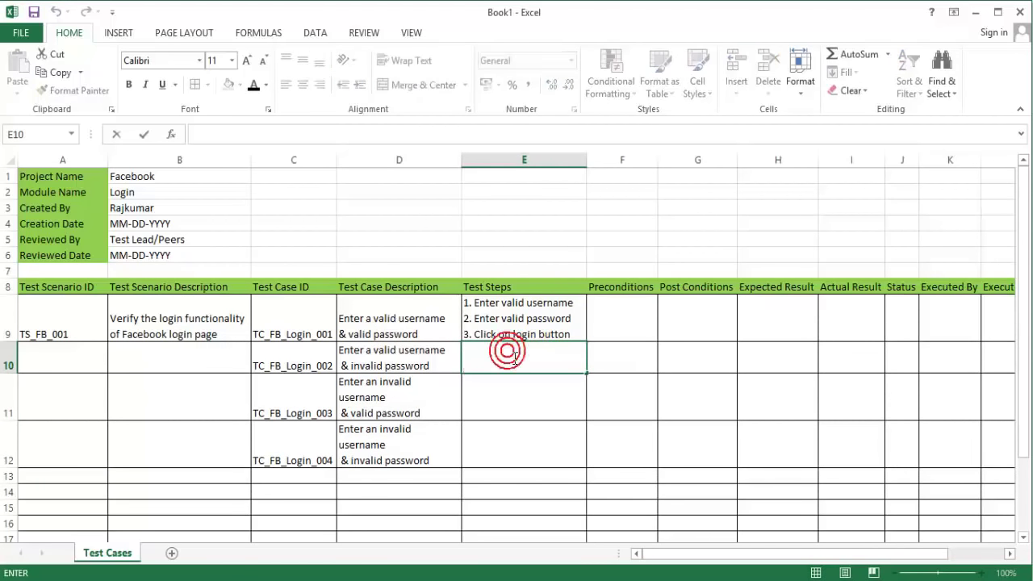
text(1.)
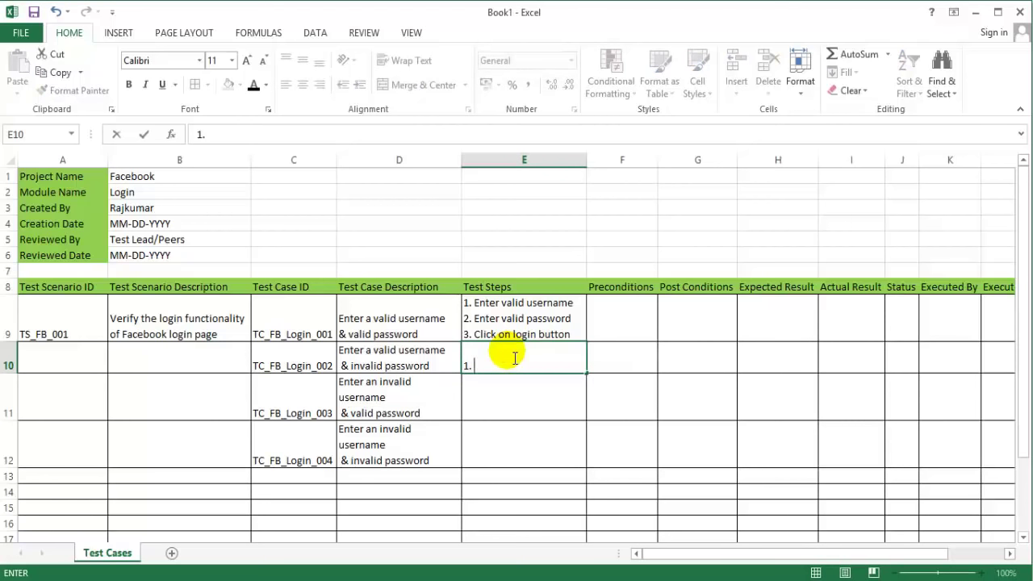
text( Entetr)
key(BackSpace)
key(BackSpace)
text(r )
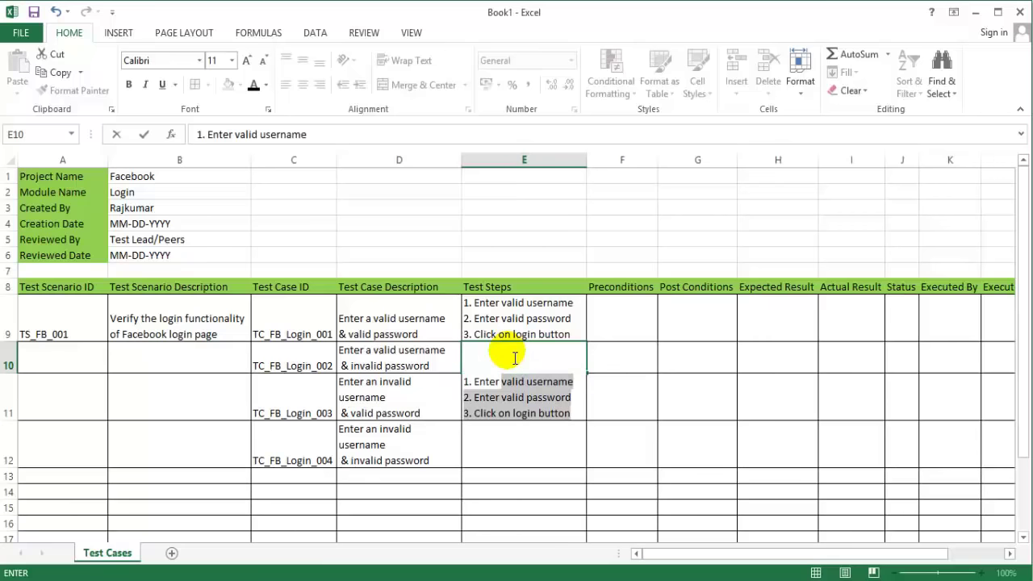
text(valid user)
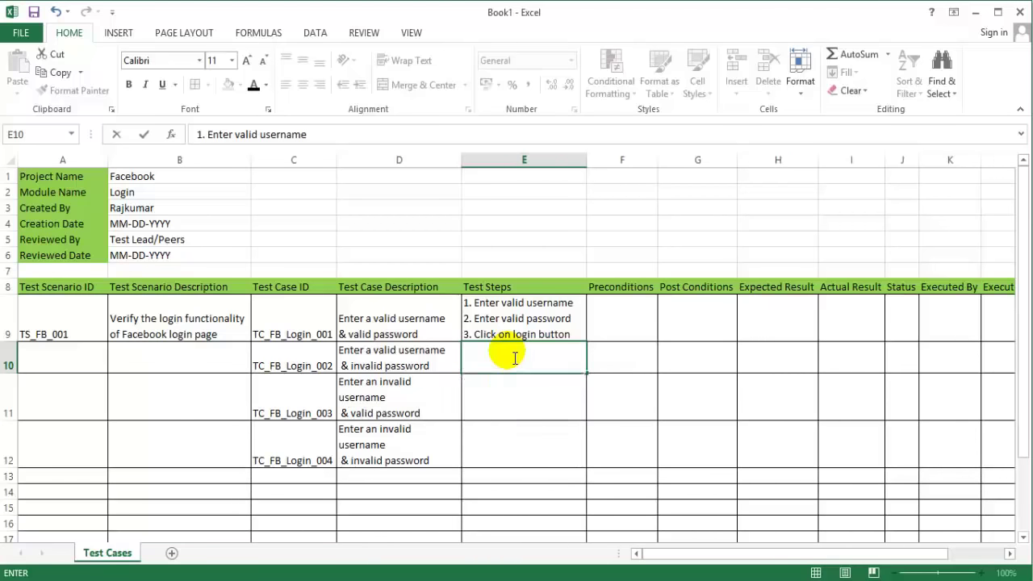
text(name)
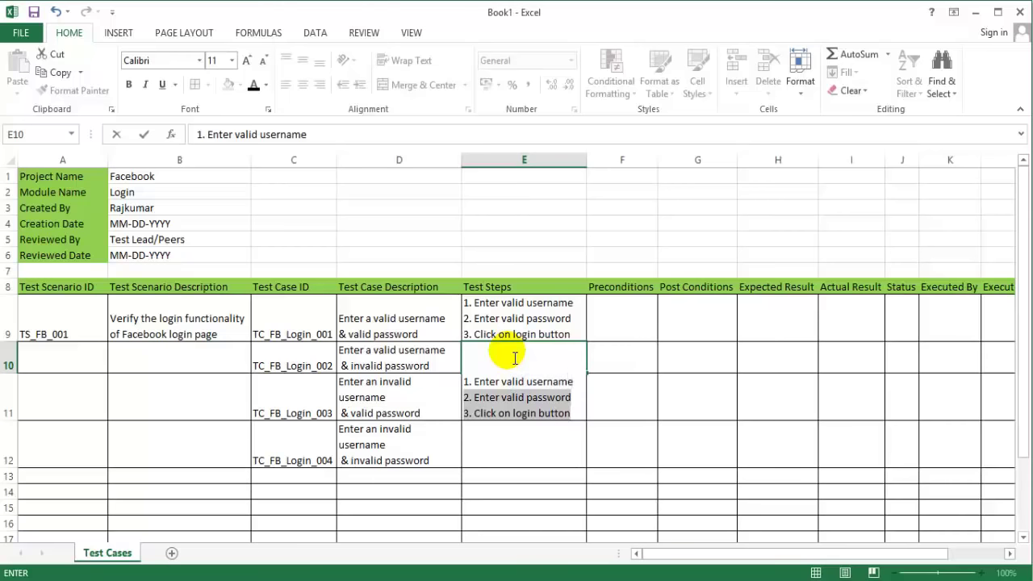
click(502, 397)
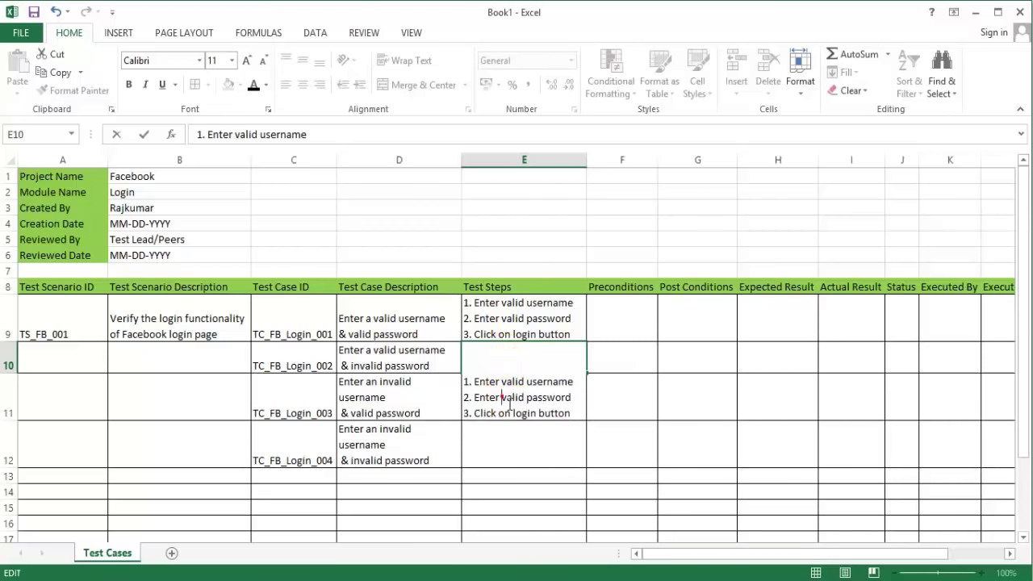
text(in)
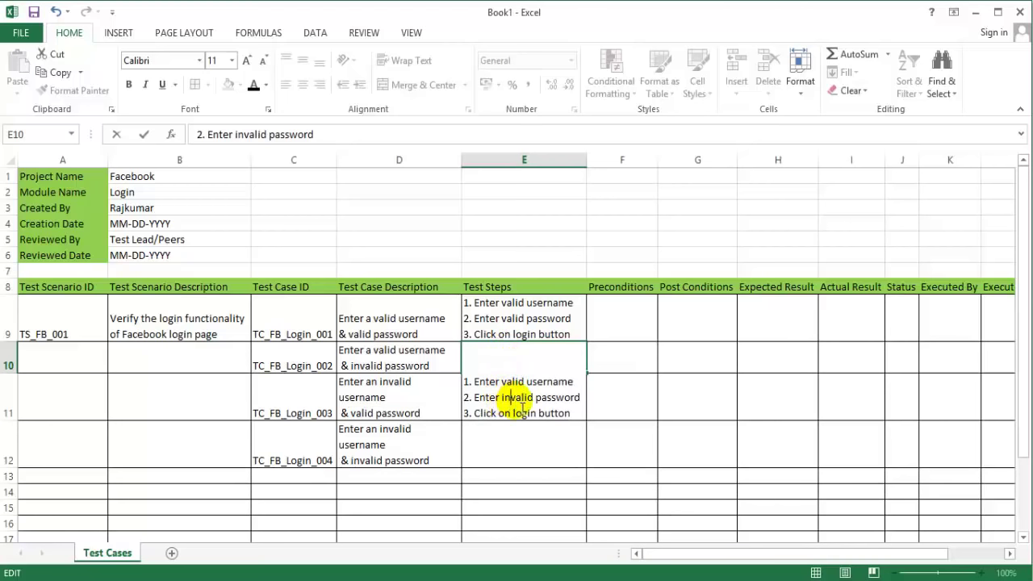
drag(633, 386, 631, 393)
click(491, 414)
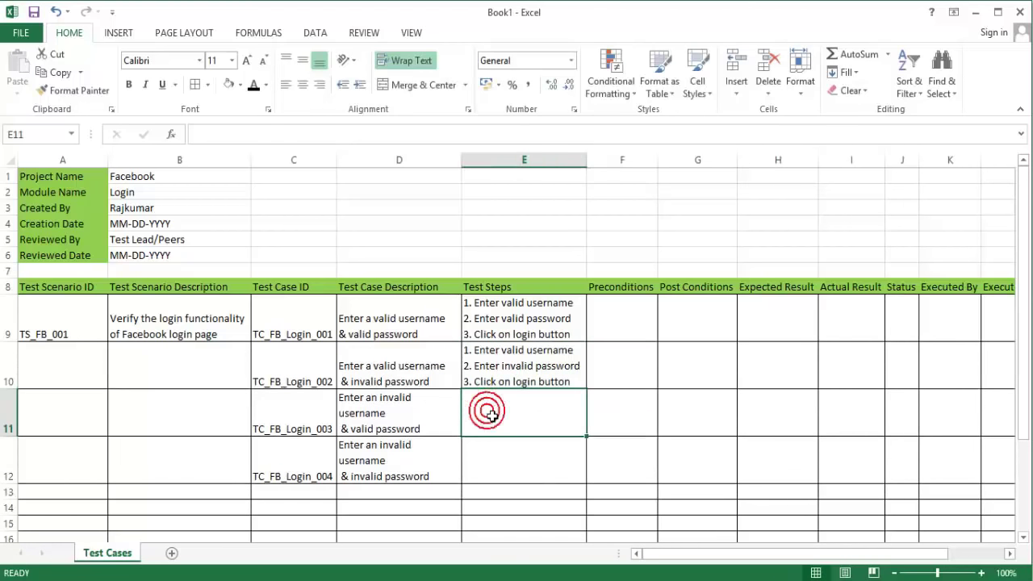
Step: Fill E11 with '1. Enter invalid username', '2. Enter valid password', '3. click on login button' on separate lines
text(1.)
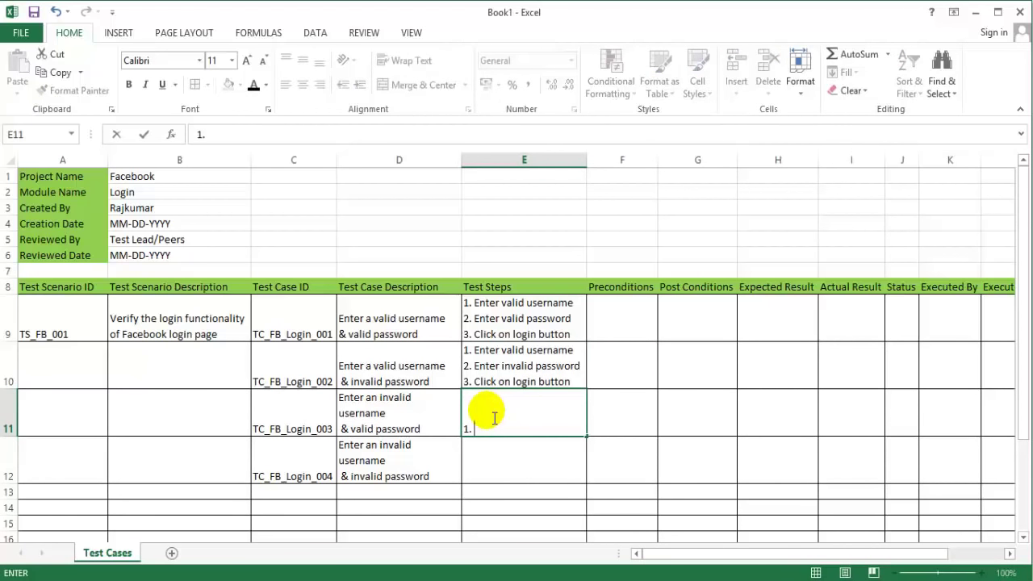
text( Enter invalid )
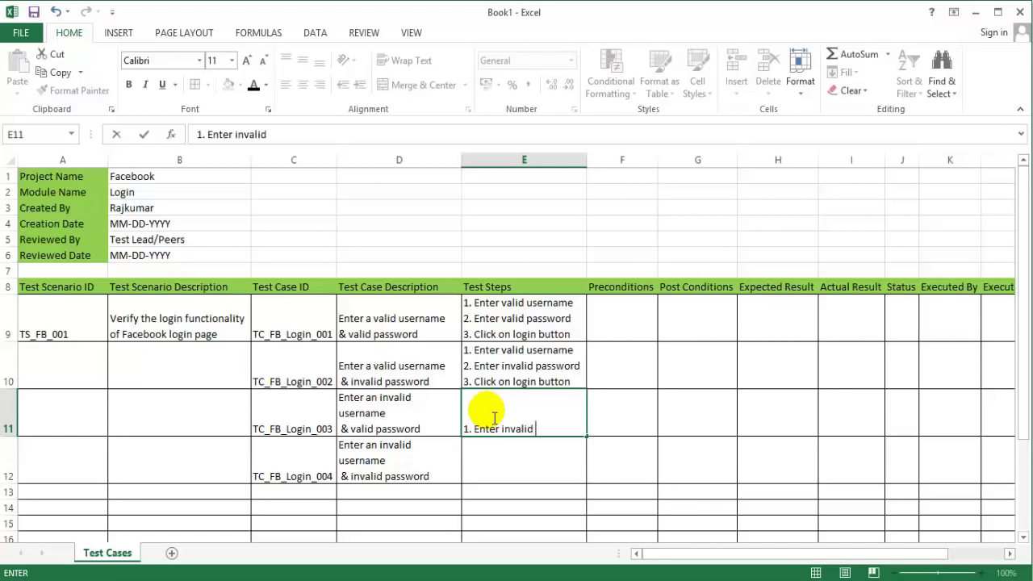
text(username)
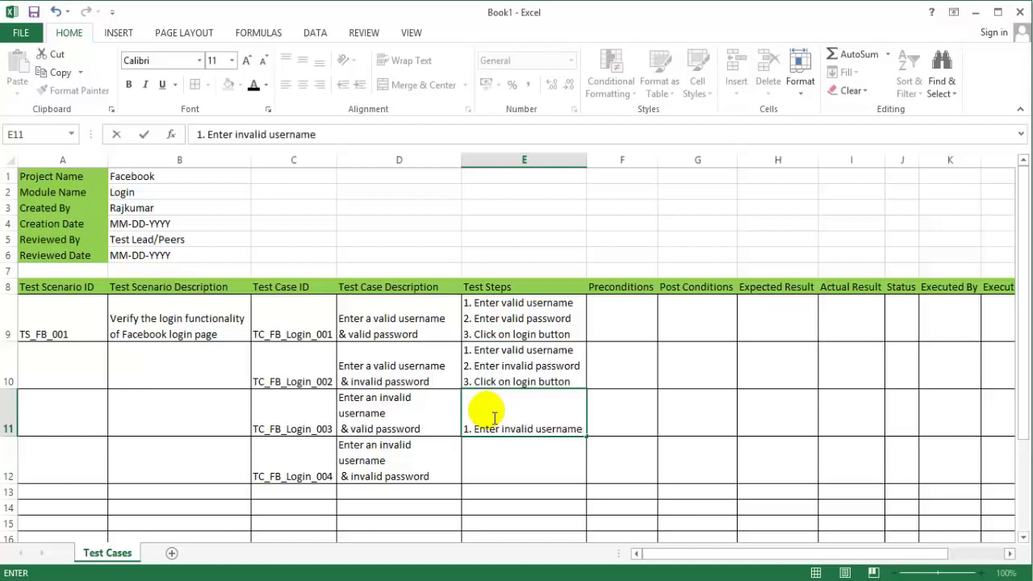
key(alt+Return)
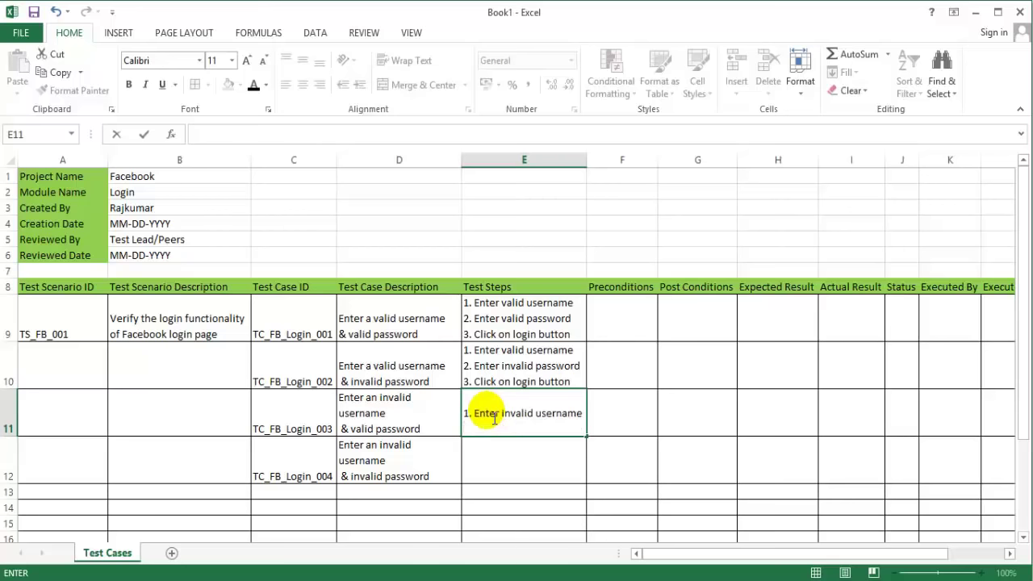
text(2. Entet)
key(BackSpace)
text(r valid )
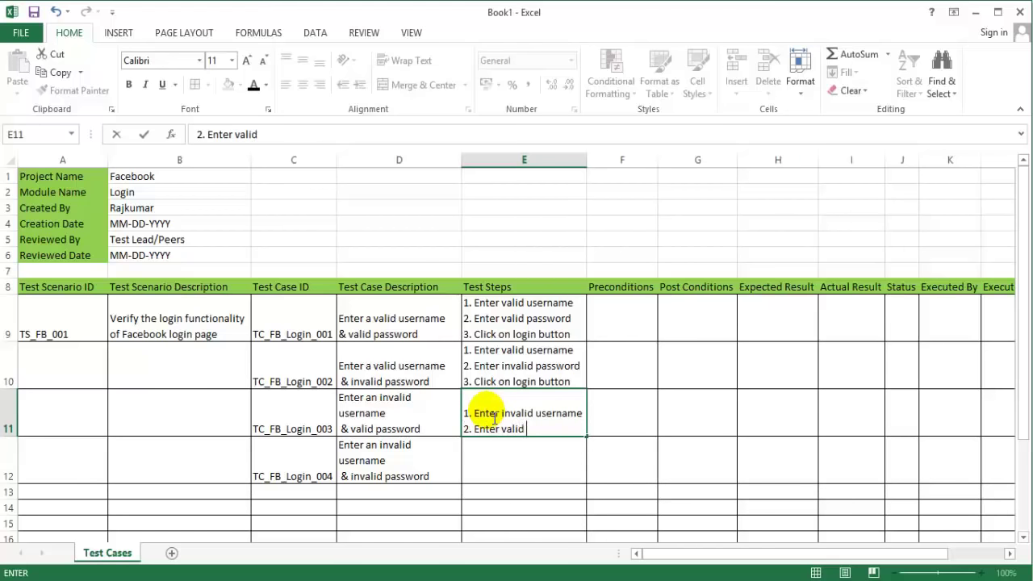
text(password)
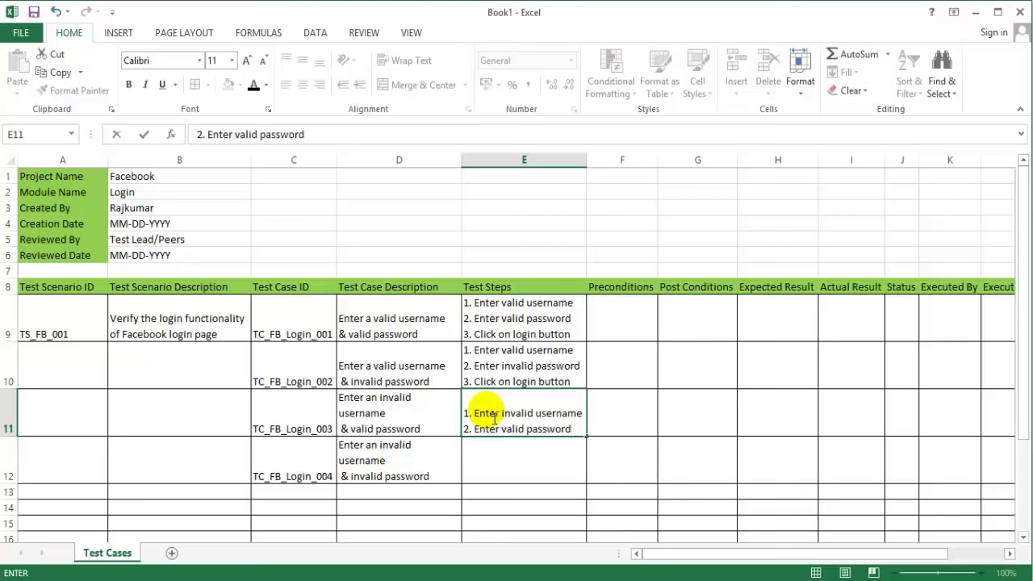
key(alt+Return)
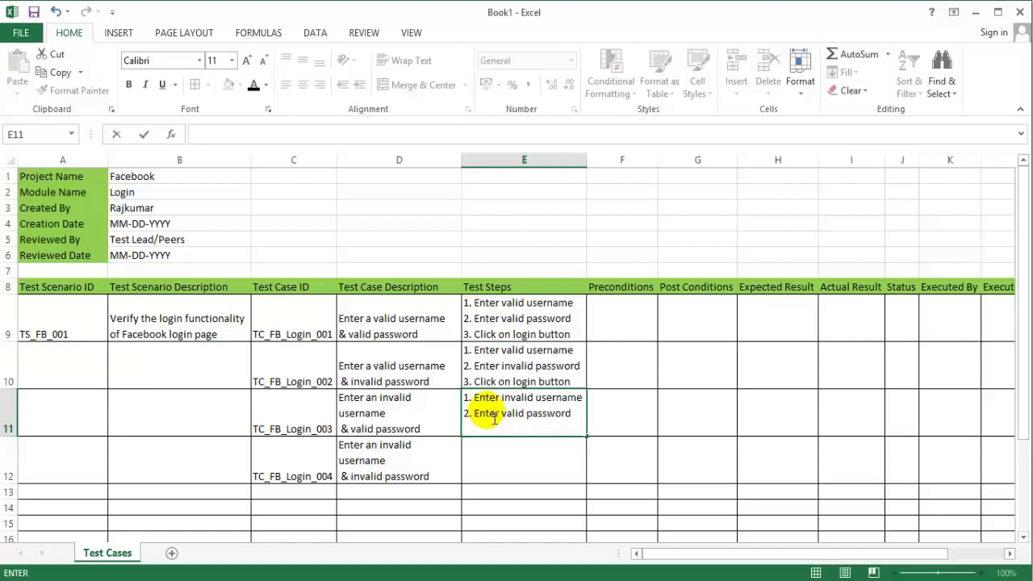
text(3. click on login button)
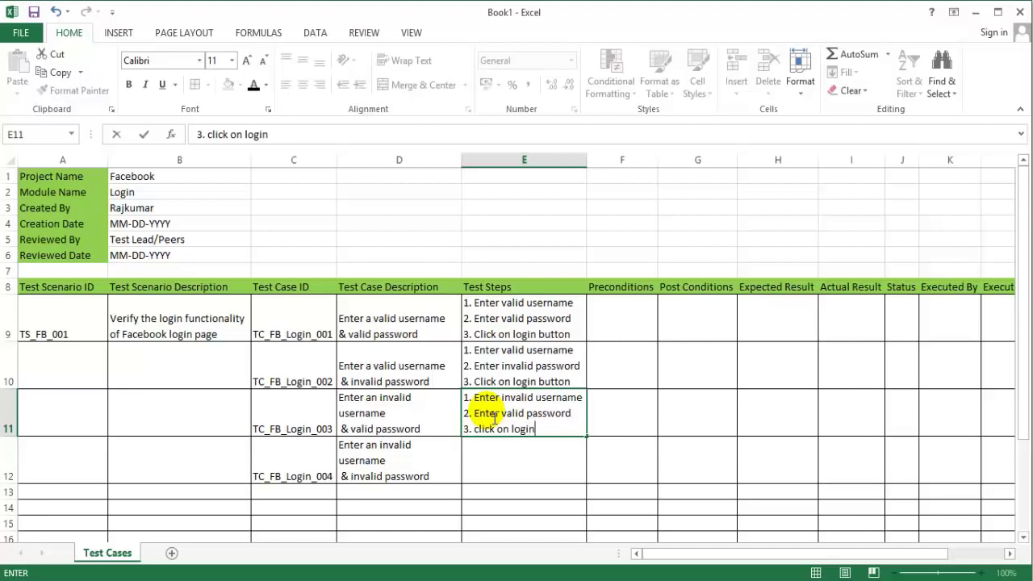
key(ctrl+Return)
key(Return)
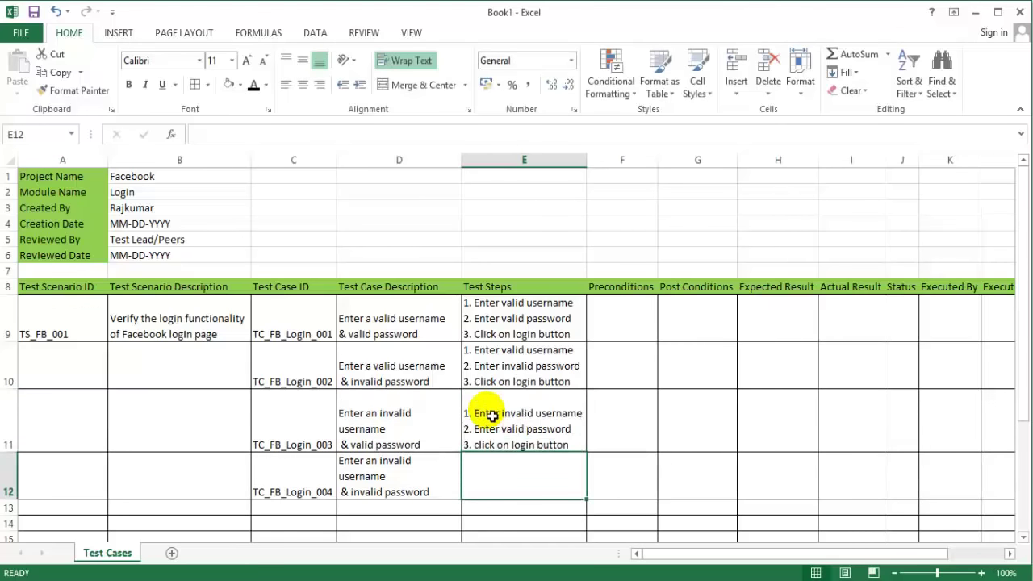
Step: Fill E12 with '1. Enter invalid username', '2. Enter invalid password', '3. click on login button'
text(1)
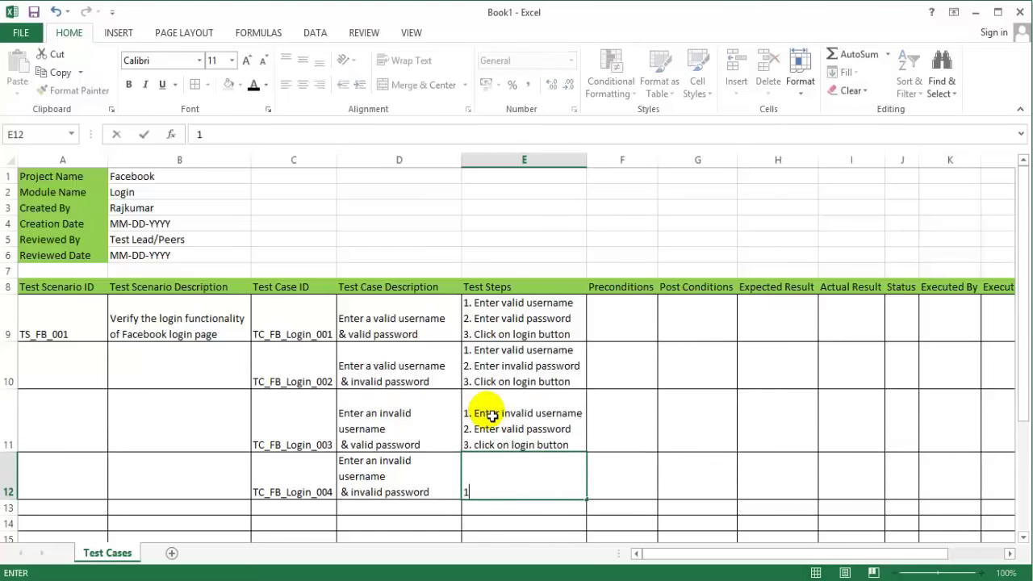
text(. Enter v)
key(BackSpace)
text(invalid userna)
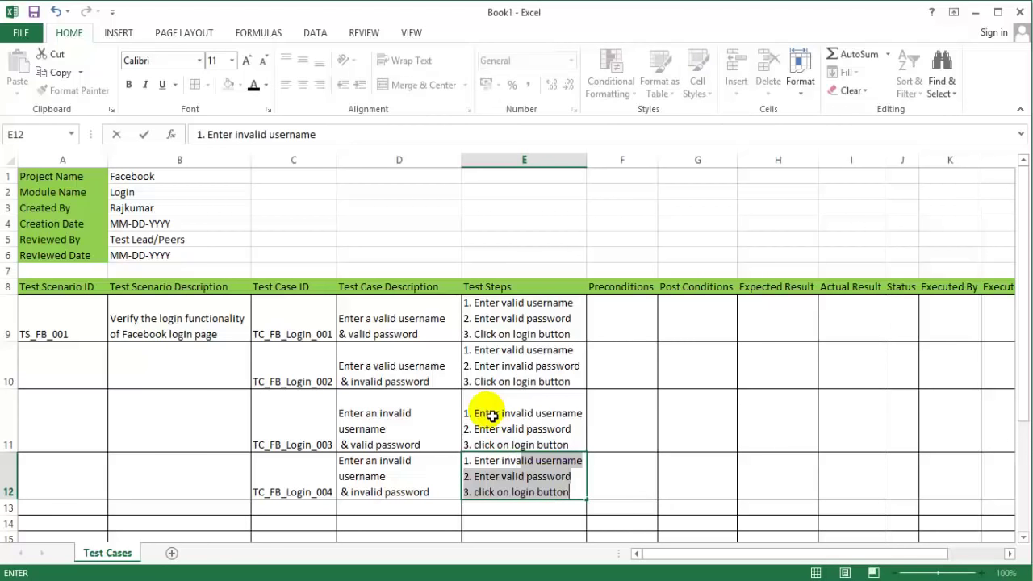
text(me)
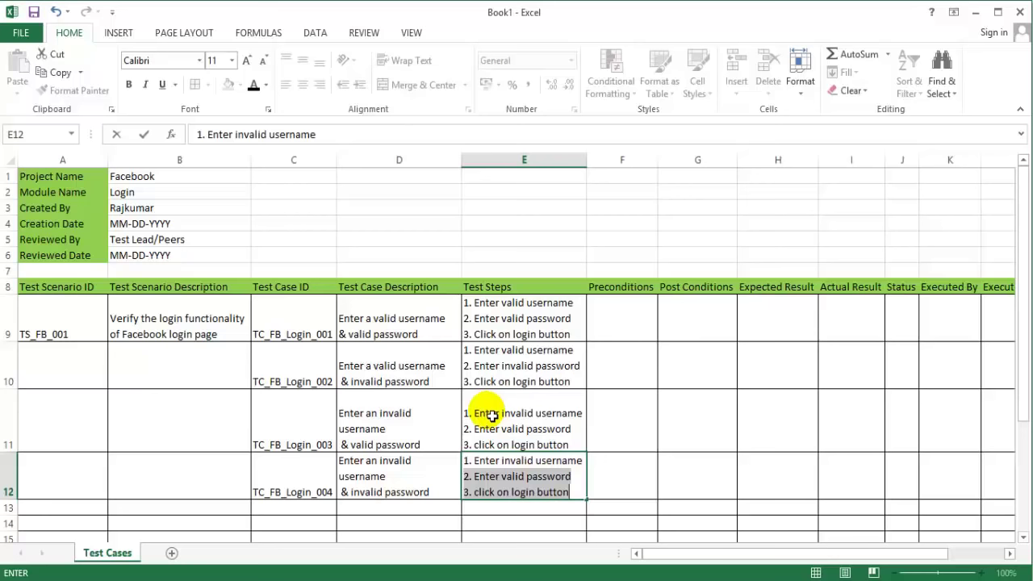
key(alt+Return)
text(2. Enter in)
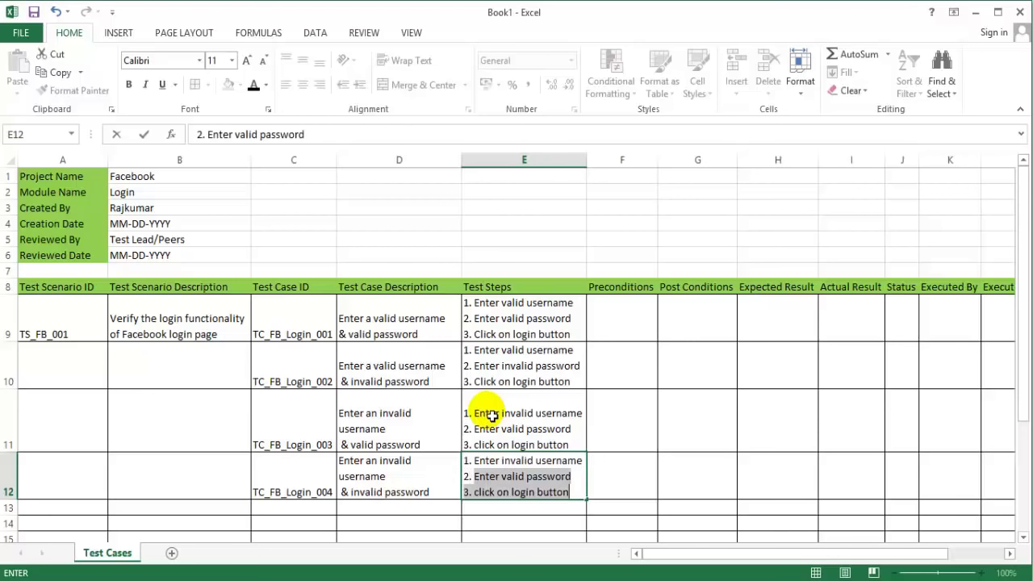
text(valid)
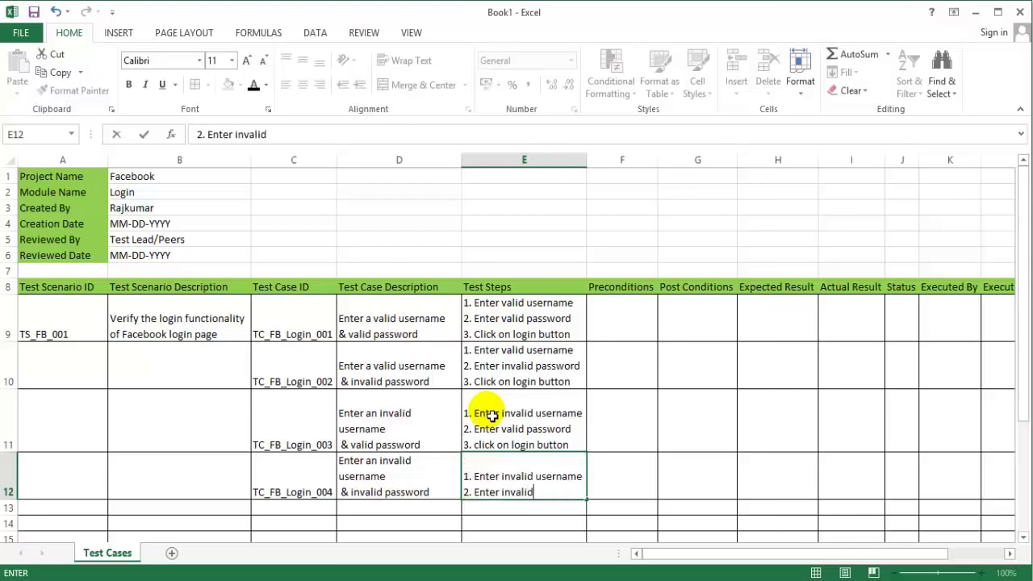
text( password)
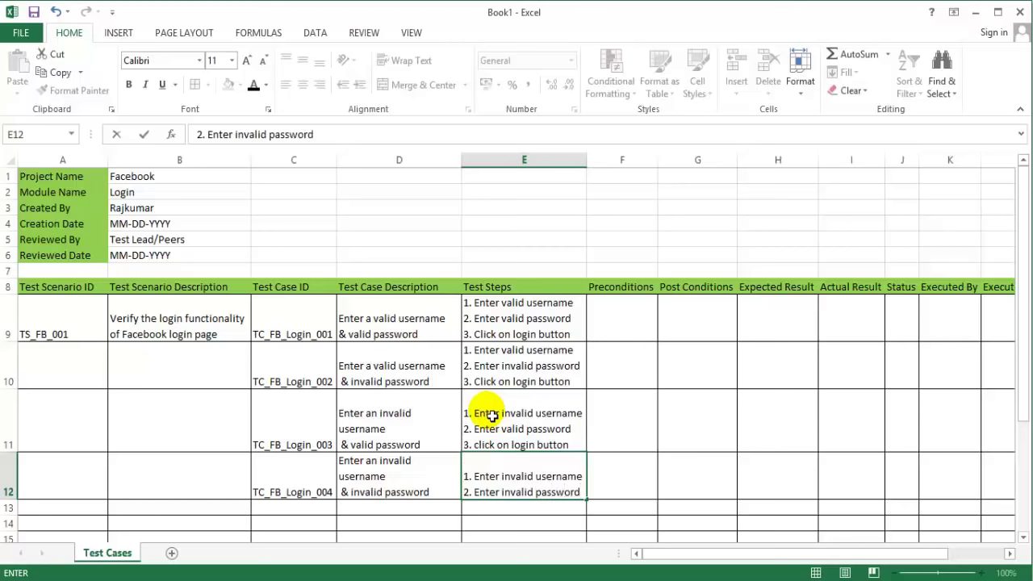
key(alt+Return)
text(3.)
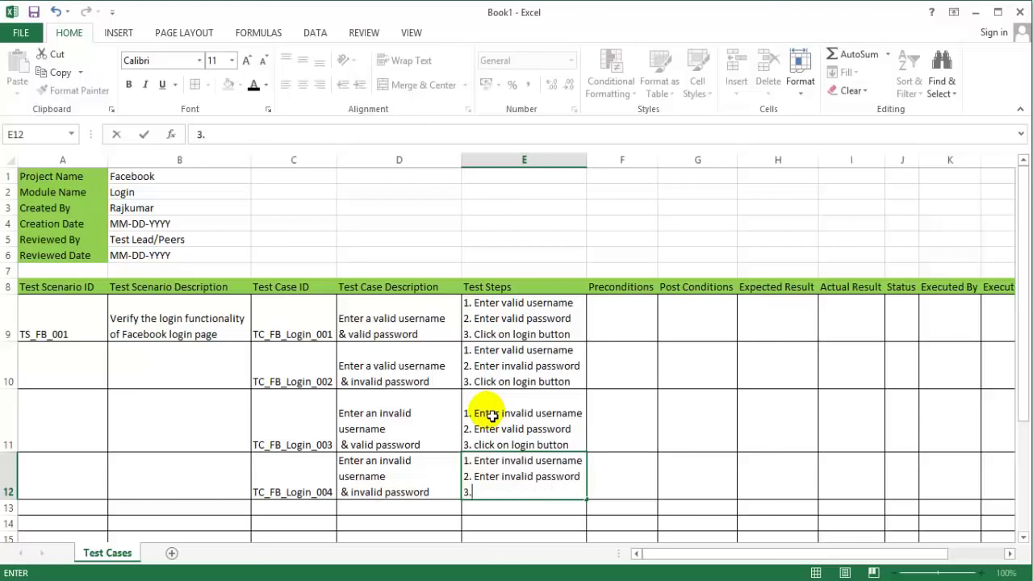
text( click on login button)
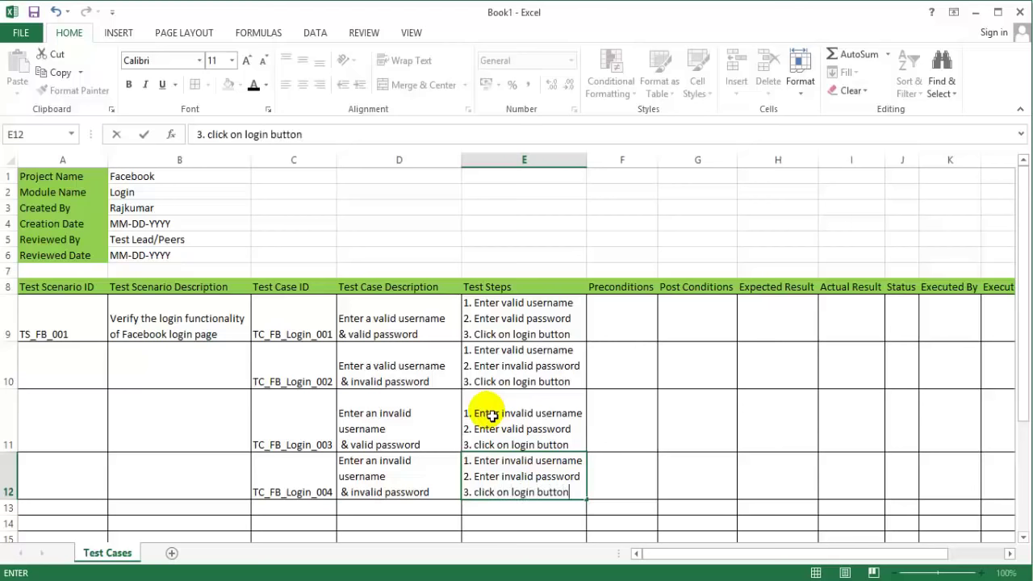
key(Return)
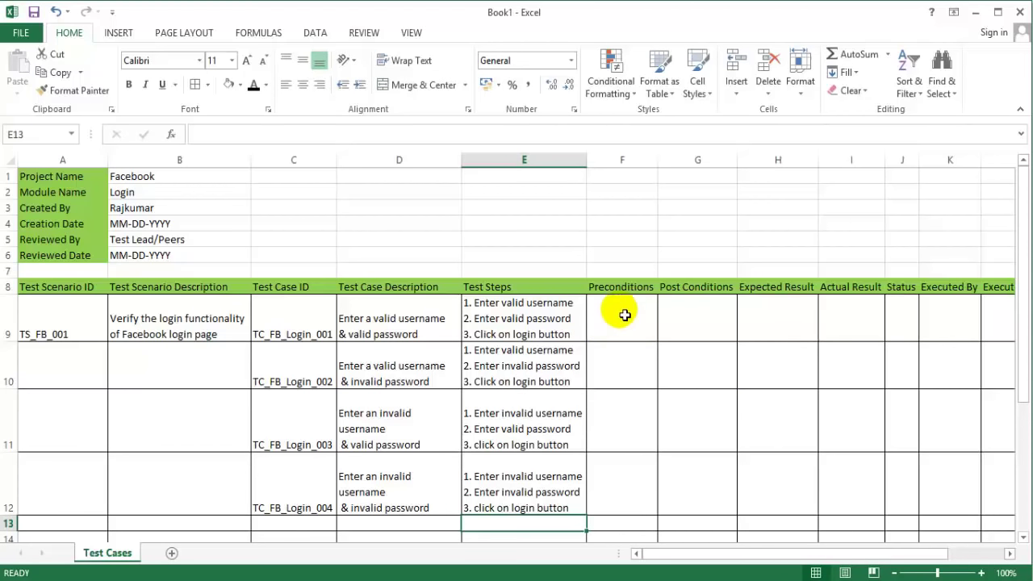
Step: Enter 'Valid URL' and 'Test Data' on two lines in Preconditions cell F9
click(624, 314)
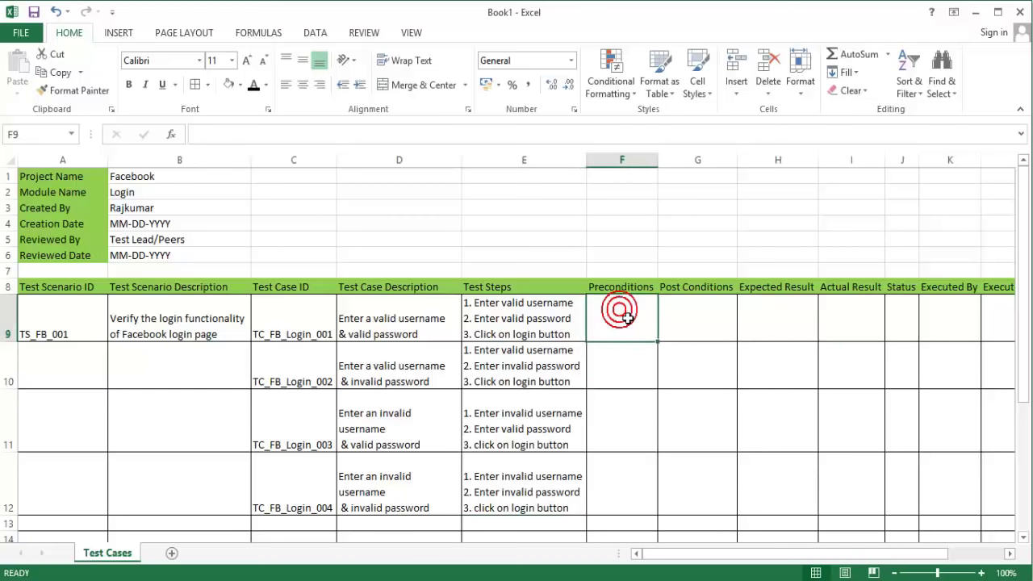
text(Valid )
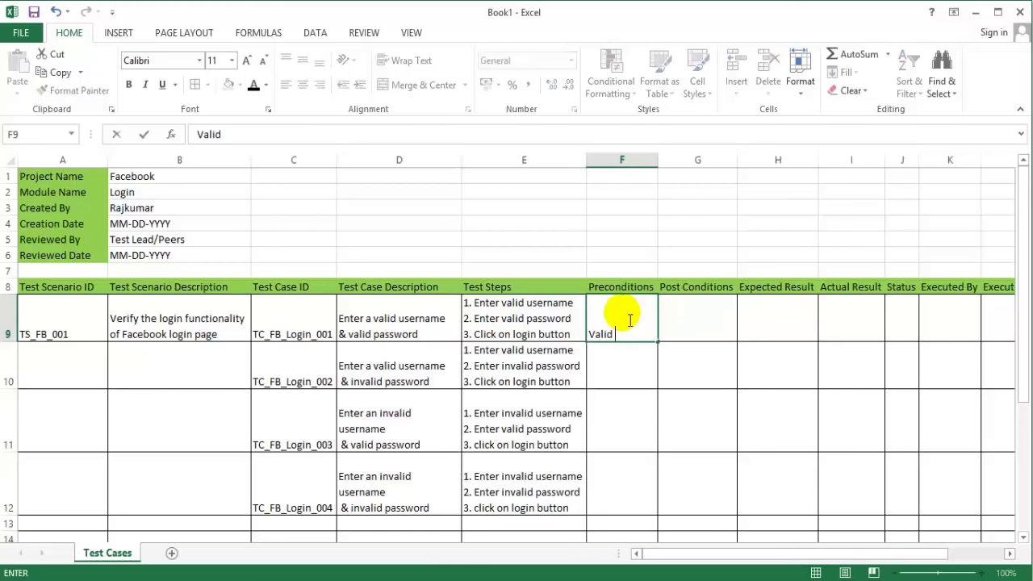
text(username)
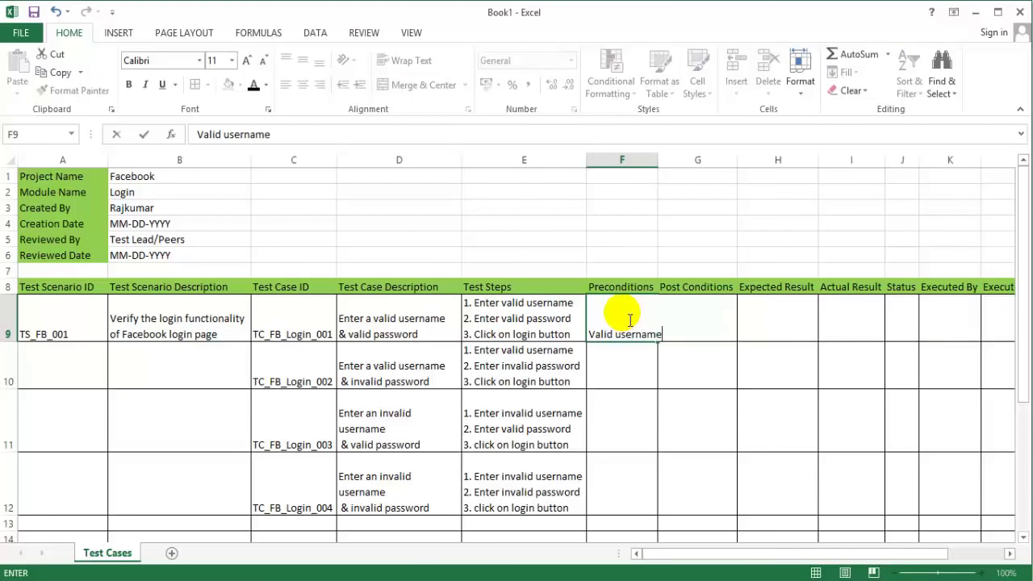
key(BackSpace)
key(BackSpace)
key(BackSpace)
key(BackSpace)
key(BackSpace)
key(BackSpace)
key(BackSpace)
key(BackSpace)
text(UR)
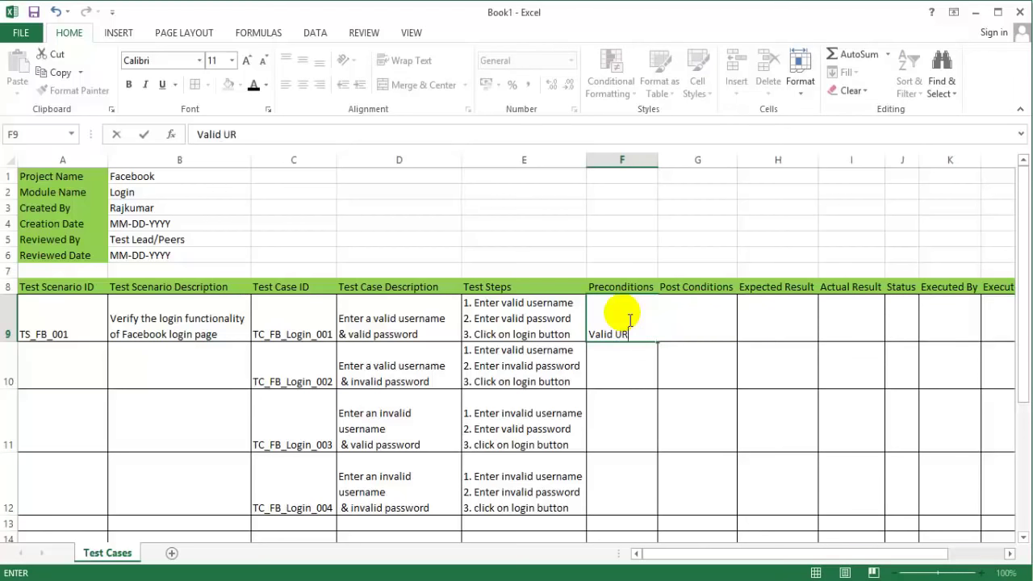
text(L)
key(alt+Return)
text(T)
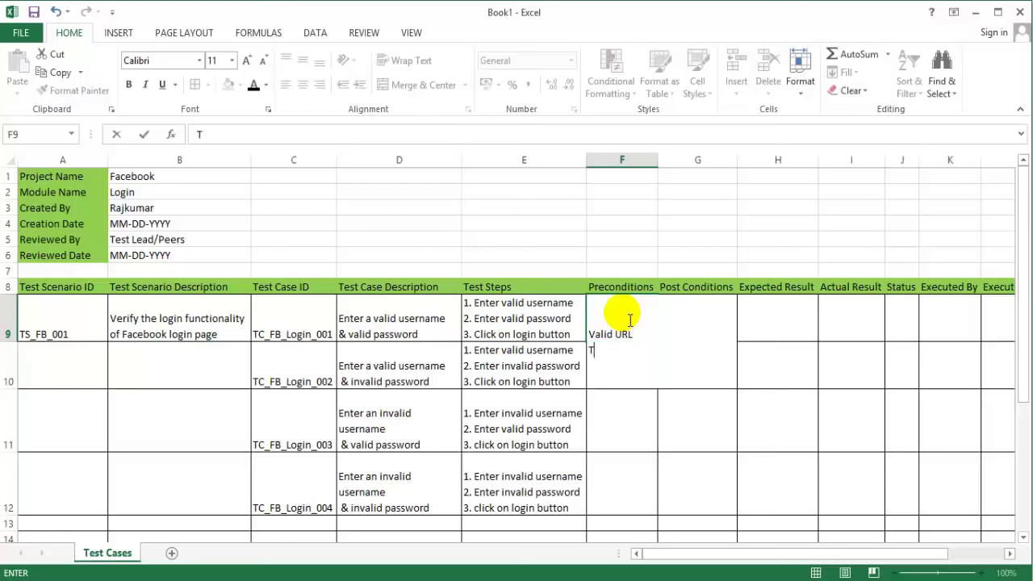
text(est Data)
key(Return)
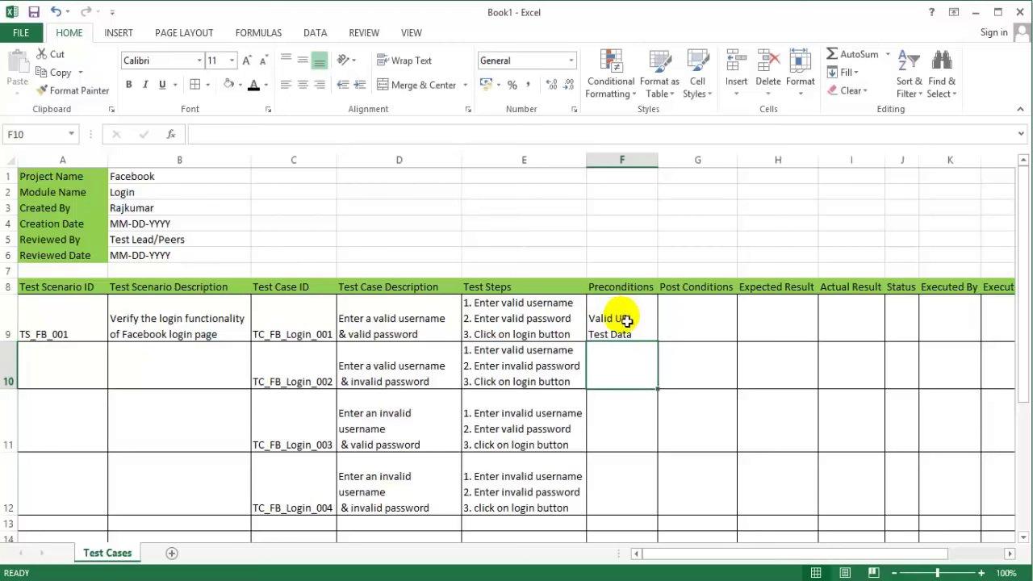
click(627, 320)
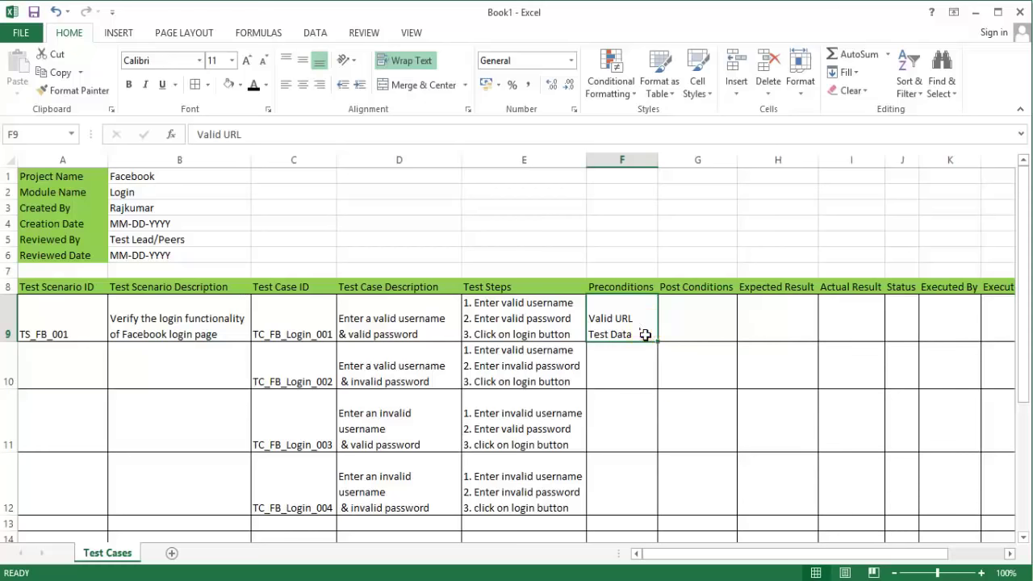
Step: Insert a column before Post Conditions and give it the header 'Test Data' in G8
click(697, 160)
right_click(698, 160)
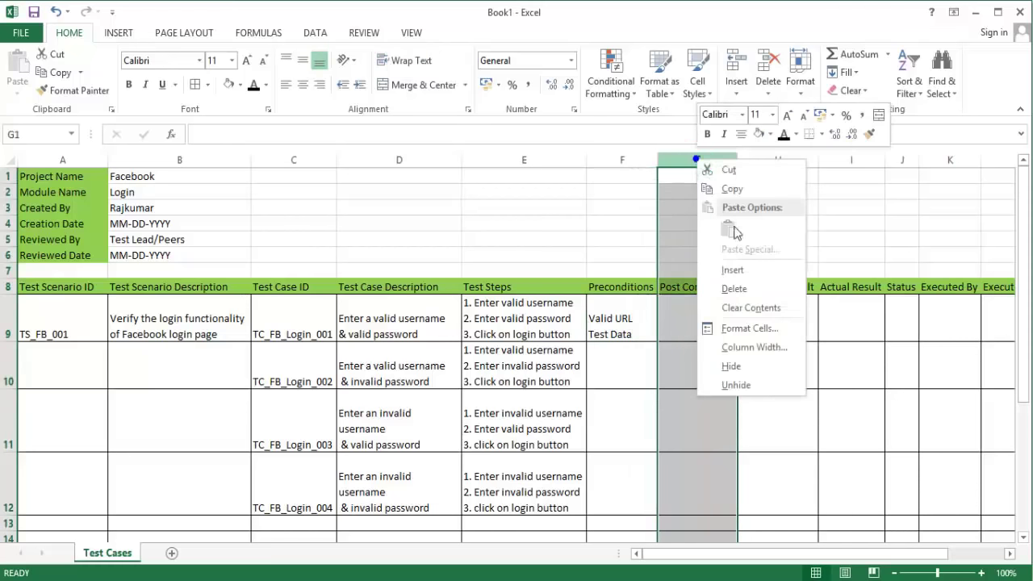
click(734, 267)
click(708, 286)
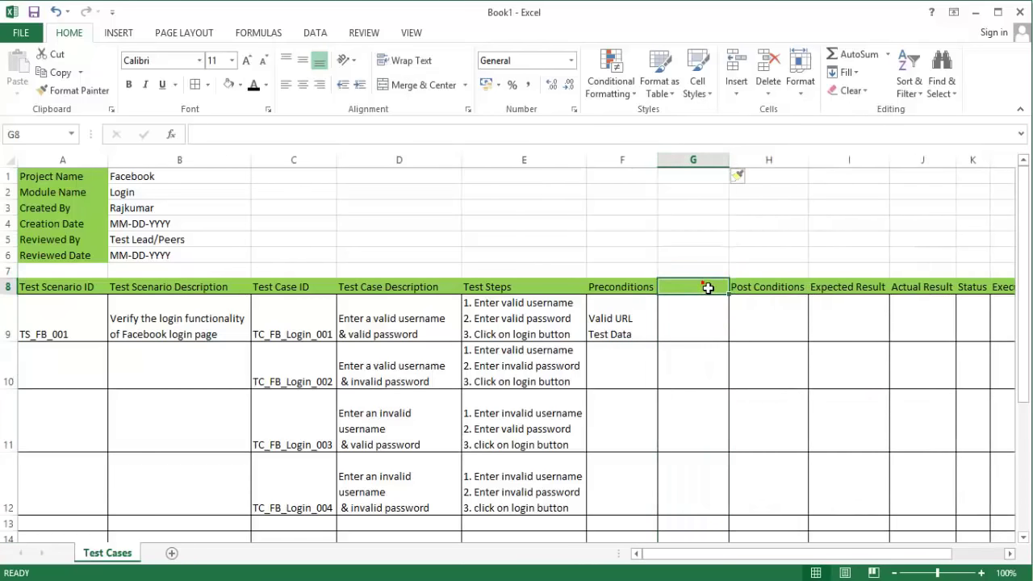
text(Test Data)
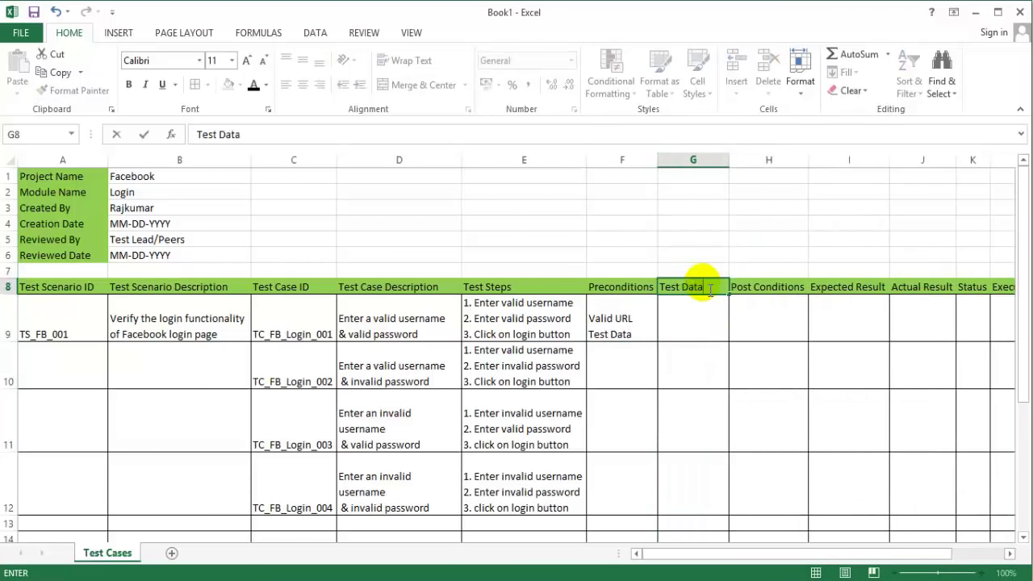
key(Return)
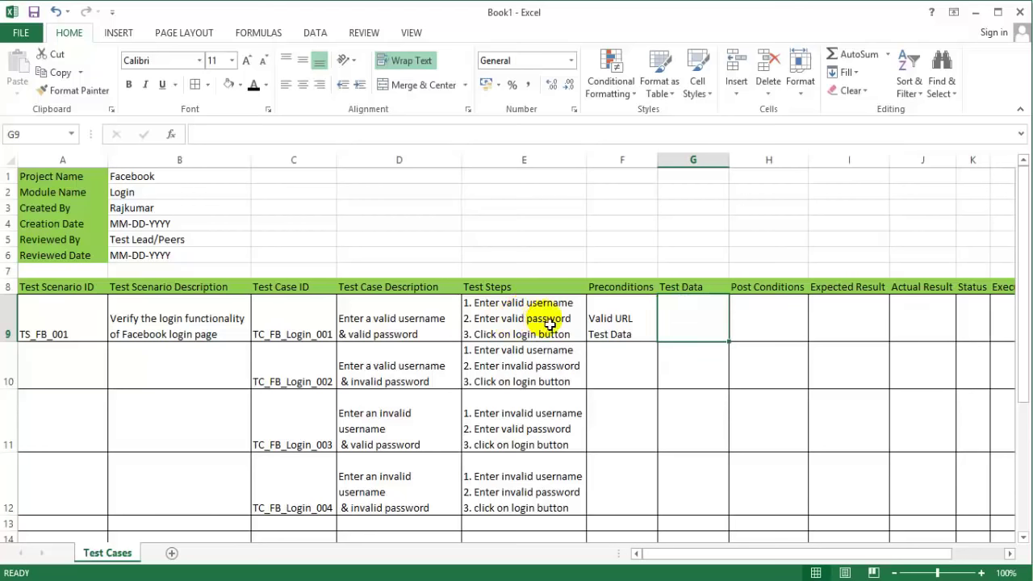
Step: Enter a sample username e-mail and the sample password on two lines in G9
click(701, 329)
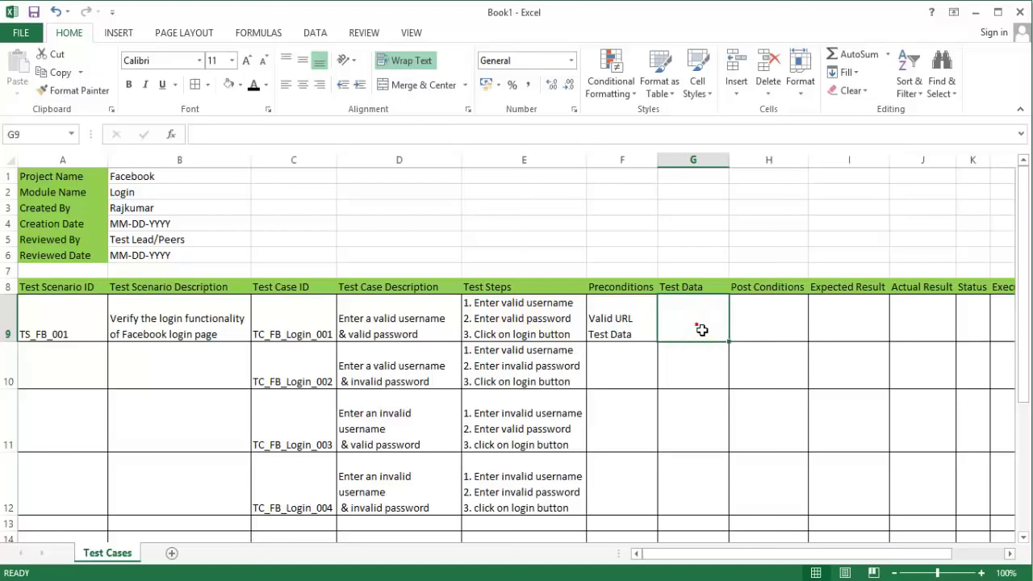
double_click(701, 329)
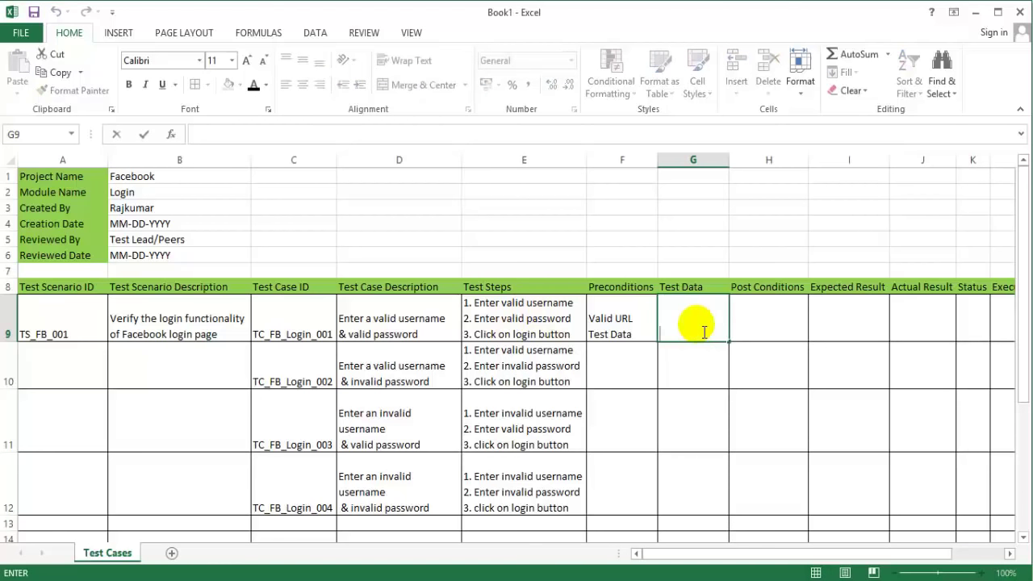
text(username)
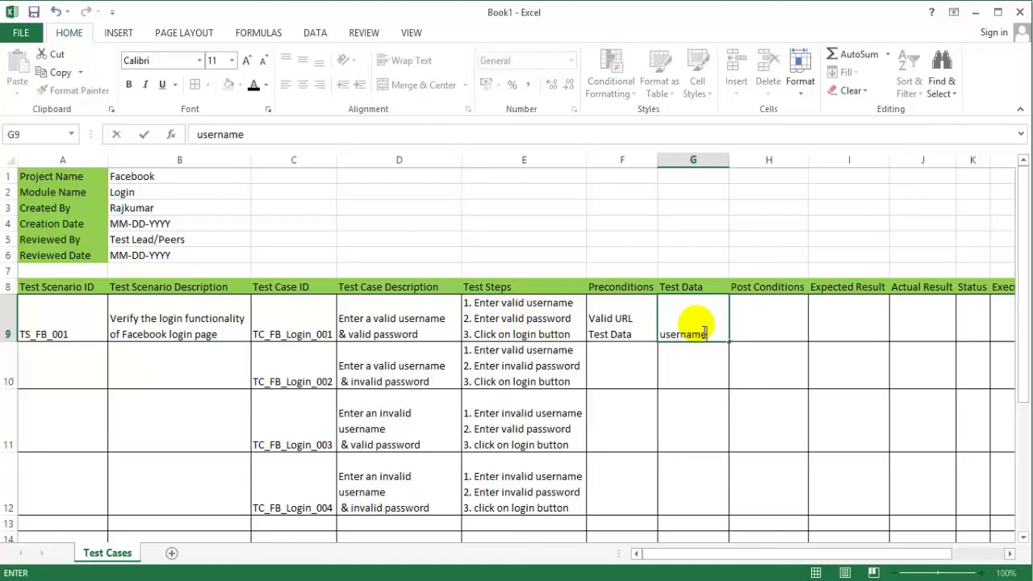
text(: xxxxxx)
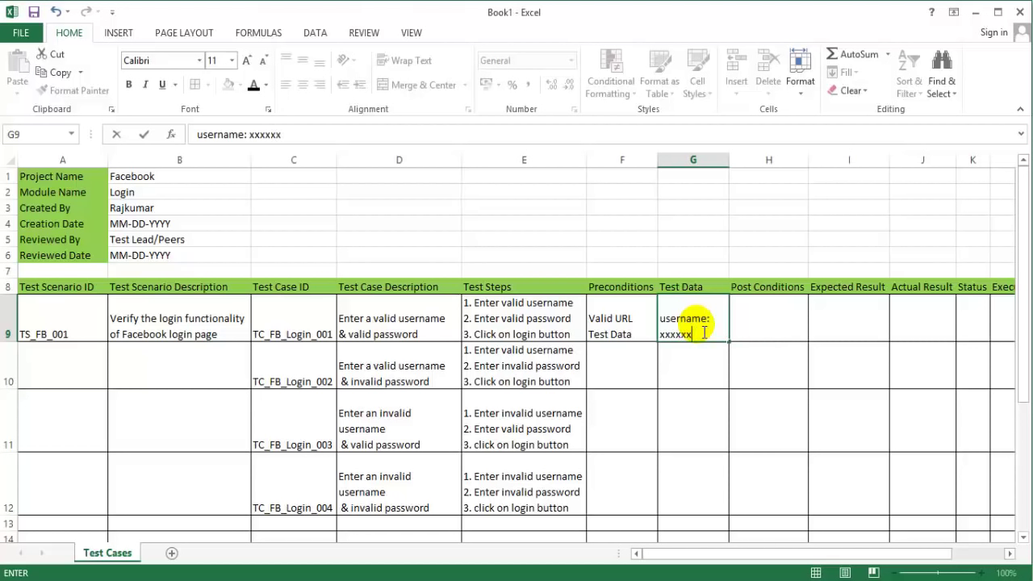
text(@)
text(ail.com)
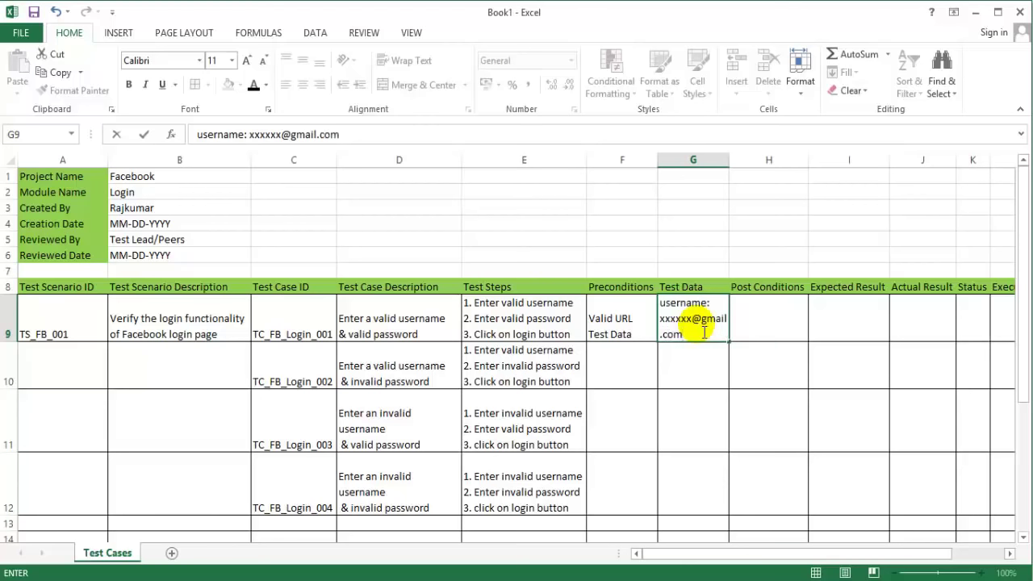
key(alt+Return)
text(passwo)
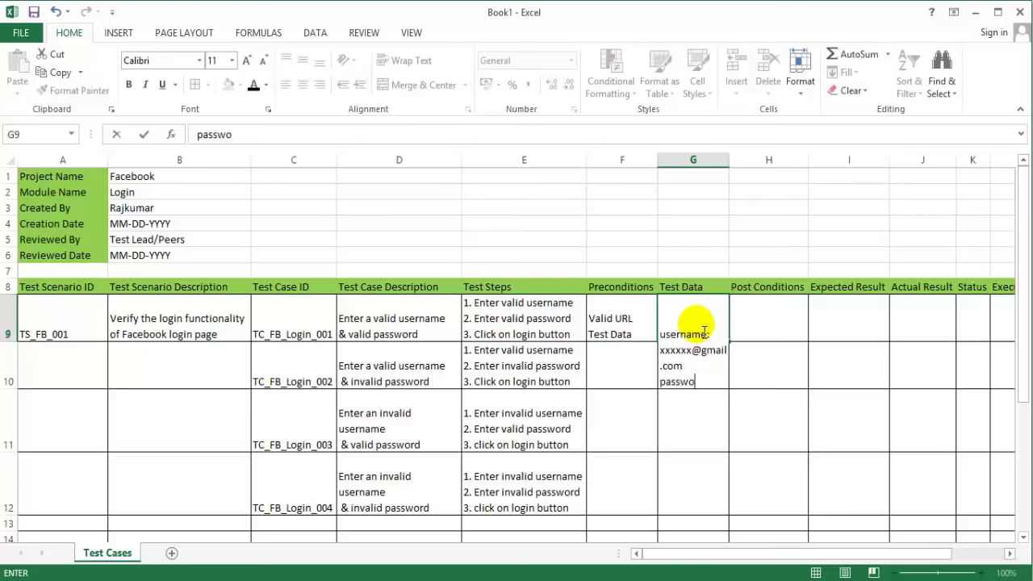
text(rd: P@ssw0rd)
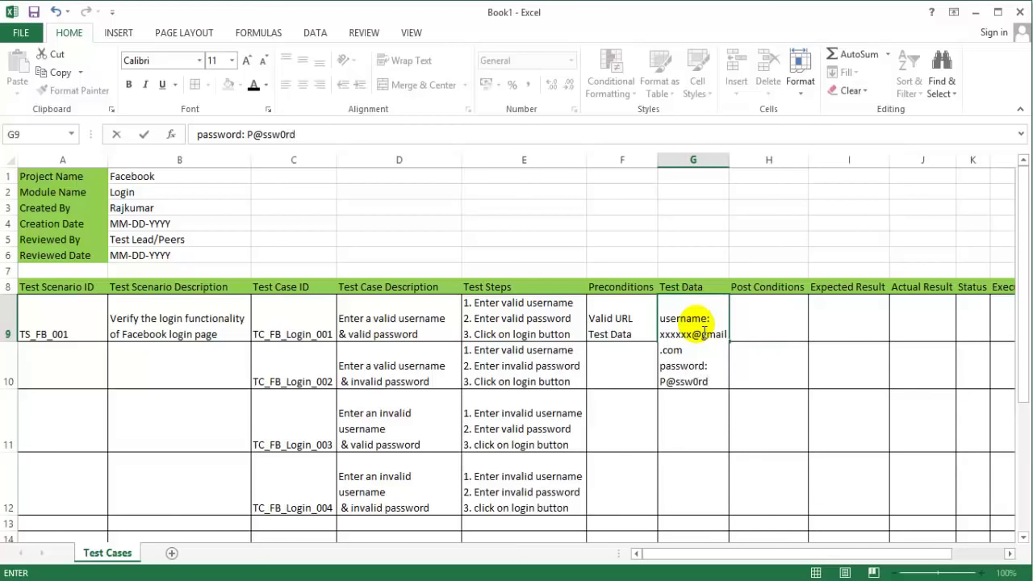
key(Return)
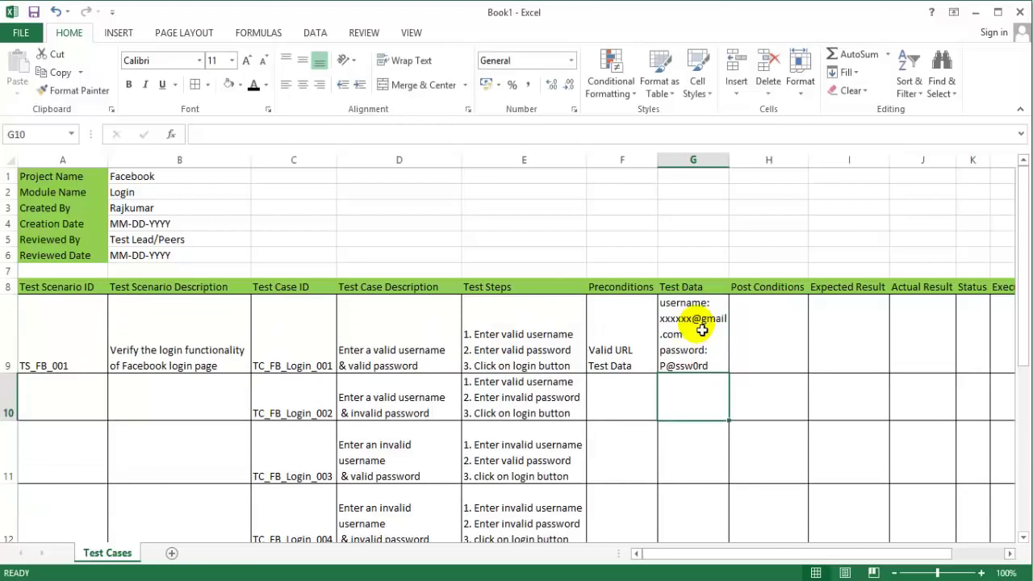
Step: Widen column G, replace G9's username placeholder with 'facebook', and resize row 9 to fit
drag(731, 171, 772, 171)
click(707, 358)
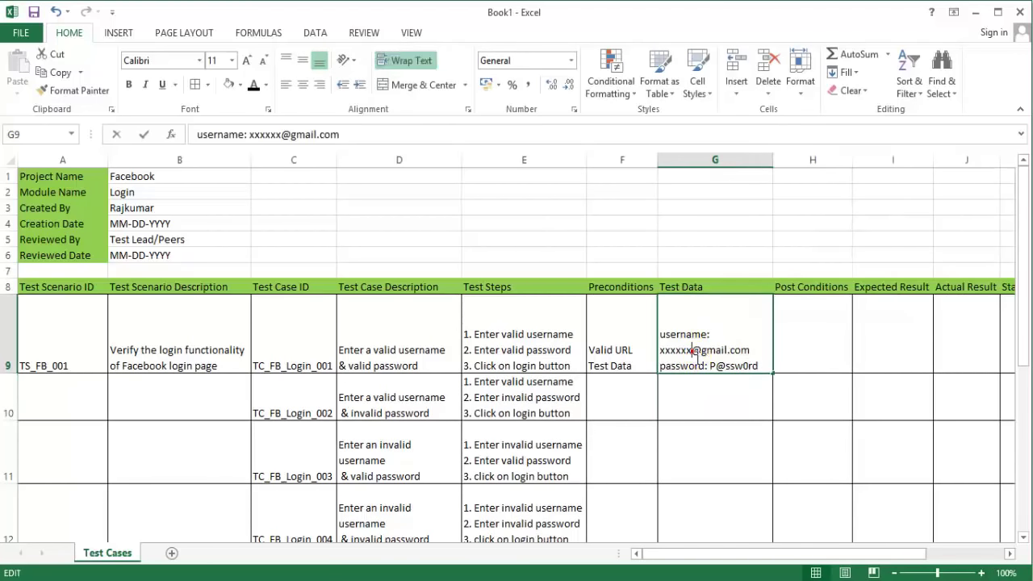
double_click(689, 350)
double_click(678, 350)
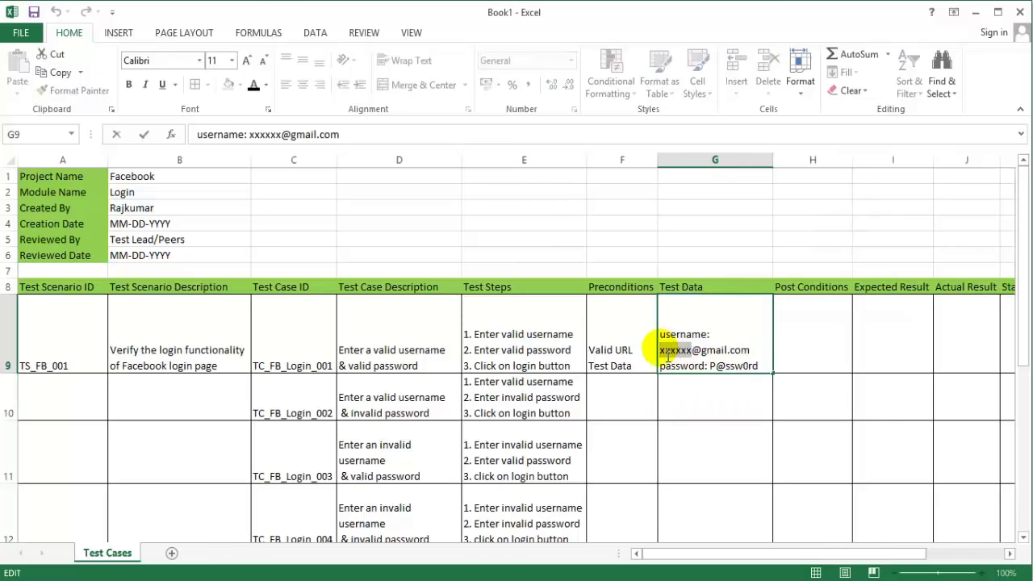
text(facebook)
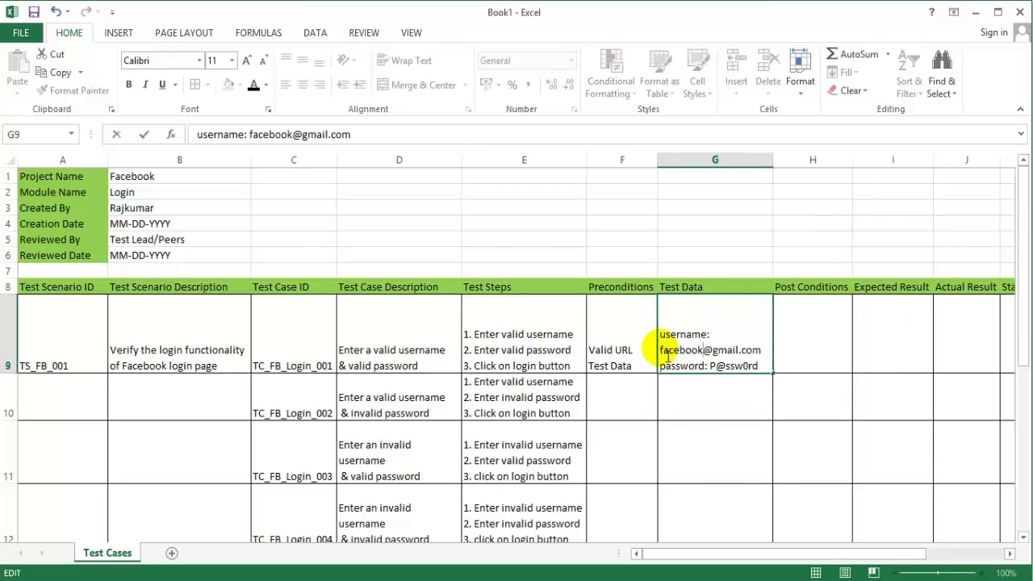
click(805, 349)
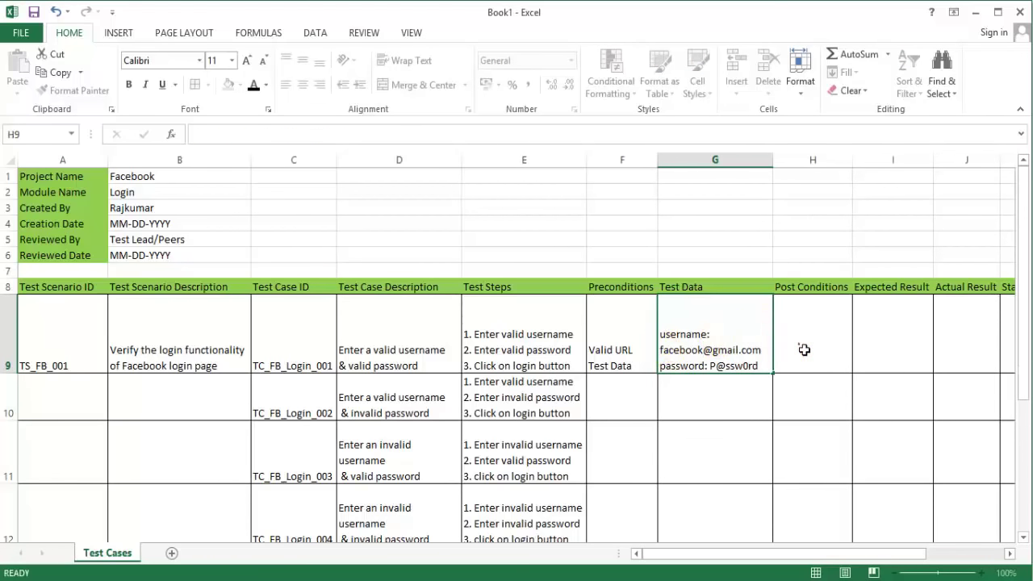
drag(804, 350, 790, 408)
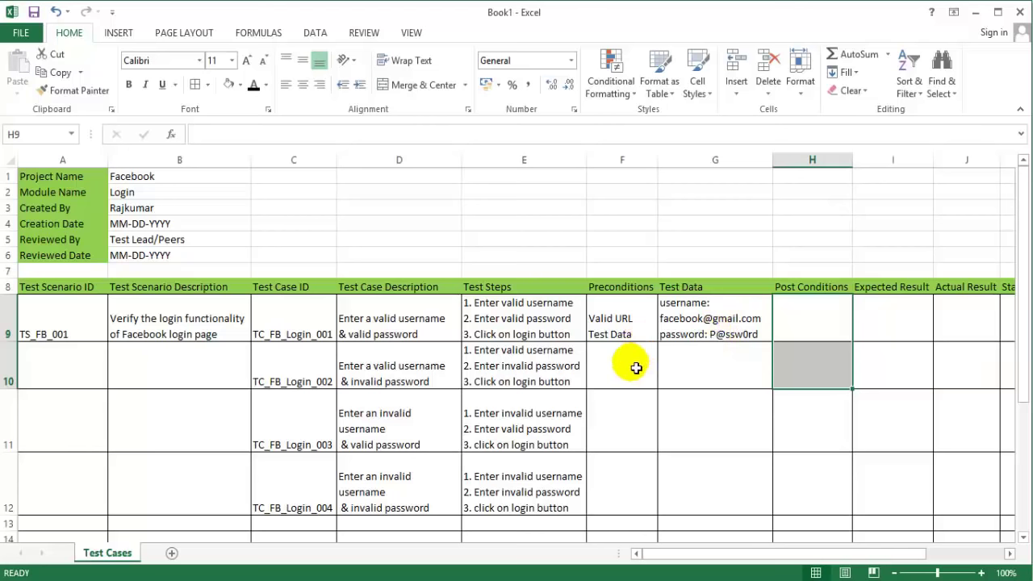
Step: Paste the 'Valid URL / Test Data' preconditions into F10, F11 and F12
click(636, 368)
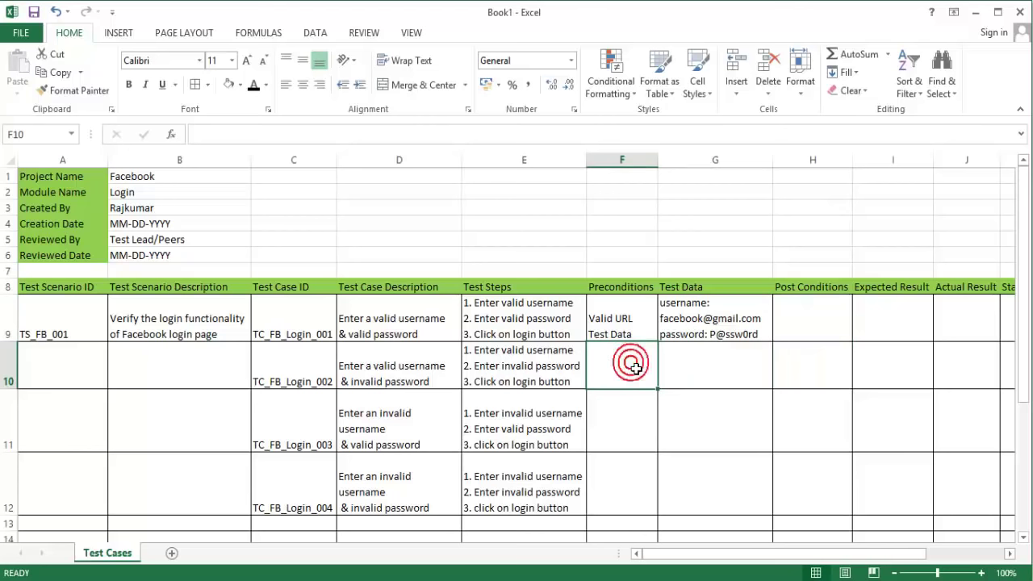
text(Valid URL Test Data)
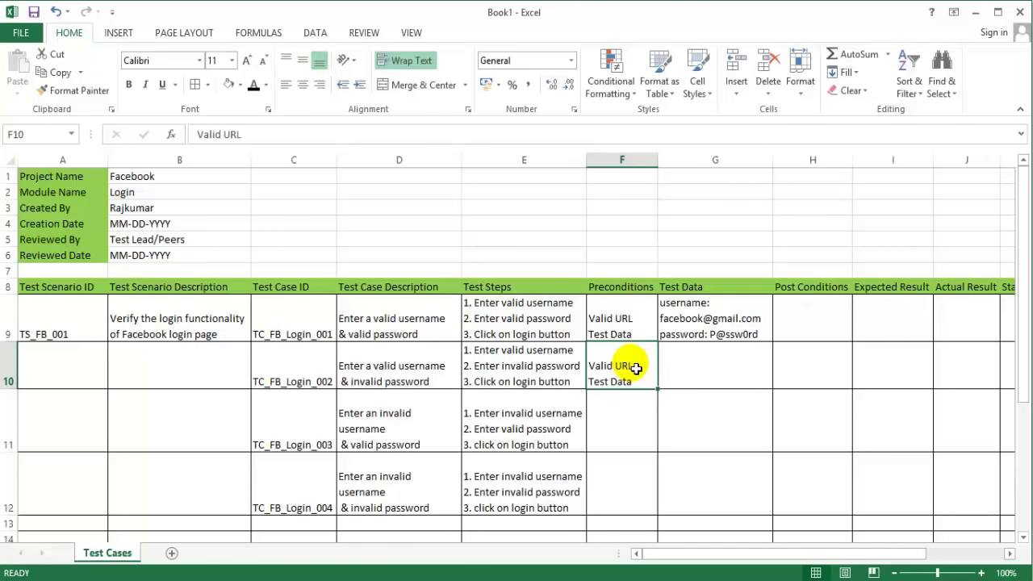
click(631, 400)
text(Valid URL Test Data)
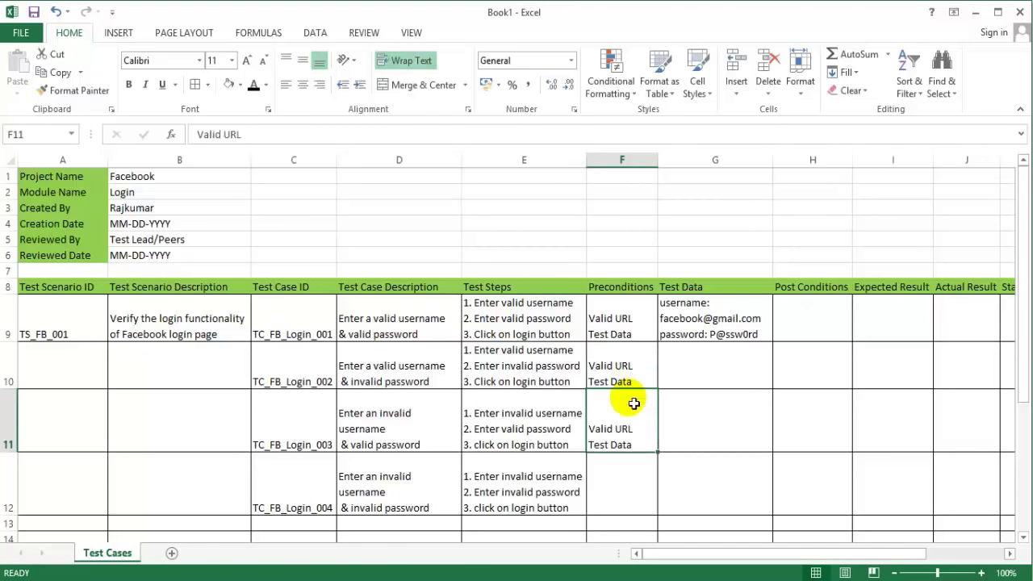
click(609, 487)
text(Valid URL Test Data)
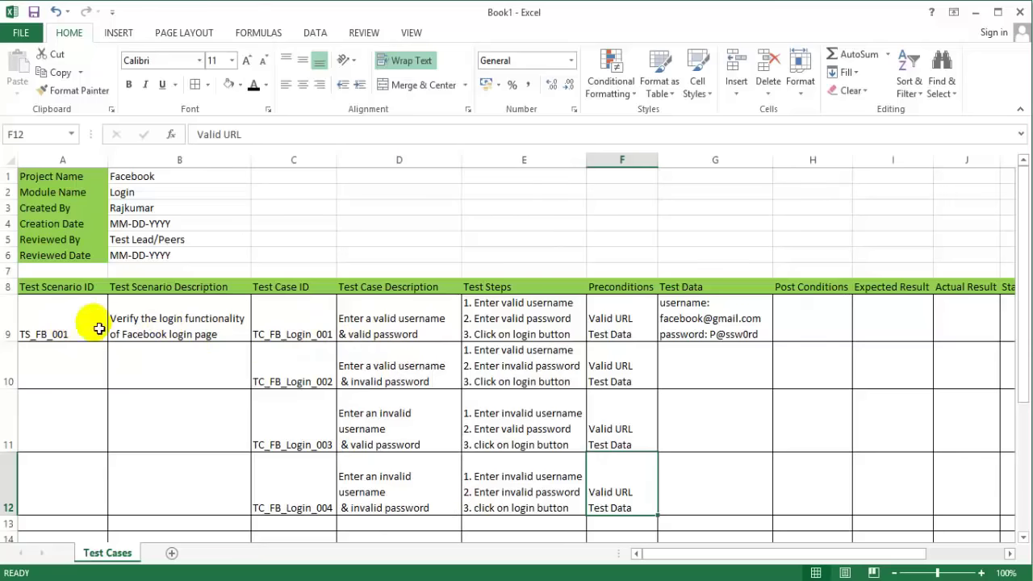
Step: Copy TS_FB_001 and its scenario description from row 9 into rows 10, 11 and 12
drag(93, 323, 147, 320)
key(ctrl+c)
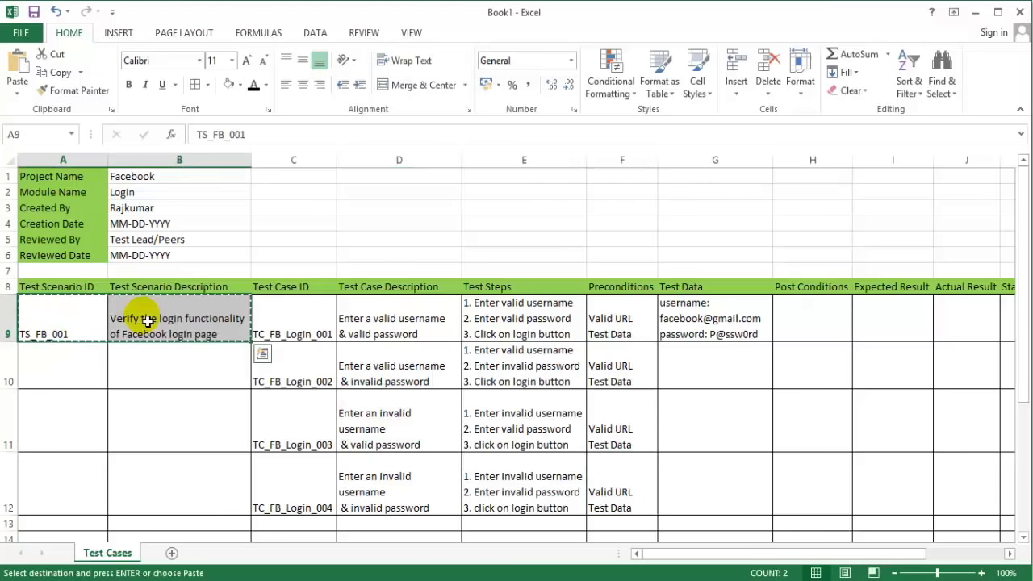
click(65, 371)
key(ctrl+v)
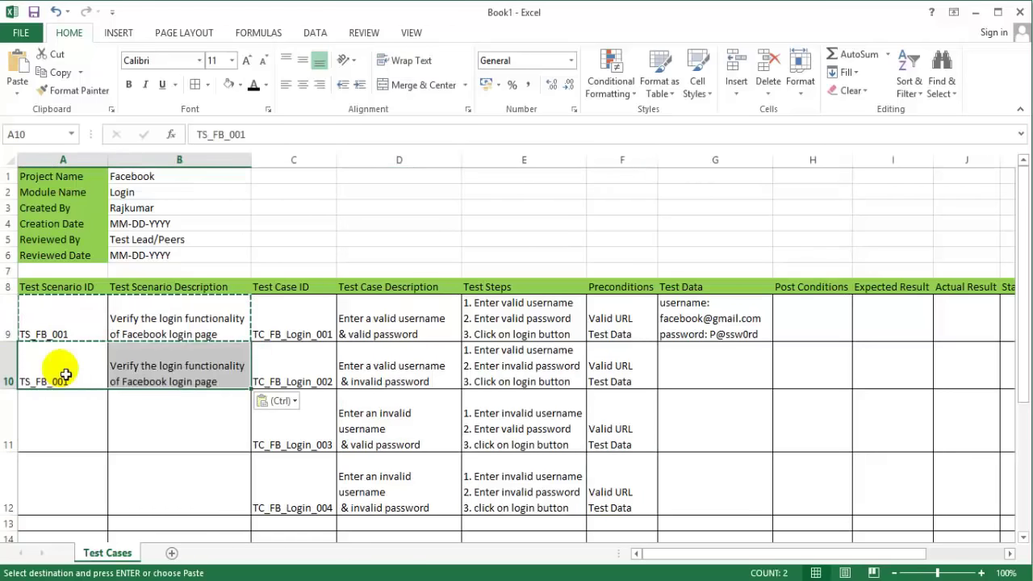
click(57, 415)
key(ctrl+v)
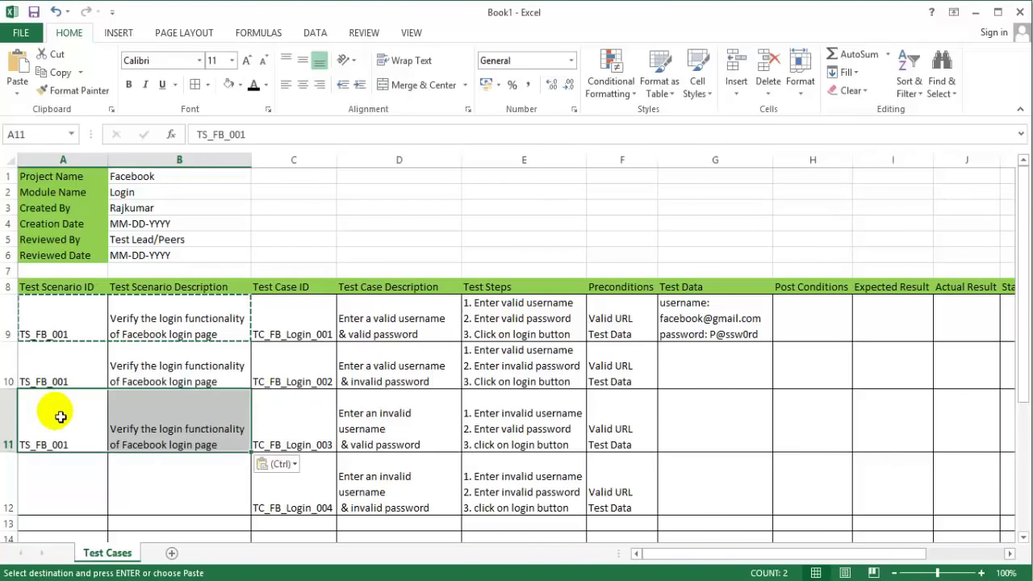
click(64, 483)
key(ctrl+v)
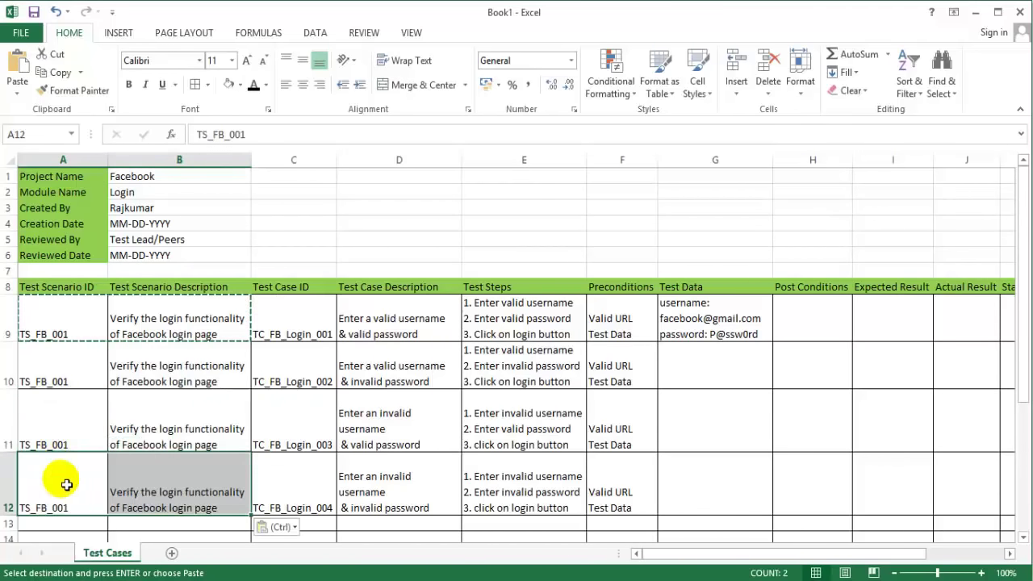
click(722, 371)
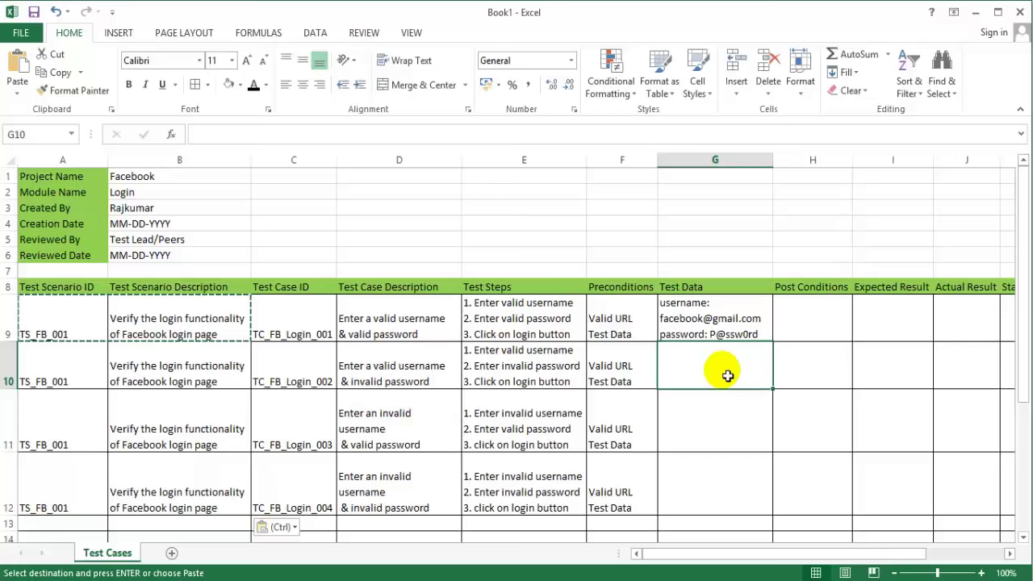
double_click(727, 375)
Step: Paste G9's test data into G10 and replace the password value with the placeholder 'xxxxxx'
key(ctrl+v)
drag(729, 377, 730, 377)
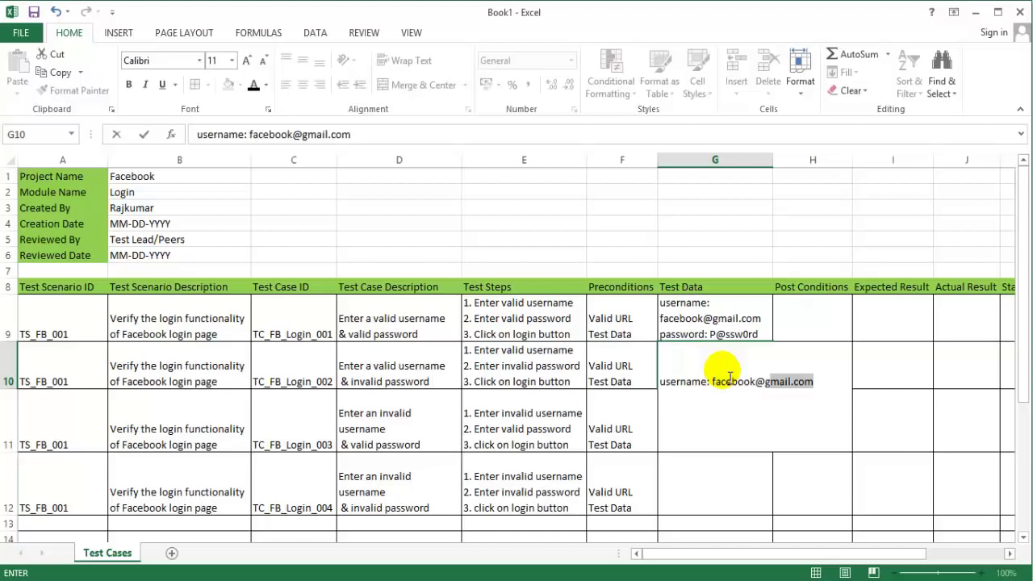
key(shift+Right)
key(shift+Right)
key(shift+Right)
key(shift+Right)
key(shift+Right)
key(shift+Right)
key(shift+Right)
key(shift+Right)
key(shift+Right)
key(shift+Right)
key(shift+Right)
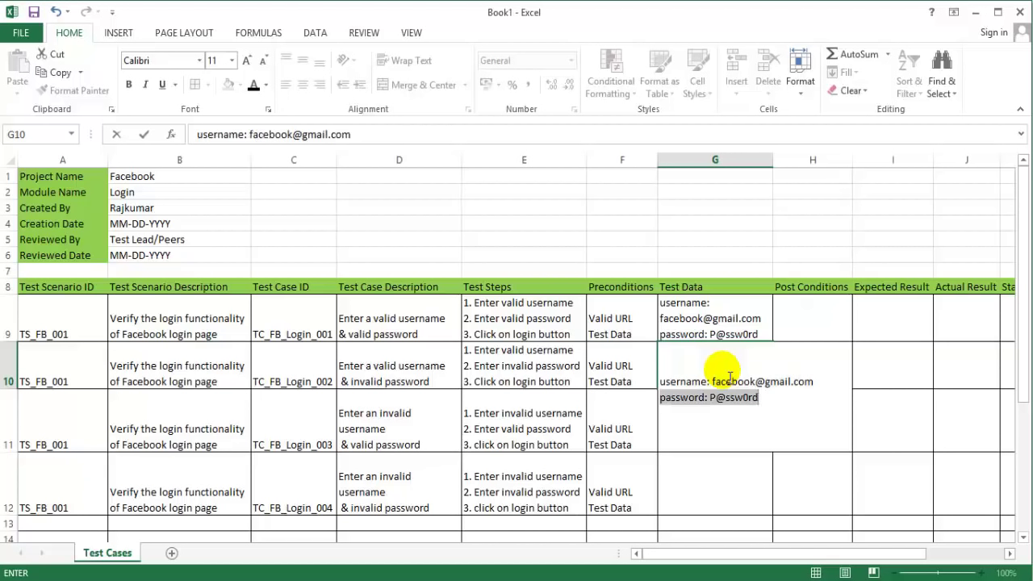
key(Delete)
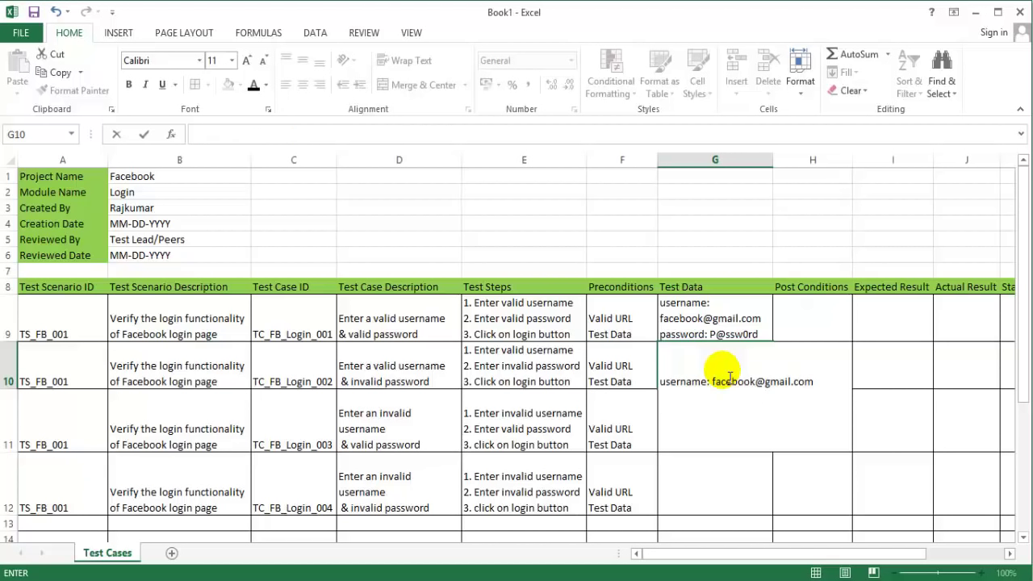
key(ctrl+z)
text(pa)
key(BackSpace)
key(ctrl+z)
key(shift+Right)
key(shift+Right)
key(shift+Right)
key(shift+Right)
key(shift+Right)
key(shift+Right)
key(shift+Right)
key(shift+Right)
key(shift+Right)
key(shift+Right)
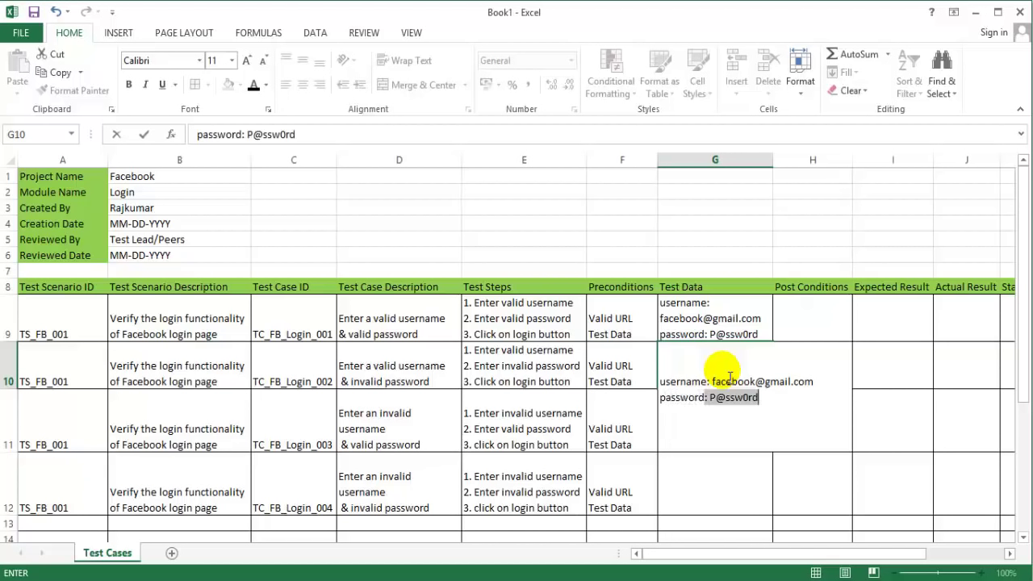
key(shift+Right)
text(xxxxxx)
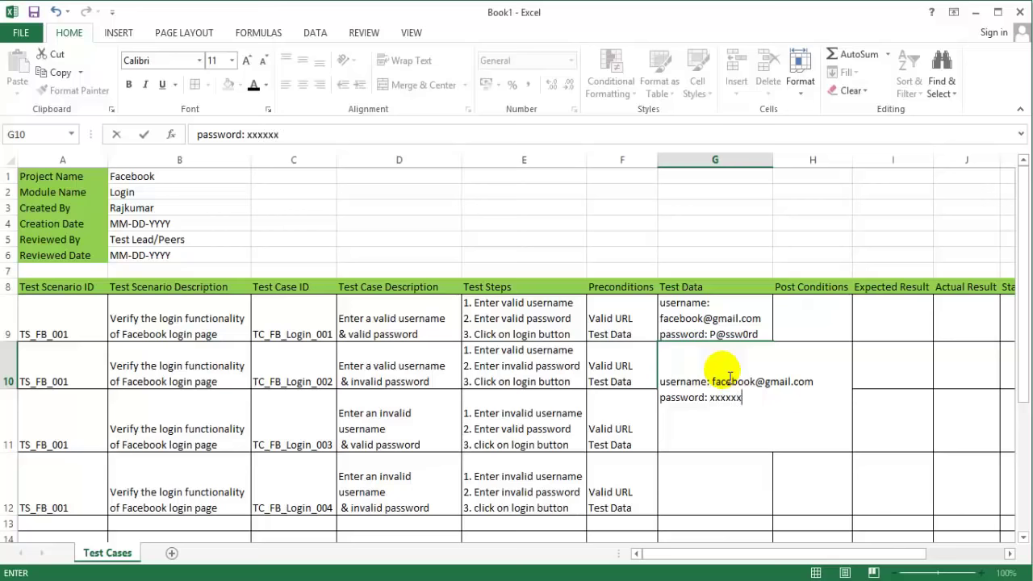
key(Tab)
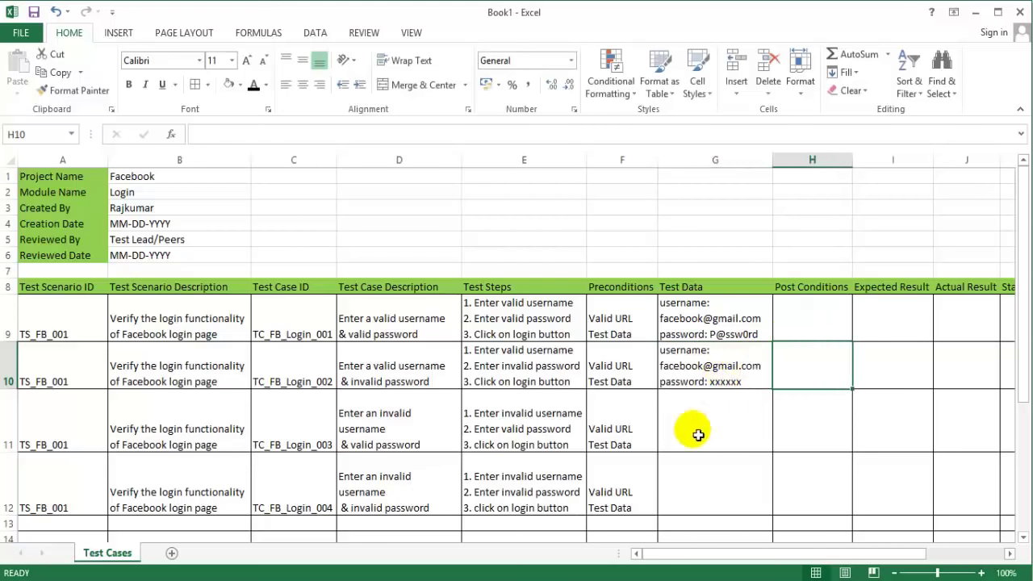
click(696, 436)
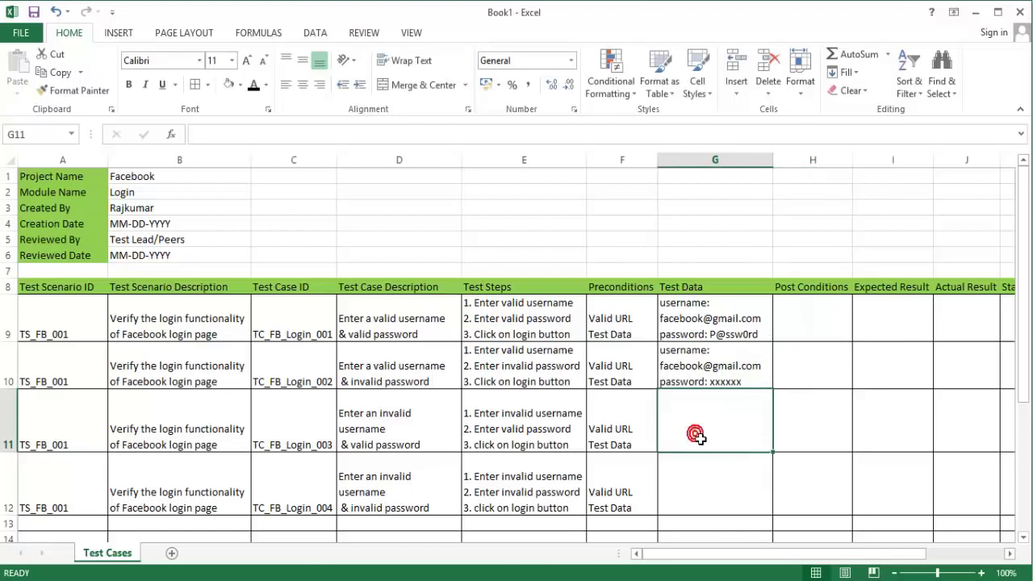
Step: Enter a placeholder invalid username e-mail and the sample valid password on two lines in G11
text(usern)
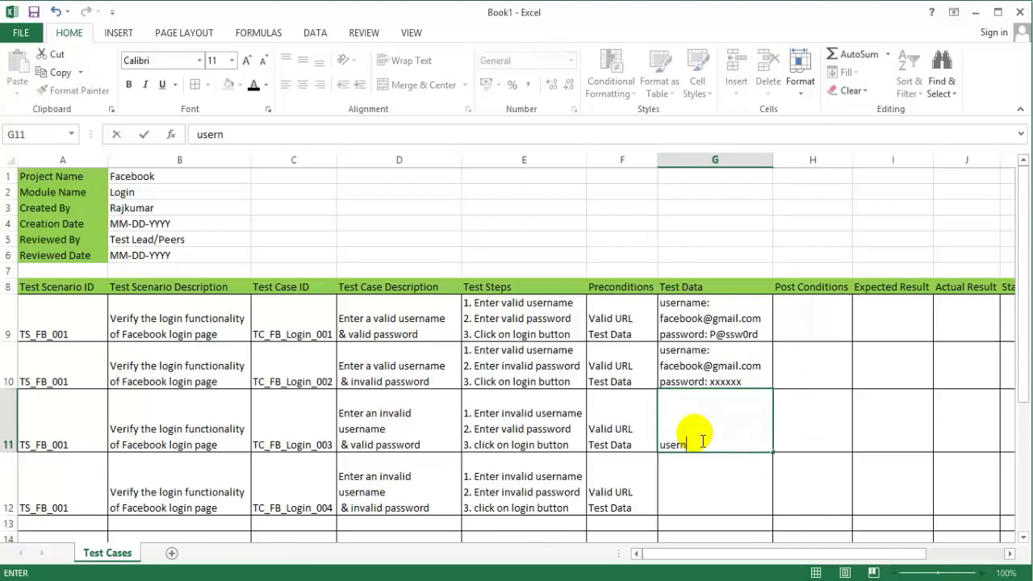
text(ame:)
text(xxxxx)
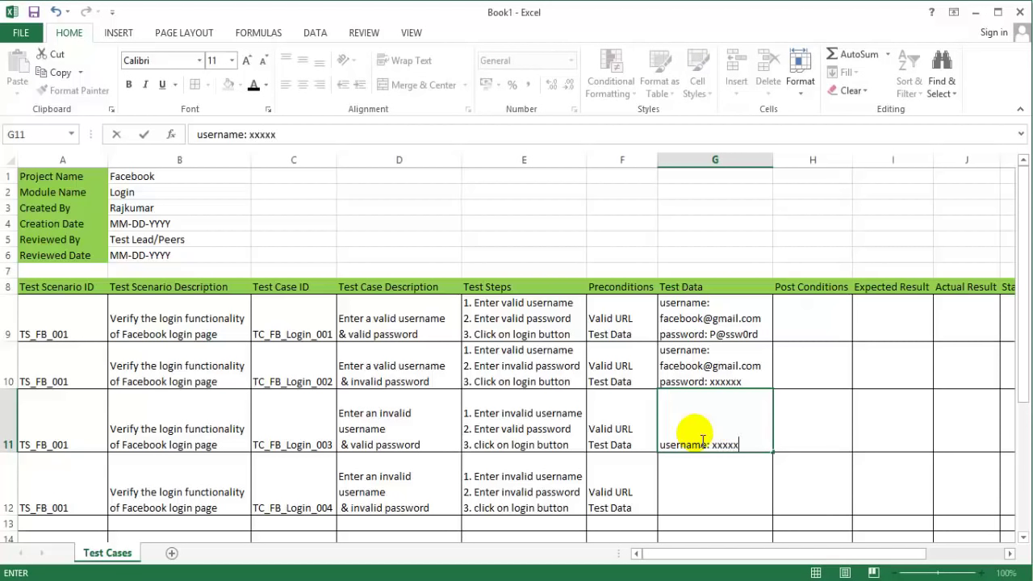
text(@gmail.com)
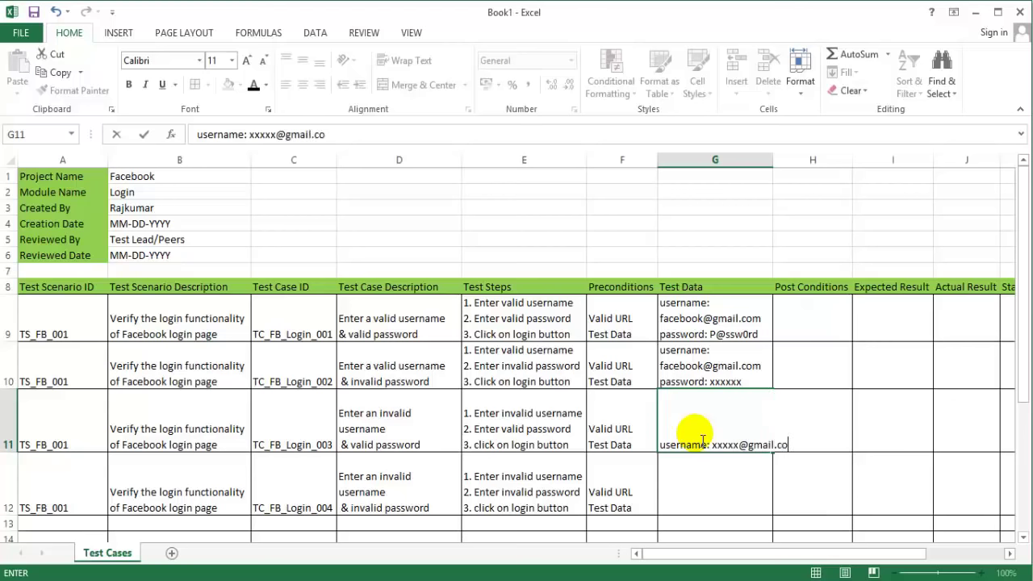
key(ctrl+Return)
click(699, 437)
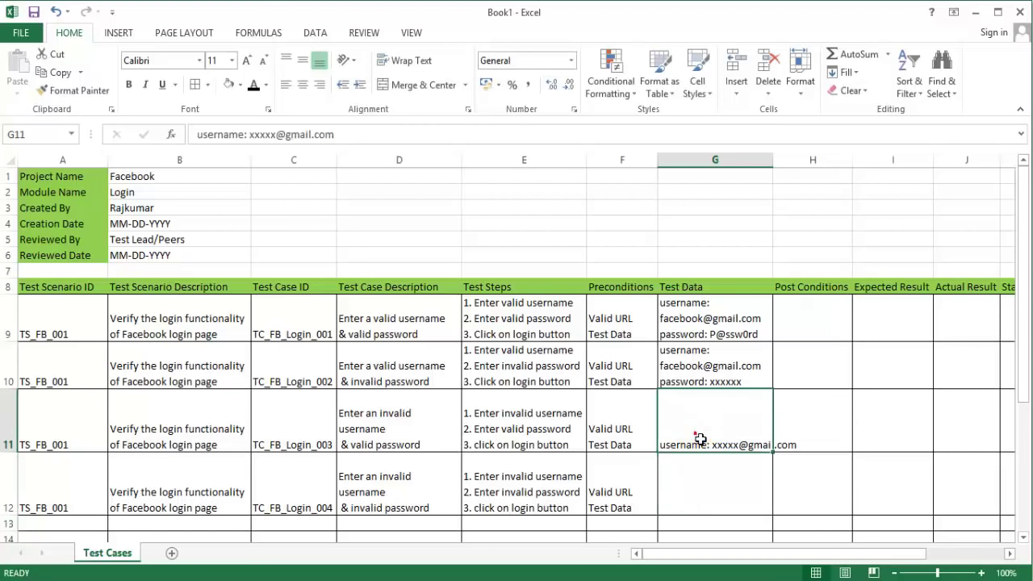
double_click(701, 439)
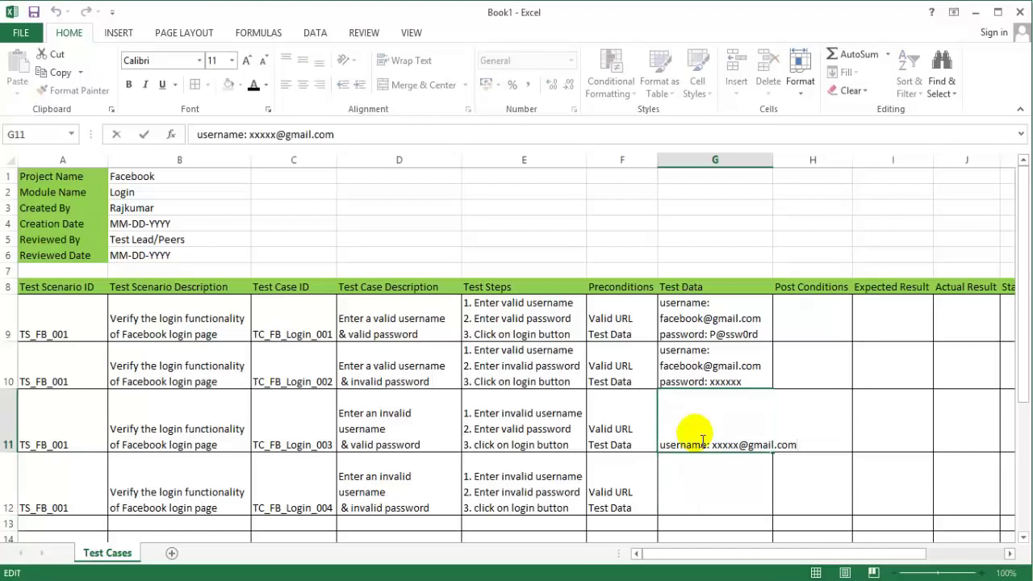
key(alt+Return)
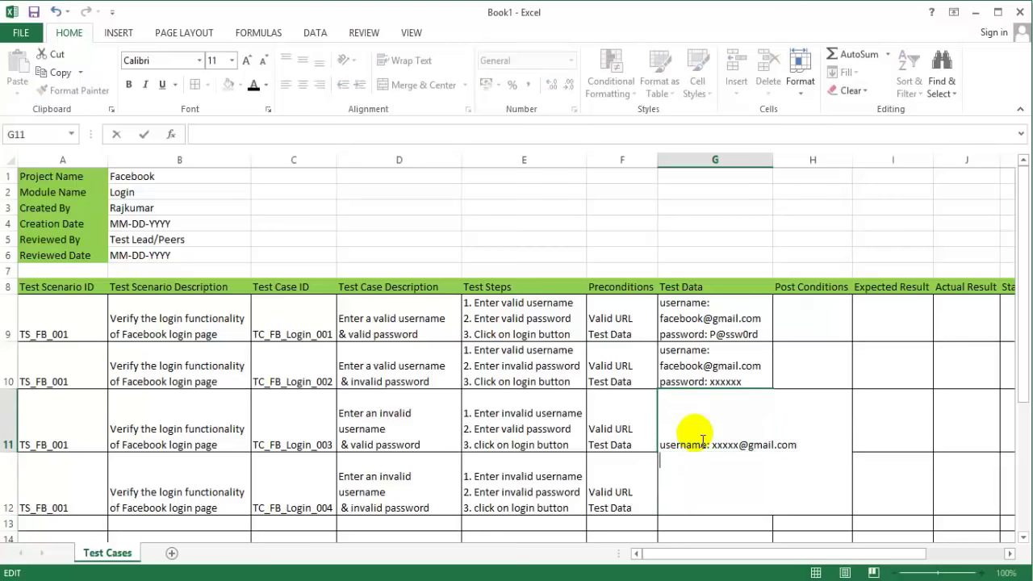
text(password: )
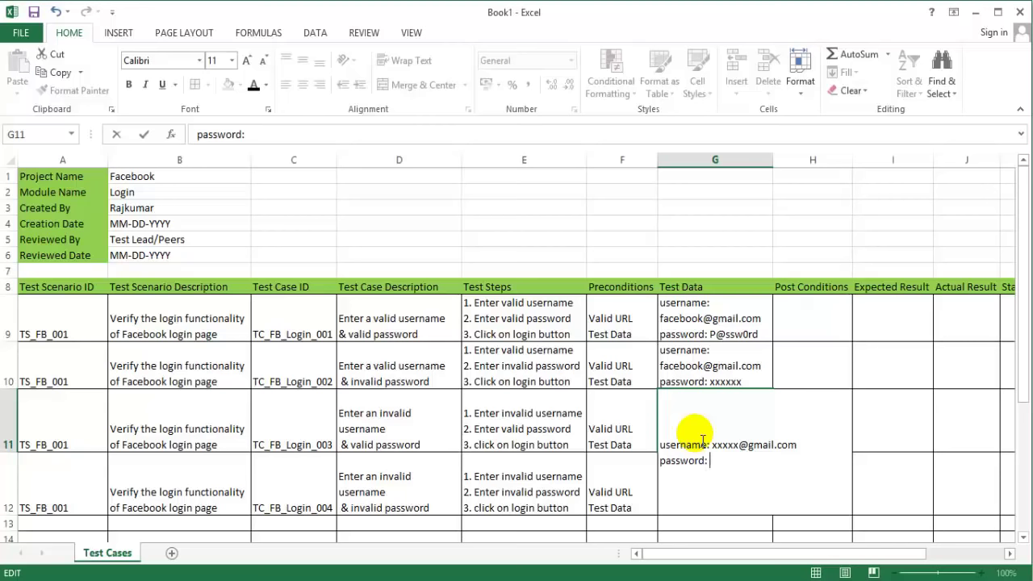
text(P@ssw0rd)
key(Return)
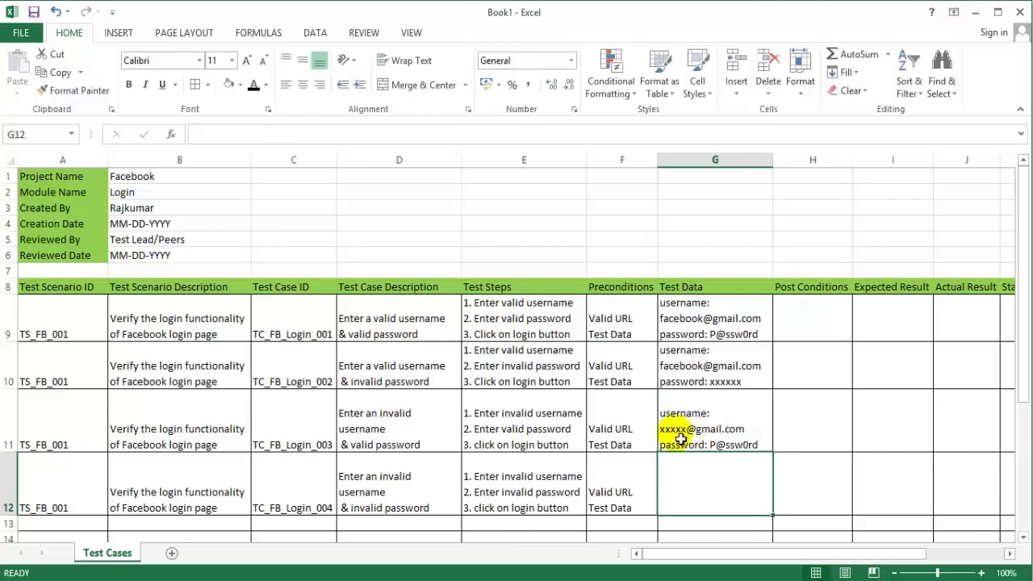
click(523, 418)
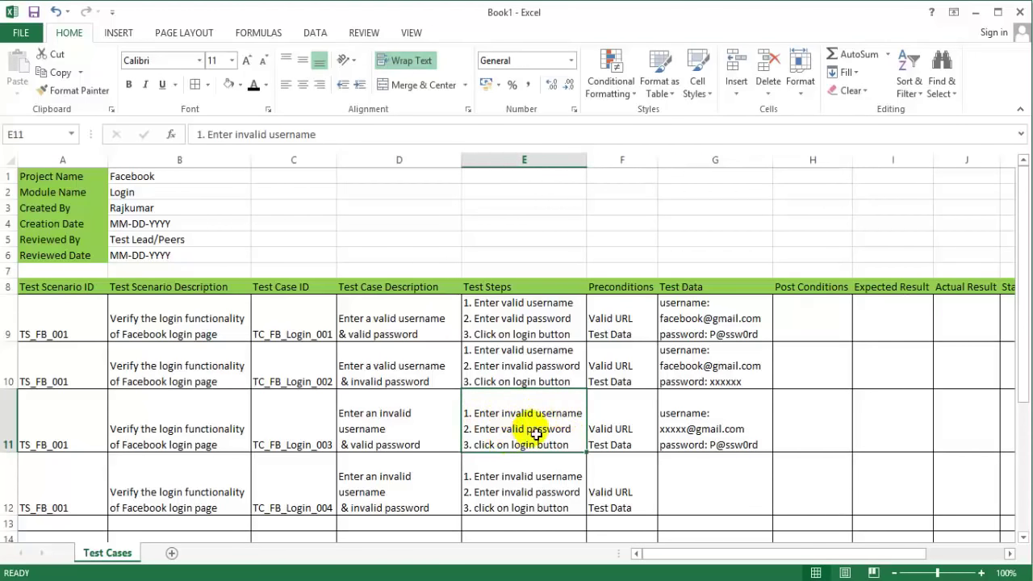
click(713, 429)
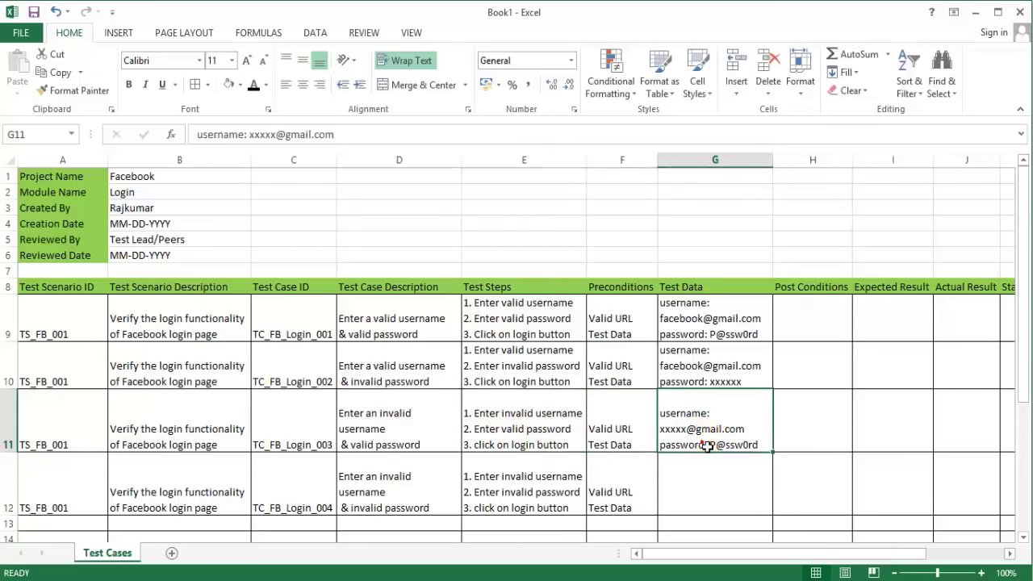
click(707, 490)
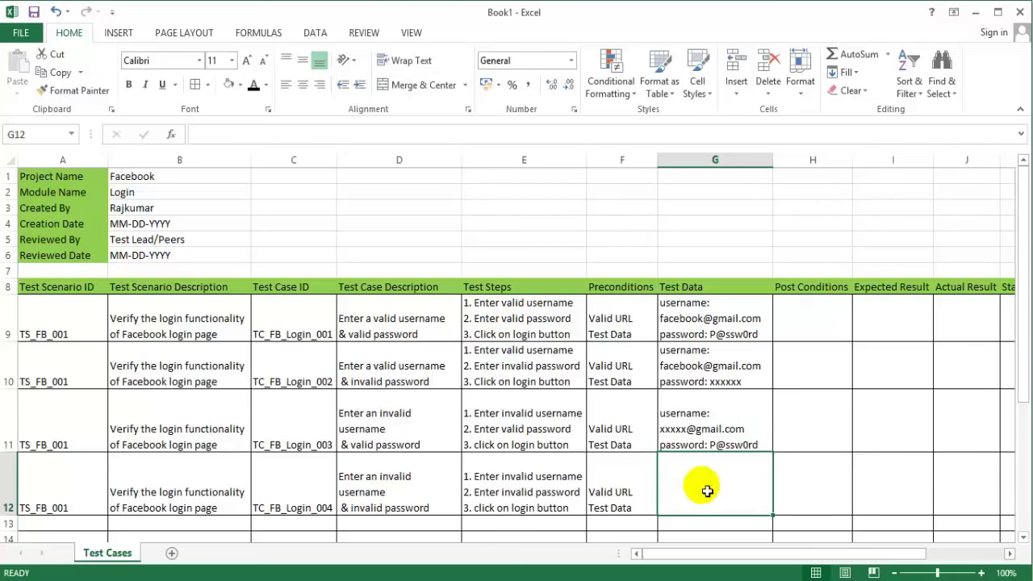
text(username)
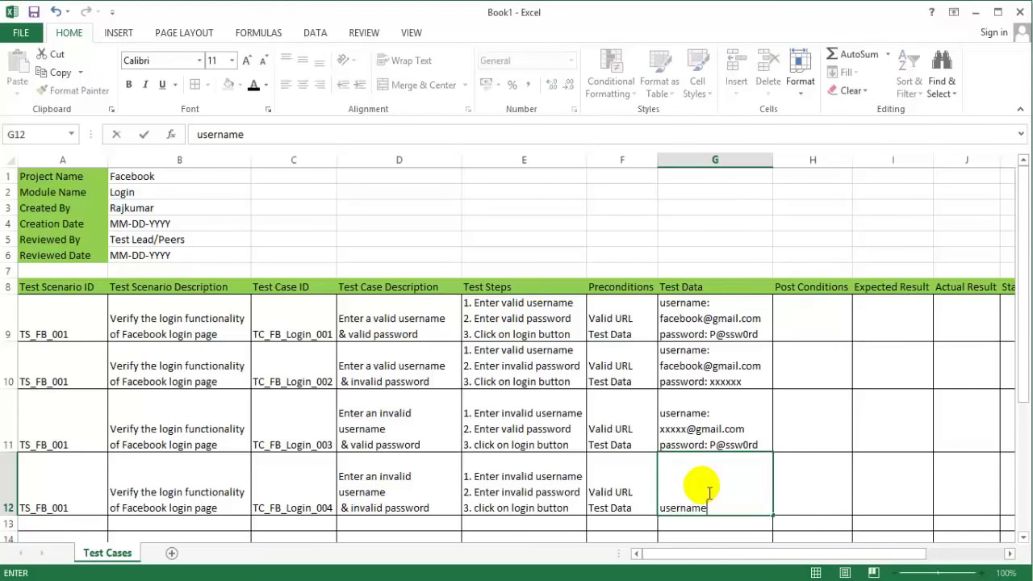
text(: xxxxx)
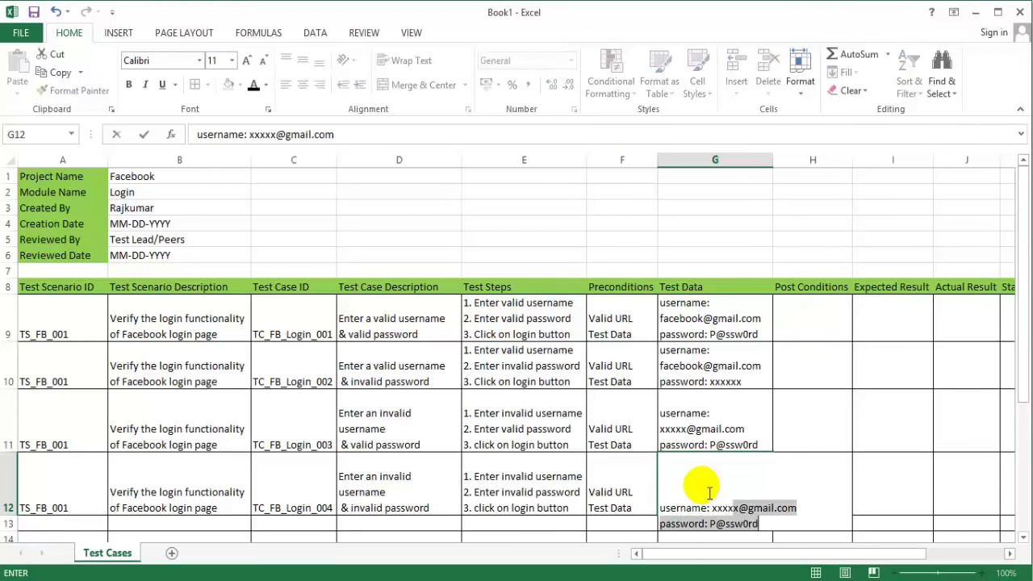
text(@gm)
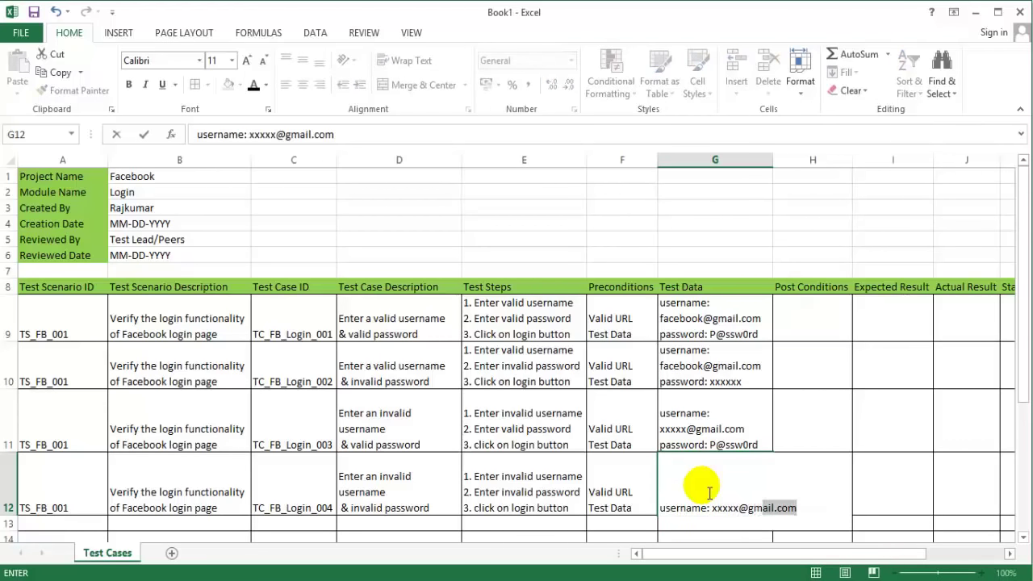
text(ail..)
text(com)
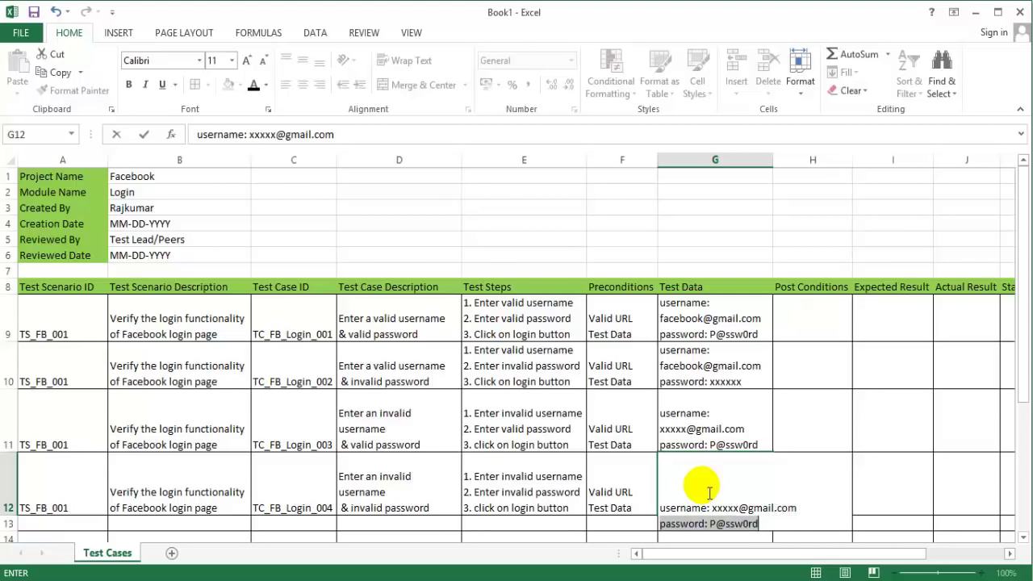
key(alt+Return)
text(password:)
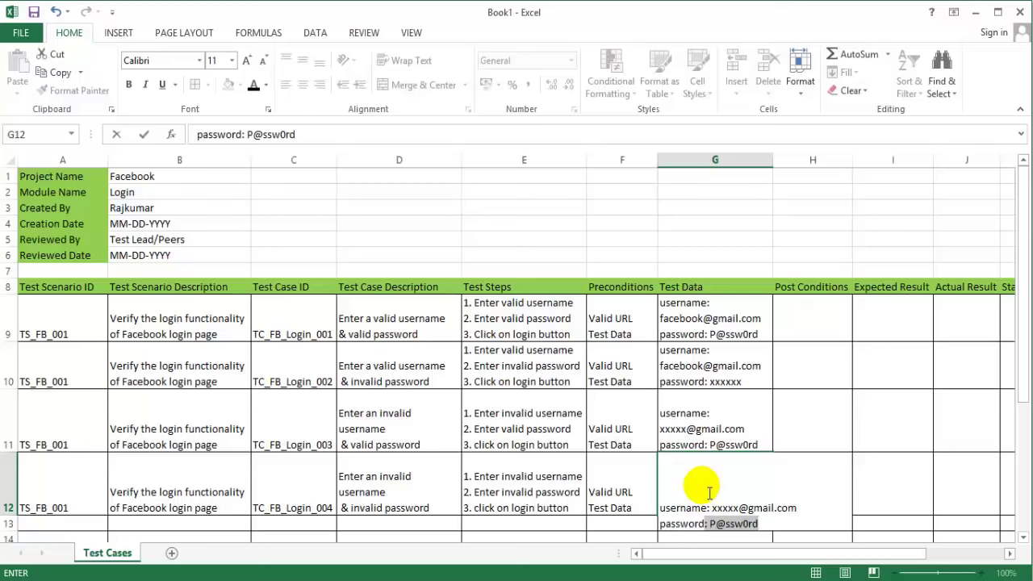
text( xxxxxxx)
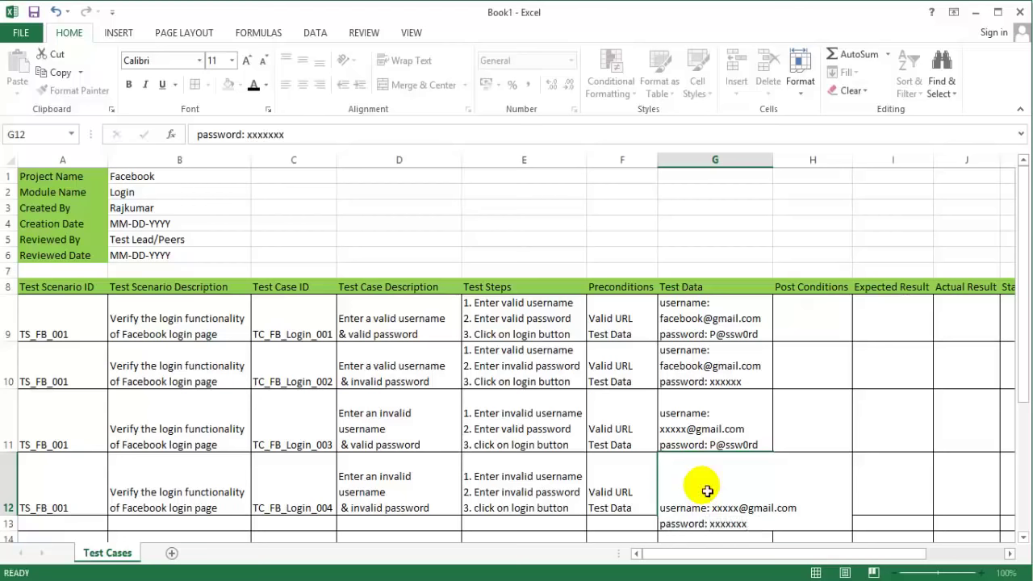
click(811, 319)
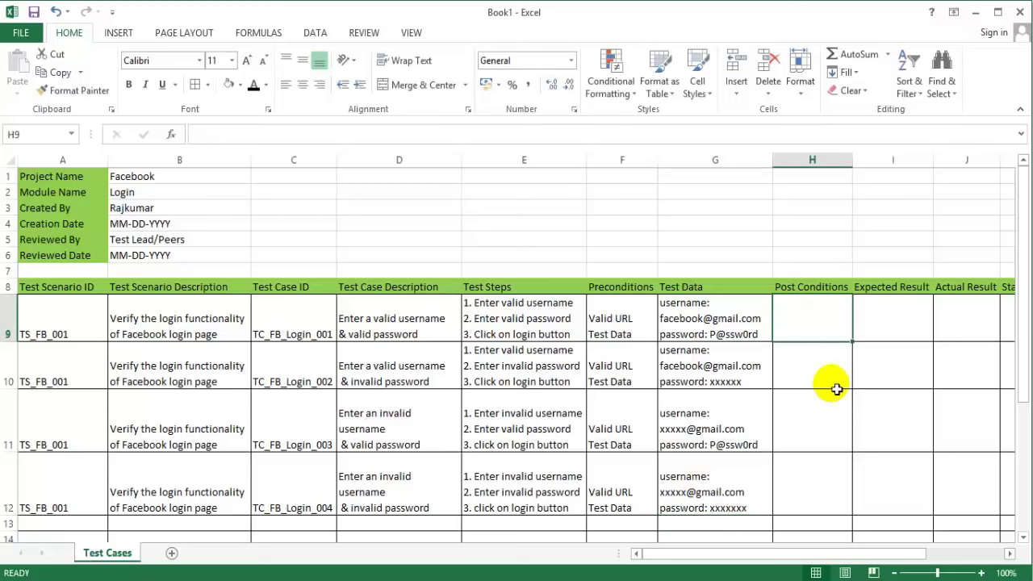
Step: Type 'User should able to see the home page' into Post Conditions cell H9
click(807, 331)
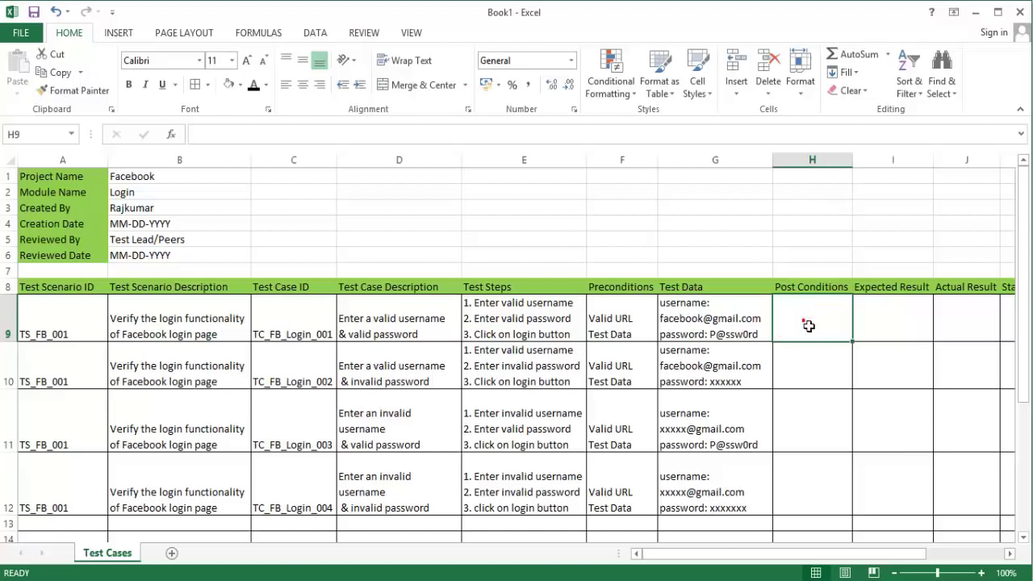
click(809, 325)
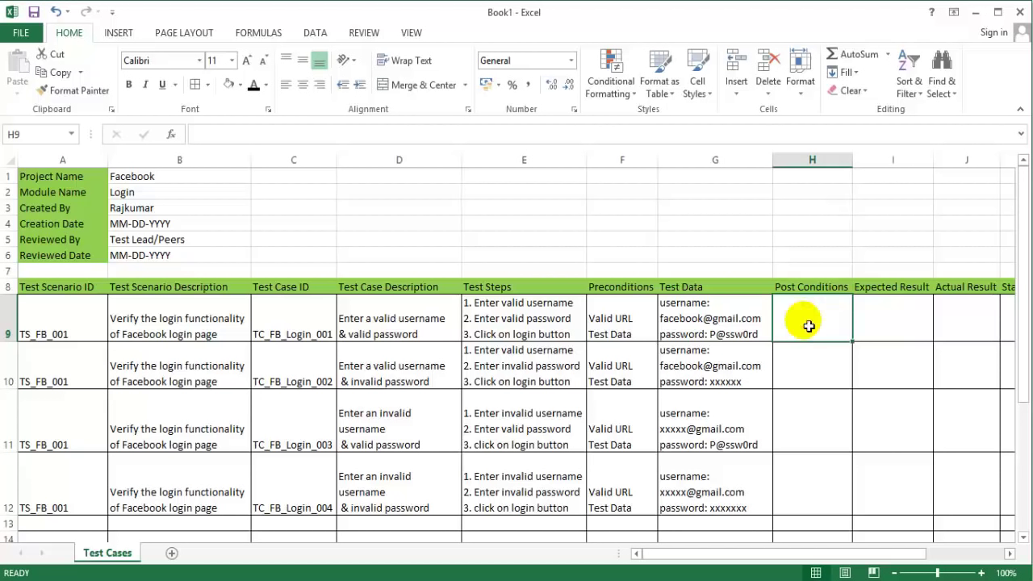
text(U)
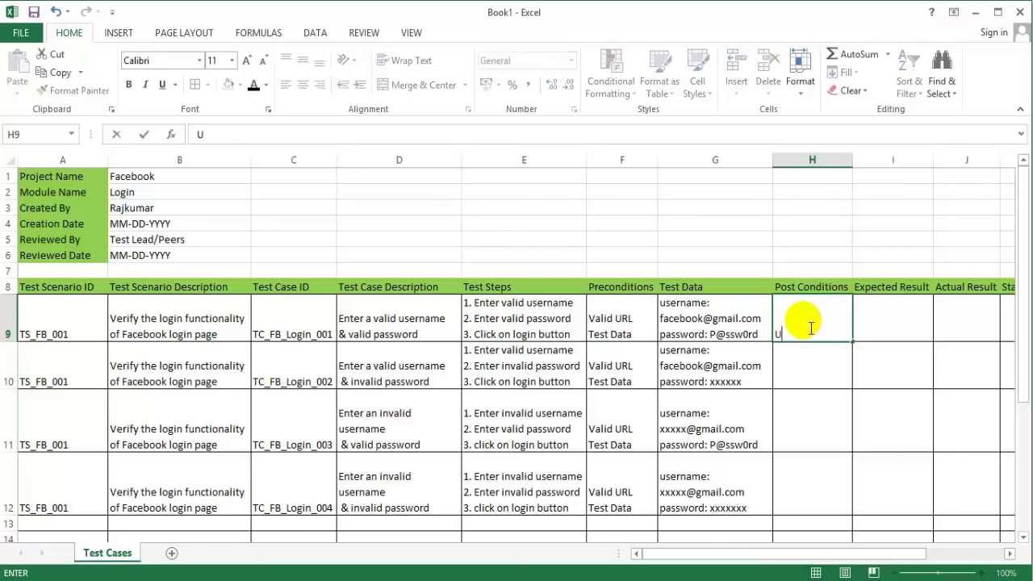
text(ser should ba)
key(BackSpace)
key(BackSpace)
text(able to see the)
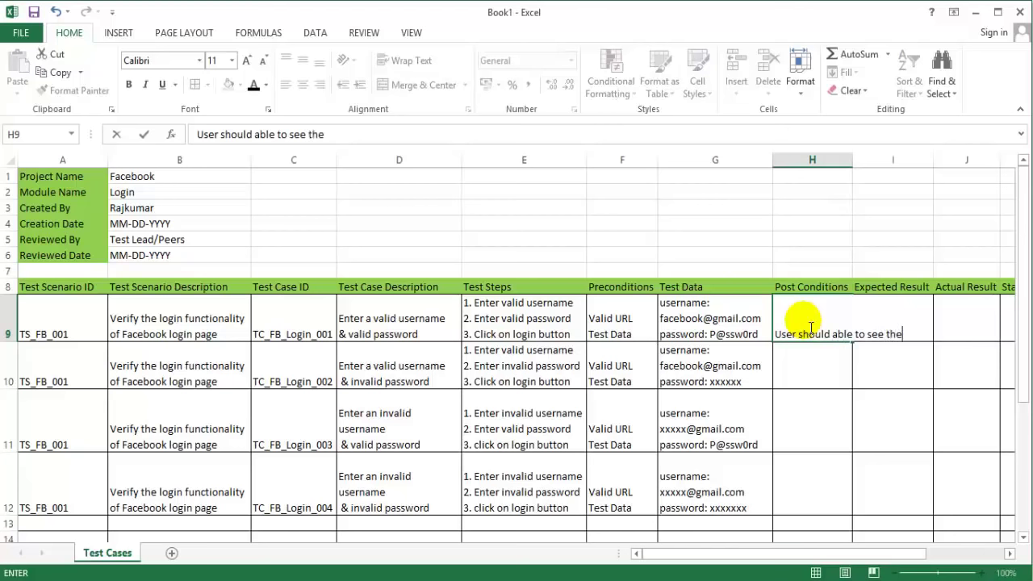
text( home page)
key(Return)
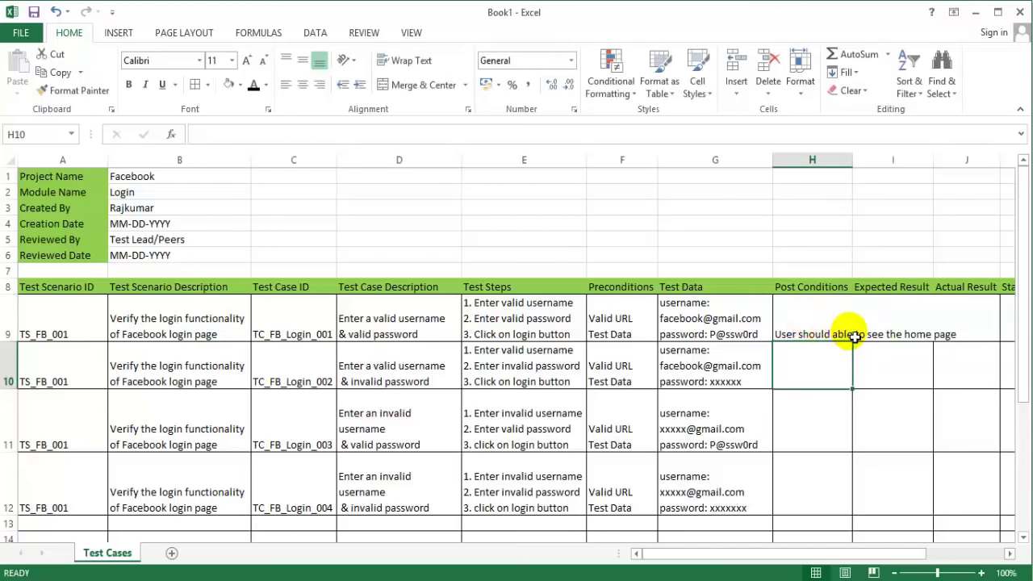
Step: Add line breaks in H9 after 'able' and before 'the home page'
click(847, 333)
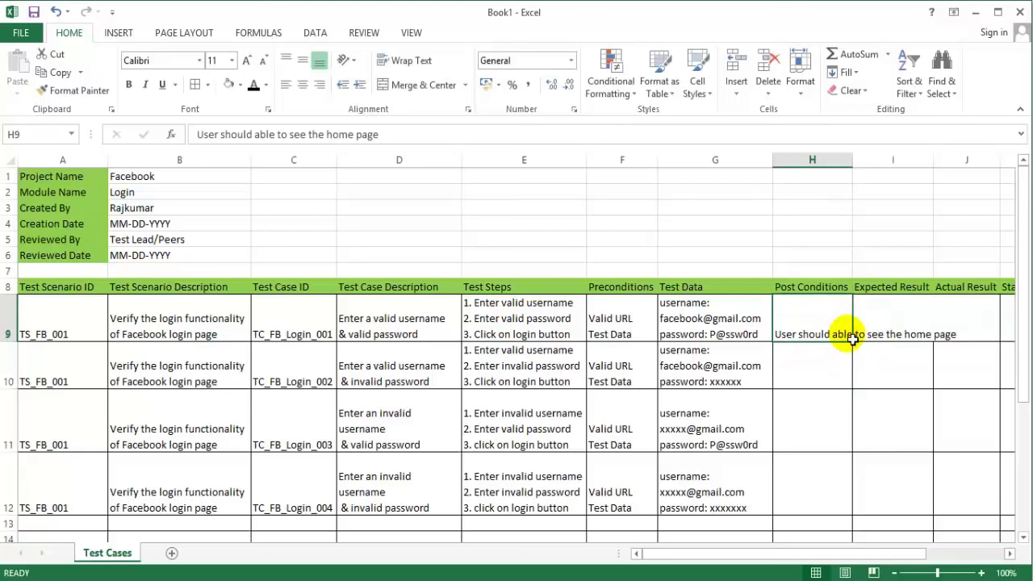
double_click(852, 339)
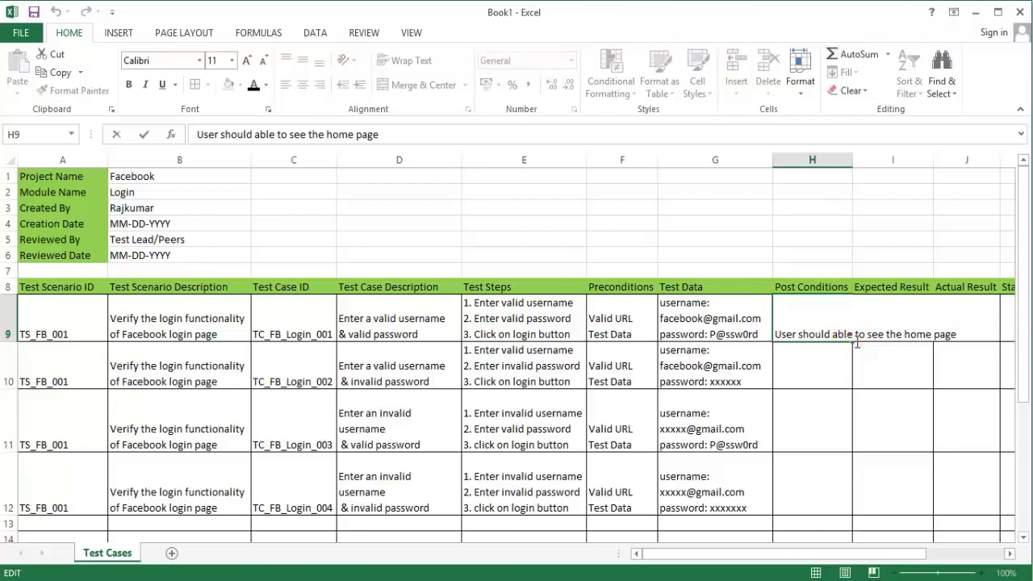
double_click(853, 336)
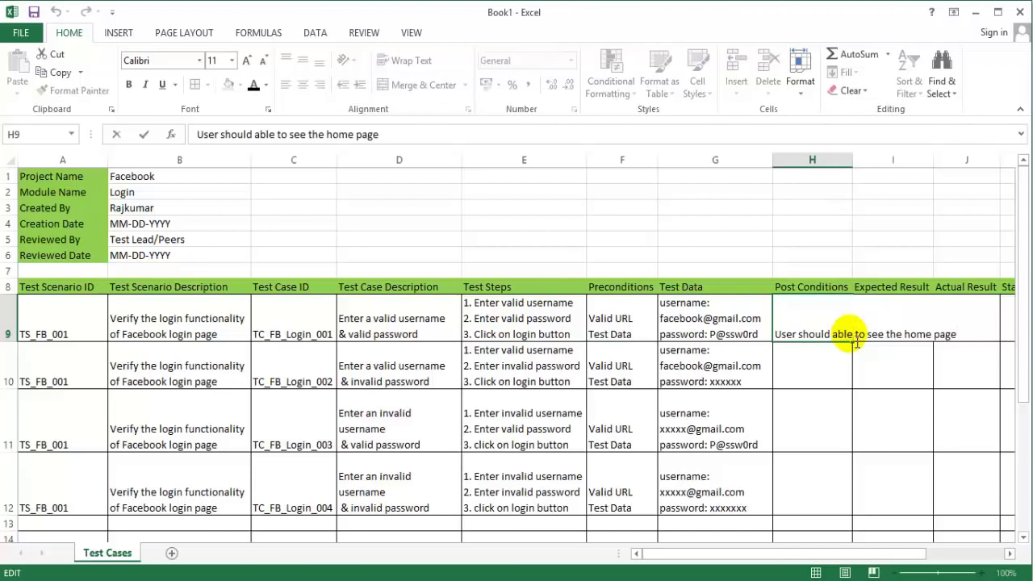
key(alt+Return)
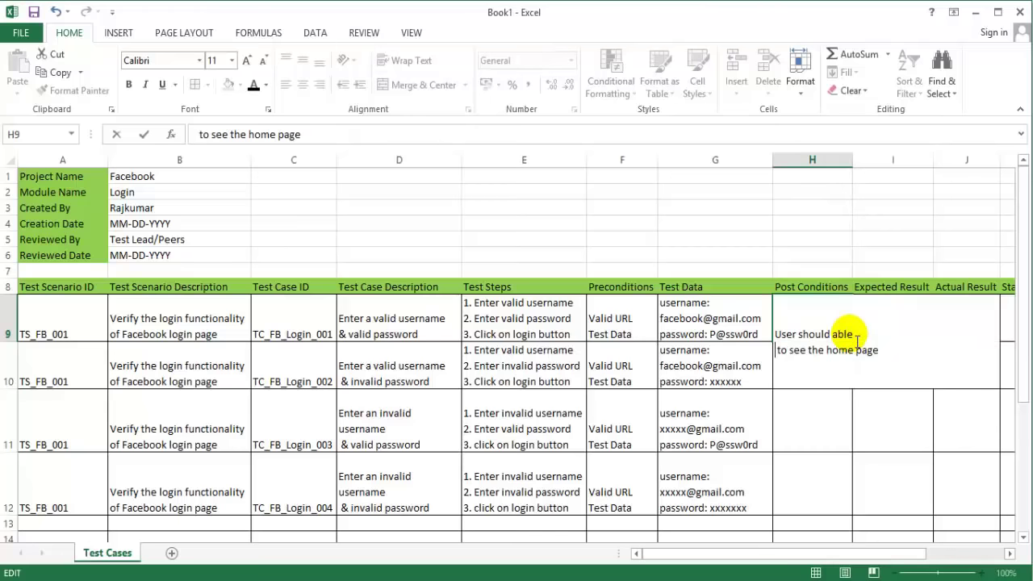
key(Right)
key(Right)
key(Right)
key(Right)
key(Right)
key(Right)
key(Right)
key(Right)
key(Left)
key(Left)
key(alt+Return)
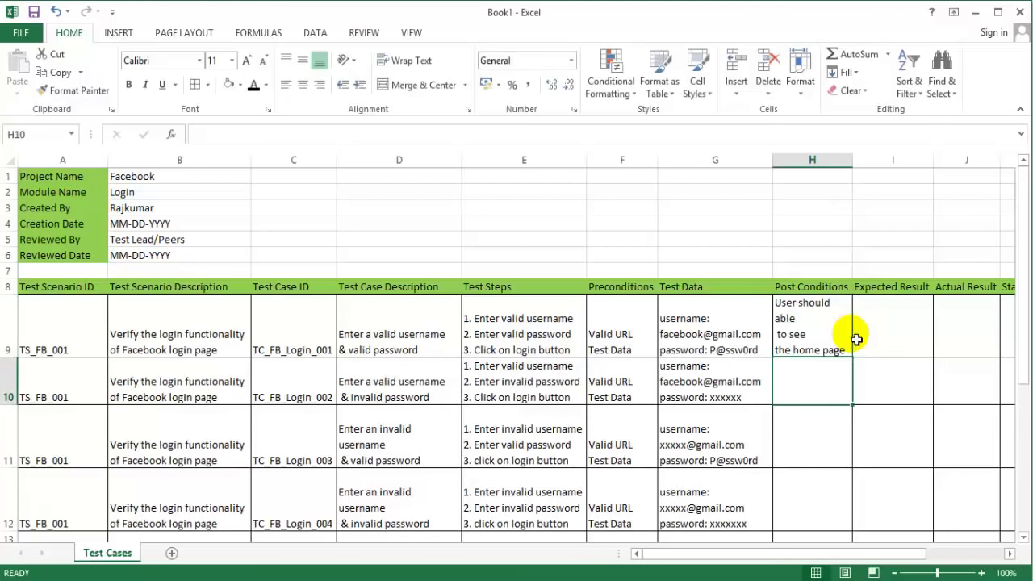
click(887, 334)
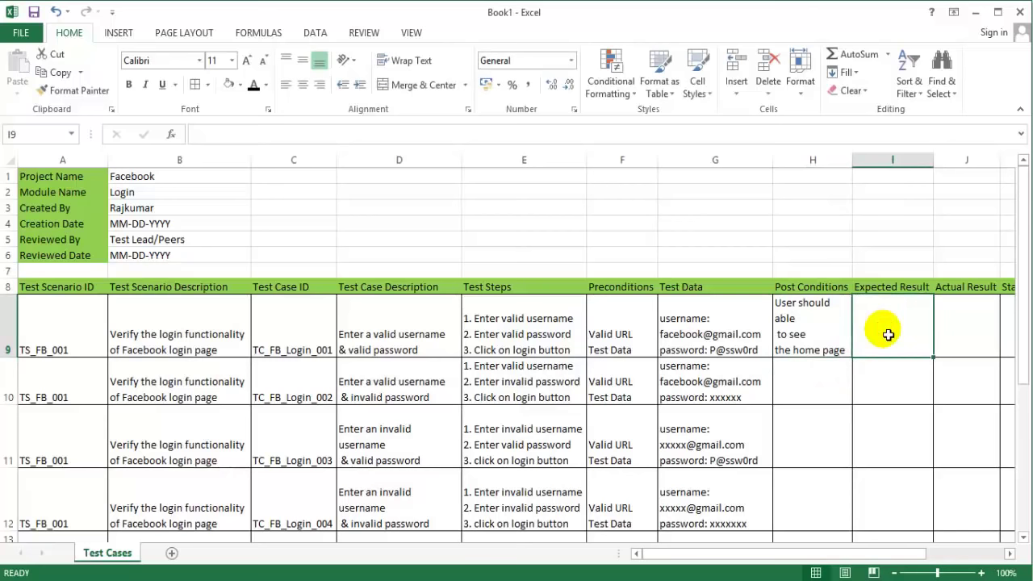
Step: Enter 'Successful login' in Expected Result cell I9
text(Successfull)
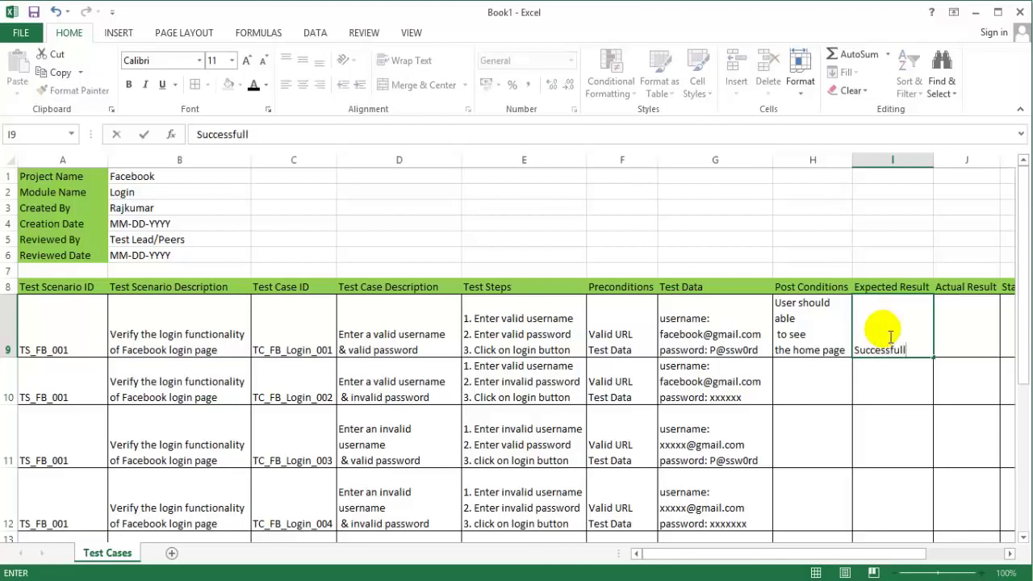
key(BackSpace)
text(login)
key(Tab)
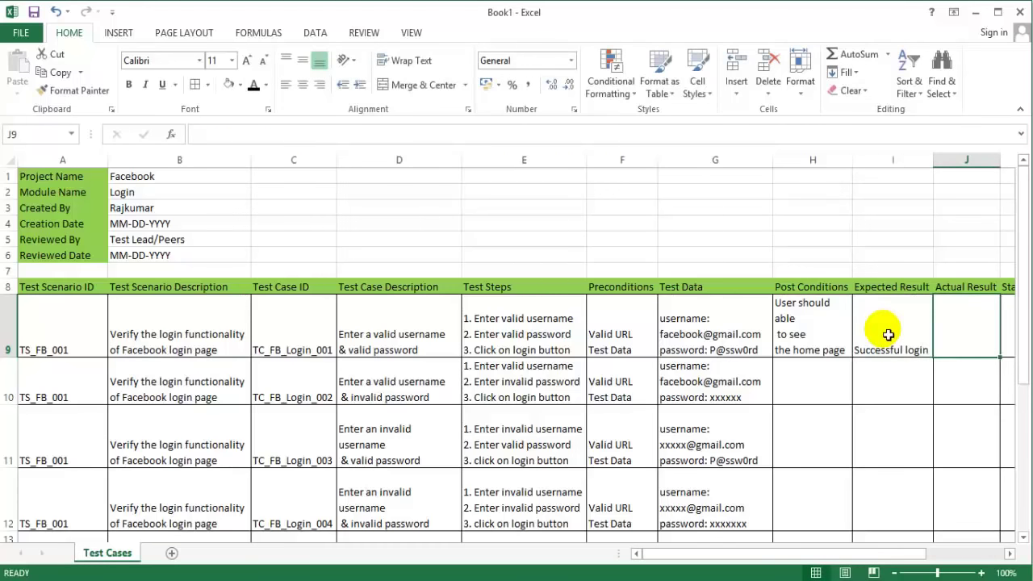
click(949, 348)
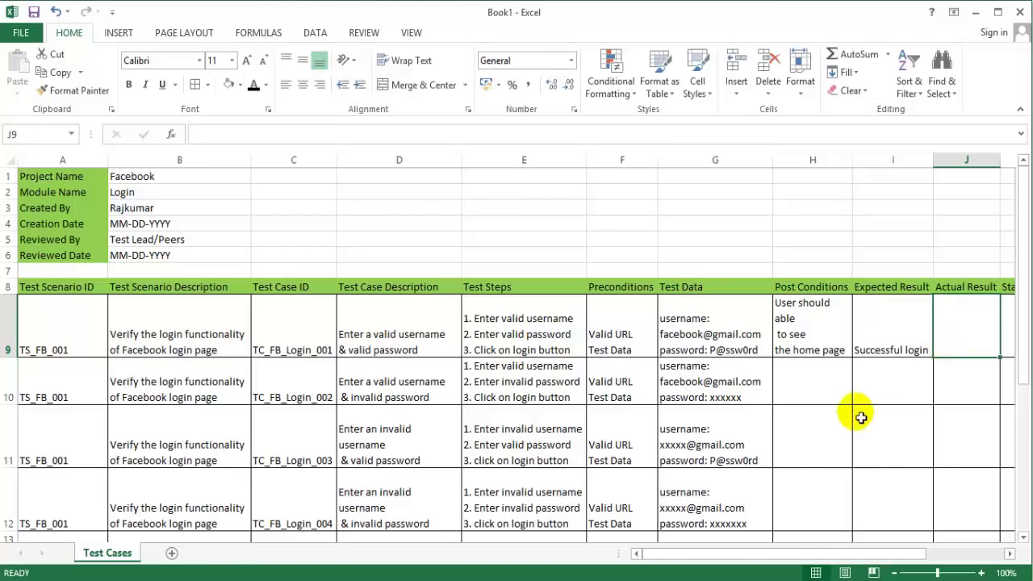
click(811, 392)
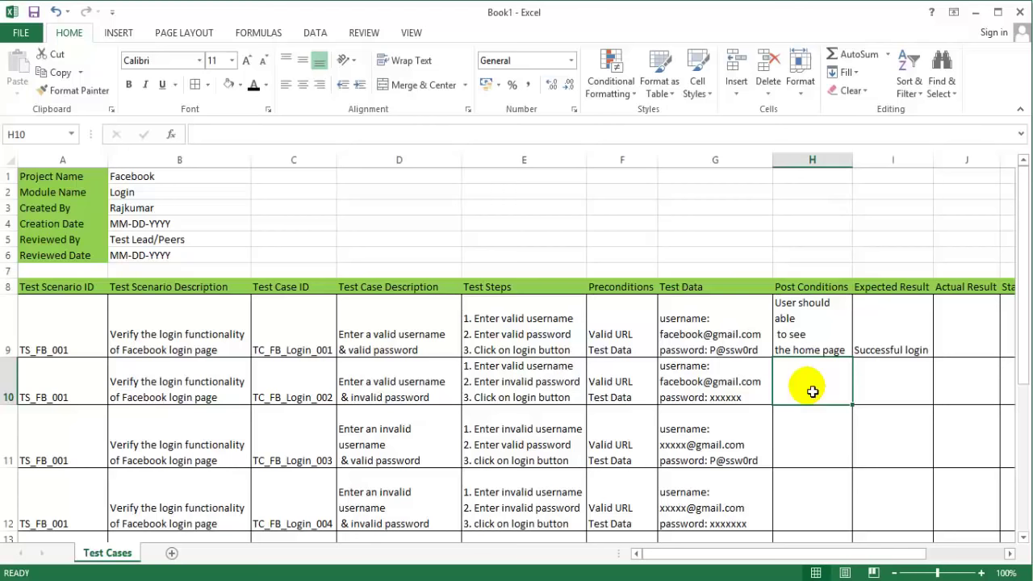
Step: Enter 'username or password is not correct' in H10 and add a line break to it
text(username or p)
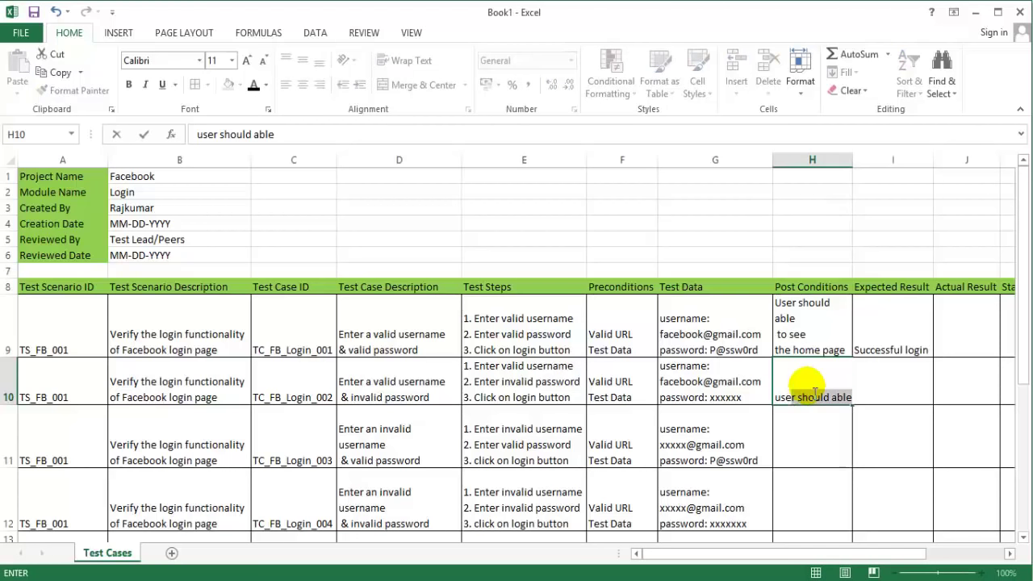
text(as)
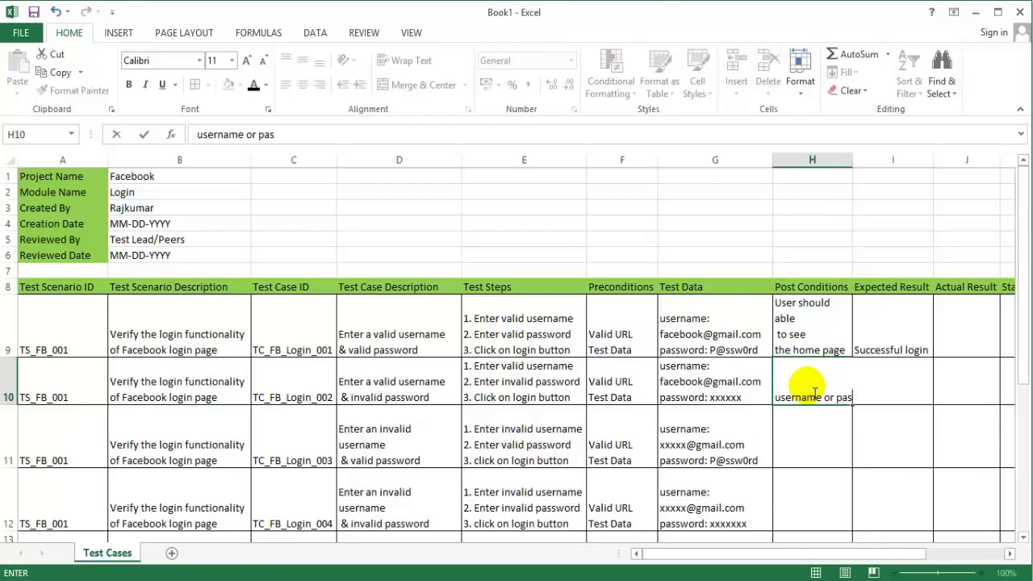
text(sword is not )
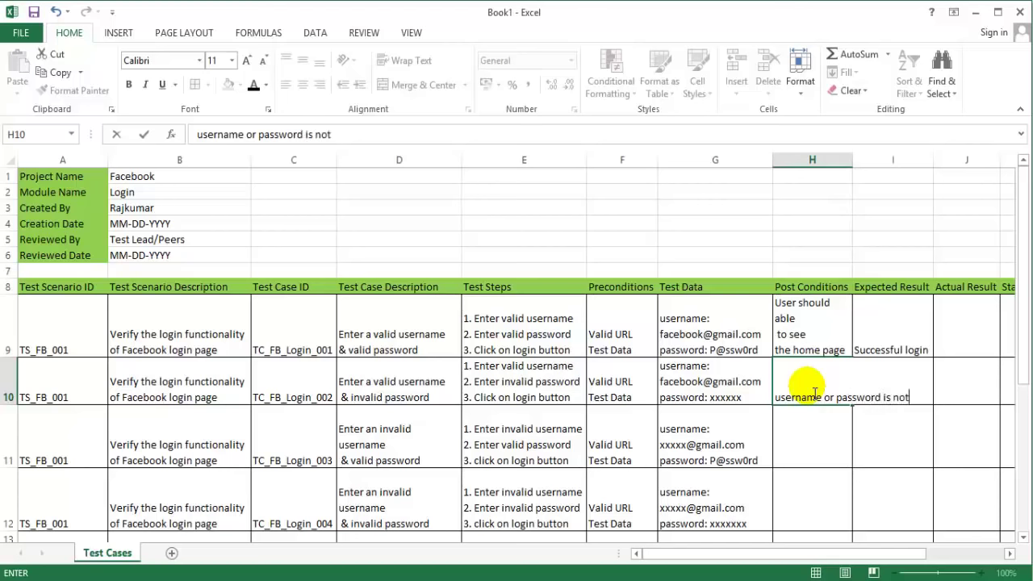
text(correct)
key(Return)
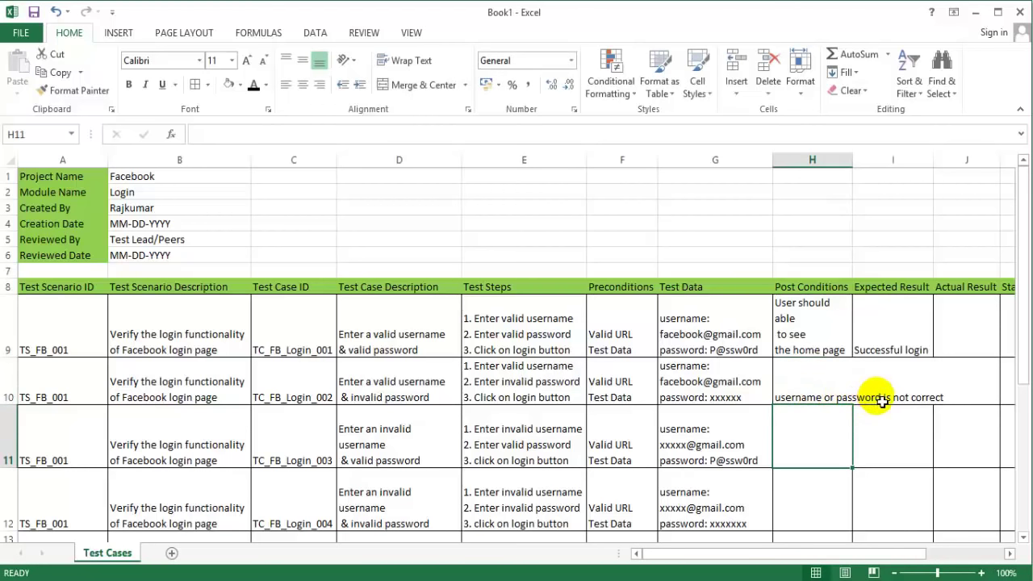
double_click(839, 397)
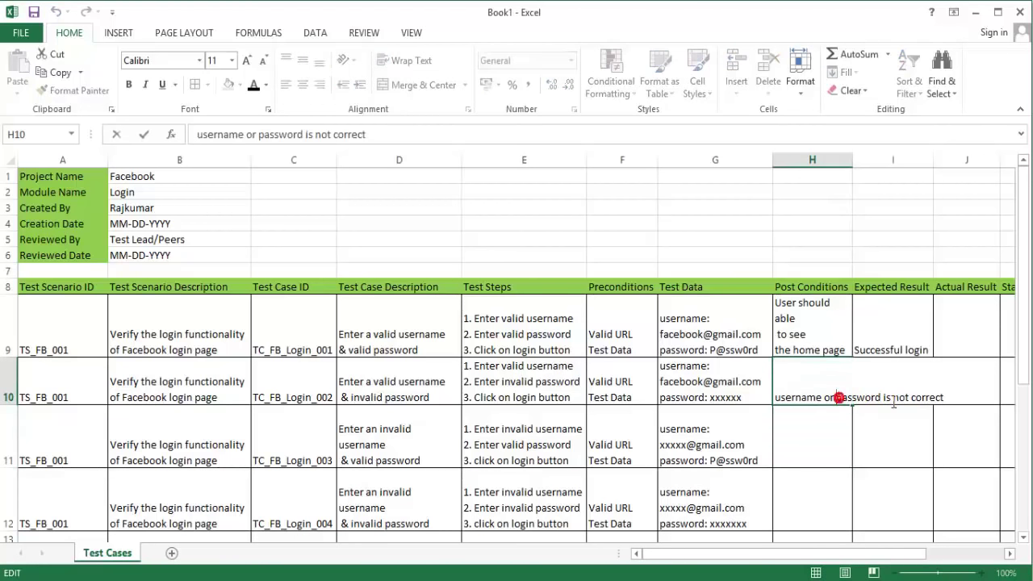
click(881, 397)
click(882, 397)
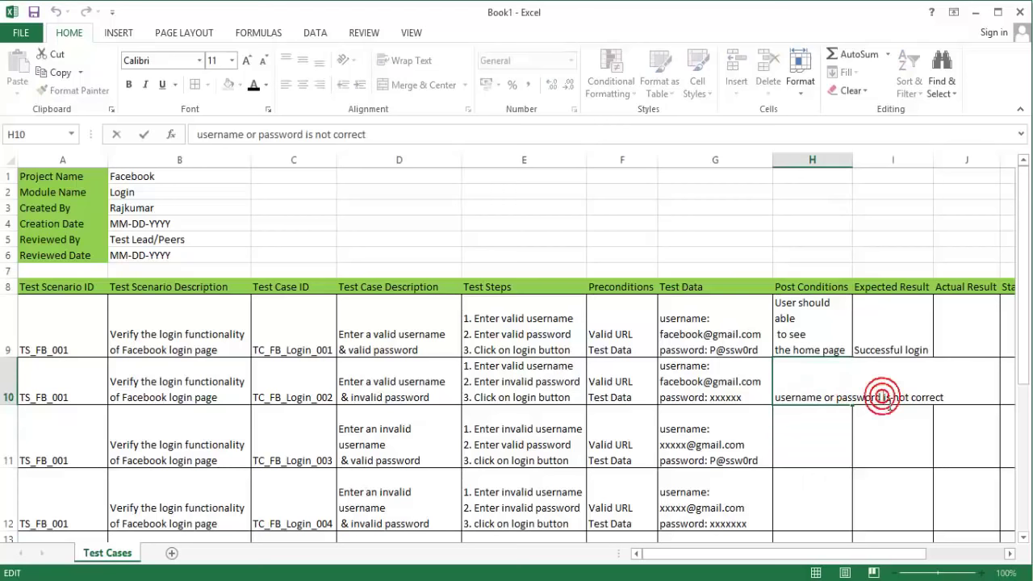
key(alt+Return)
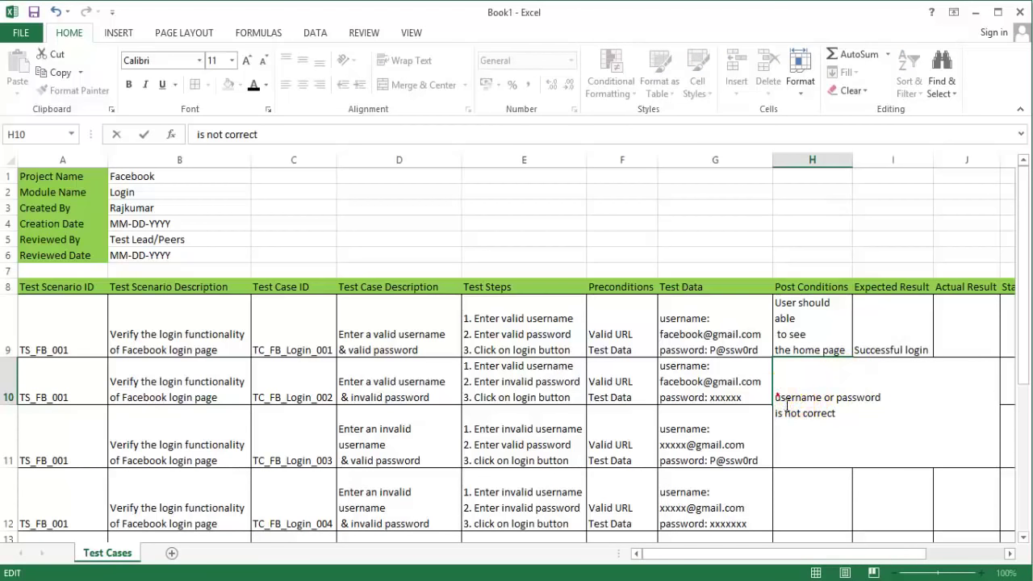
Step: Replace H10 with 'invalid username or password', breaking the line after 'username'
drag(776, 397, 831, 434)
text(invalid)
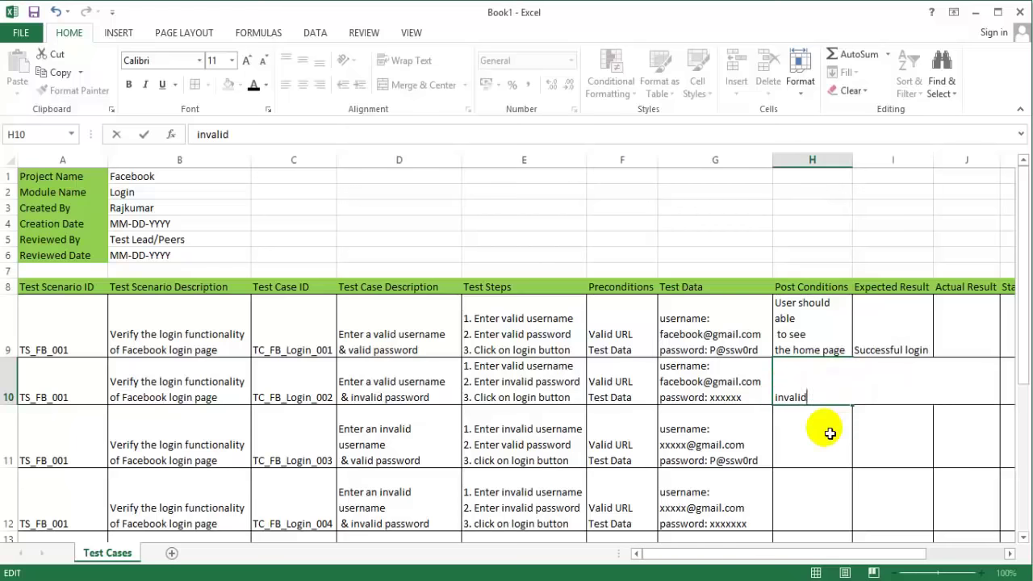
text( username or password)
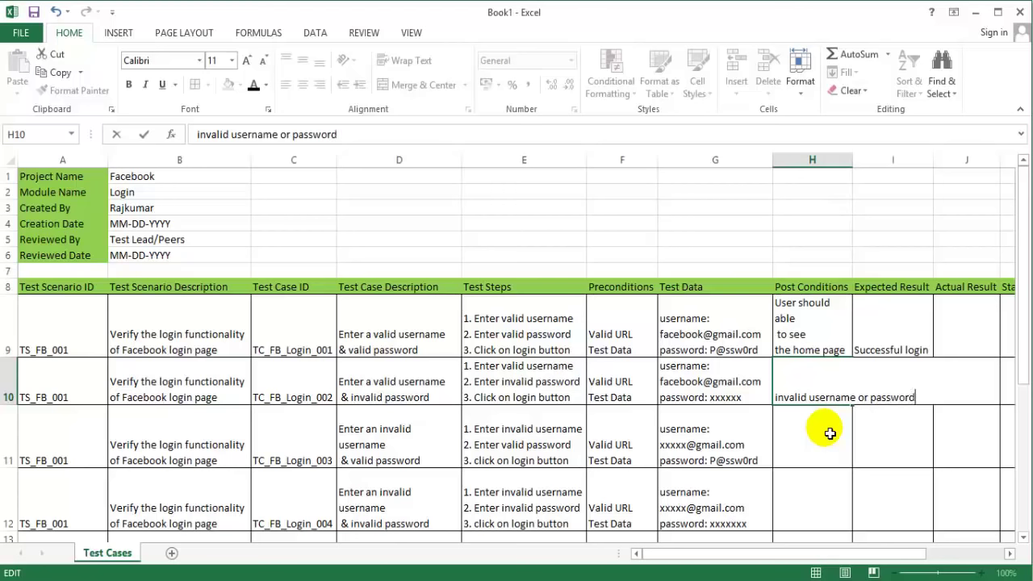
click(858, 397)
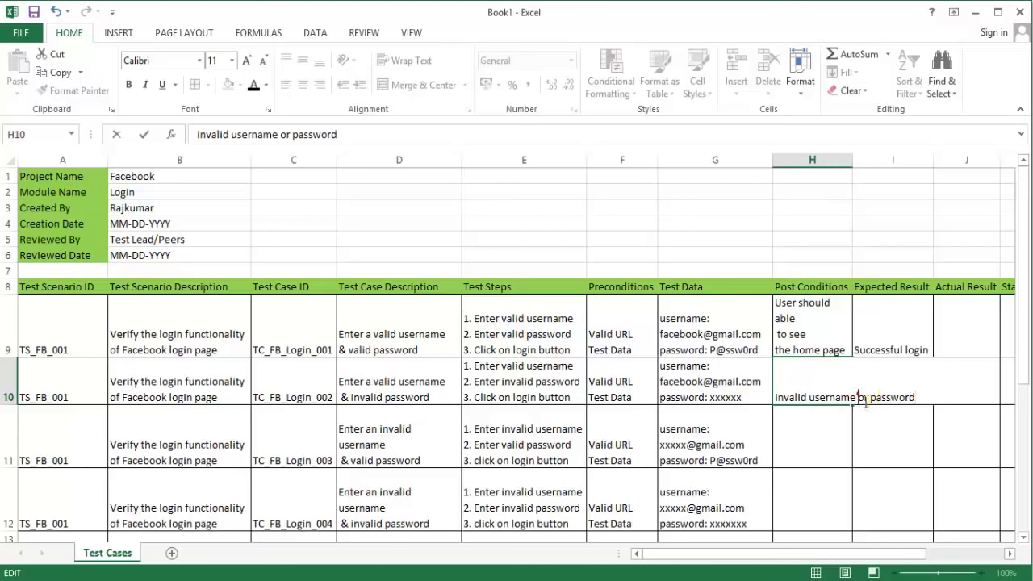
key(Return)
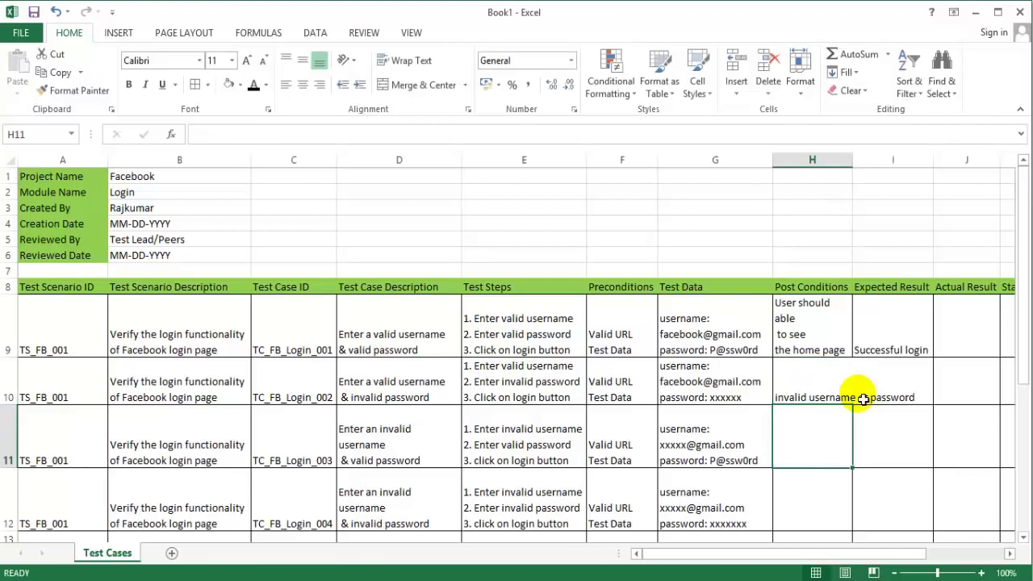
click(843, 397)
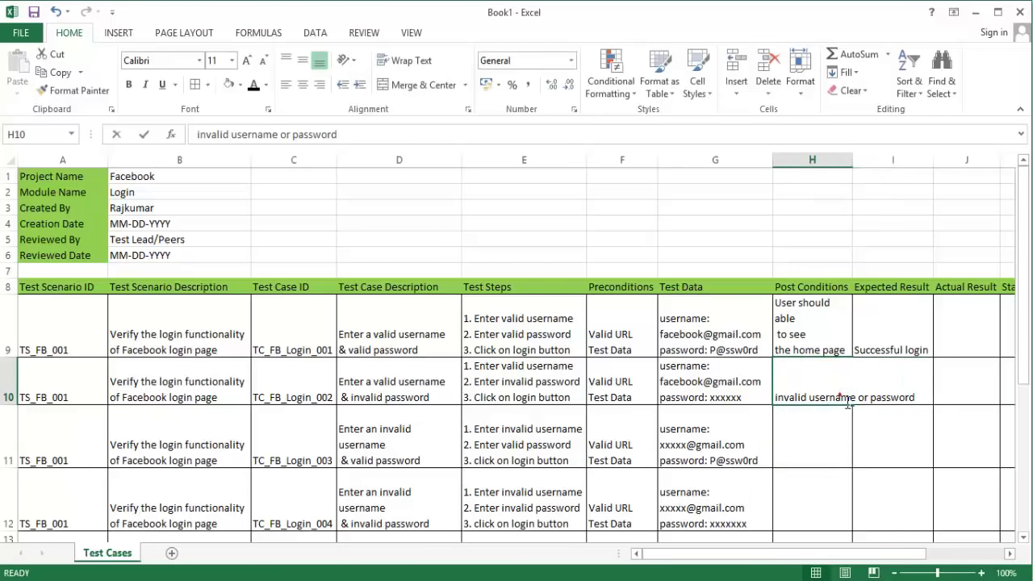
double_click(854, 397)
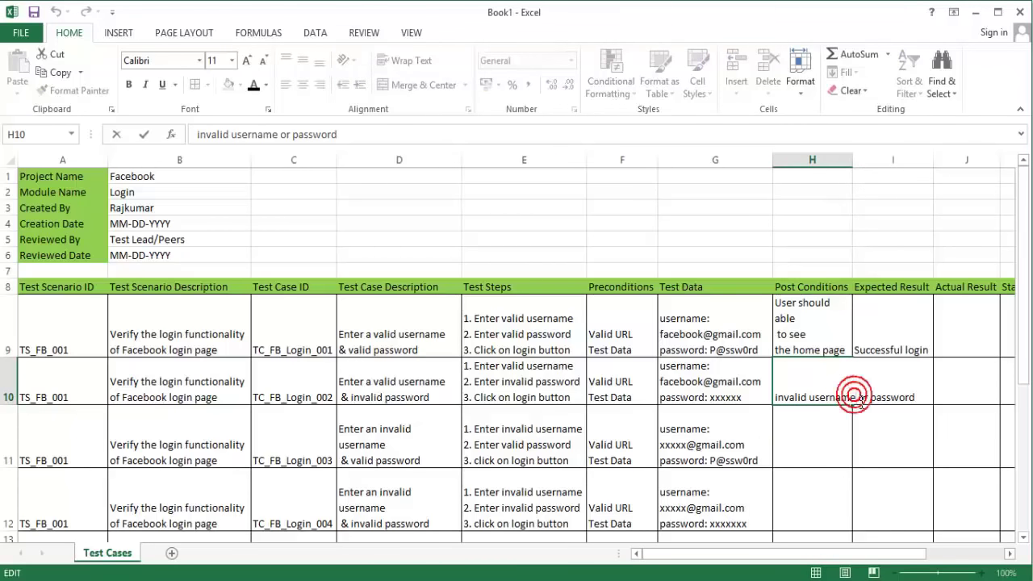
key(alt+Return)
key(Return)
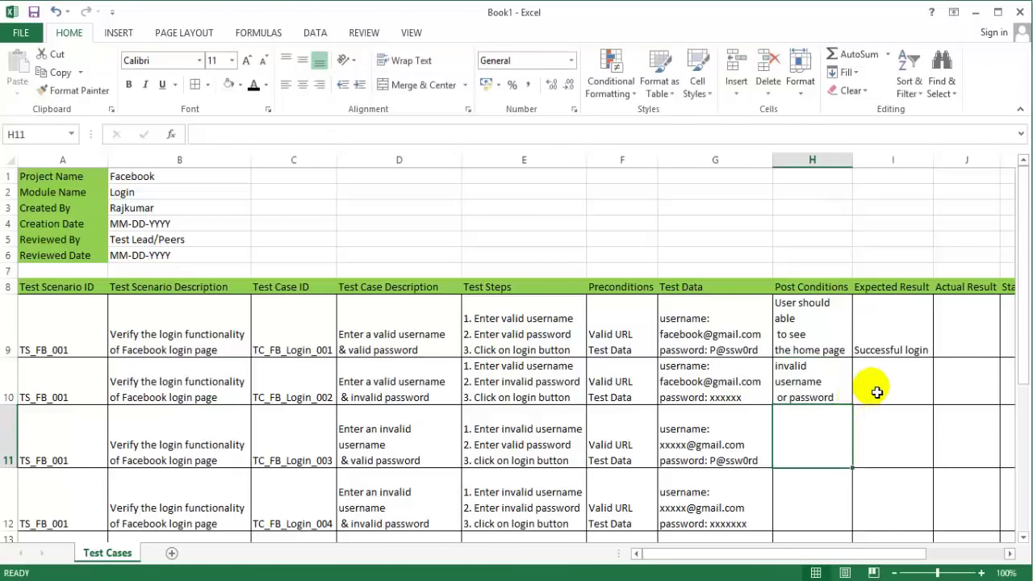
click(880, 401)
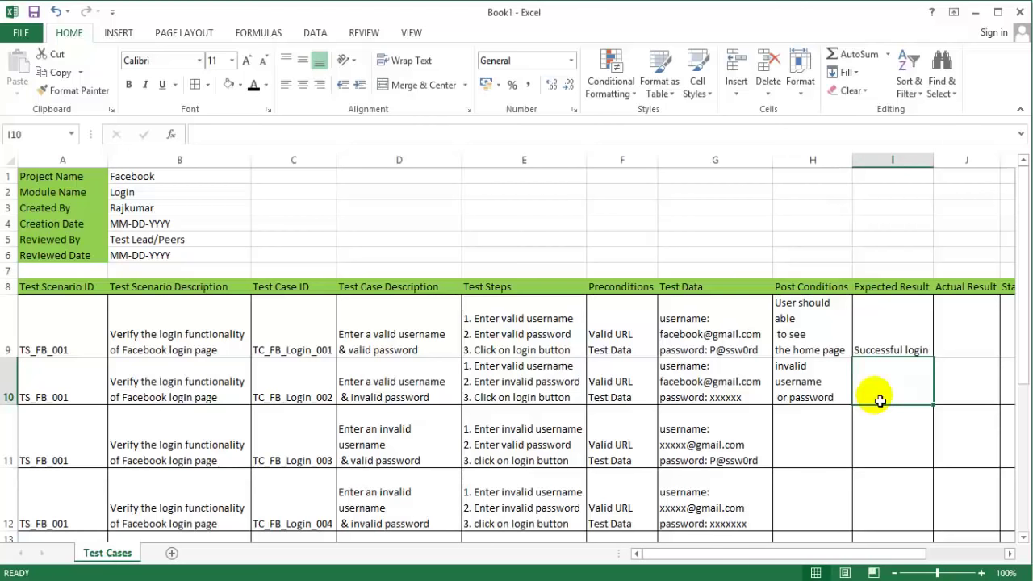
Step: Enter 'A popup message box to show an error "invalid username/password"' in I10
text(A pop)
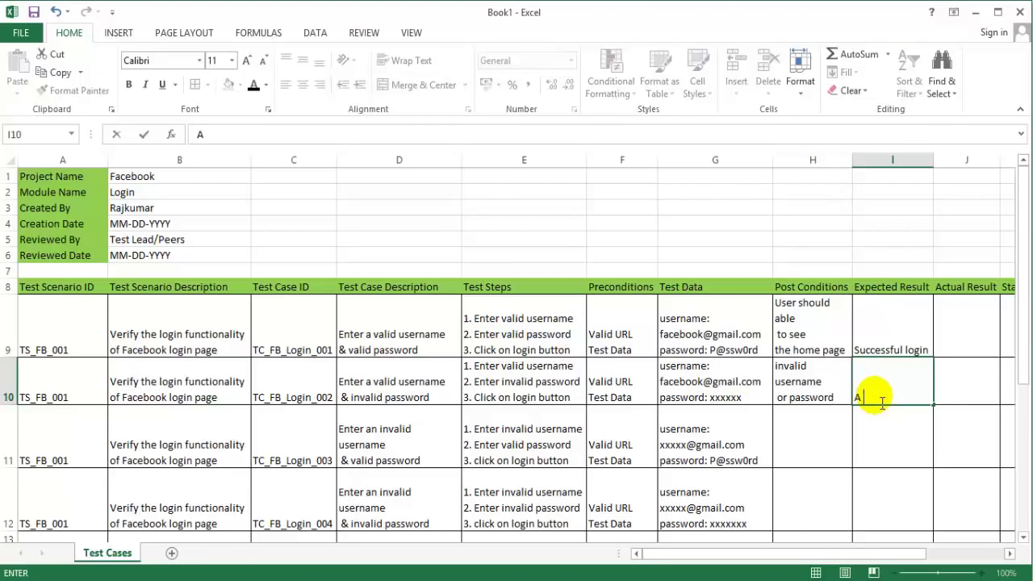
text(up messsa)
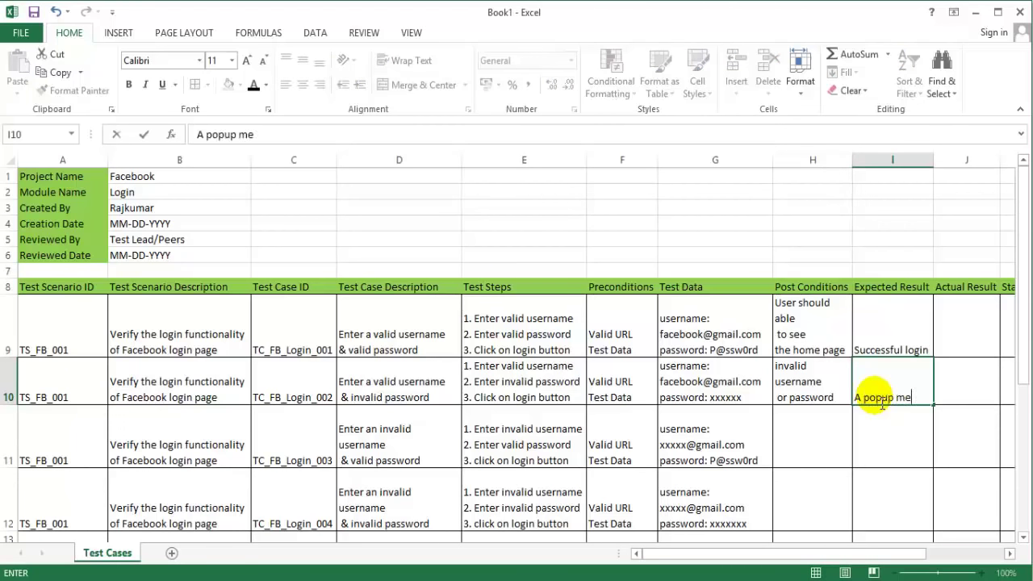
key(BackSpace)
key(BackSpace)
text(age box )
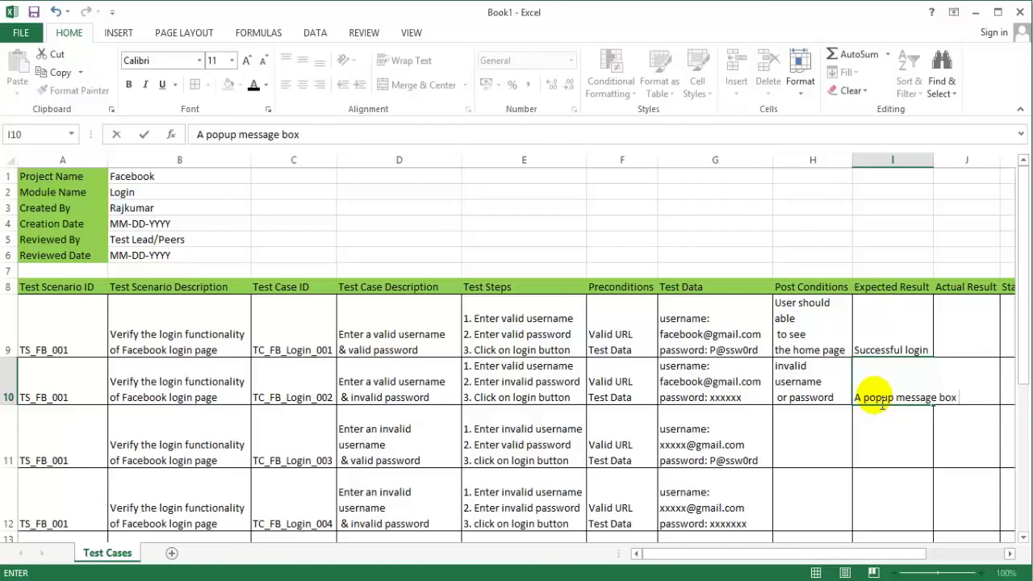
text(to show an e)
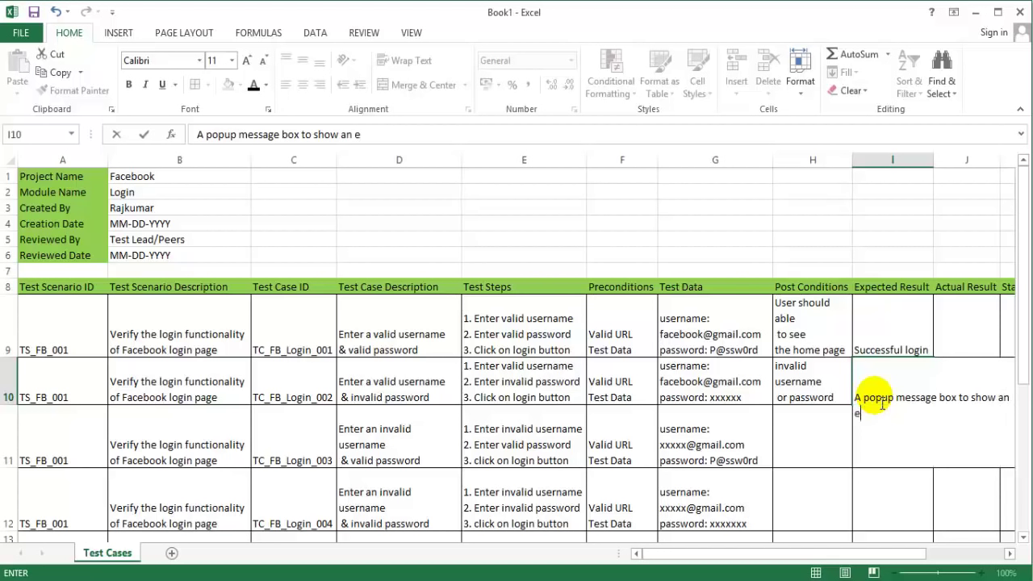
text(rror)
text("")
key(F2)
text(invalid user)
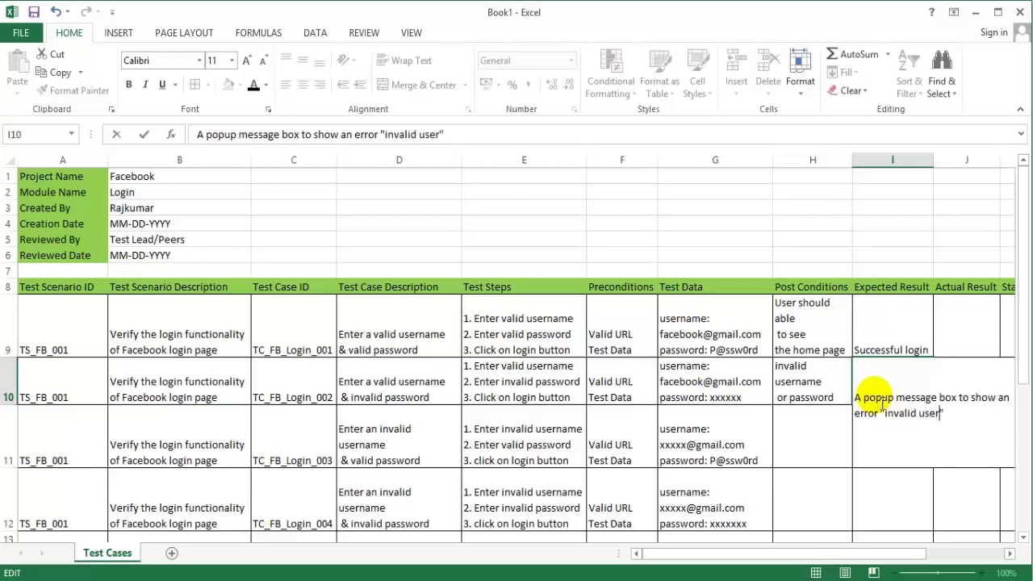
text(name)
text(/password)
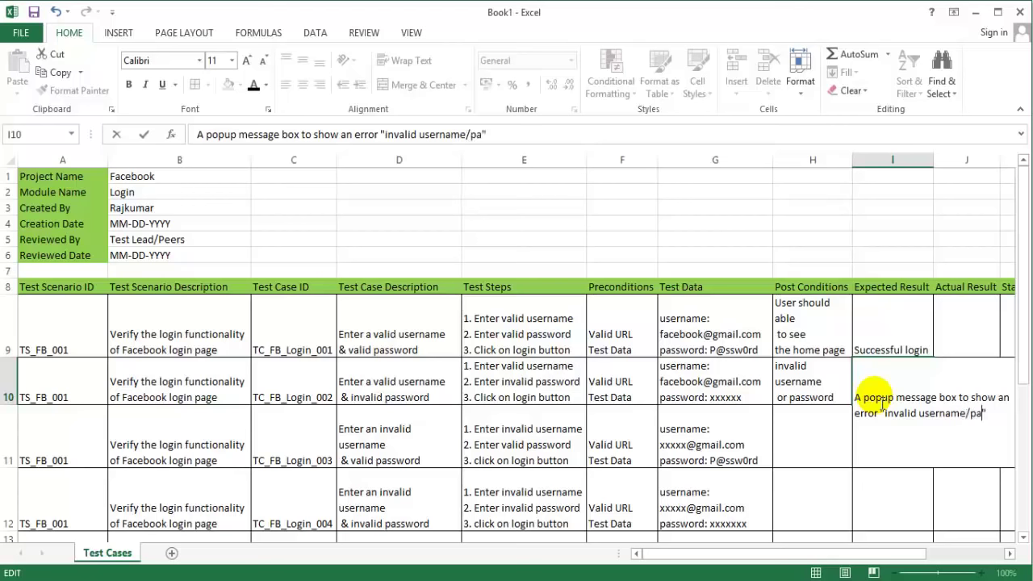
key(Return)
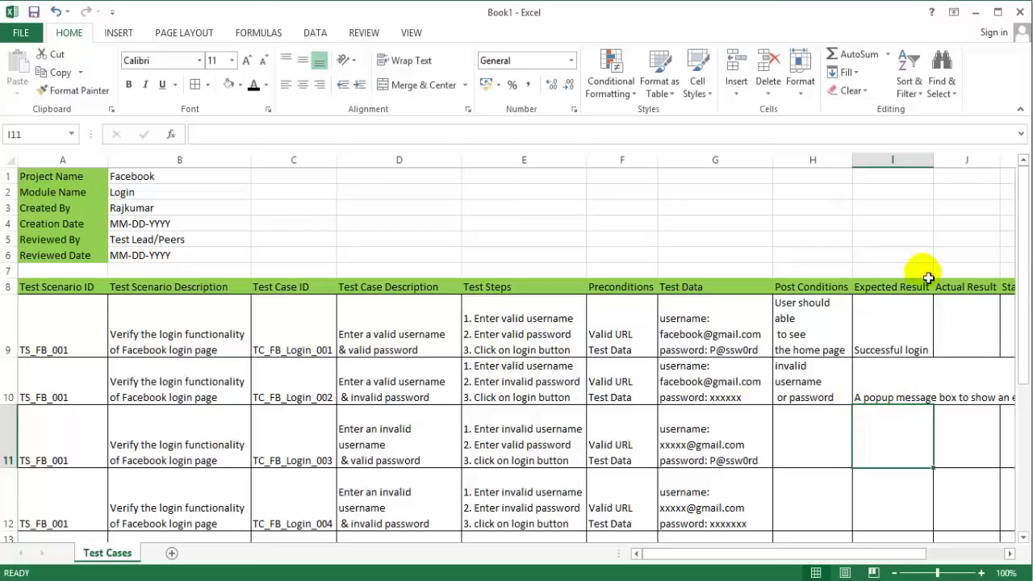
Step: Reword H10 to read error message "invalid username or password" with quotes
click(810, 439)
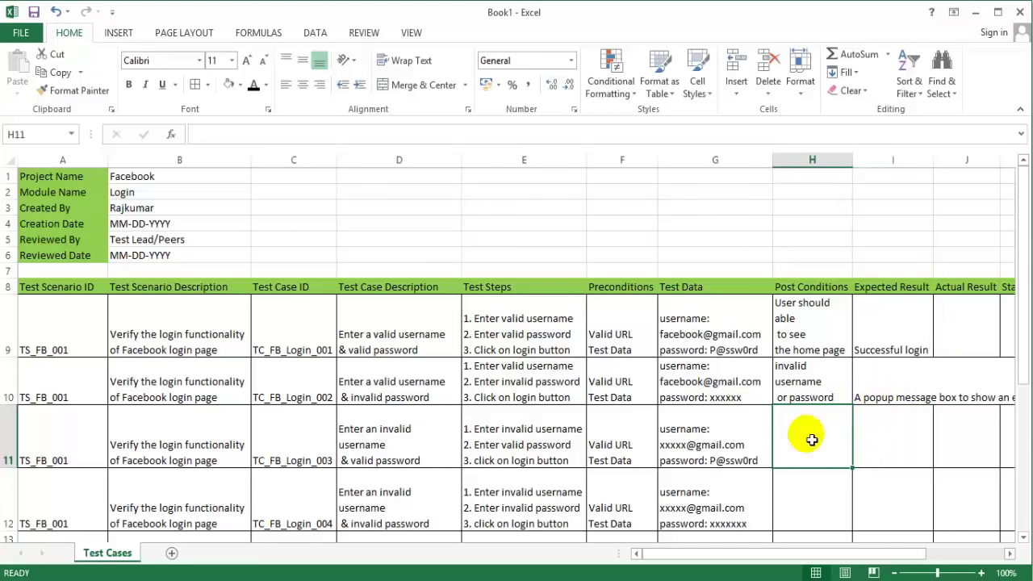
click(818, 383)
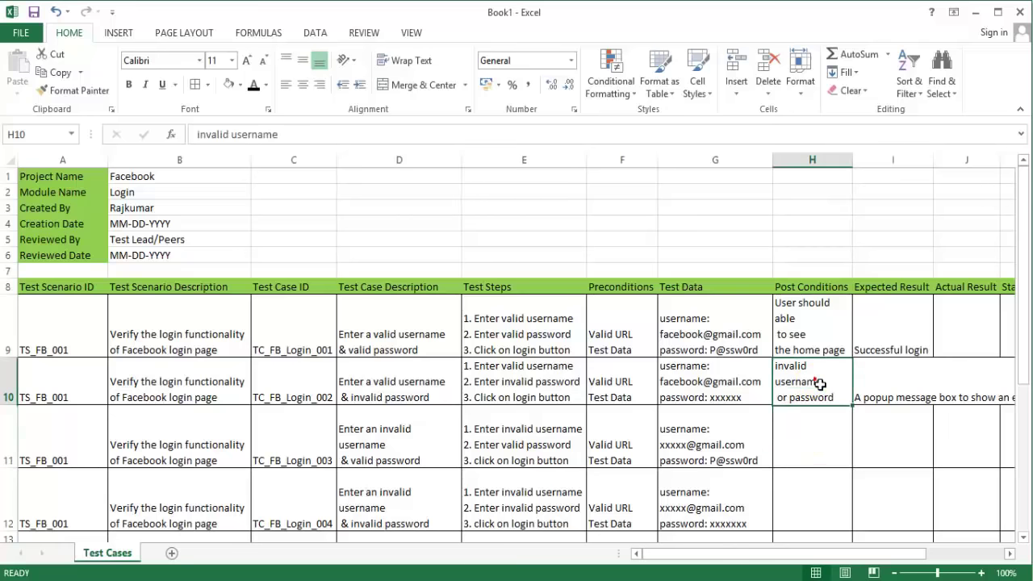
click(196, 135)
text(error mess)
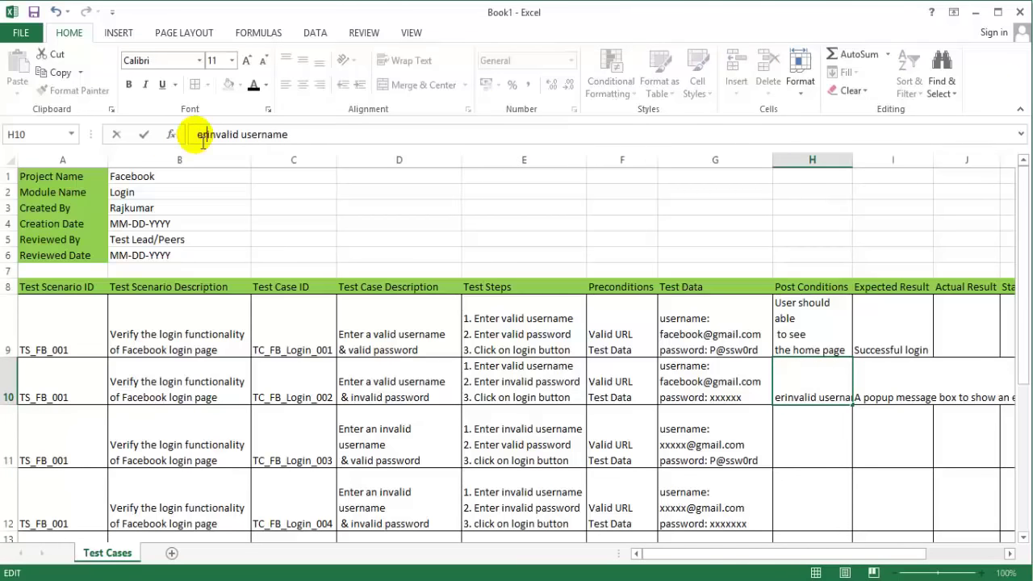
text(age ")
key(Right)
key(Right)
key(Right)
key(Right)
key(Right)
key(Right)
key(Right)
key(Right)
key(Right)
key(Right)
key(Right)
key(Right)
key(Right)
key(Right)
key(Right)
key(Right)
key(Right)
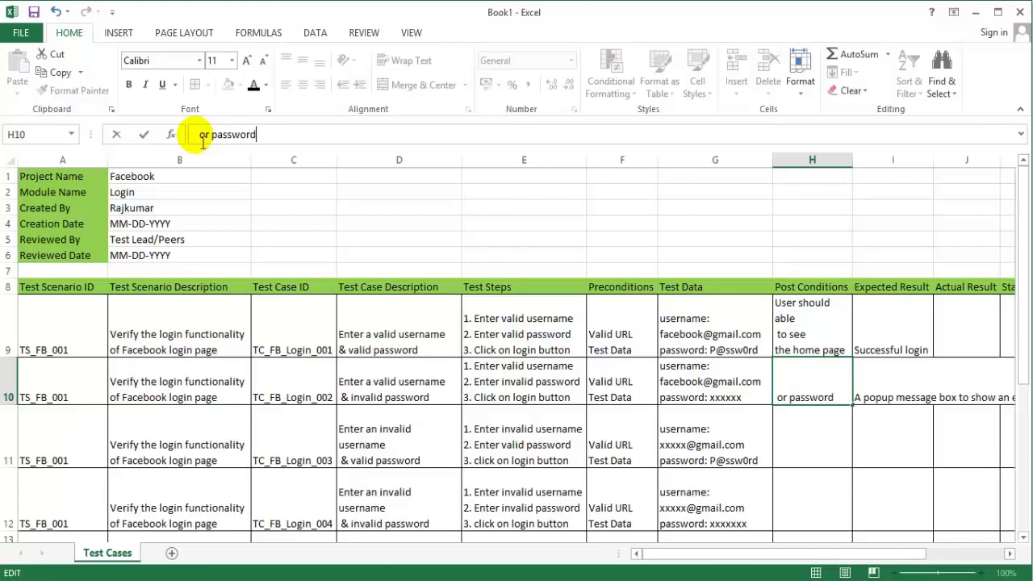
text(")
key(Return)
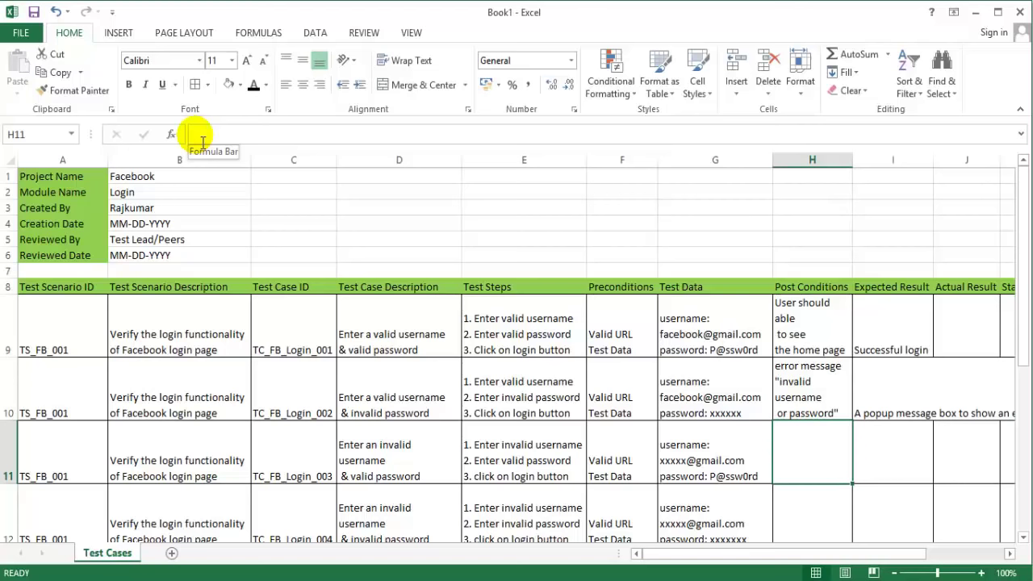
Step: Paste the H10 error message into the Post Conditions of H11 and H12
key(ctrl+v)
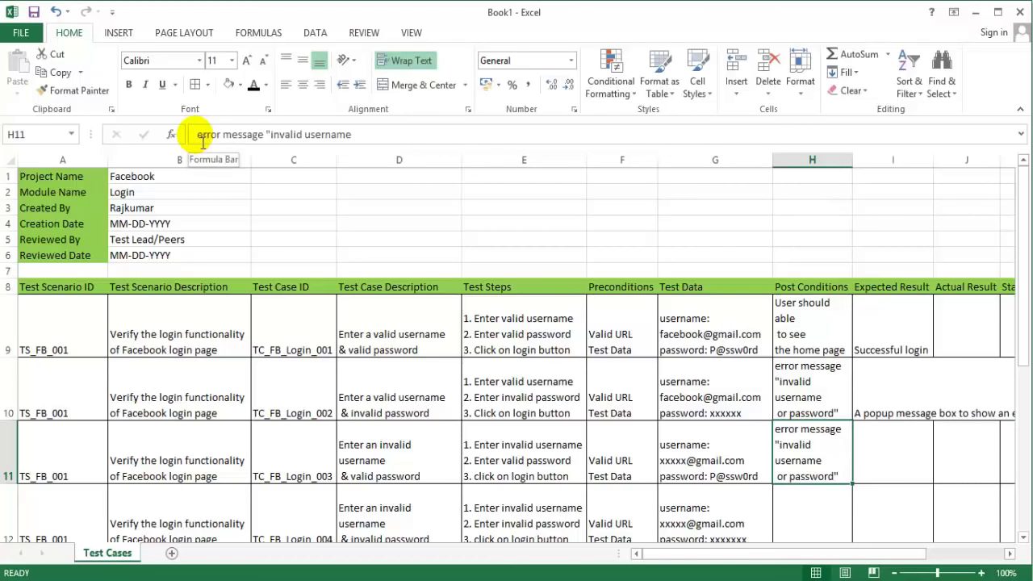
key(Down)
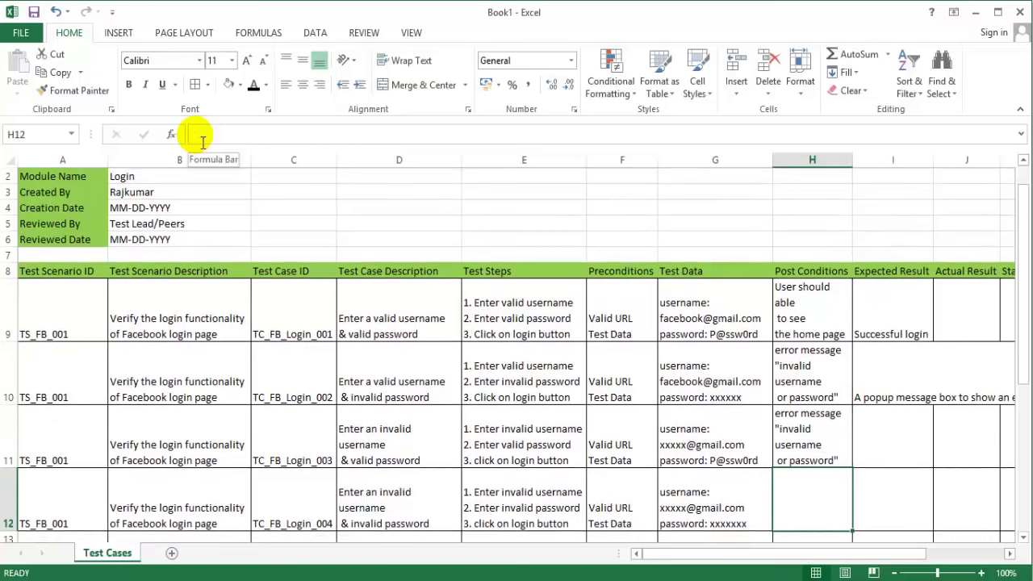
key(ctrl+v)
key(Right)
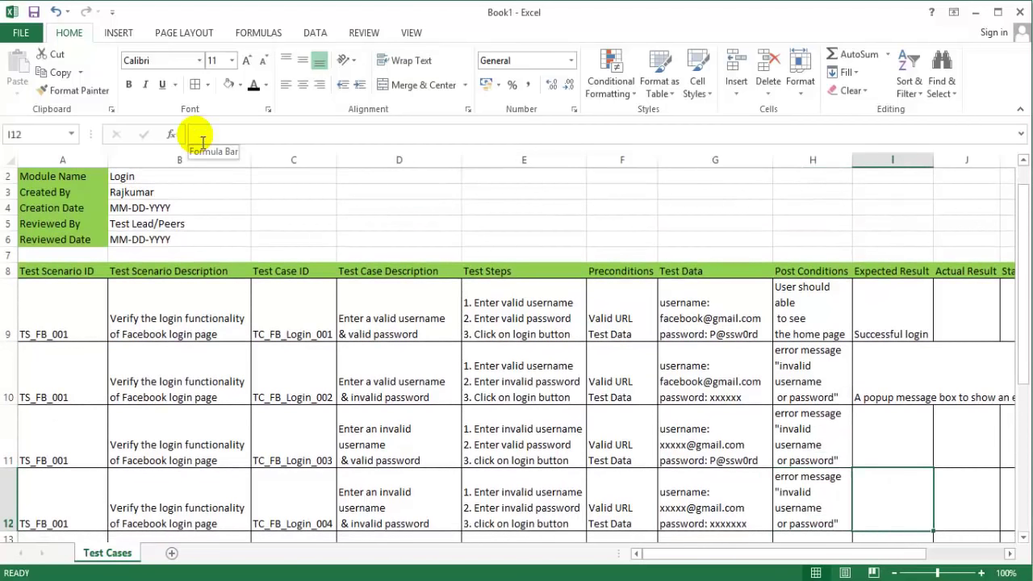
Step: Paste the popup error message into the Expected Result cells I11 and I12
key(Up)
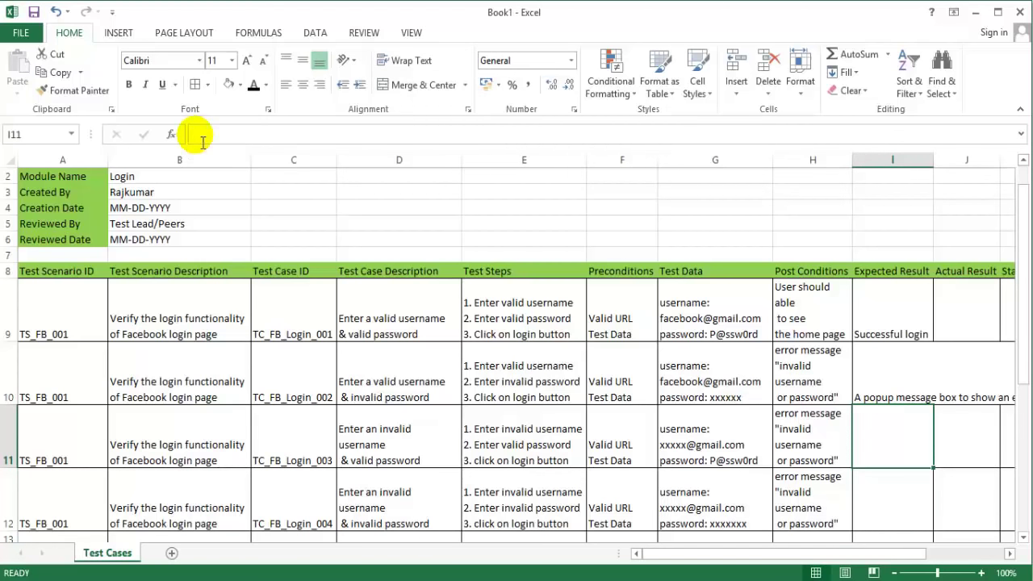
key(ctrl+v)
key(Down)
key(ctrl+v)
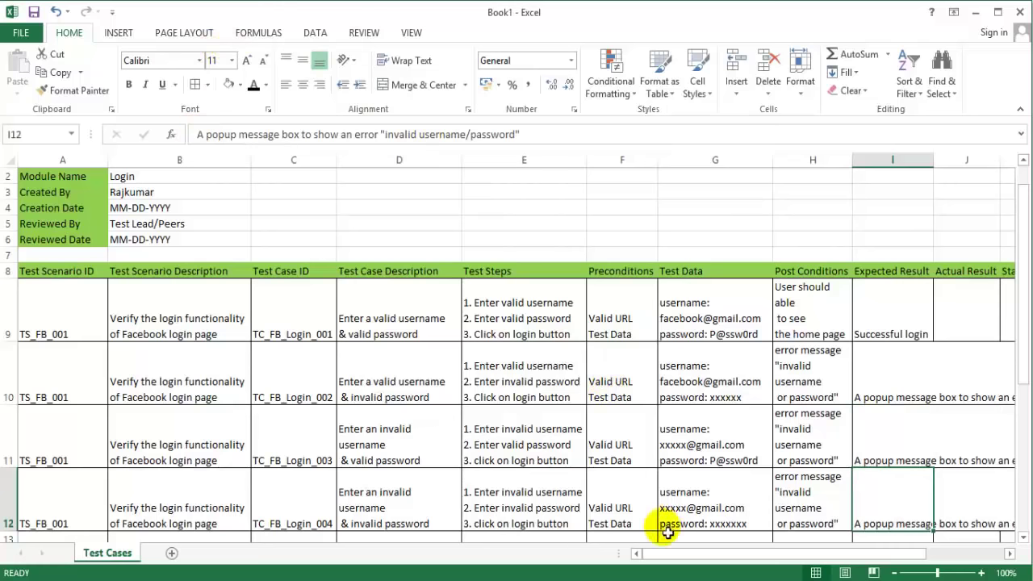
Step: Review the Actual Result and Expected Result cells of test cases 001–003
drag(664, 553, 750, 548)
double_click(648, 315)
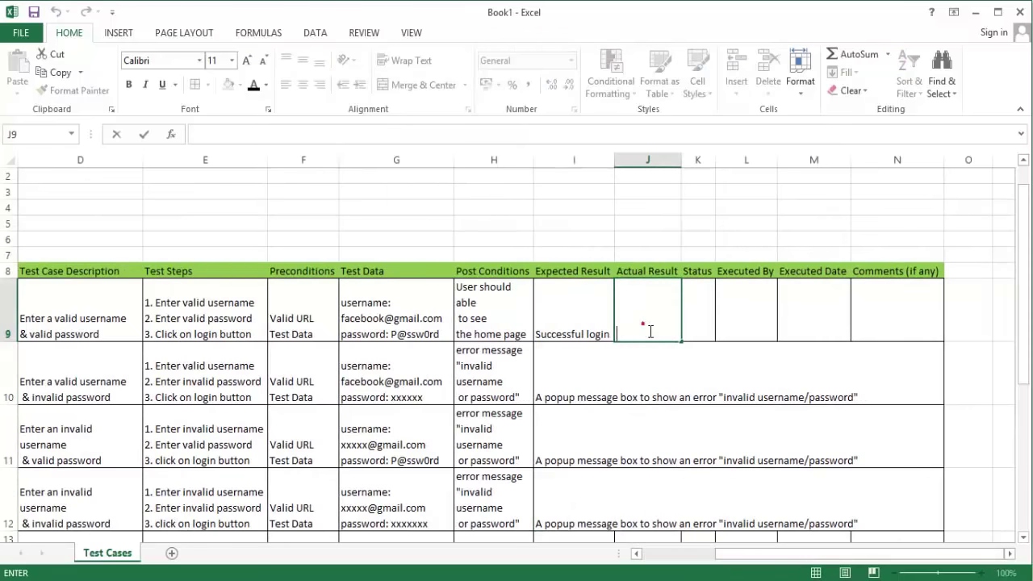
double_click(651, 392)
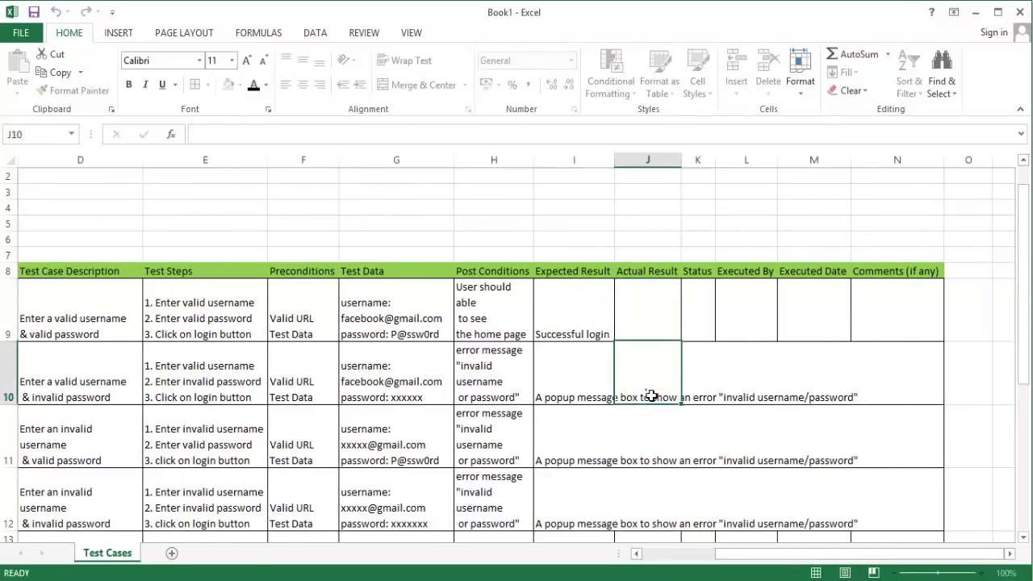
double_click(648, 446)
click(595, 392)
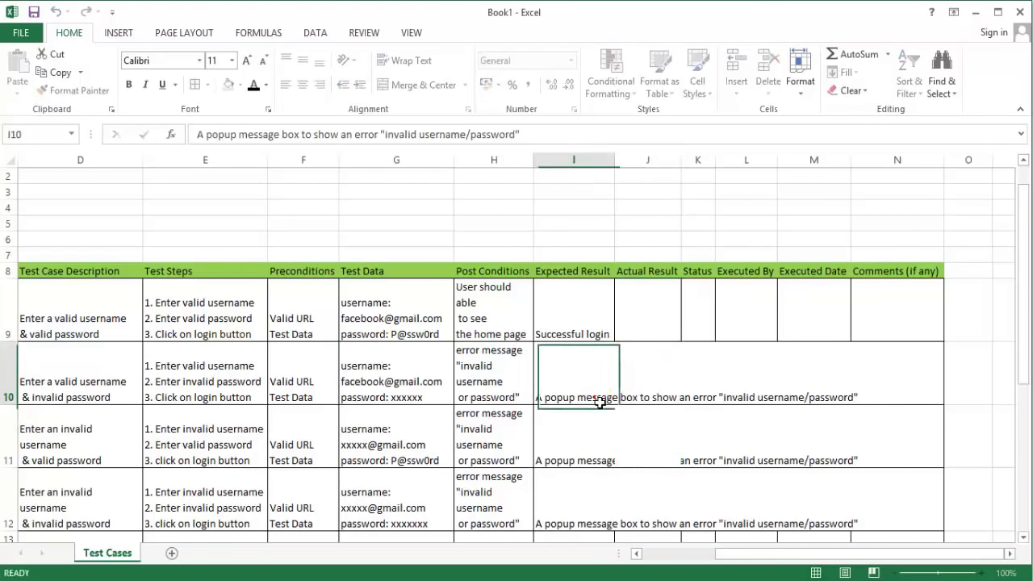
double_click(701, 403)
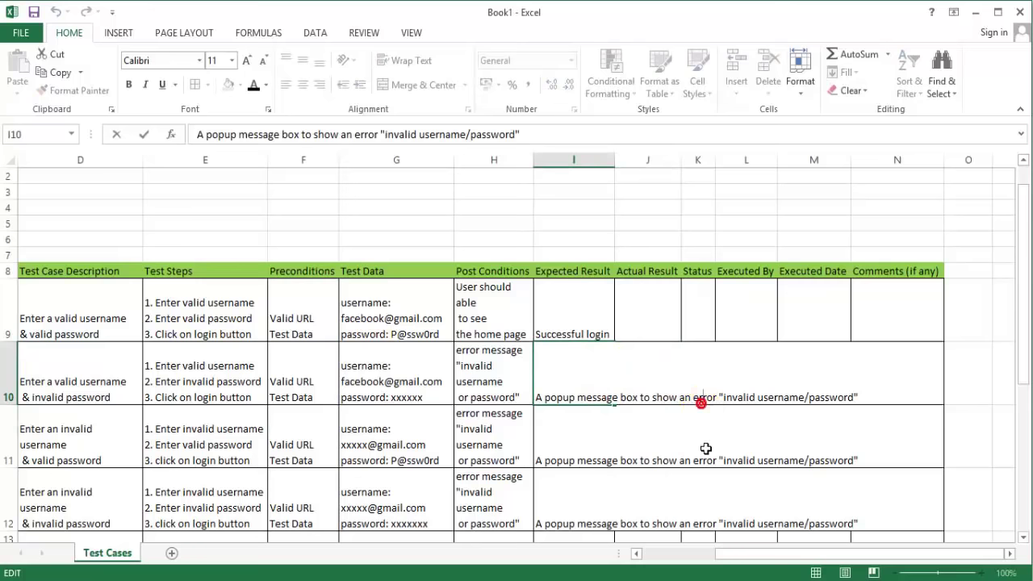
click(705, 449)
click(621, 289)
Step: Apply Wrap Text to I10 and copy that formatting to I11 and I12
click(576, 401)
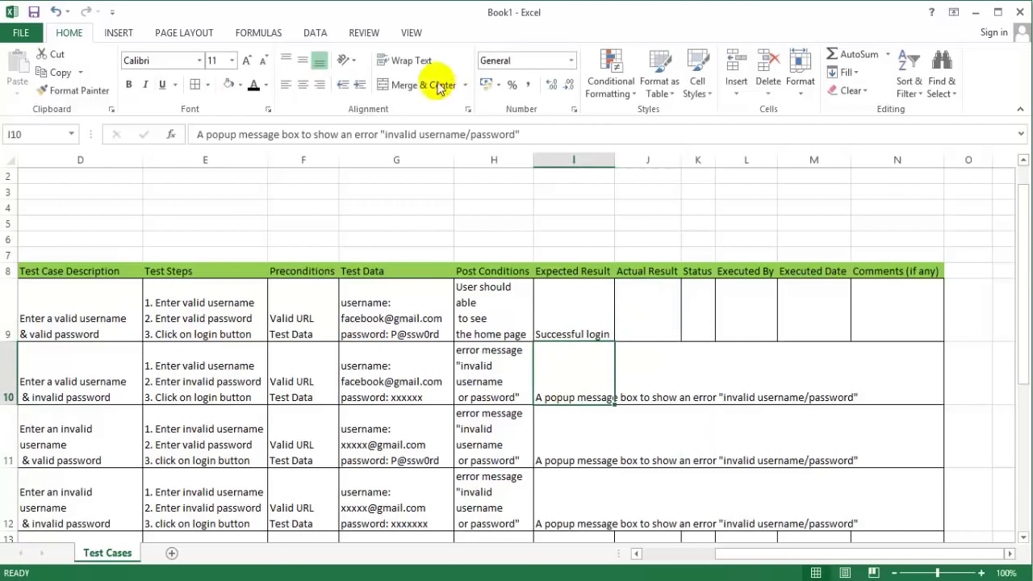
click(408, 60)
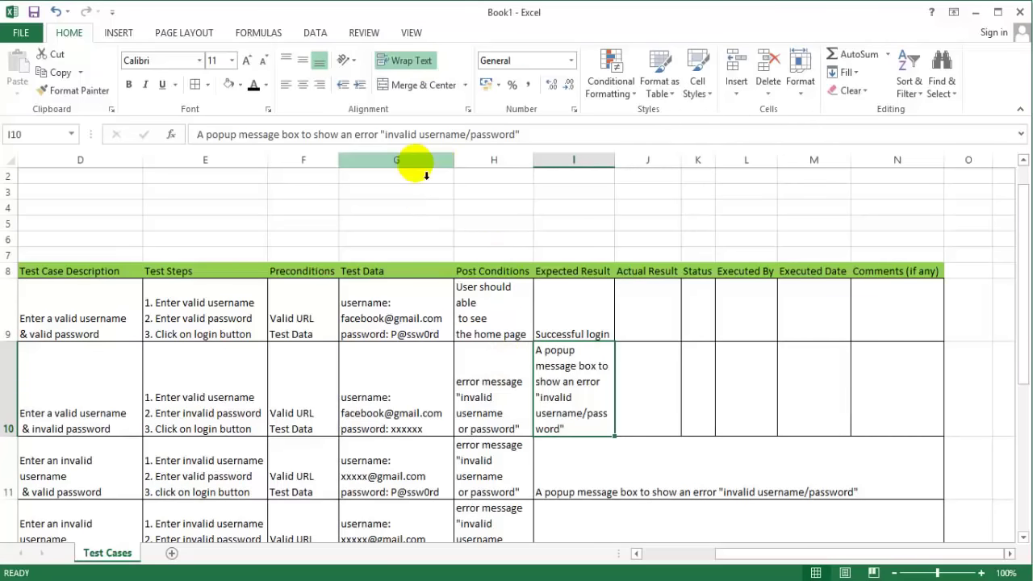
click(77, 91)
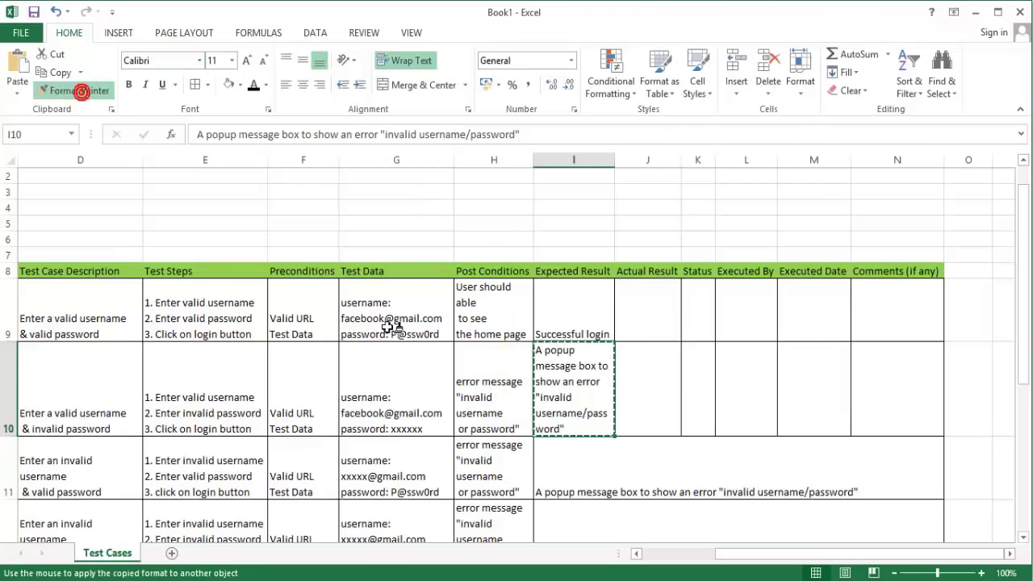
click(535, 474)
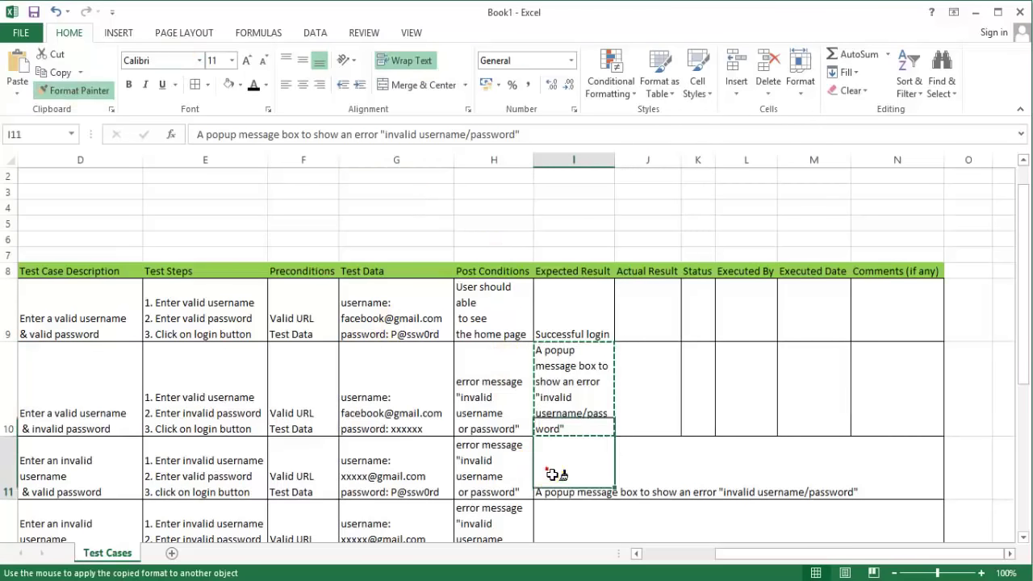
click(95, 92)
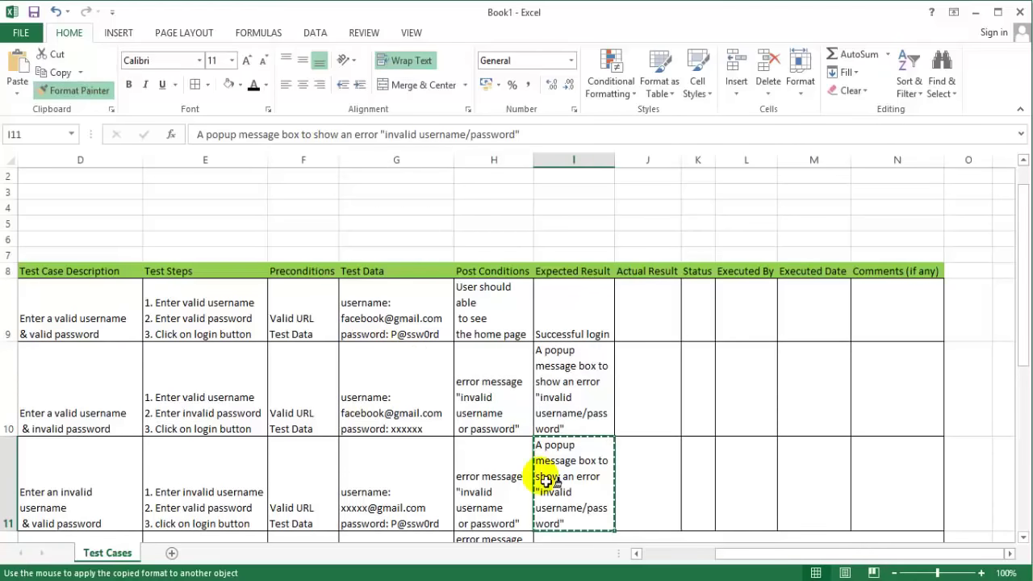
click(569, 540)
Step: Check test case 001's Successful login expected result and Actual Result cells
scroll(664, 420, down, 3)
drag(1022, 334, 1022, 214)
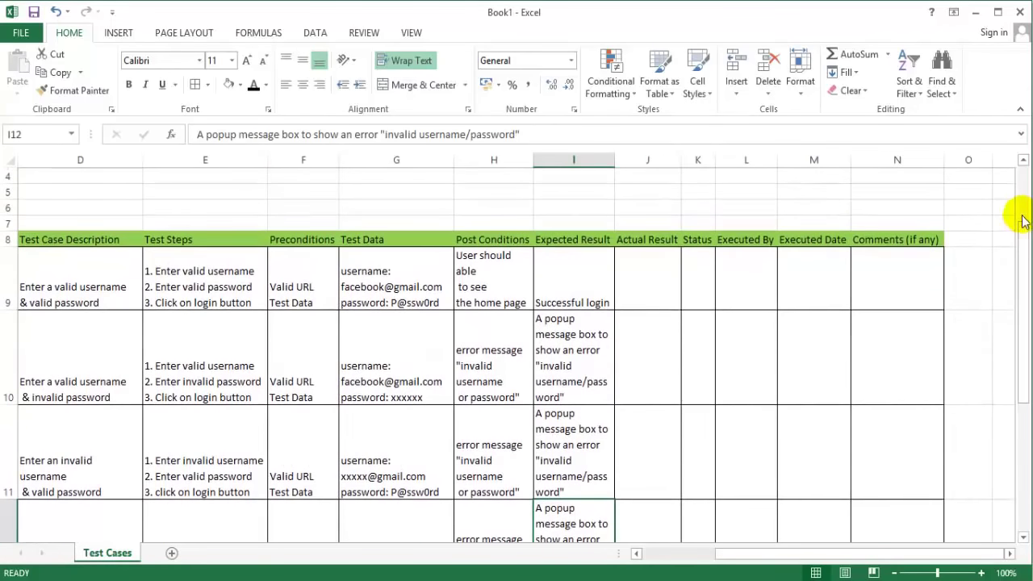
click(674, 283)
click(568, 277)
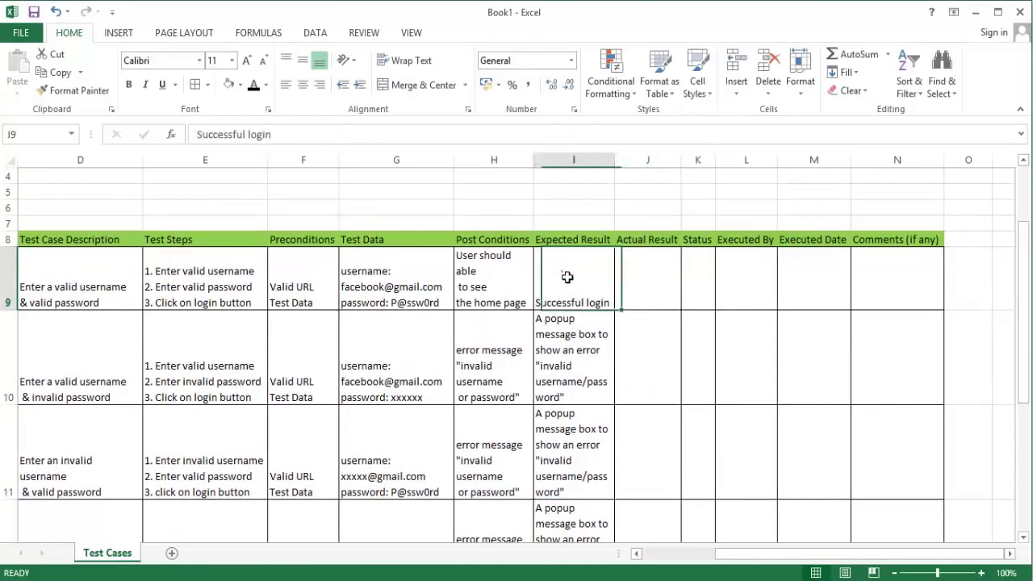
click(709, 300)
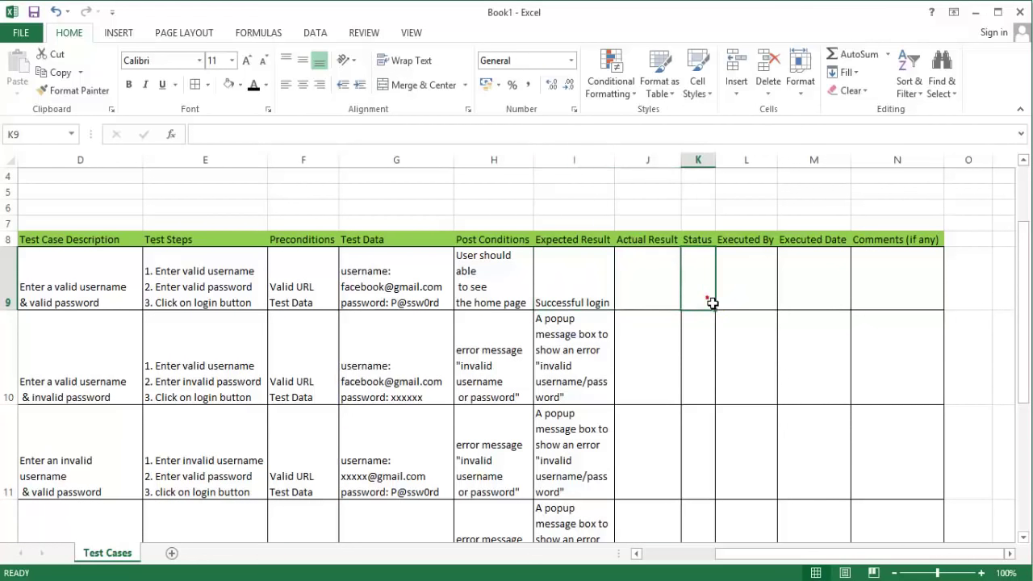
Step: Set K9 to Pass, then clear a stray Fail entered in K10
text(P)
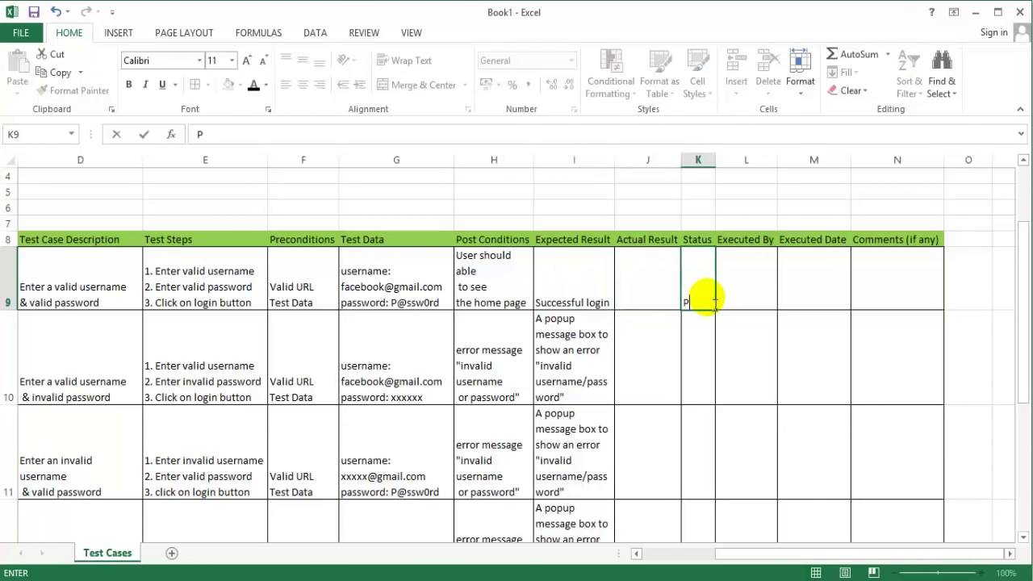
text(ass)
key(Return)
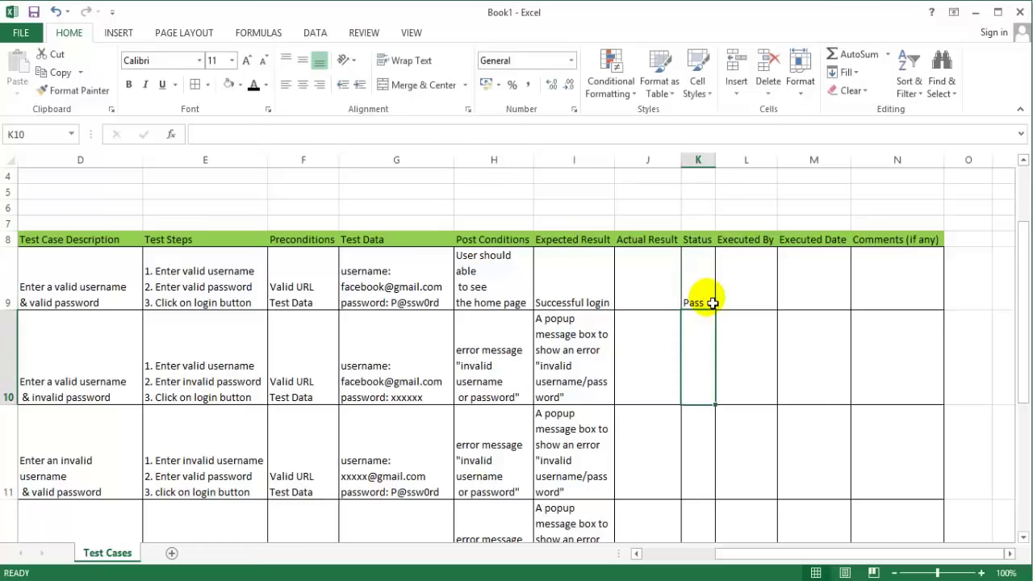
text(Fail)
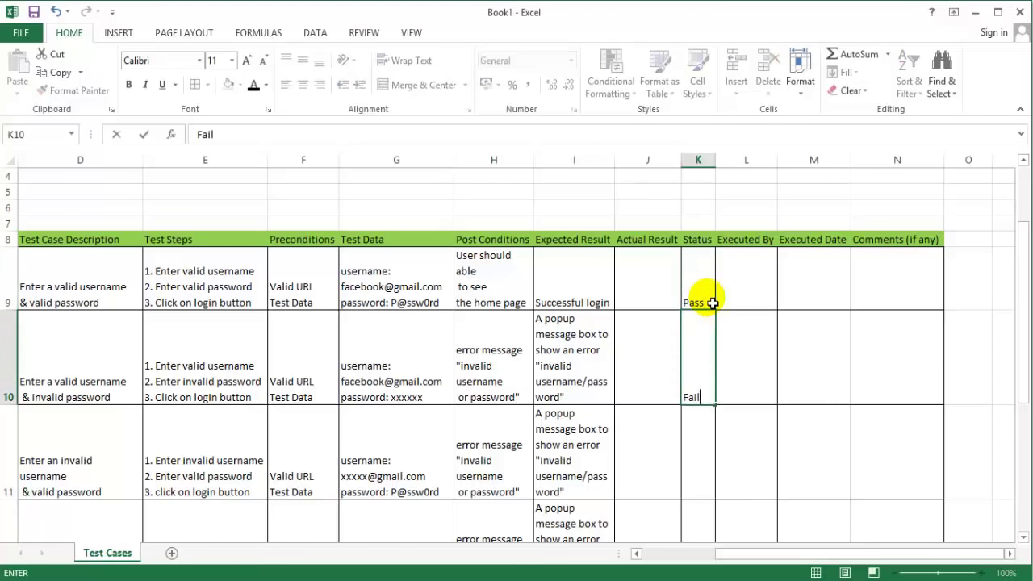
key(Return)
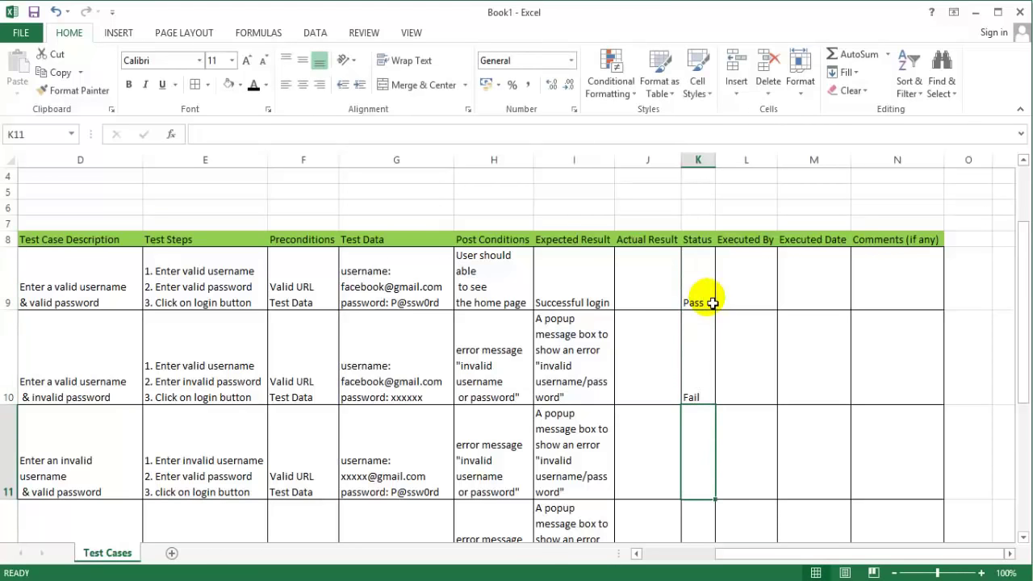
click(709, 347)
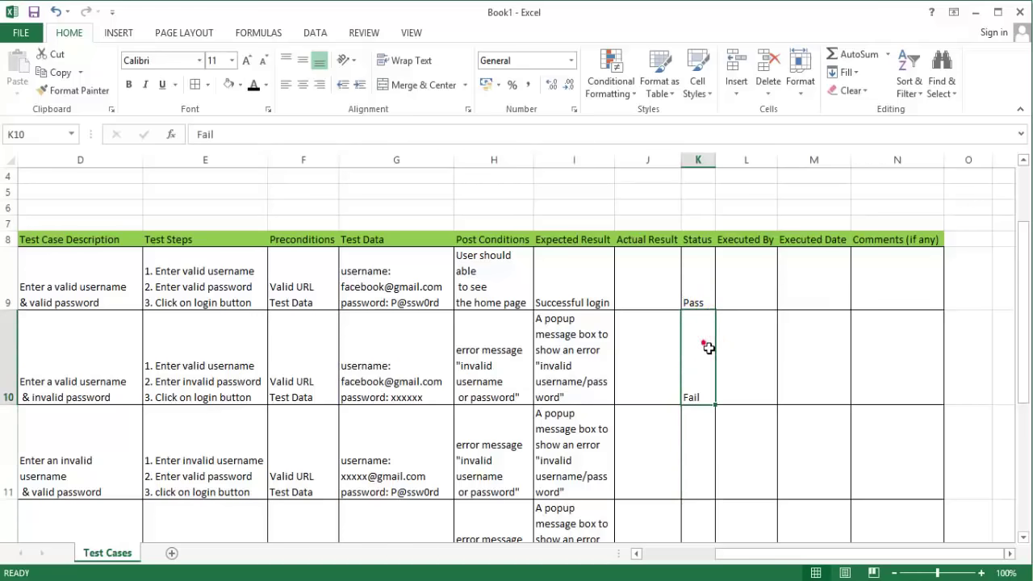
key(Delete)
click(758, 283)
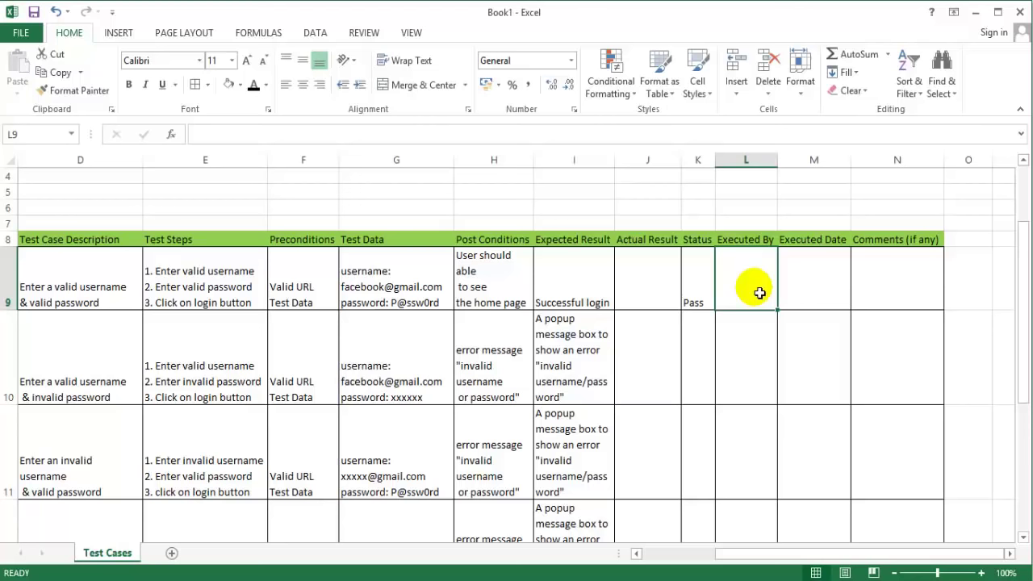
Step: Fill row 9 with the tester ID, executed date MM-DD-YYYY and comment 'No comments'
text(Tester)
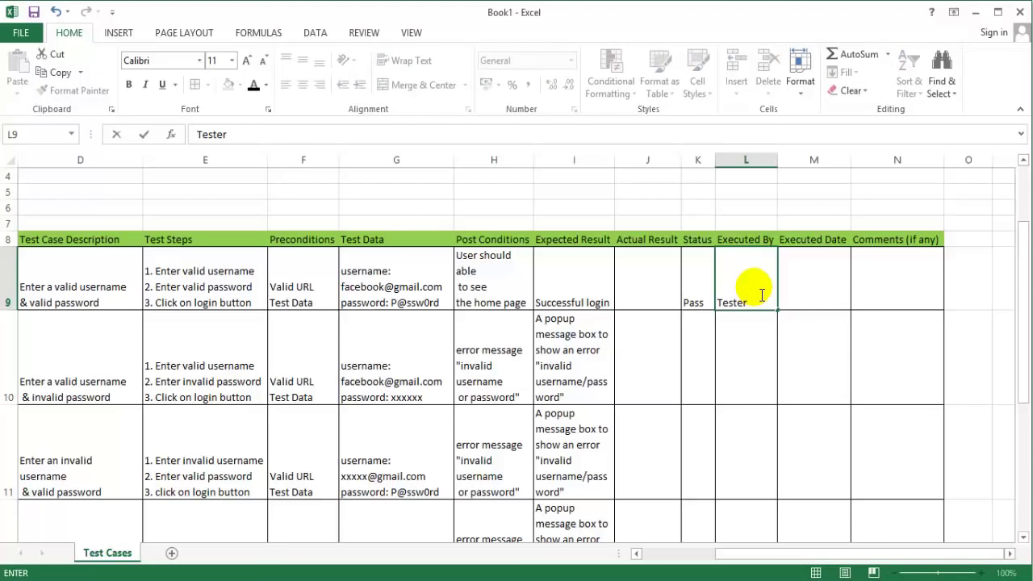
text(_TID001)
key(ctrl+Return)
key(Tab)
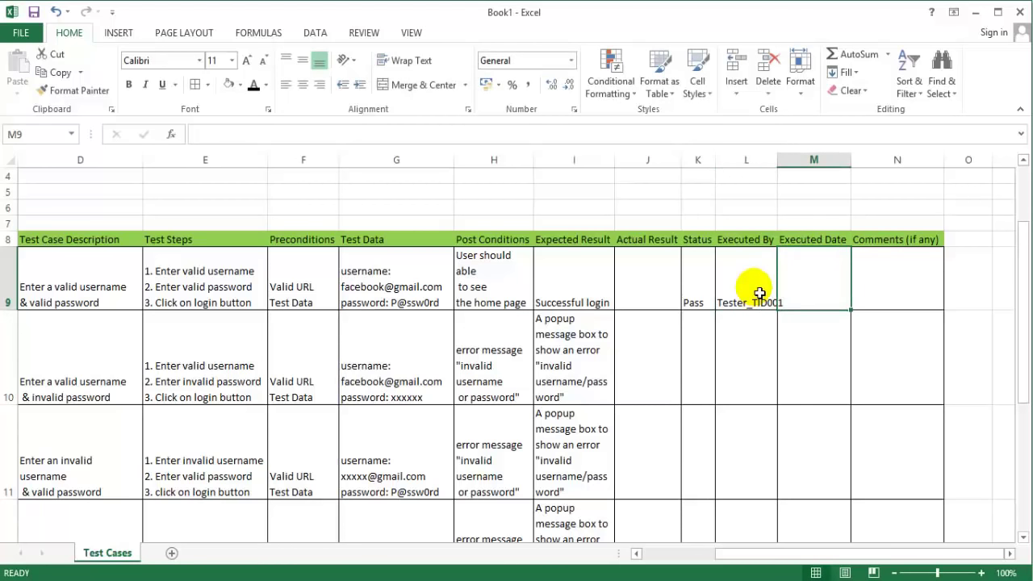
text(MM-DD)
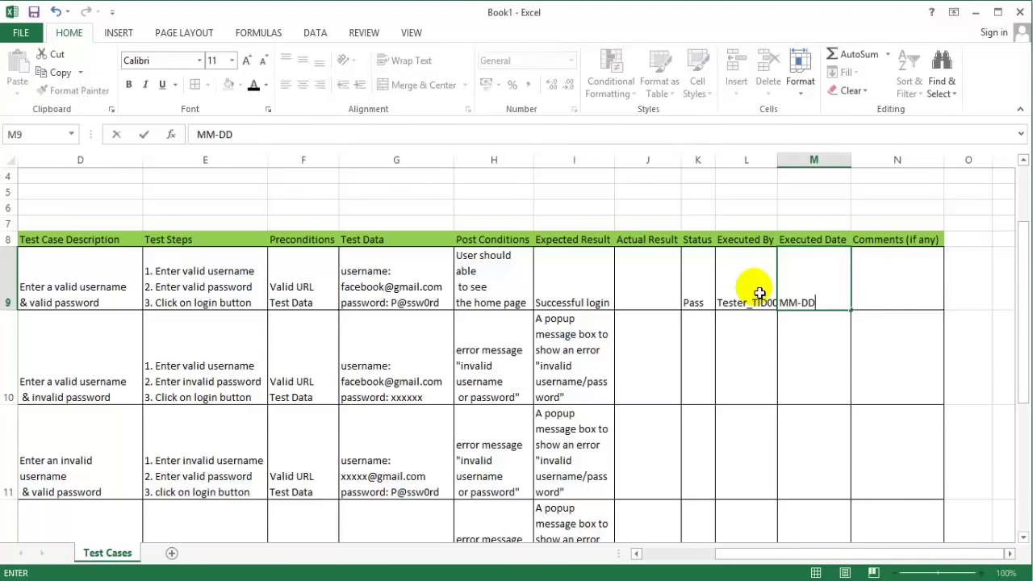
text(-YYYY)
key(Tab)
text(No comments)
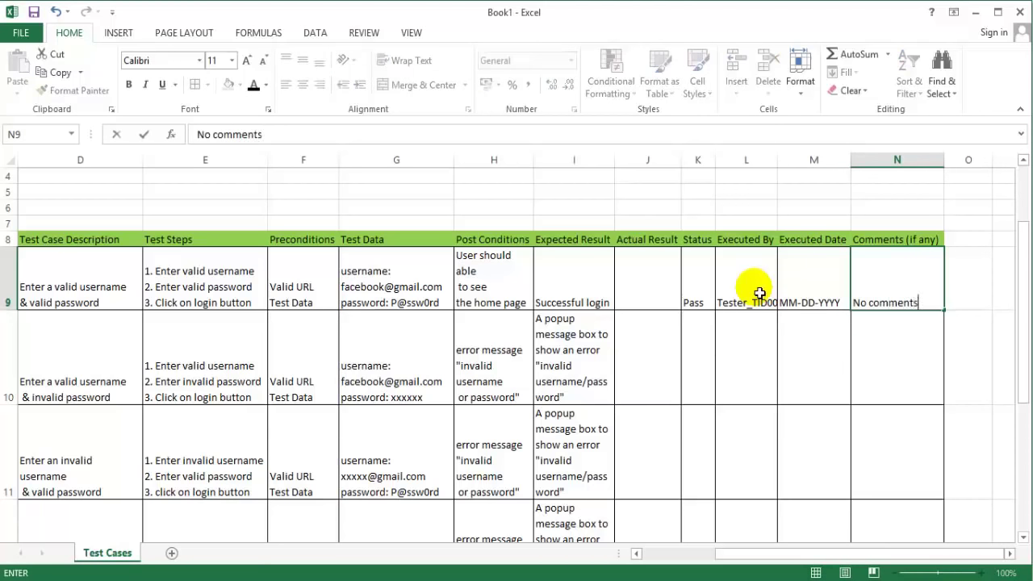
key(Return)
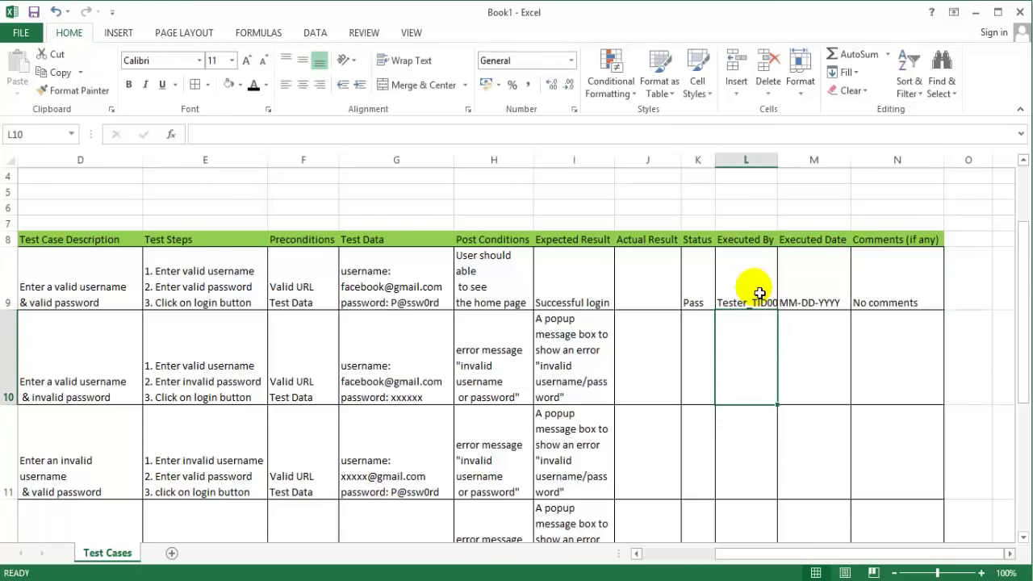
click(706, 363)
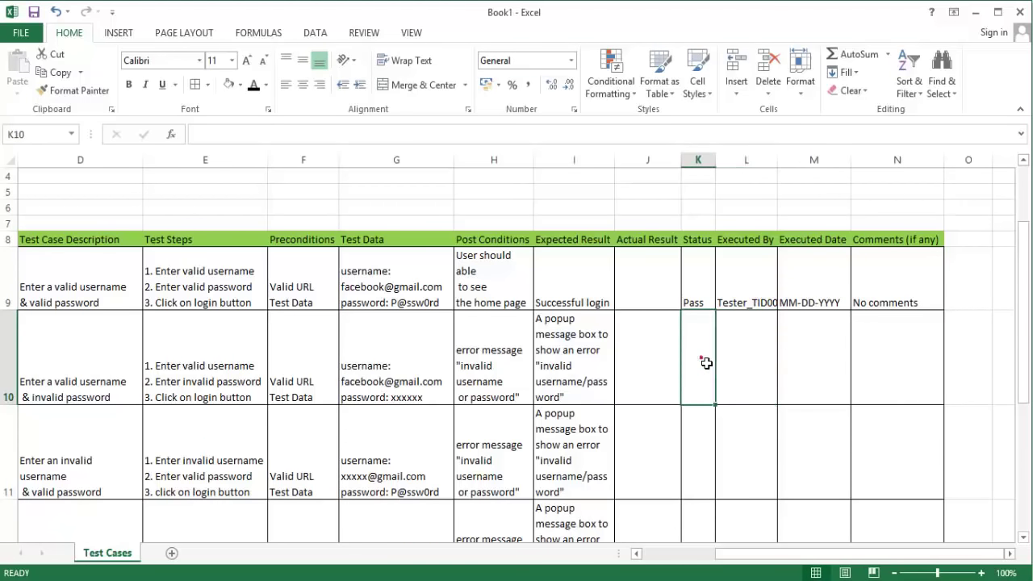
drag(706, 363, 887, 376)
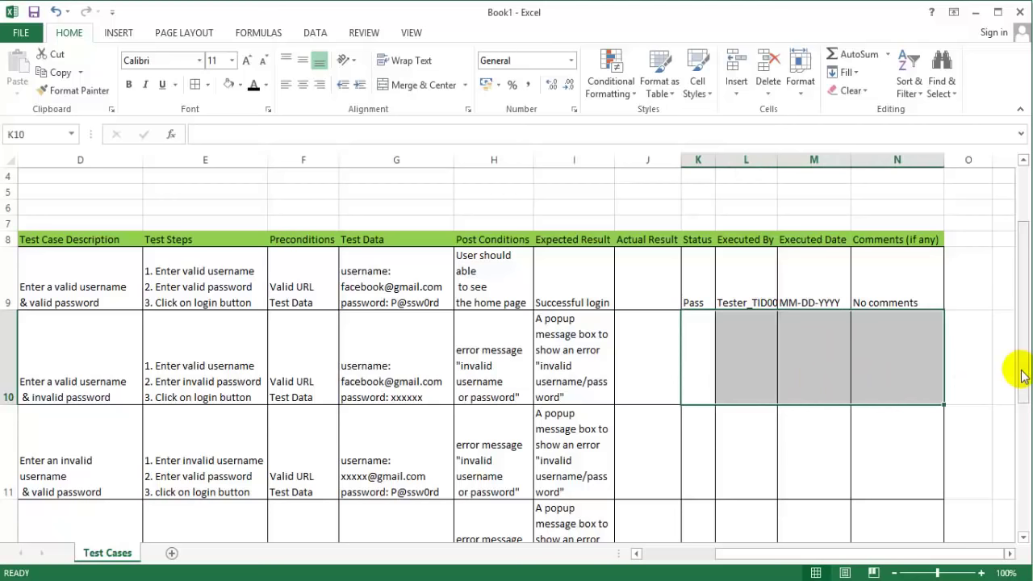
drag(732, 555, 732, 554)
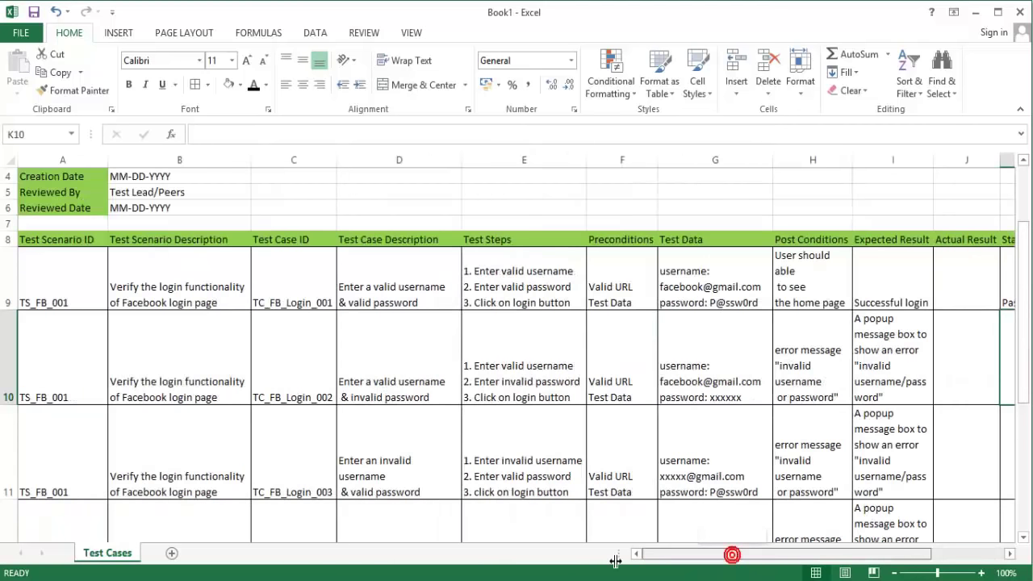
drag(614, 561, 615, 560)
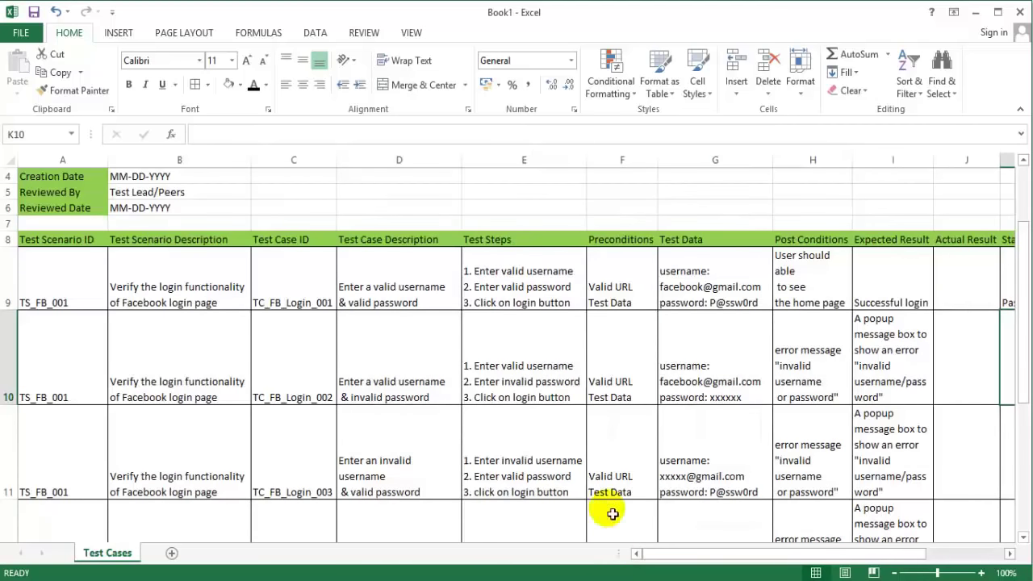
drag(1027, 266, 1021, 191)
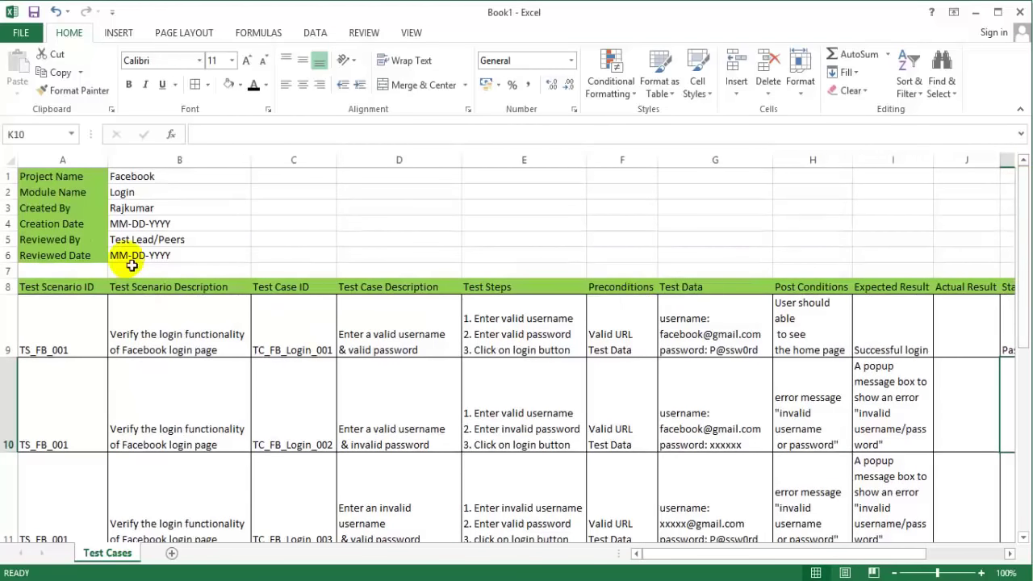
click(85, 181)
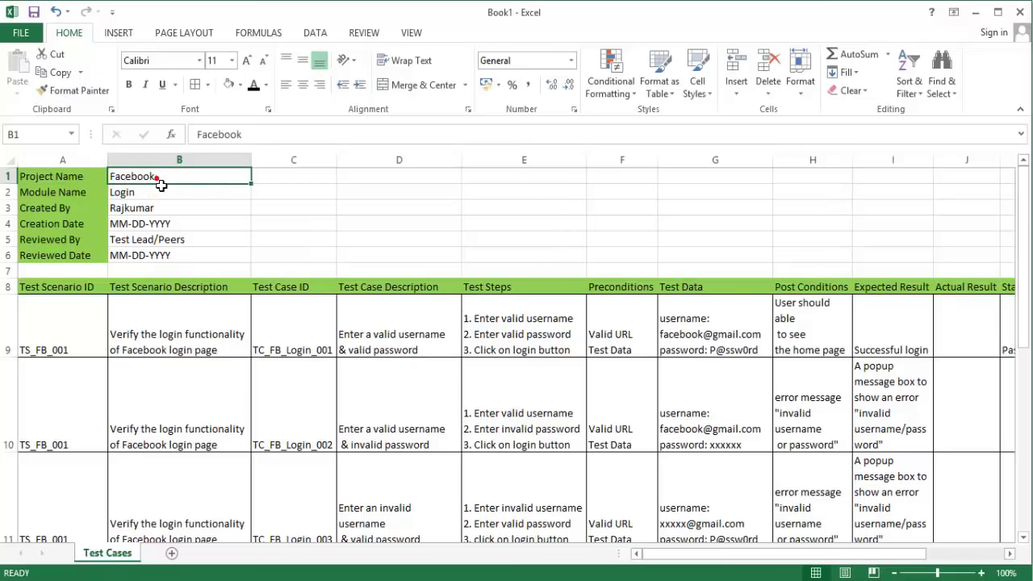
click(63, 198)
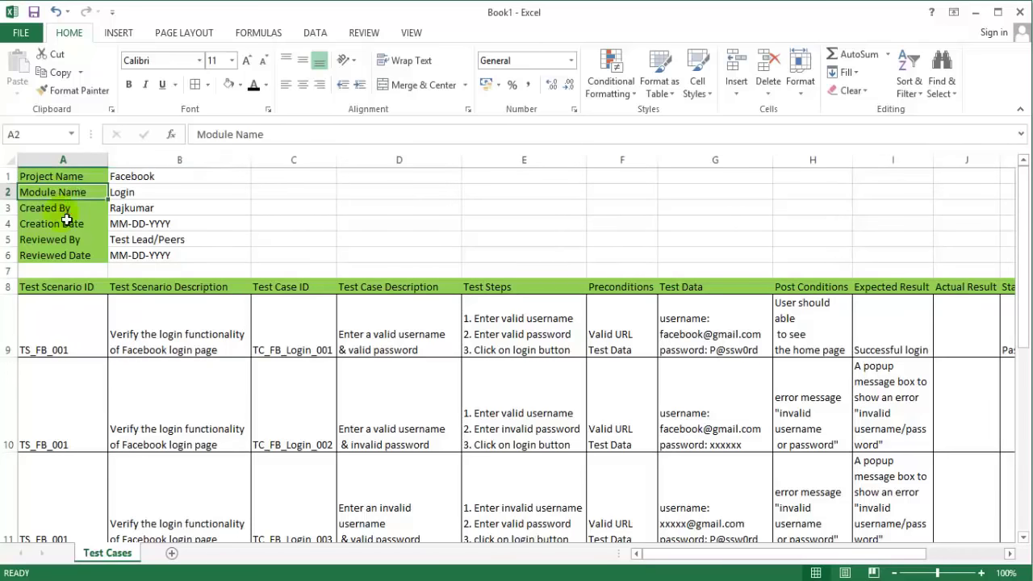
click(78, 210)
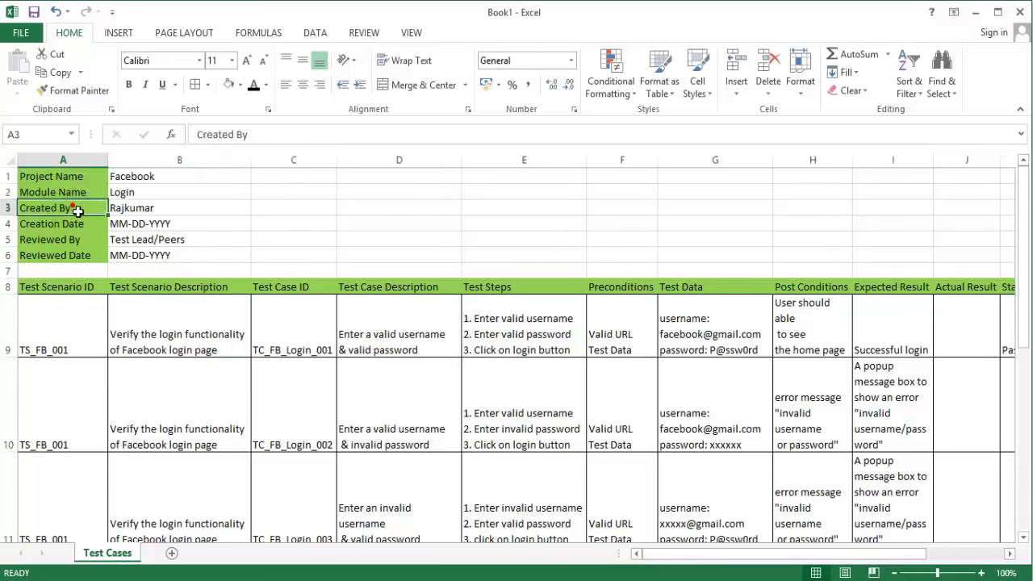
click(73, 225)
click(73, 239)
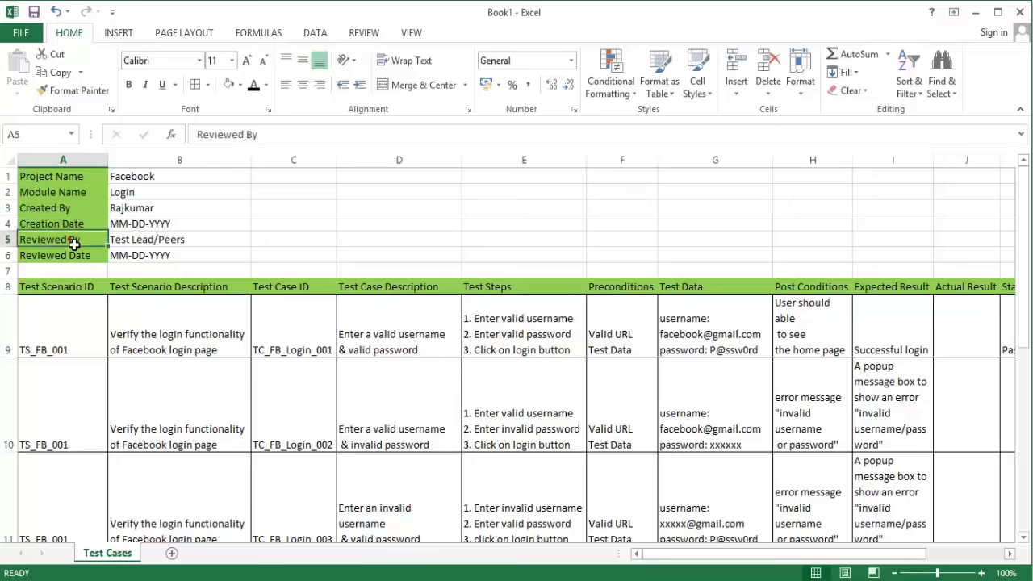
click(75, 259)
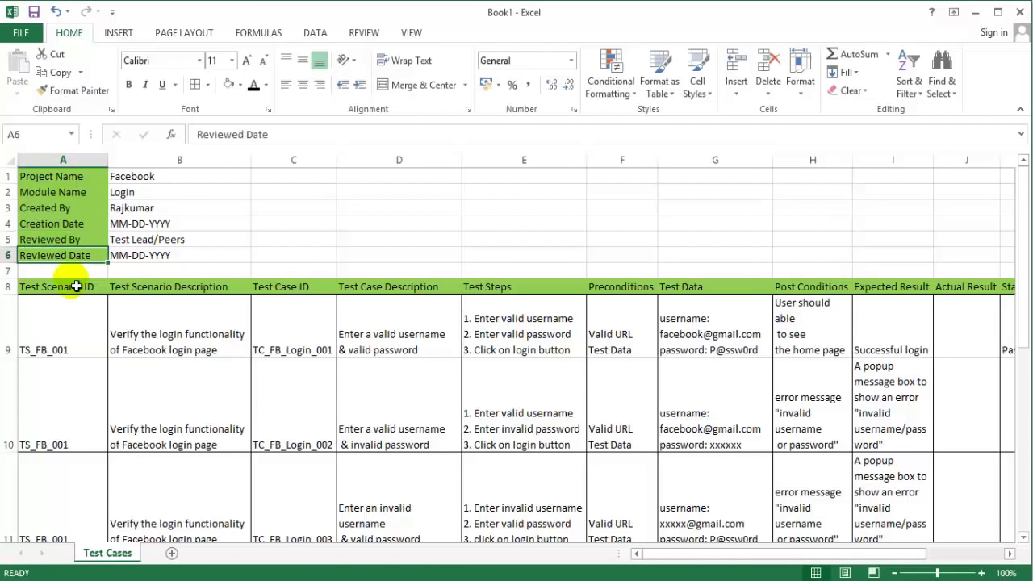
click(205, 338)
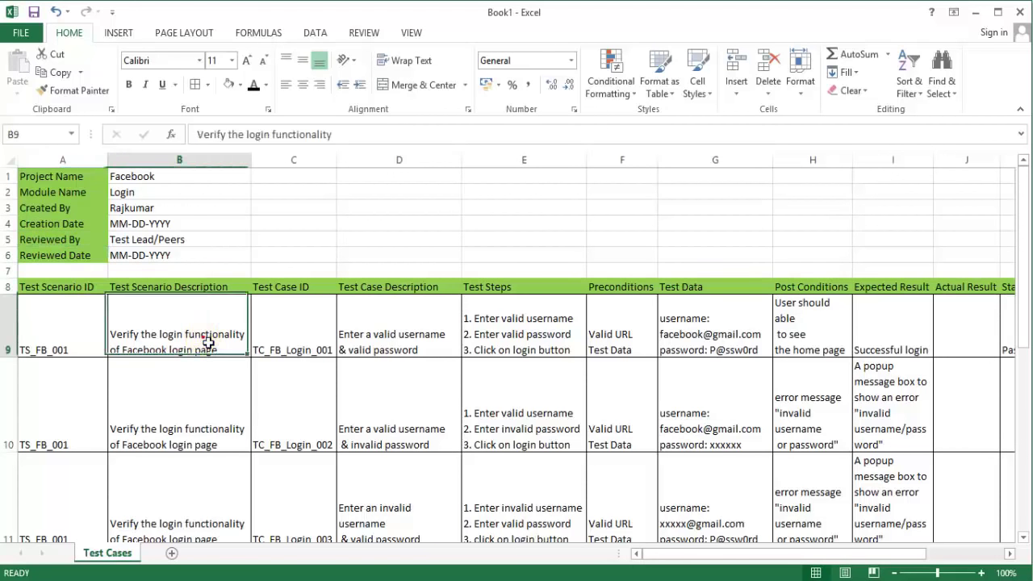
click(73, 334)
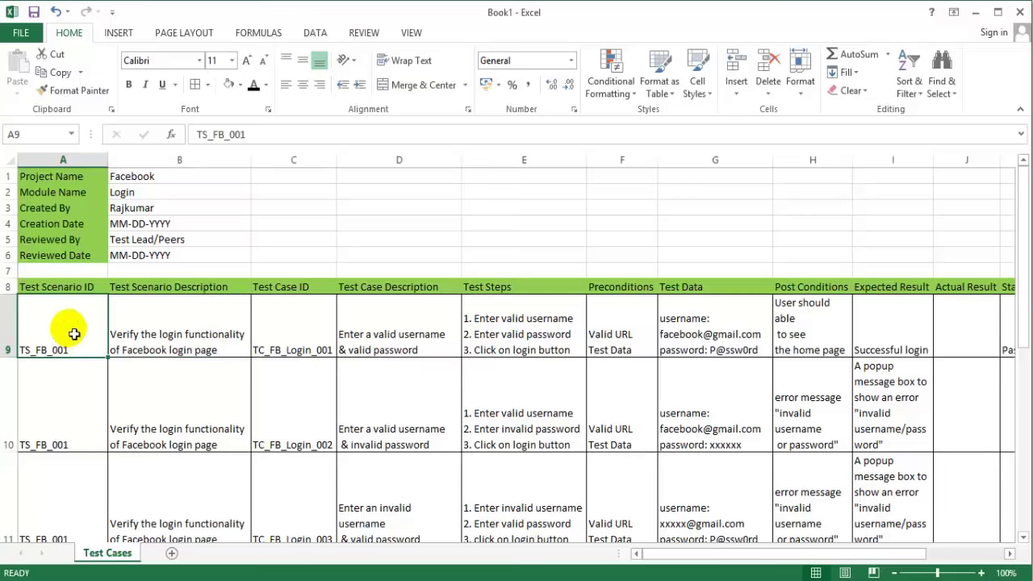
click(215, 316)
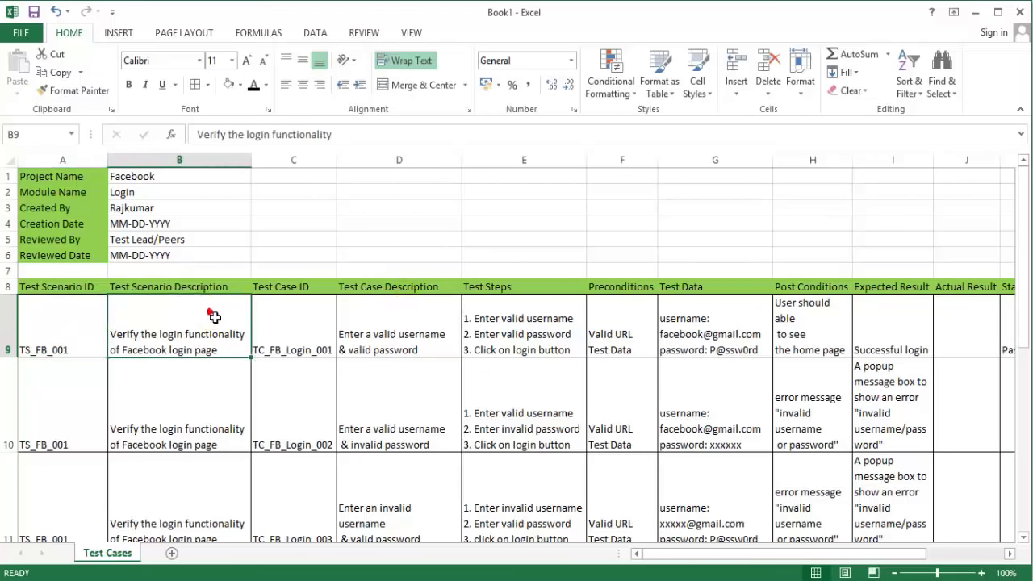
click(214, 317)
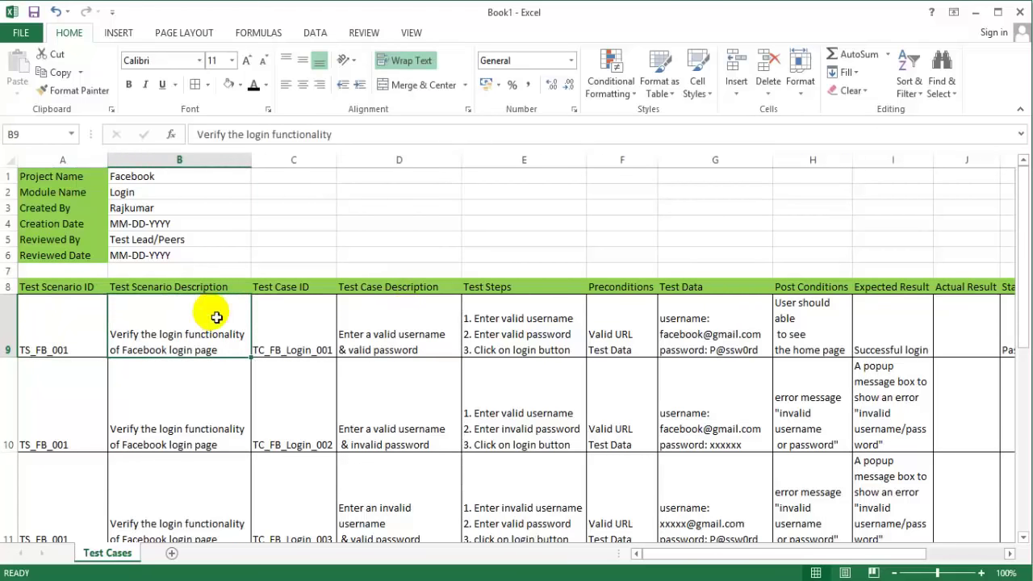
click(385, 330)
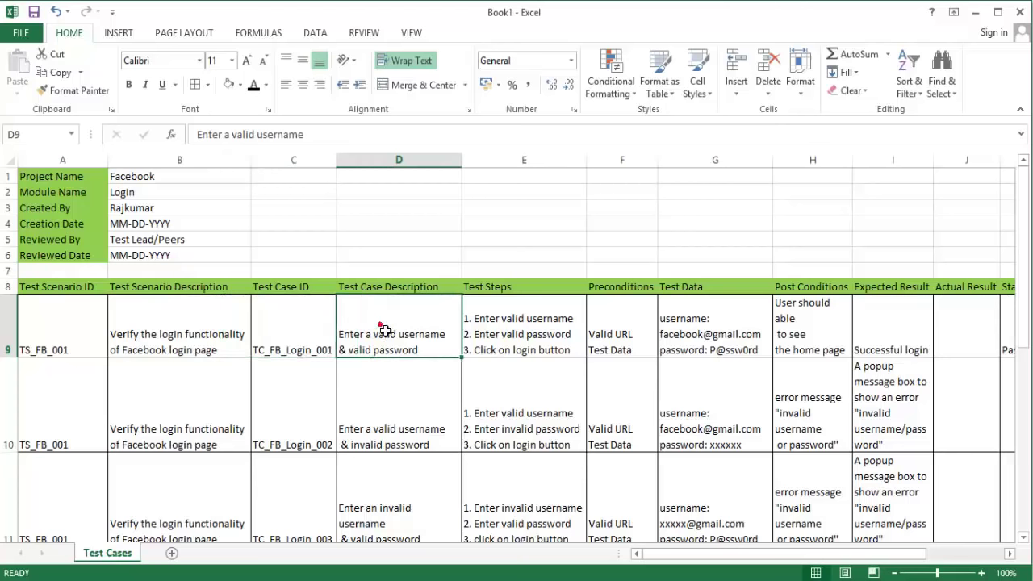
click(390, 423)
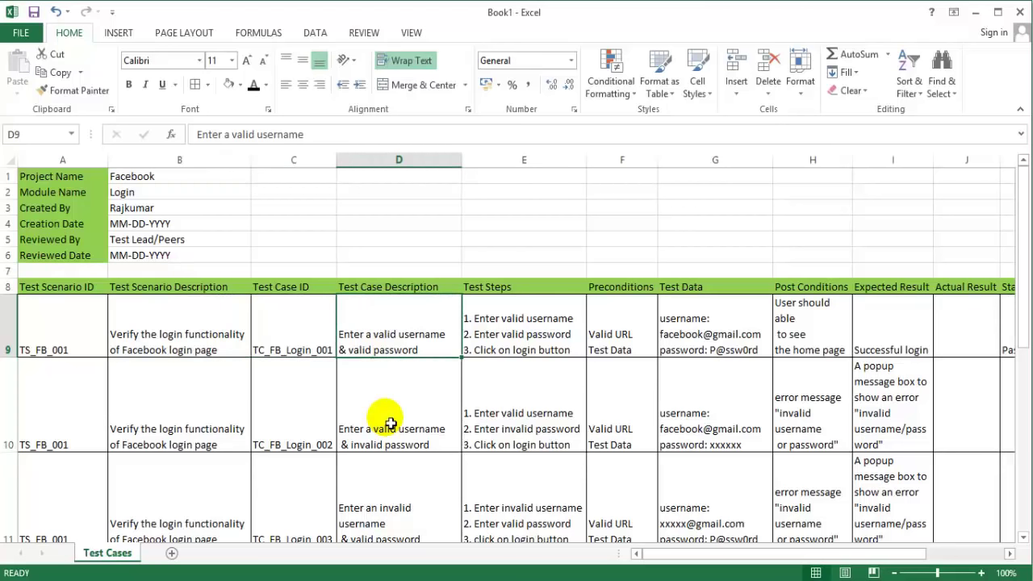
click(294, 325)
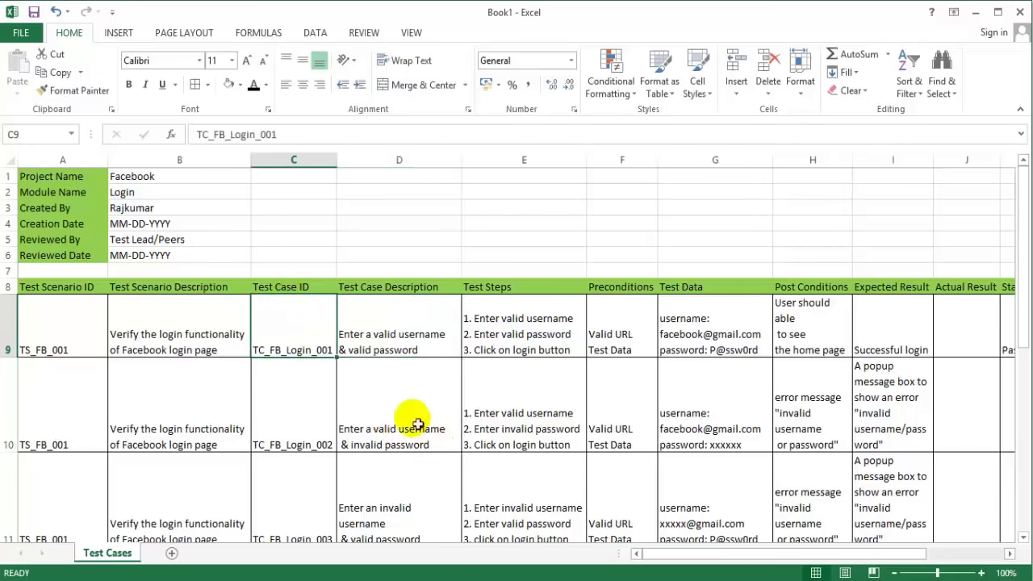
click(401, 407)
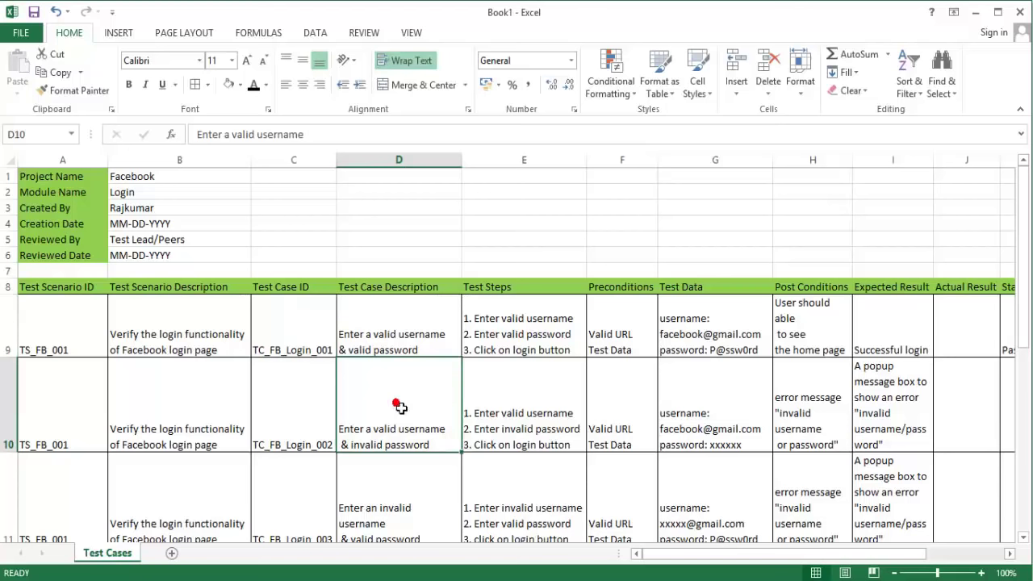
click(401, 407)
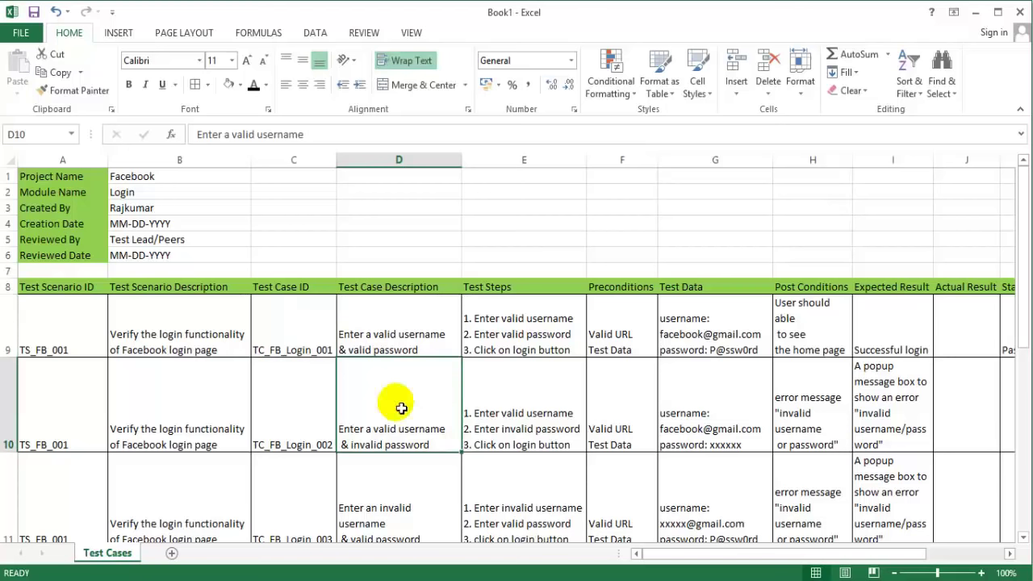
click(282, 428)
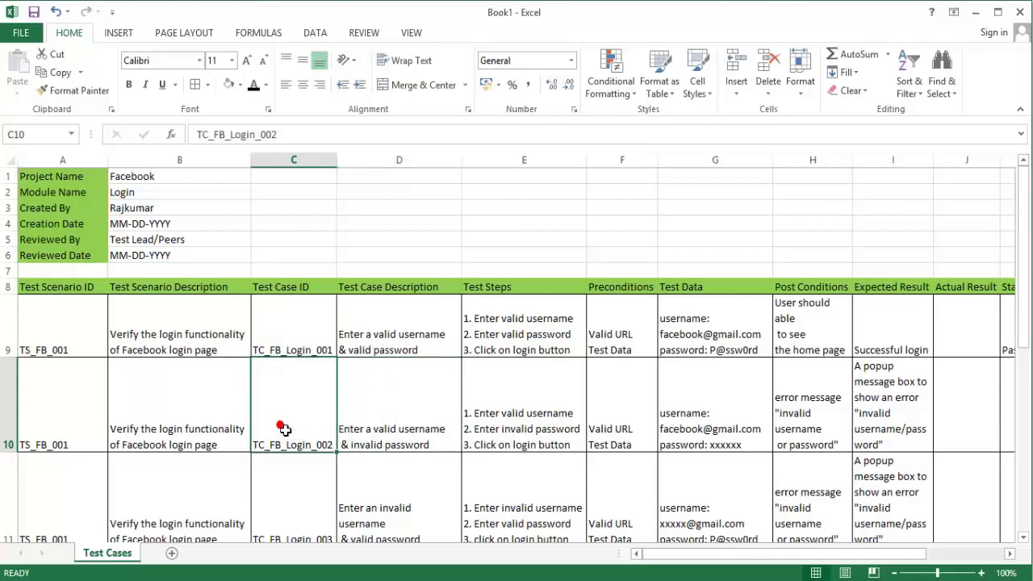
click(395, 489)
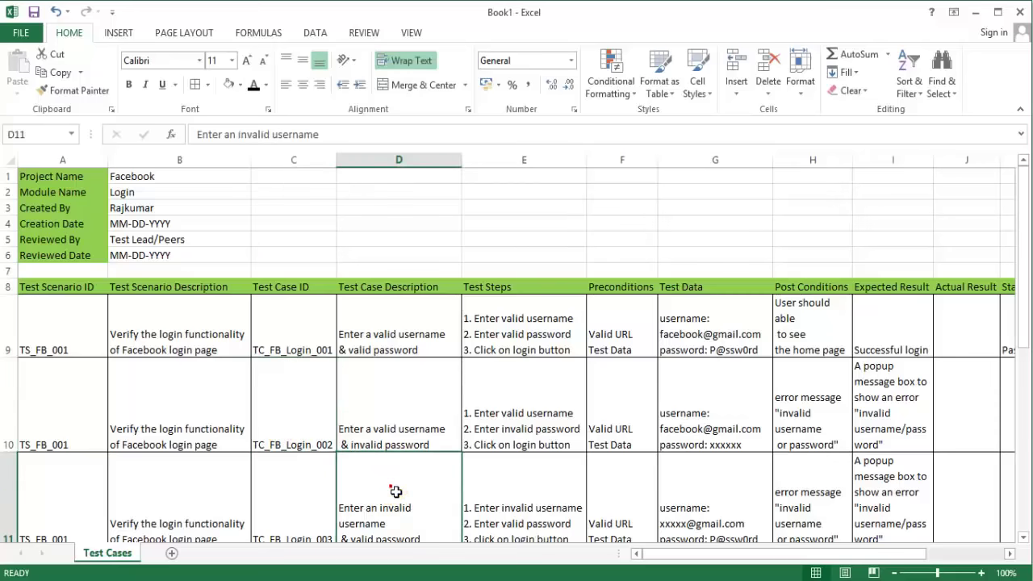
click(396, 490)
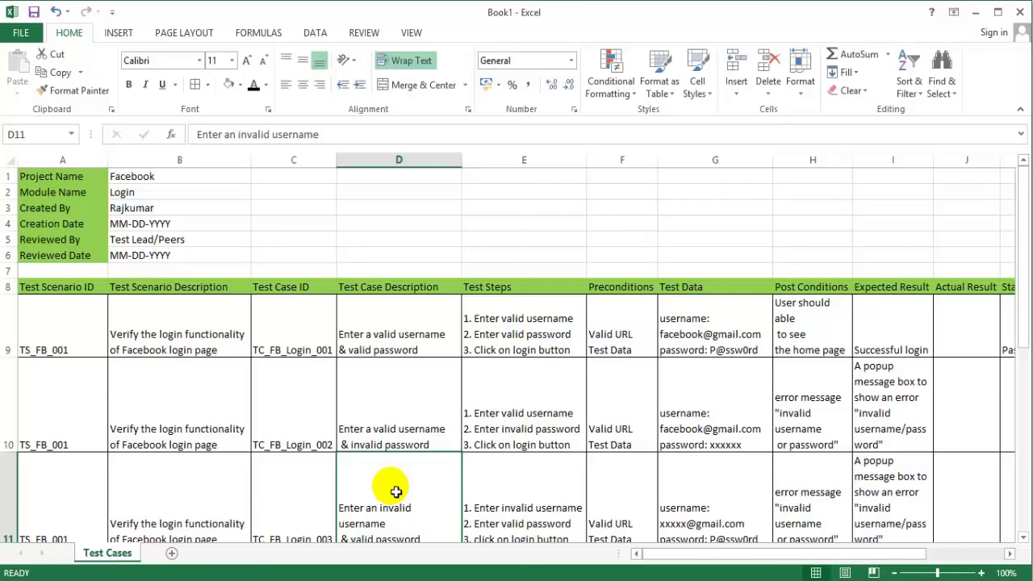
click(417, 337)
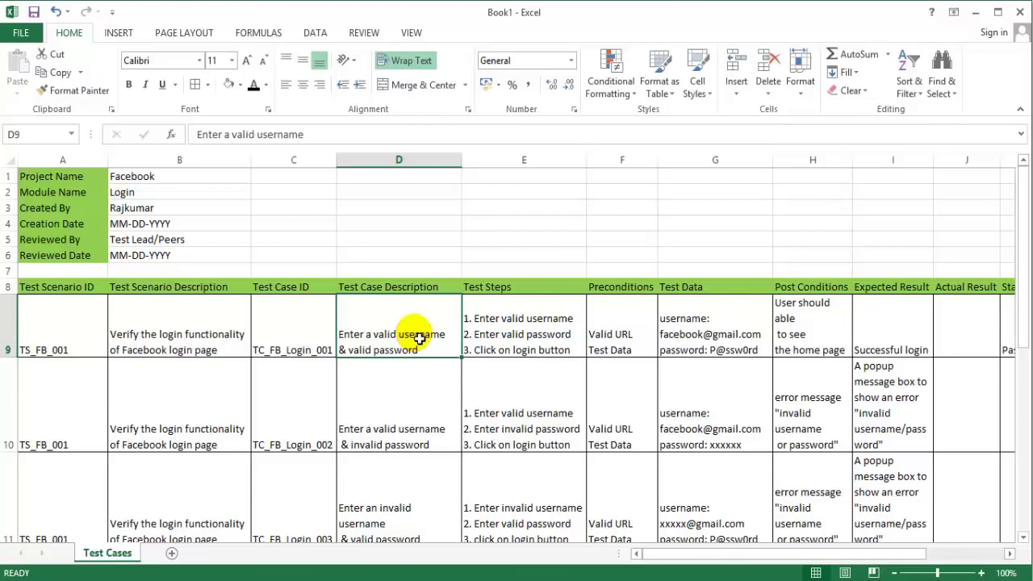
click(510, 323)
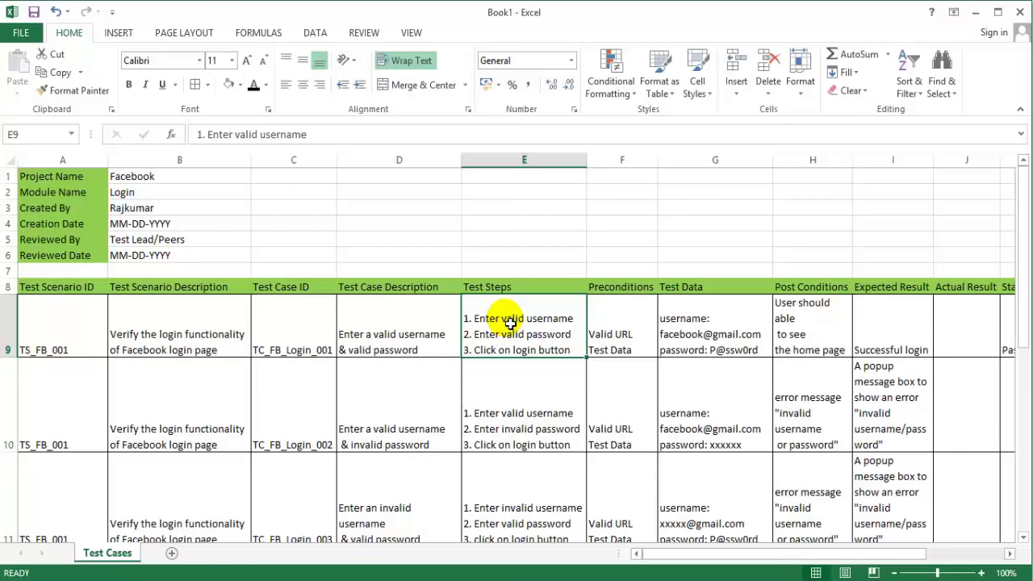
click(623, 323)
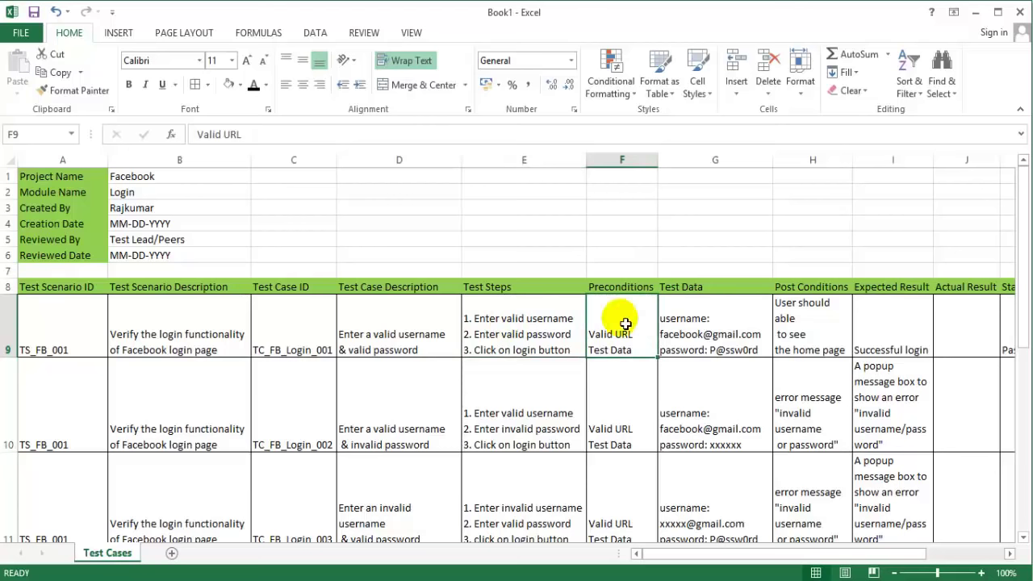
click(714, 324)
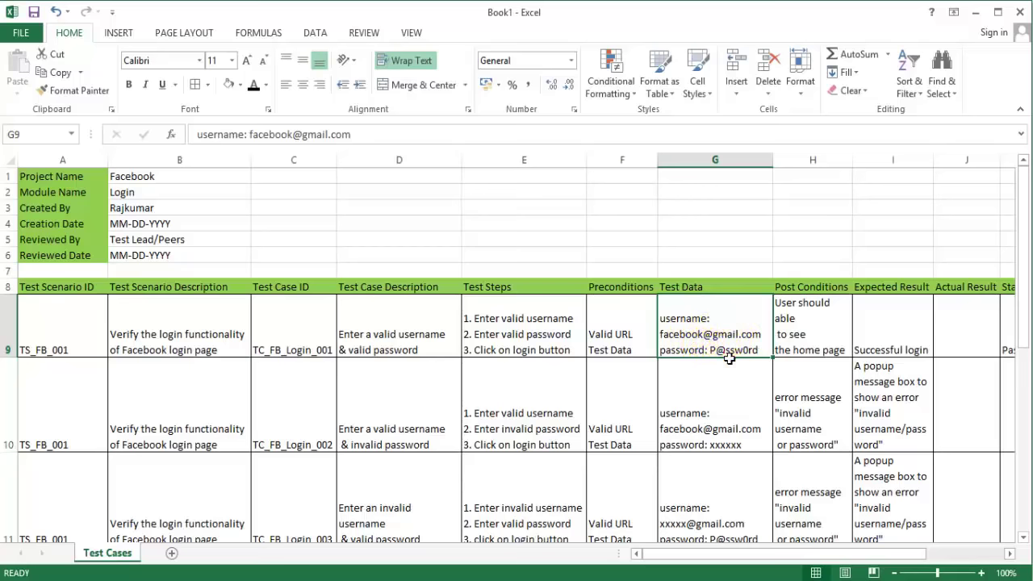
click(844, 334)
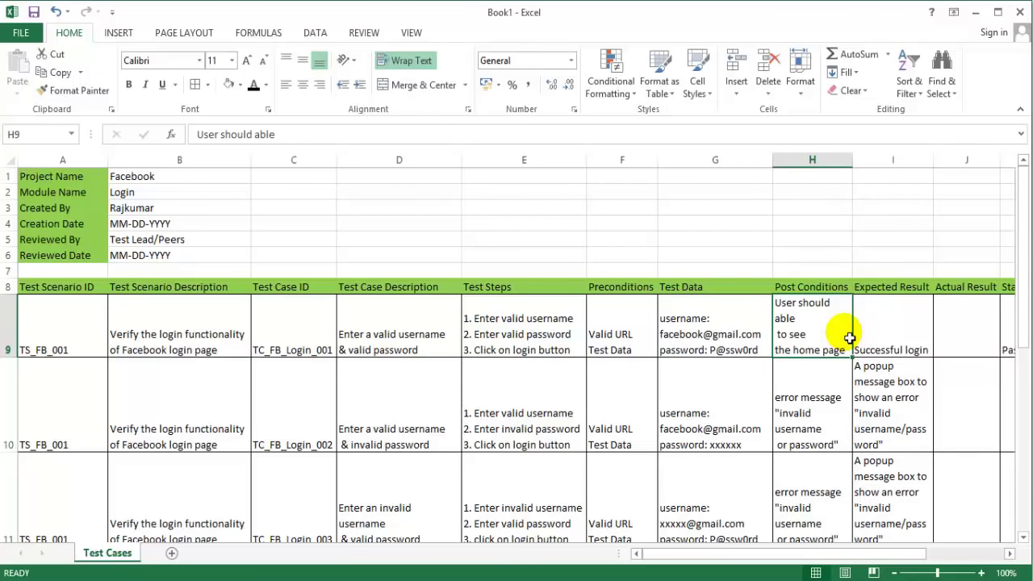
click(896, 337)
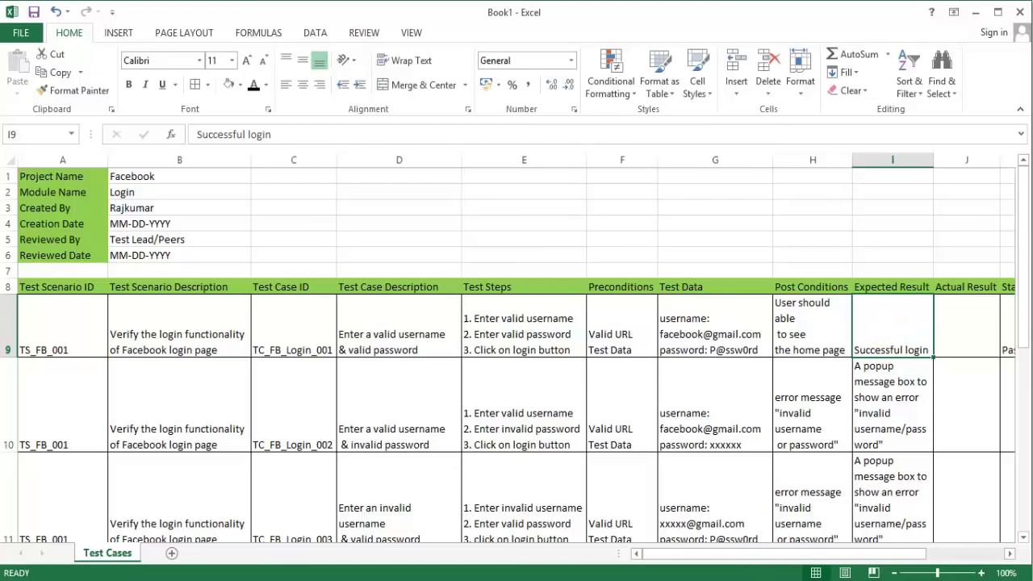
drag(780, 554, 848, 554)
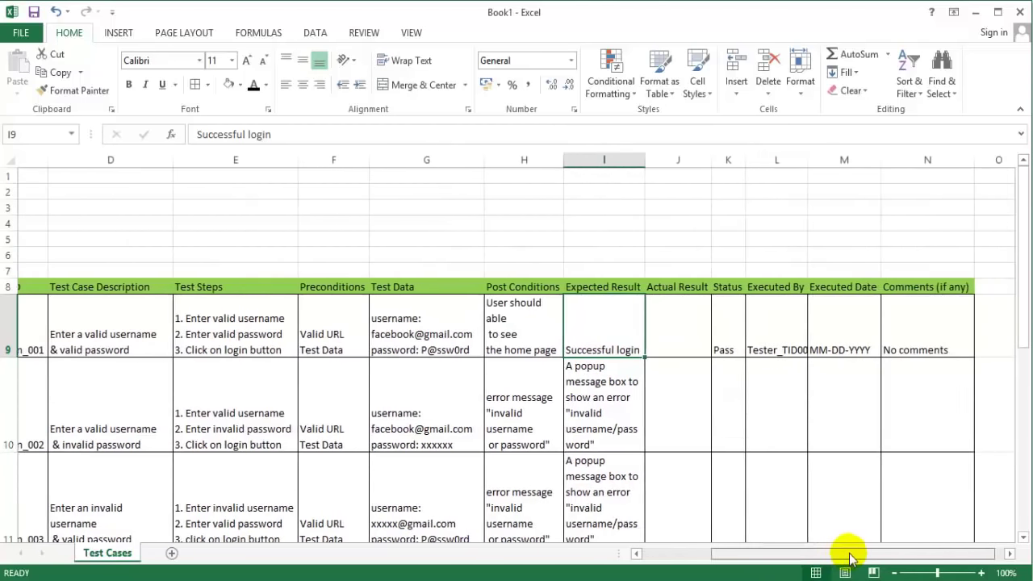
click(651, 327)
click(687, 330)
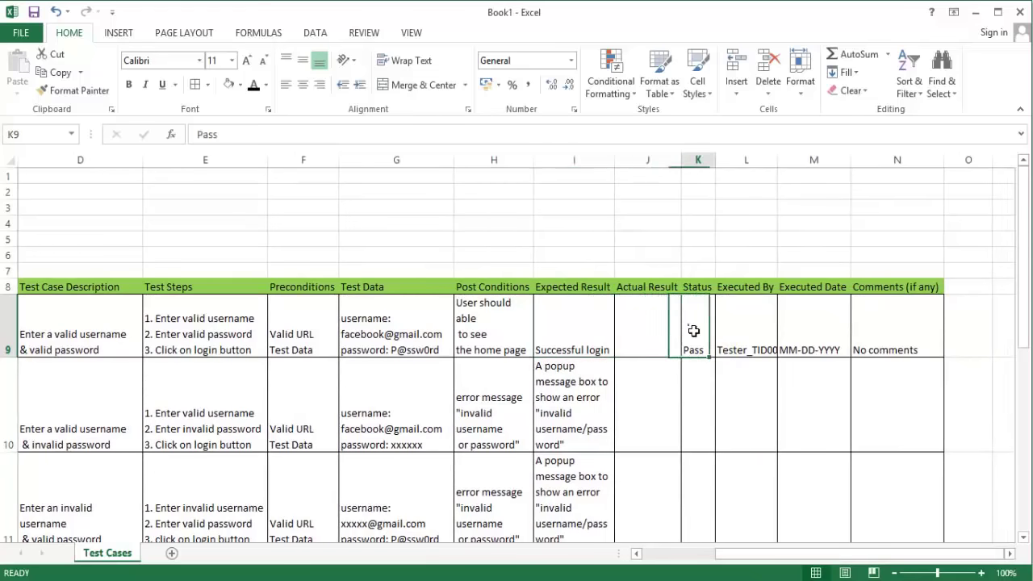
click(740, 331)
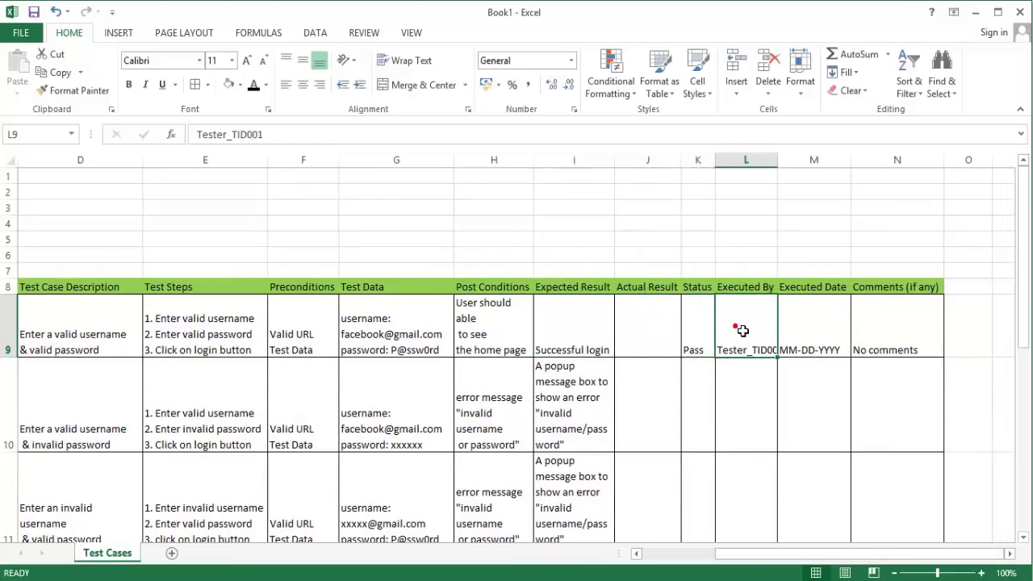
click(838, 331)
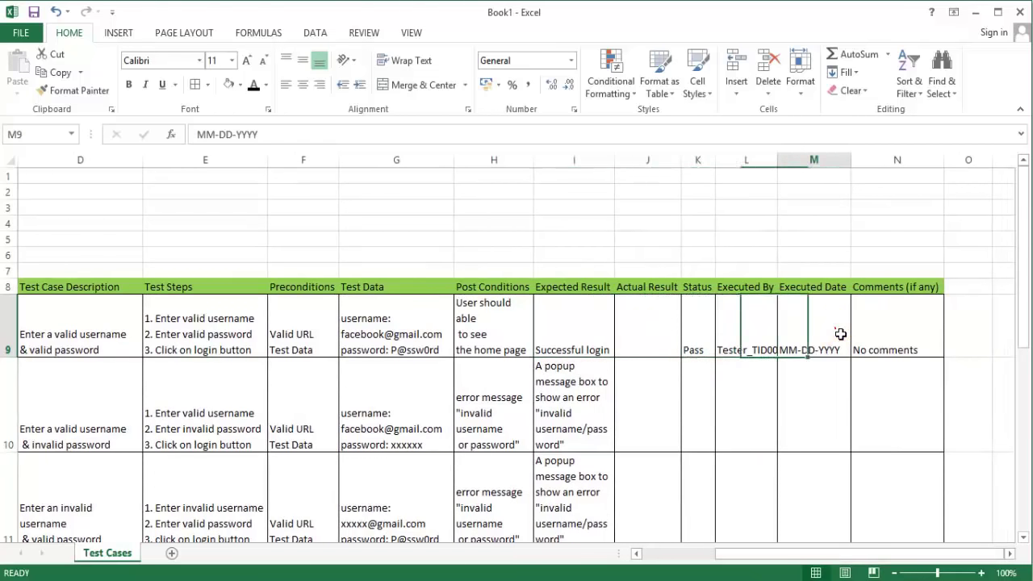
click(919, 327)
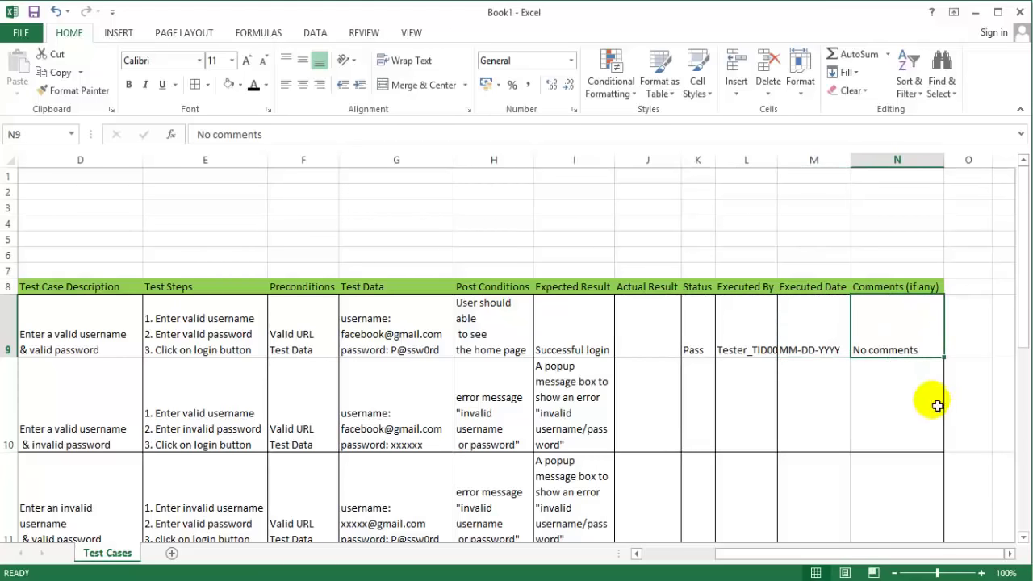
scroll(680, 563, left, 3)
click(680, 563)
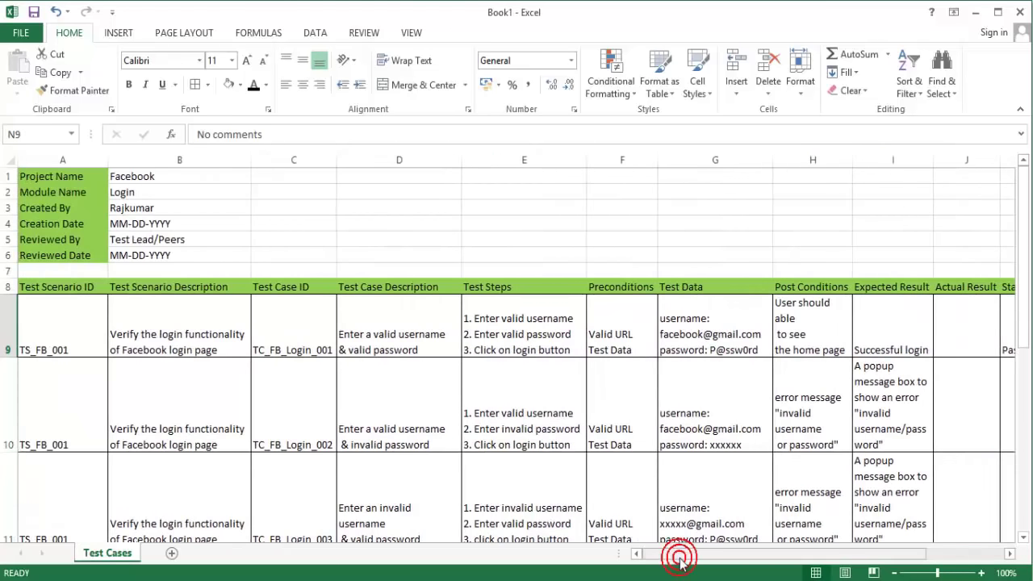